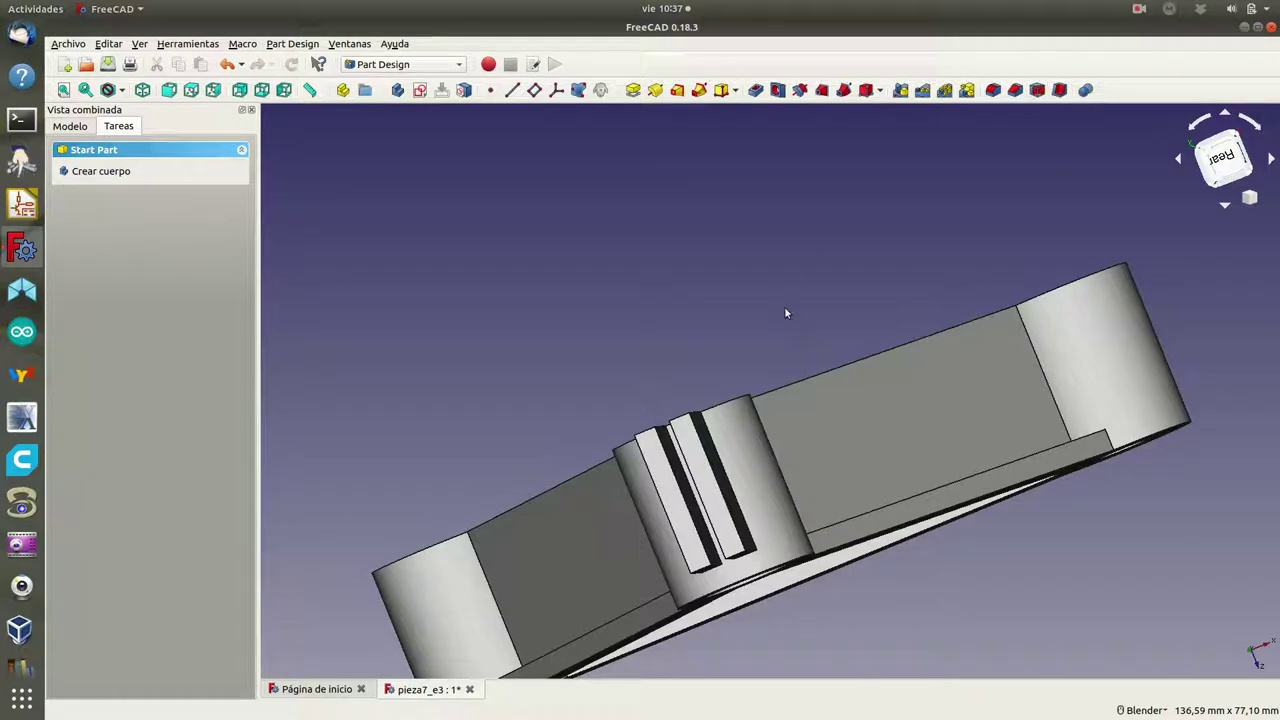
# - Create a new sketch on the tab's end face and switch the display style to wireframe
pyautogui.moveTo(786, 271)
pyautogui.mouseDown(button='middle')
pyautogui.moveTo(723, 272)
pyautogui.moveTo(626, 229)
pyautogui.moveTo(644, 162)
pyautogui.moveTo(866, 260)
pyautogui.moveTo(971, 346)
pyautogui.moveTo(956, 370)
pyautogui.mouseUp(button='middle')
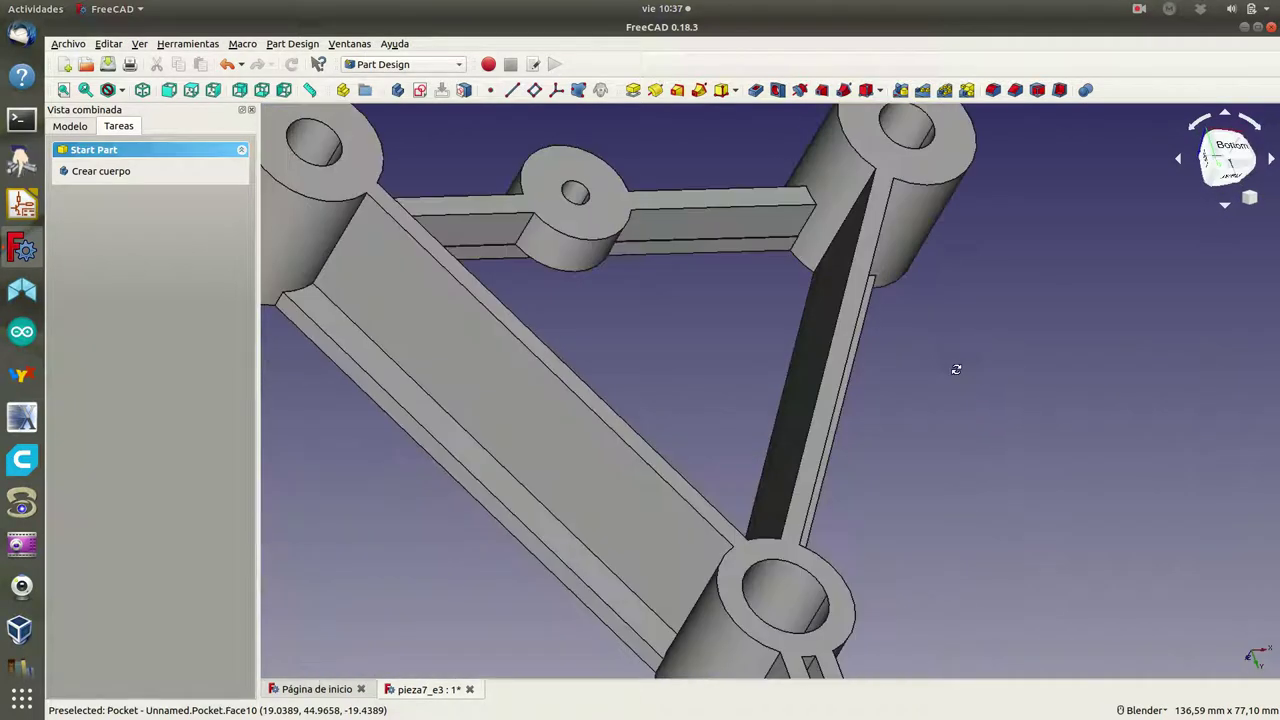
pyautogui.moveTo(634, 357)
pyautogui.mouseDown(button='middle')
pyautogui.moveTo(677, 377)
pyautogui.moveTo(811, 309)
pyautogui.moveTo(748, 257)
pyautogui.moveTo(674, 380)
pyautogui.moveTo(720, 566)
pyautogui.moveTo(820, 546)
pyautogui.mouseUp(button='middle')
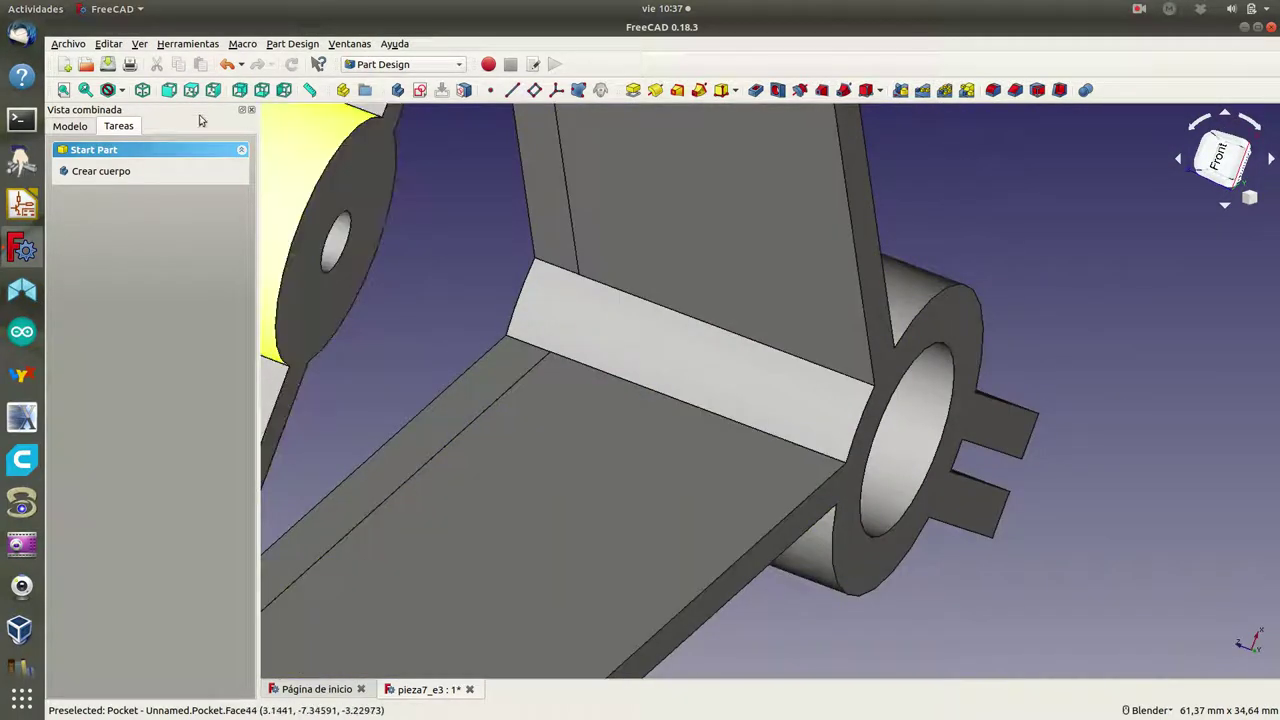
pyautogui.click(141, 91)
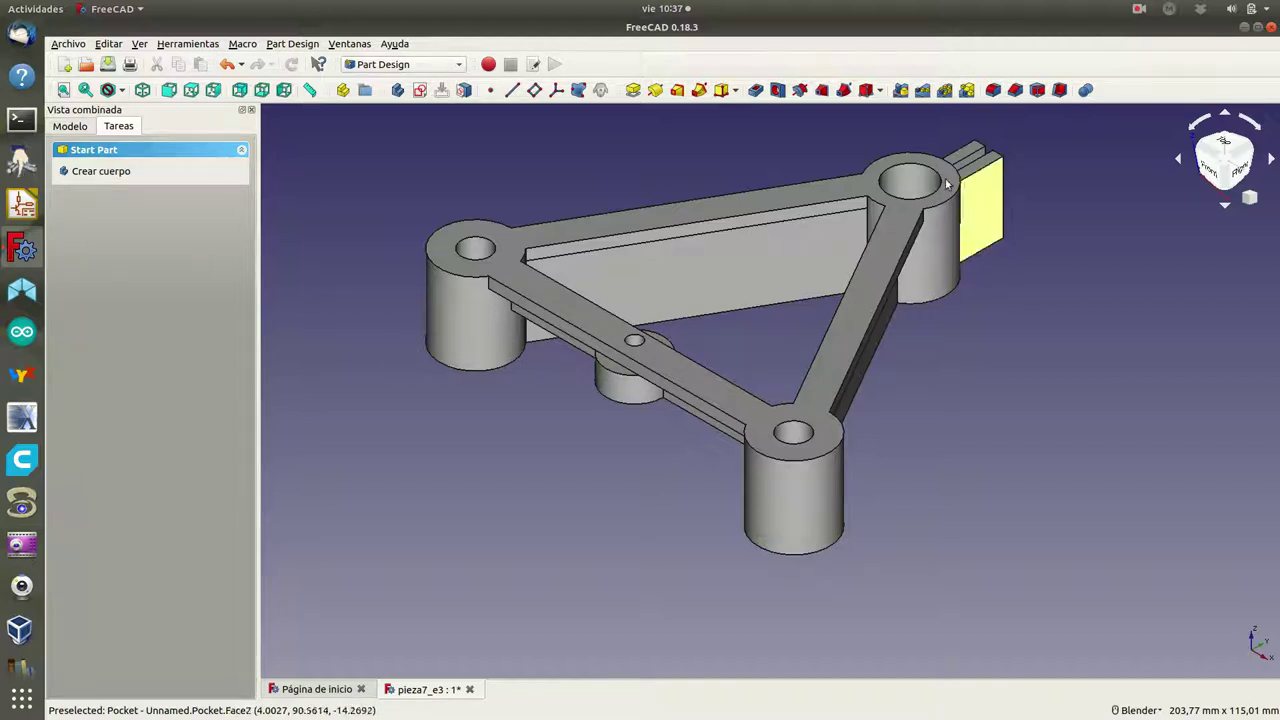
pyautogui.moveTo(1035, 328)
pyautogui.mouseDown(button='middle')
pyautogui.moveTo(549, 263)
pyautogui.moveTo(503, 269)
pyautogui.moveTo(457, 325)
pyautogui.mouseUp(button='middle')
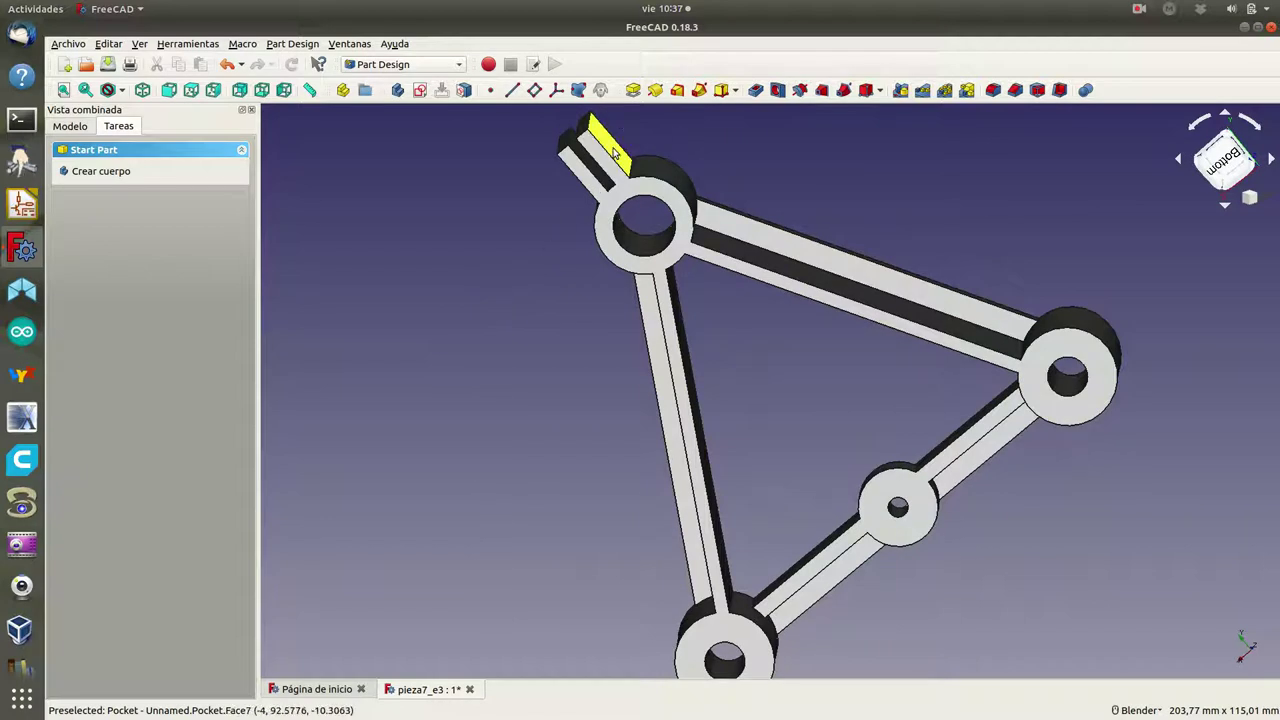
pyautogui.click(614, 152)
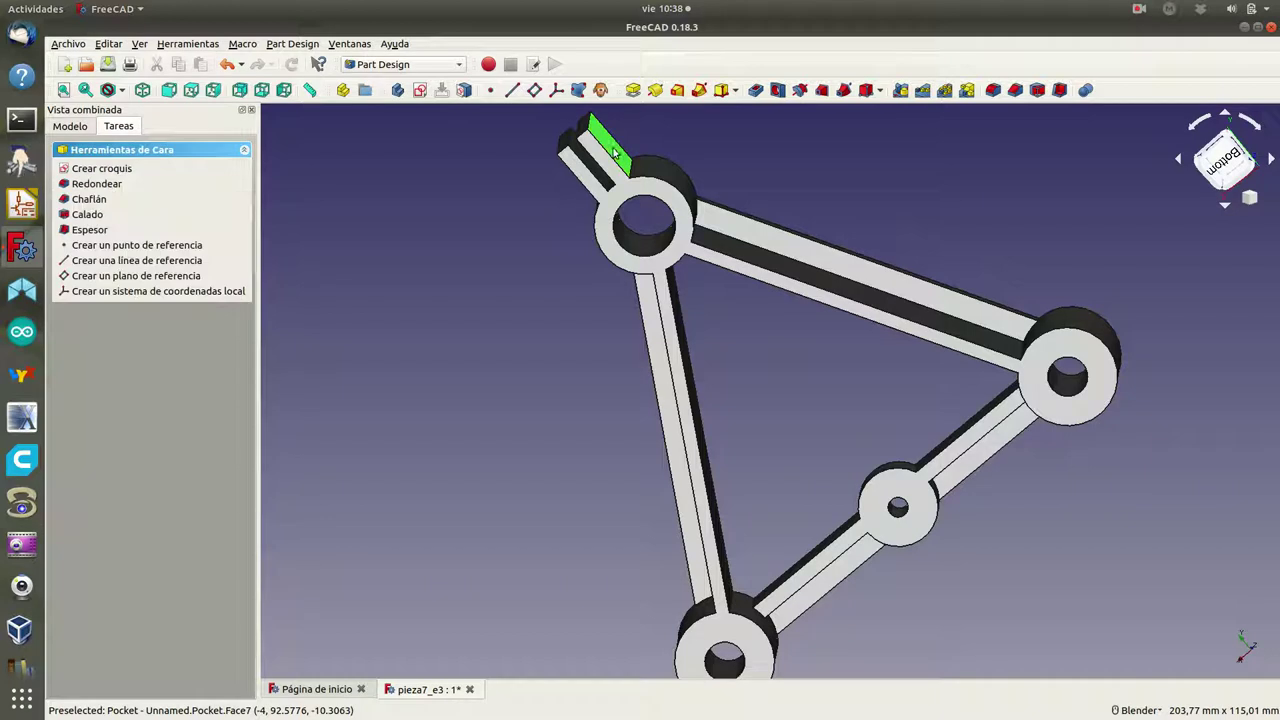
pyautogui.click(101, 170)
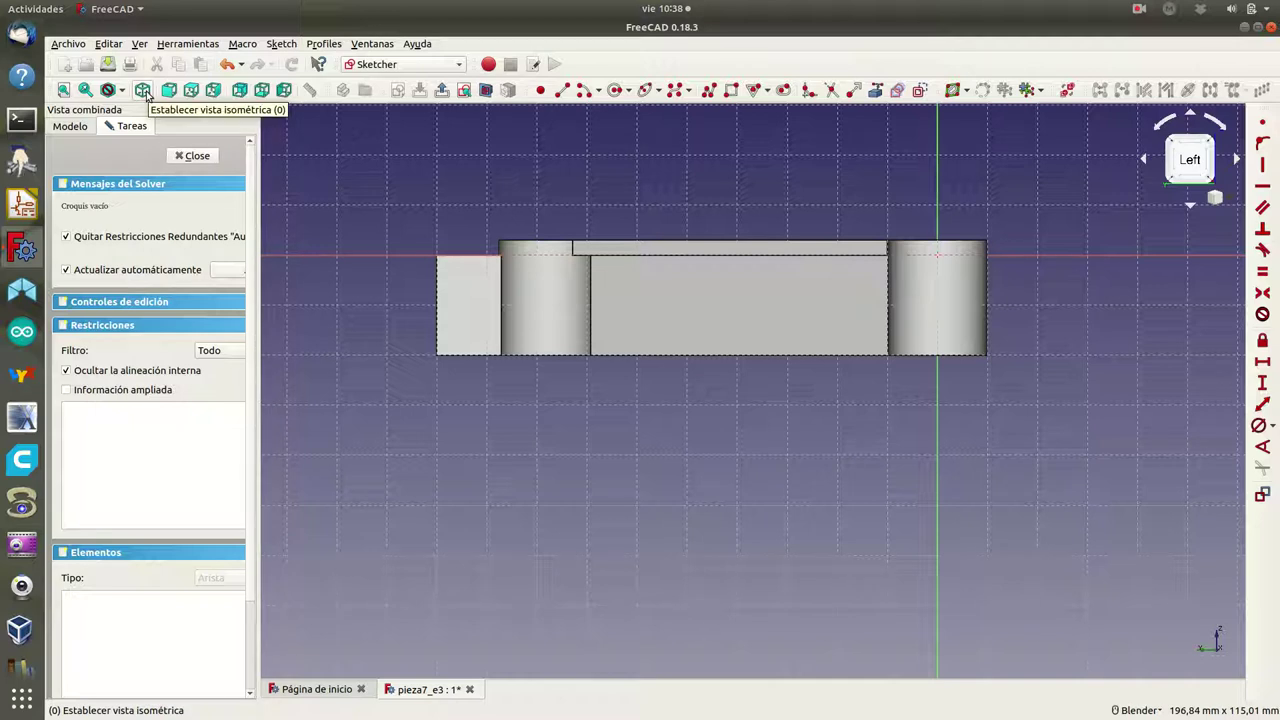
pyautogui.click(122, 93)
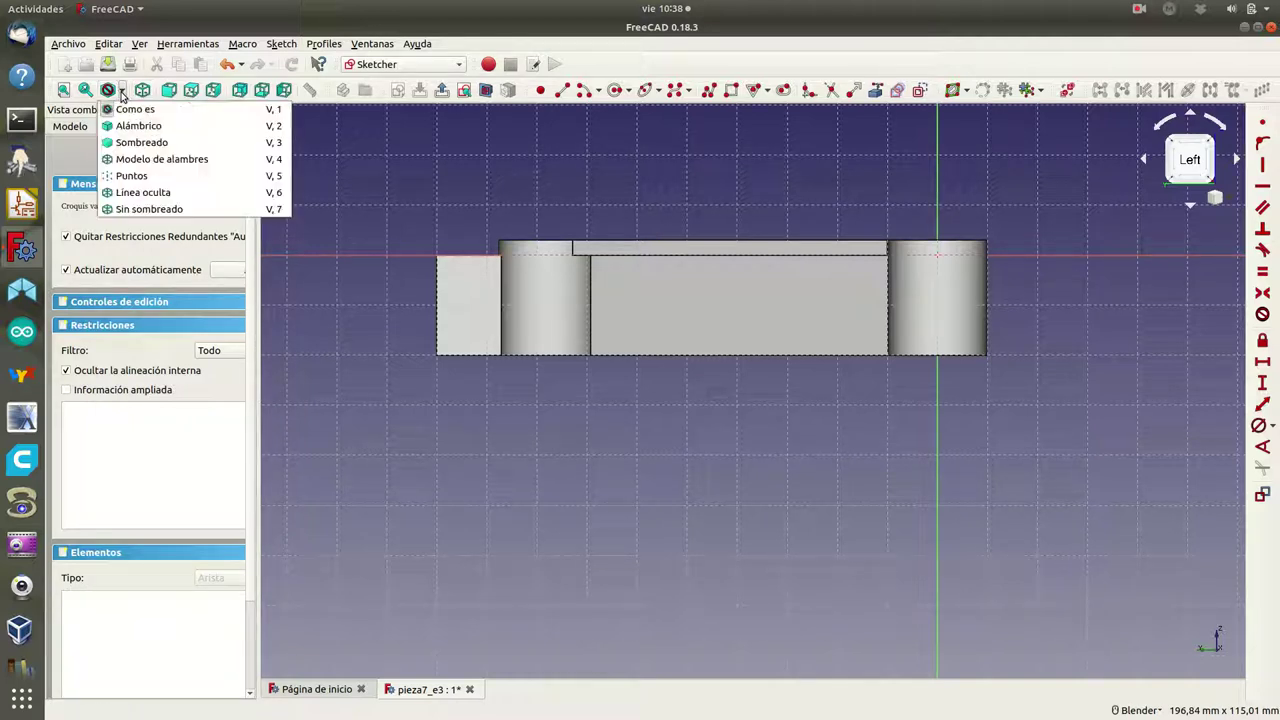
pyautogui.click(160, 159)
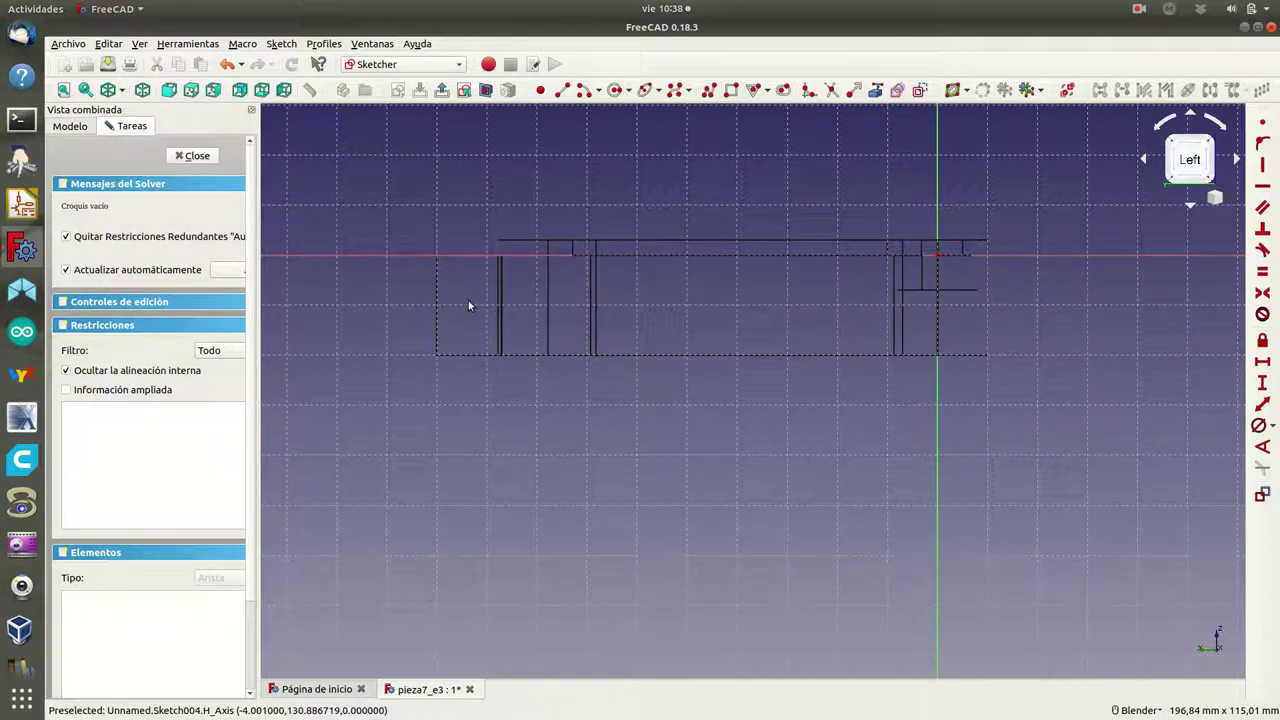
# - Draw a circle near the tab's left end and constrain its diameter to 4 mm
pyautogui.click(615, 90)
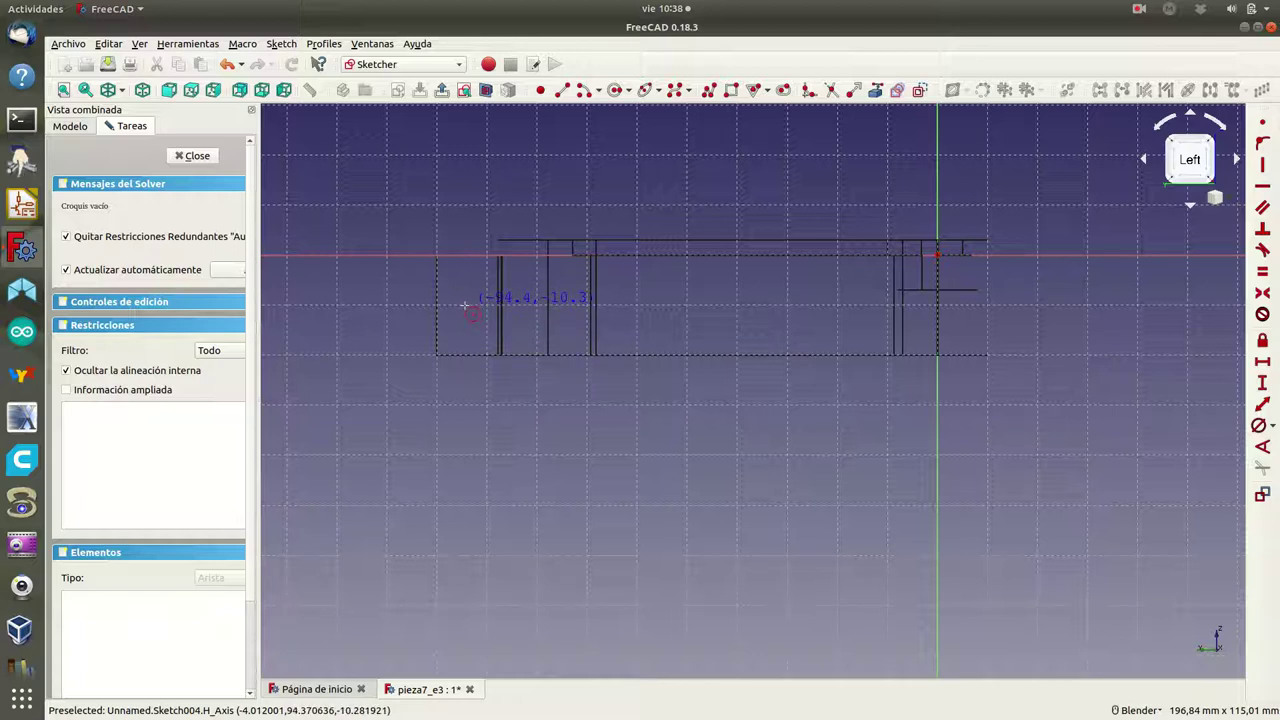
pyautogui.click(464, 305)
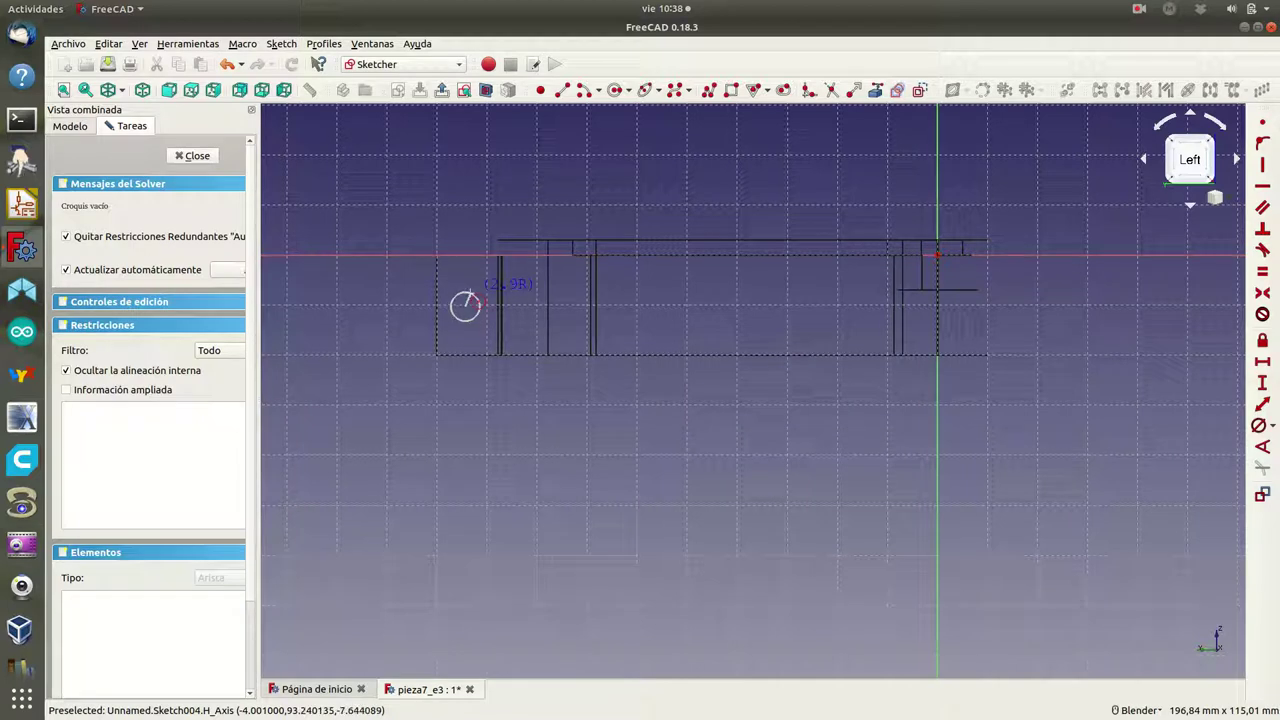
pyautogui.click(474, 299)
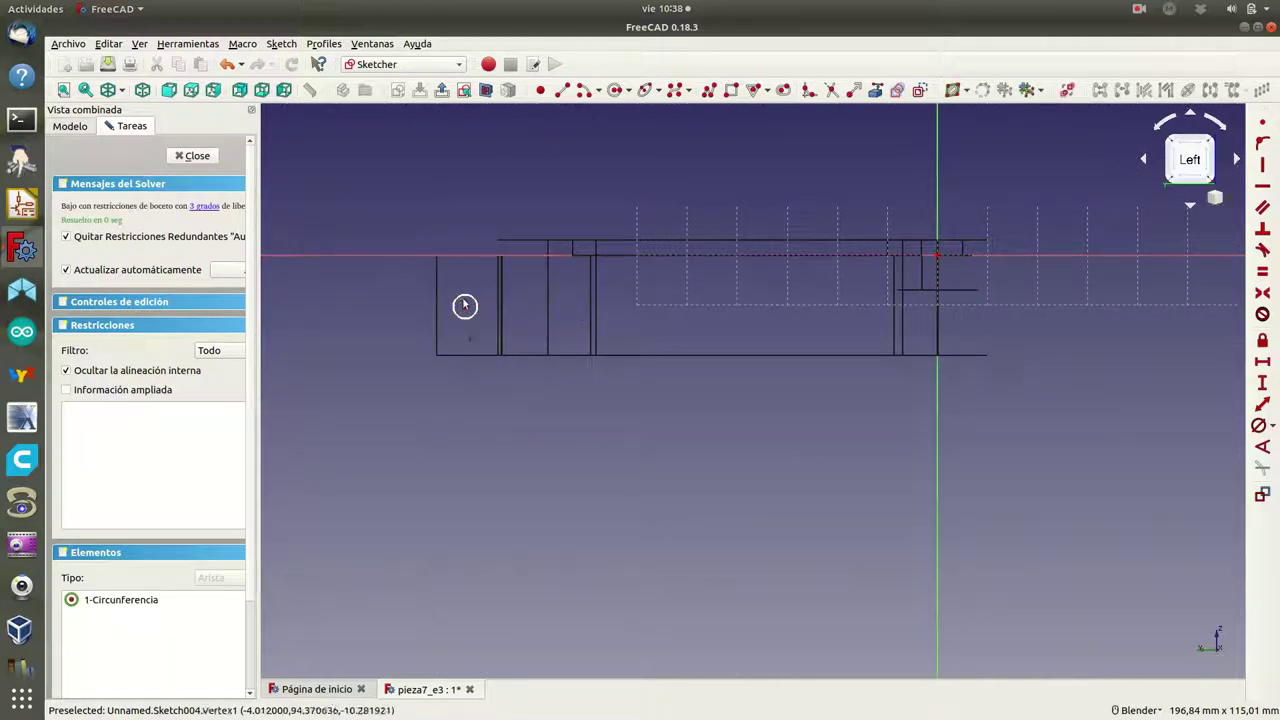
pyautogui.click(460, 297)
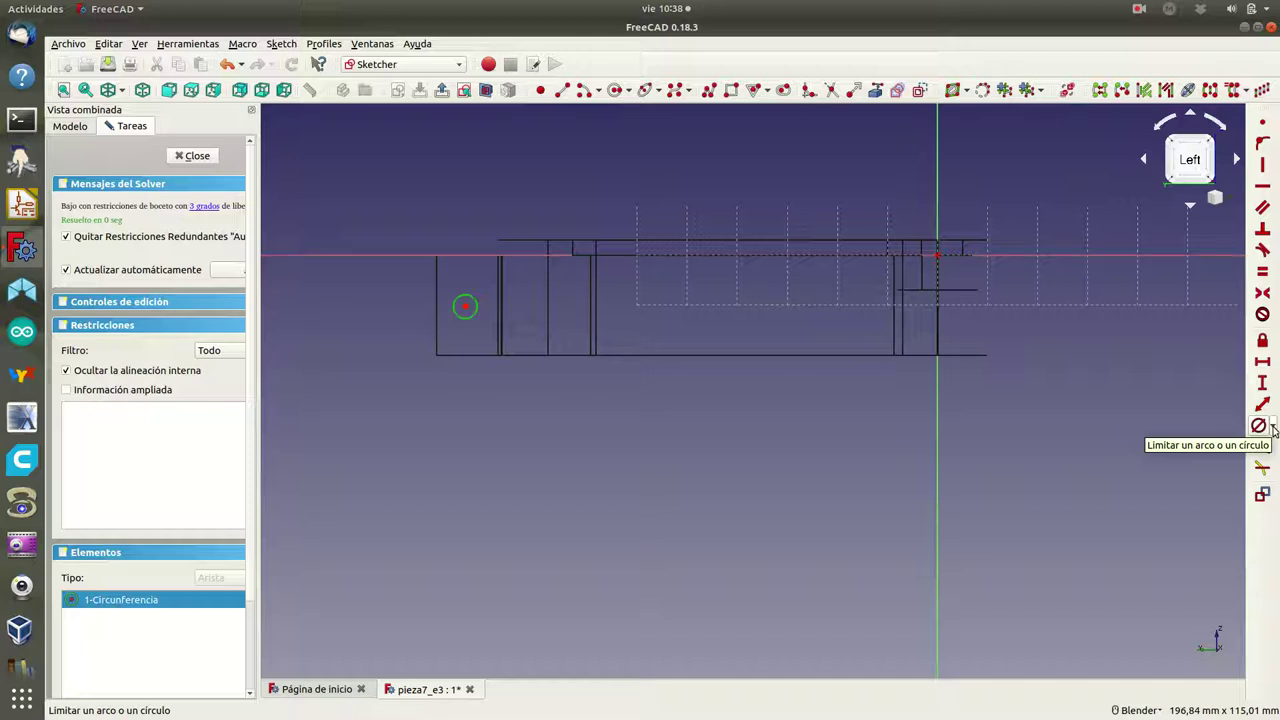
pyautogui.click(1260, 427)
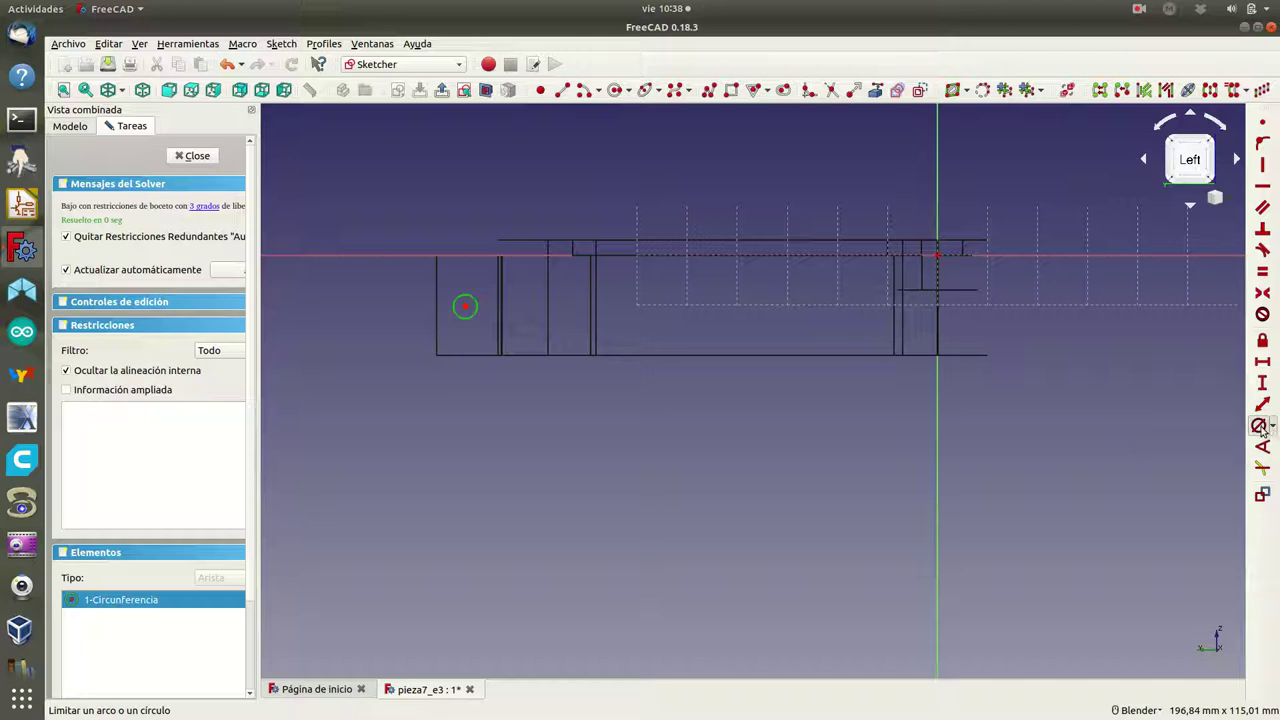
pyautogui.write('4')
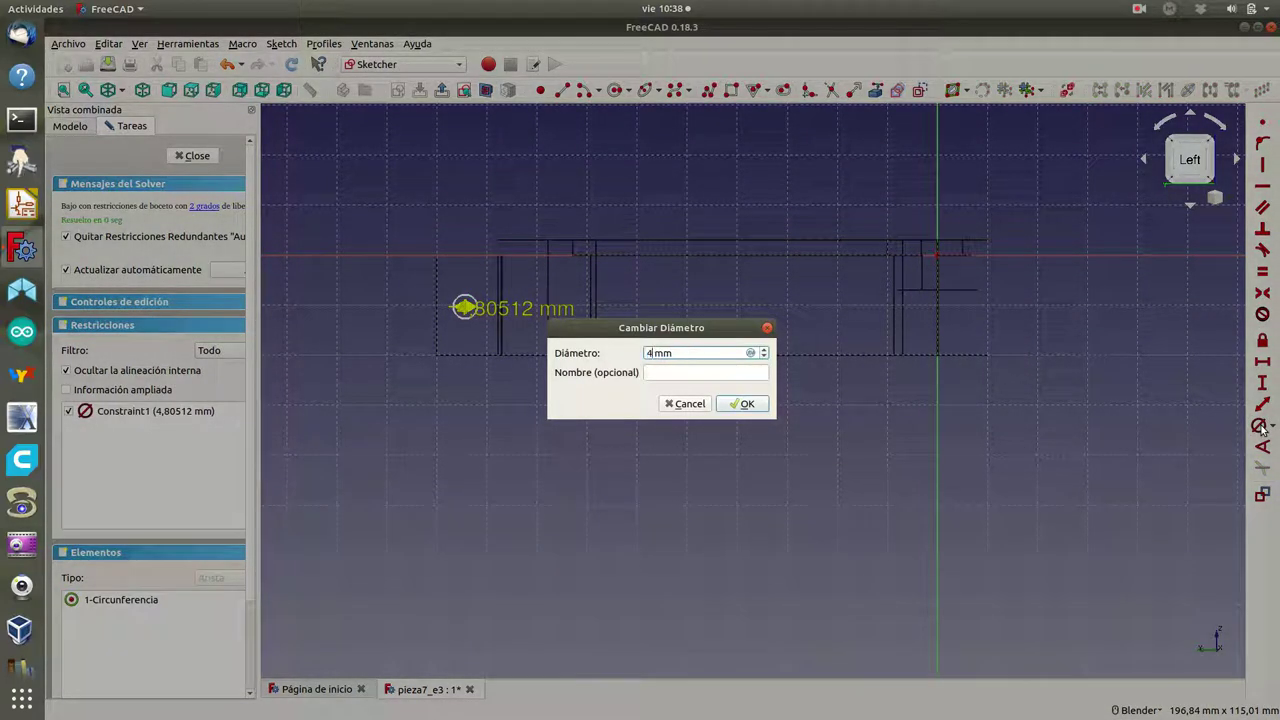
pyautogui.click(744, 405)
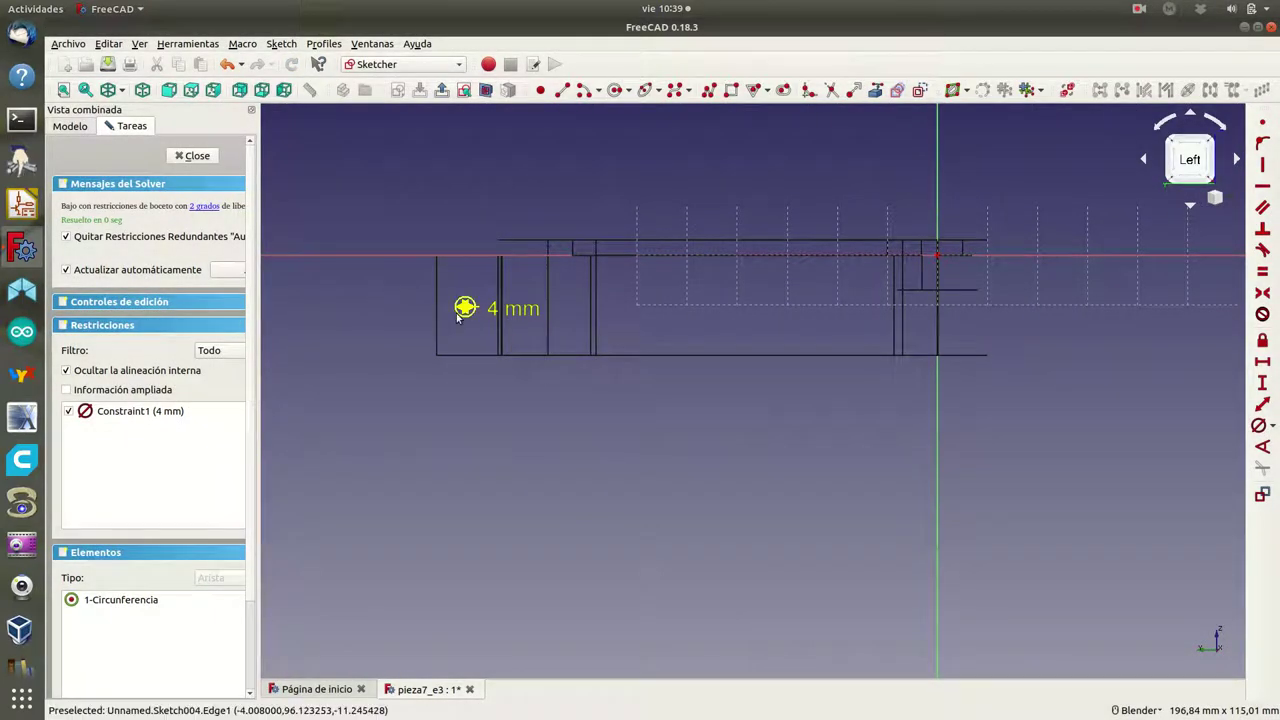
# - Switch the draw style back to Como es so the part appears shaded behind the circle
pyautogui.scroll(5, 457, 318)
pyautogui.scroll(-2, 457, 318)
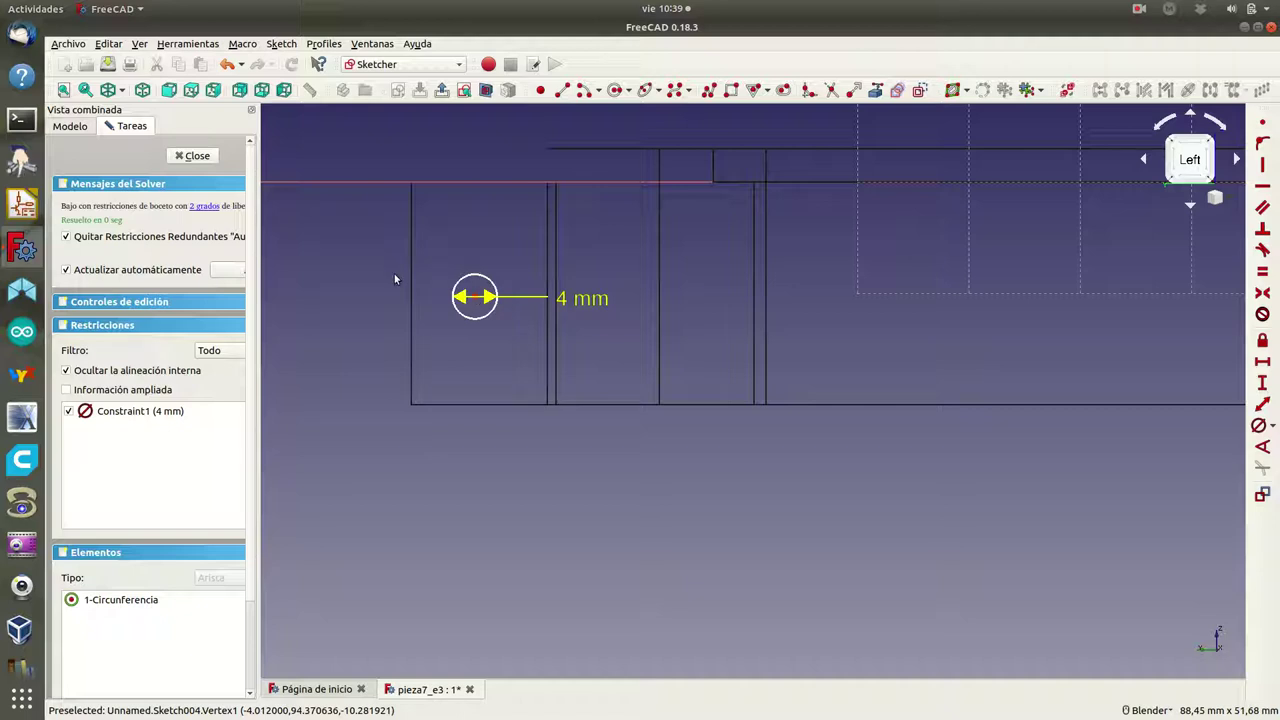
pyautogui.click(123, 91)
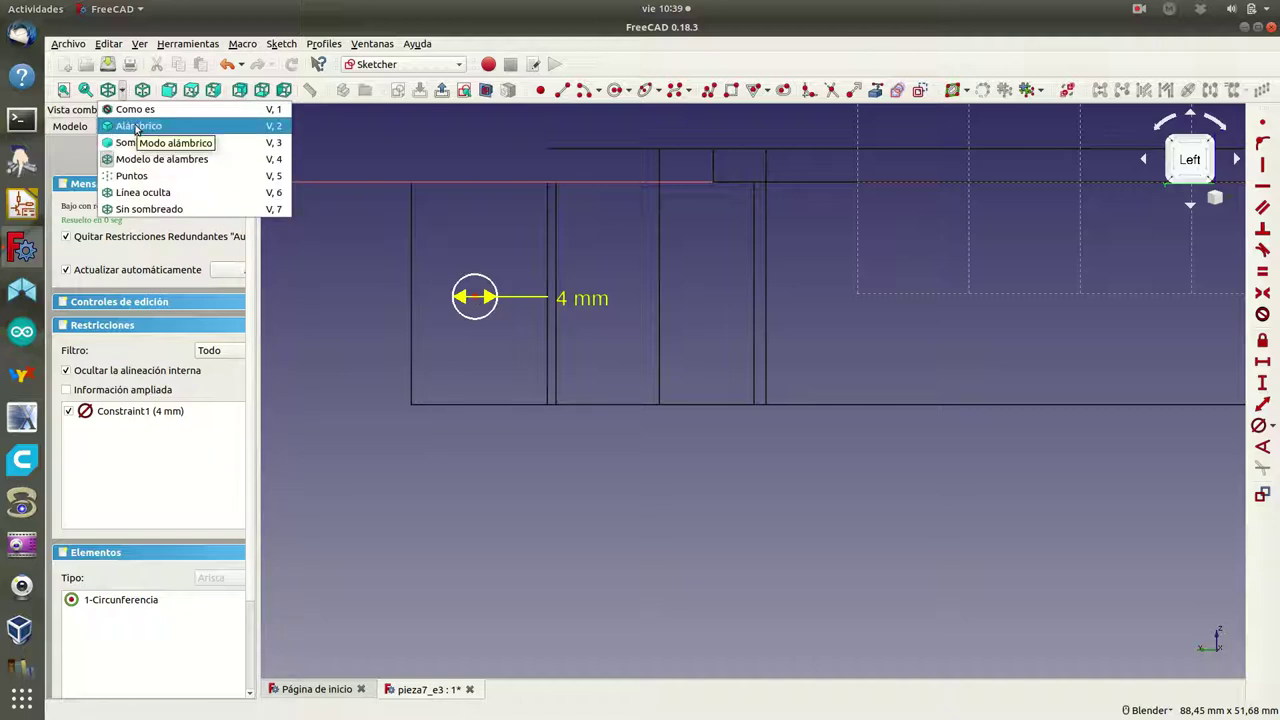
pyautogui.click(136, 127)
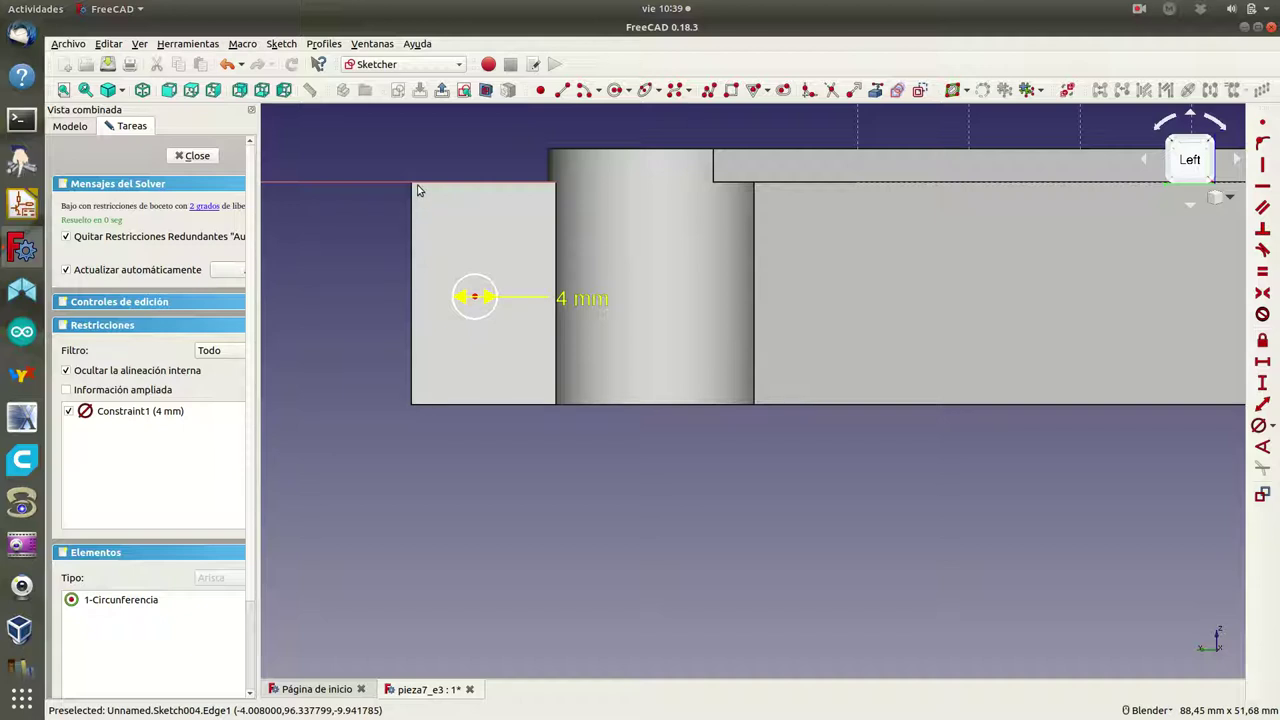
# - Orbit around the tab to check the 4 mm circle's placement, then close the sketch
pyautogui.moveTo(380, 260)
pyautogui.mouseDown(button='middle')
pyautogui.moveTo(483, 287)
pyautogui.moveTo(484, 332)
pyautogui.moveTo(483, 296)
pyautogui.mouseUp(button='middle')
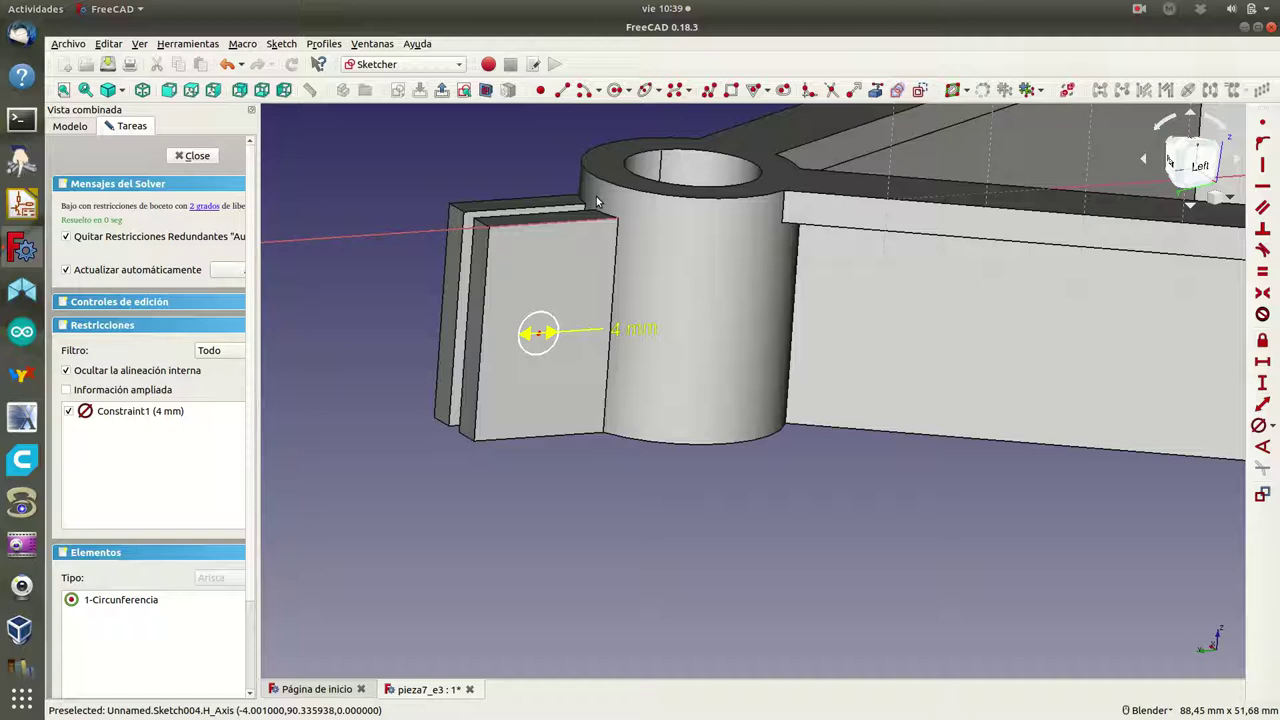
pyautogui.moveTo(495, 296)
pyautogui.mouseDown(button='middle')
pyautogui.moveTo(388, 389)
pyautogui.moveTo(337, 314)
pyautogui.moveTo(371, 200)
pyautogui.moveTo(463, 144)
pyautogui.moveTo(580, 122)
pyautogui.moveTo(663, 146)
pyautogui.mouseUp(button='middle')
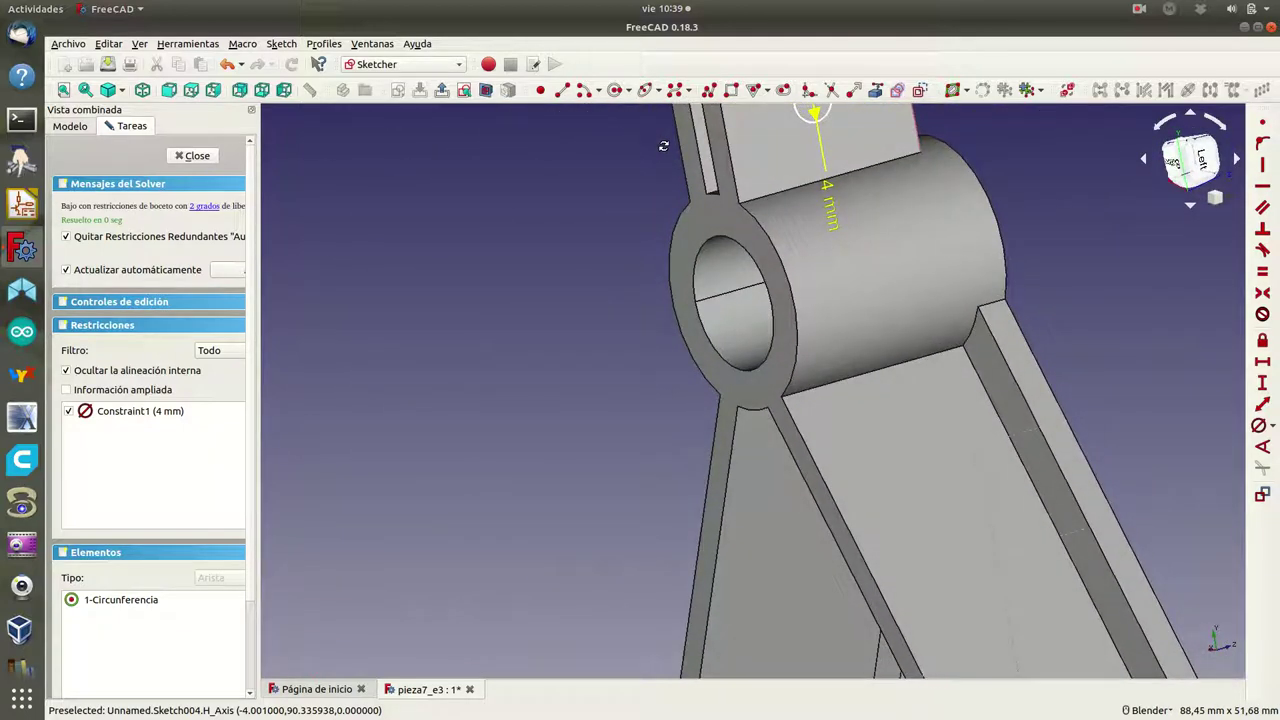
pyautogui.moveTo(663, 146)
pyautogui.mouseDown(button='middle')
pyautogui.moveTo(634, 206)
pyautogui.moveTo(575, 236)
pyautogui.moveTo(605, 180)
pyautogui.moveTo(661, 136)
pyautogui.mouseUp(button='middle')
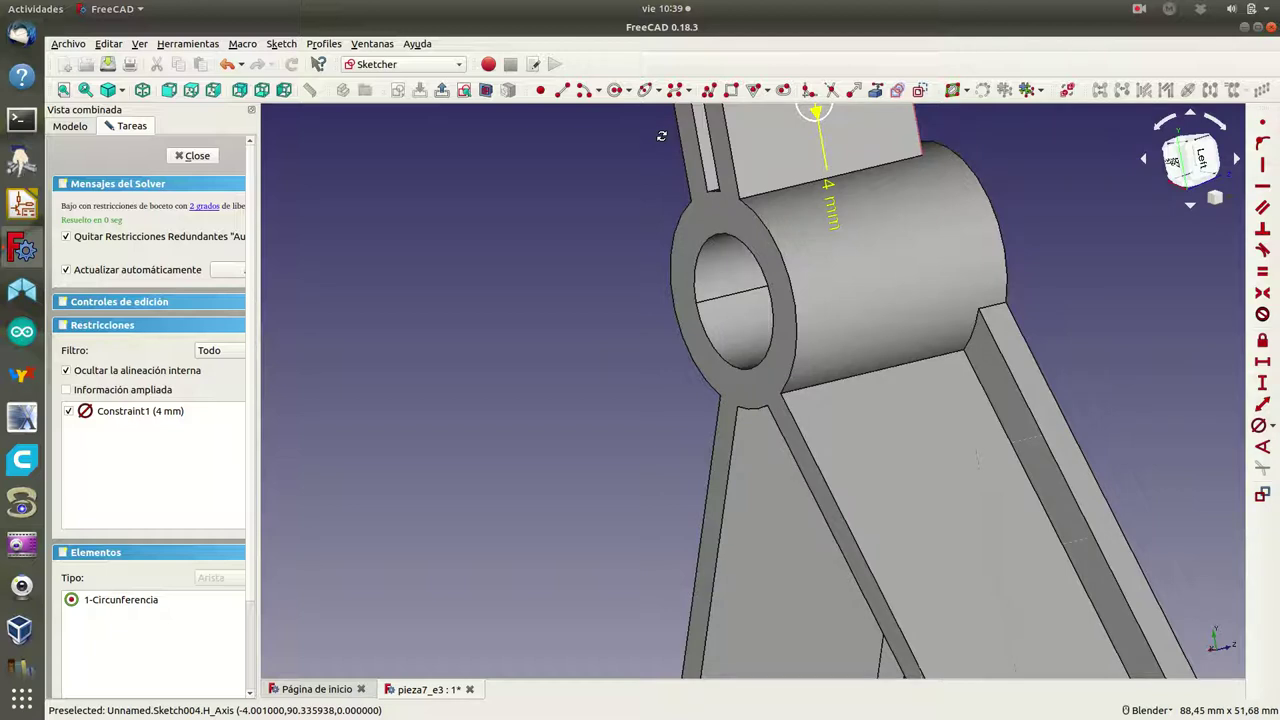
pyautogui.moveTo(663, 131)
pyautogui.mouseDown(button='middle')
pyautogui.moveTo(563, 163)
pyautogui.moveTo(519, 245)
pyautogui.moveTo(520, 314)
pyautogui.moveTo(485, 418)
pyautogui.moveTo(514, 366)
pyautogui.moveTo(528, 290)
pyautogui.moveTo(484, 256)
pyautogui.moveTo(426, 297)
pyautogui.moveTo(440, 288)
pyautogui.mouseUp(button='middle')
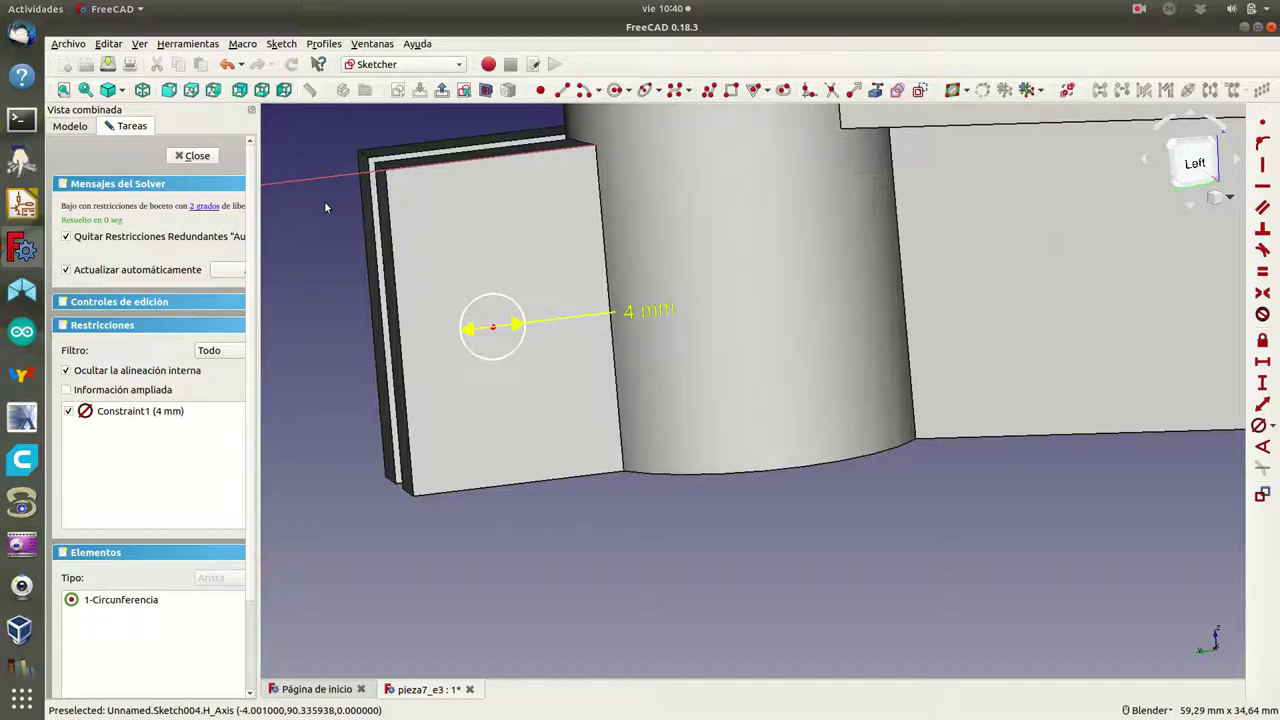
pyautogui.scroll(-2, 440, 207)
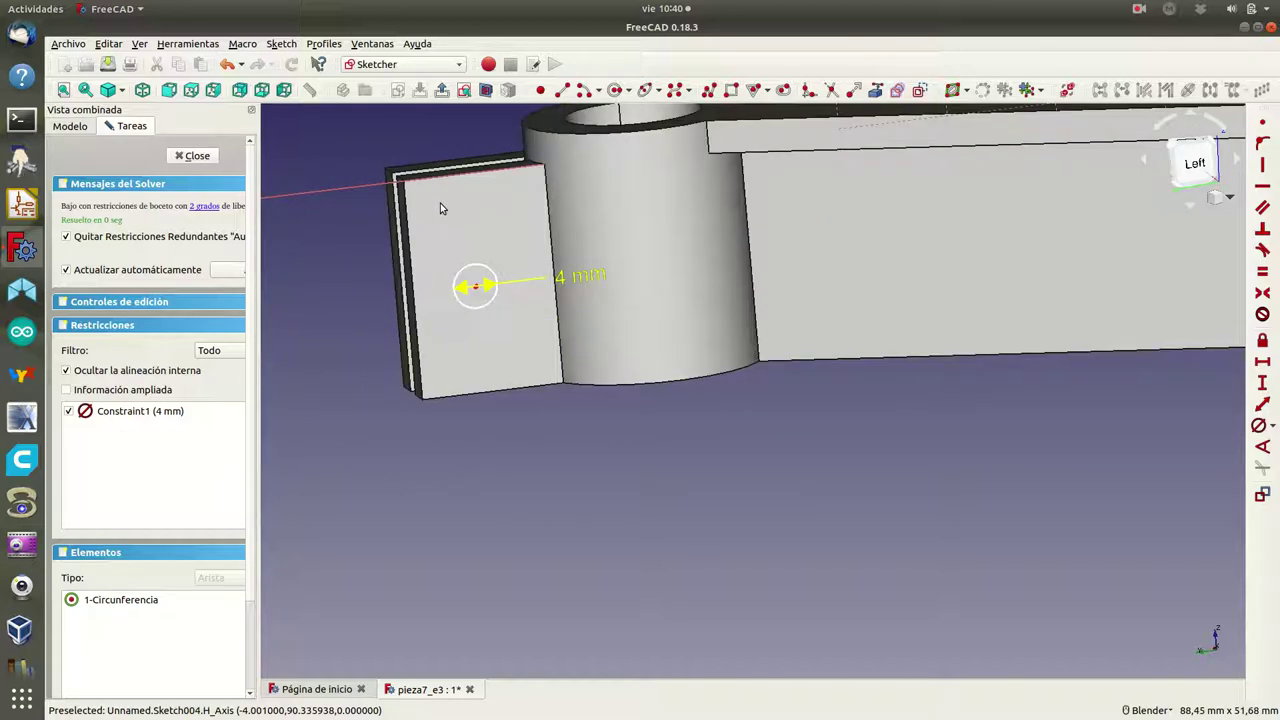
pyautogui.scroll(-2, 440, 207)
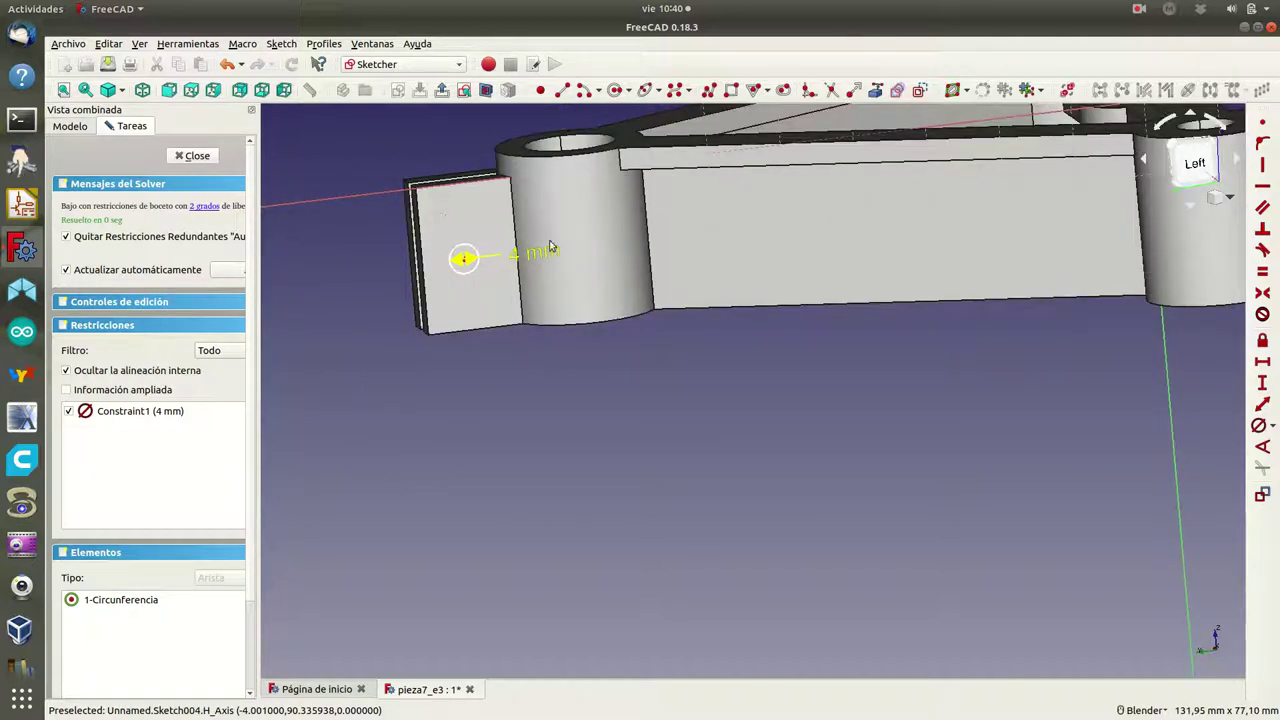
pyautogui.moveTo(588, 263)
pyautogui.mouseDown(button='middle')
pyautogui.moveTo(471, 437)
pyautogui.moveTo(323, 443)
pyautogui.moveTo(427, 421)
pyautogui.moveTo(598, 301)
pyautogui.moveTo(686, 281)
pyautogui.mouseUp(button='middle')
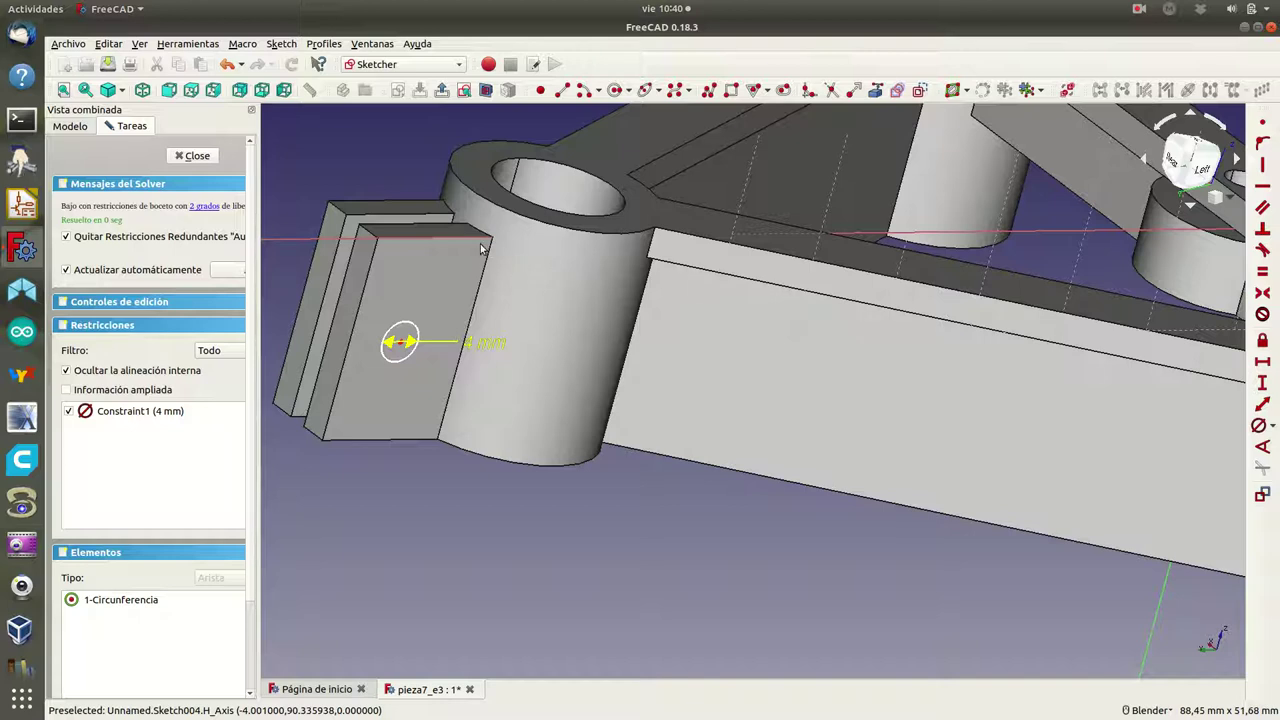
pyautogui.click(194, 156)
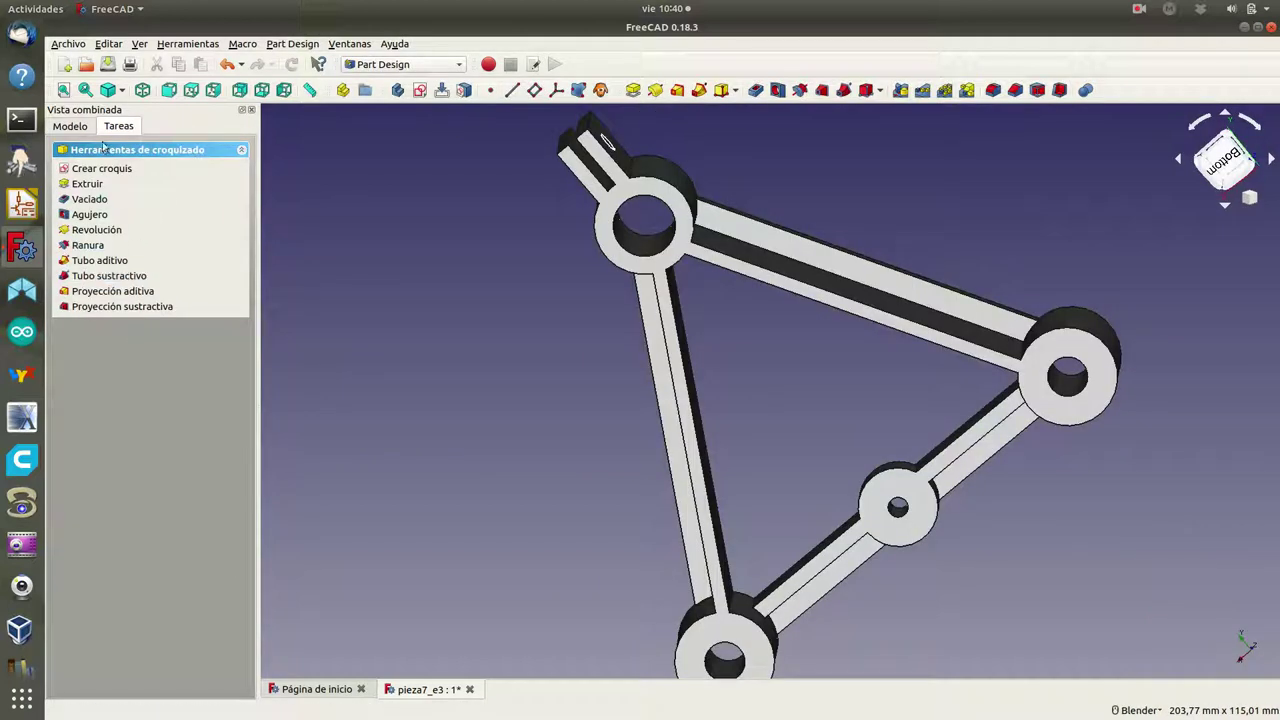
# - Open the contorno_cilindros sketch from the model tree, review it from several angles, and close it
pyautogui.click(76, 128)
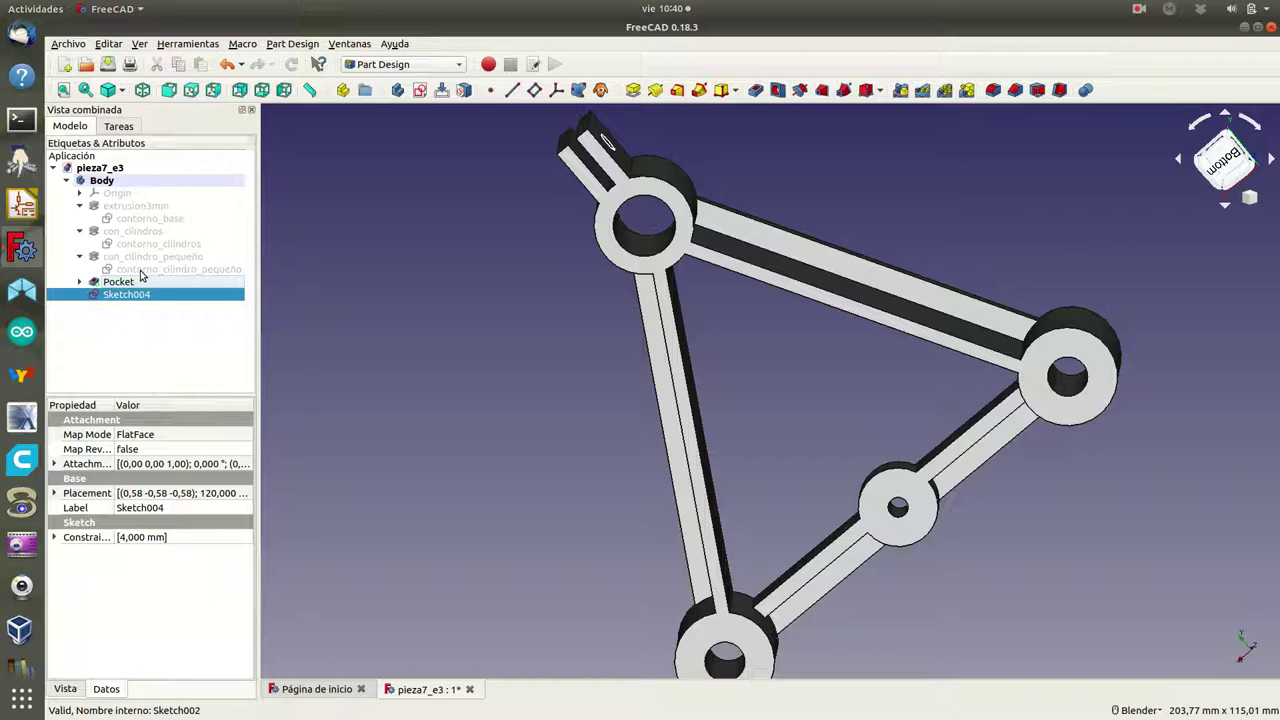
pyautogui.doubleClick(132, 244)
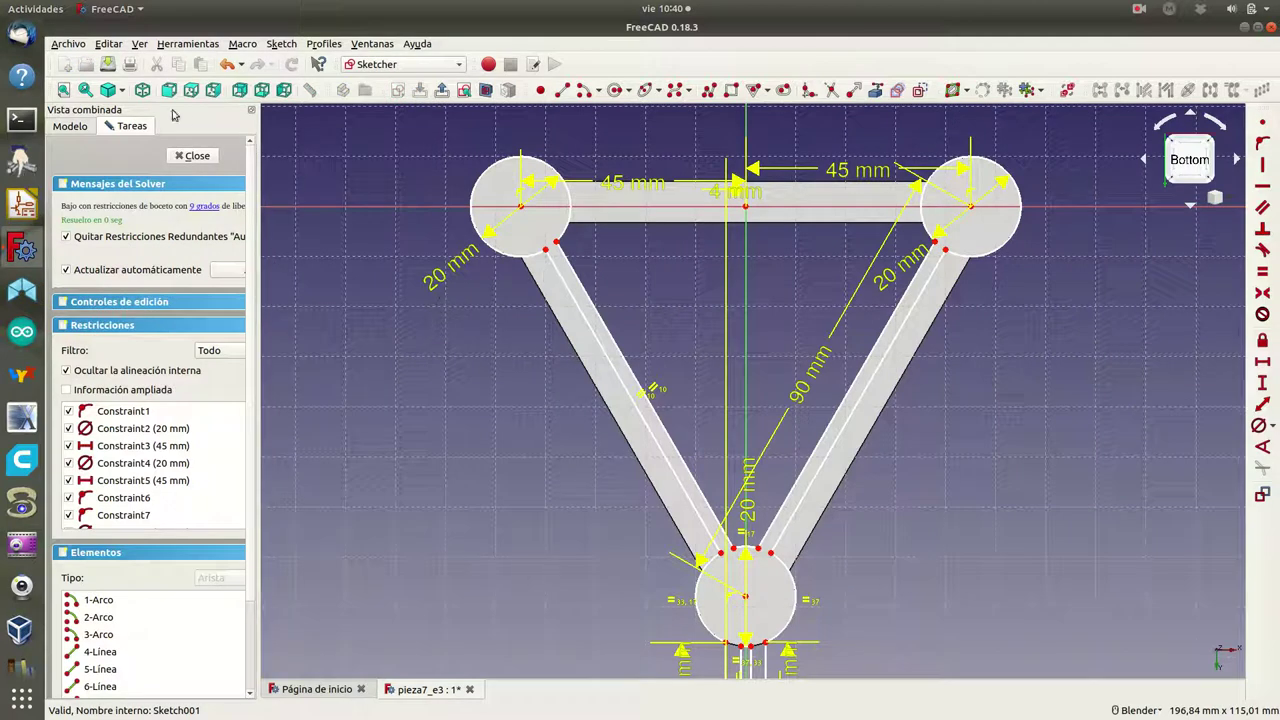
pyautogui.click(143, 90)
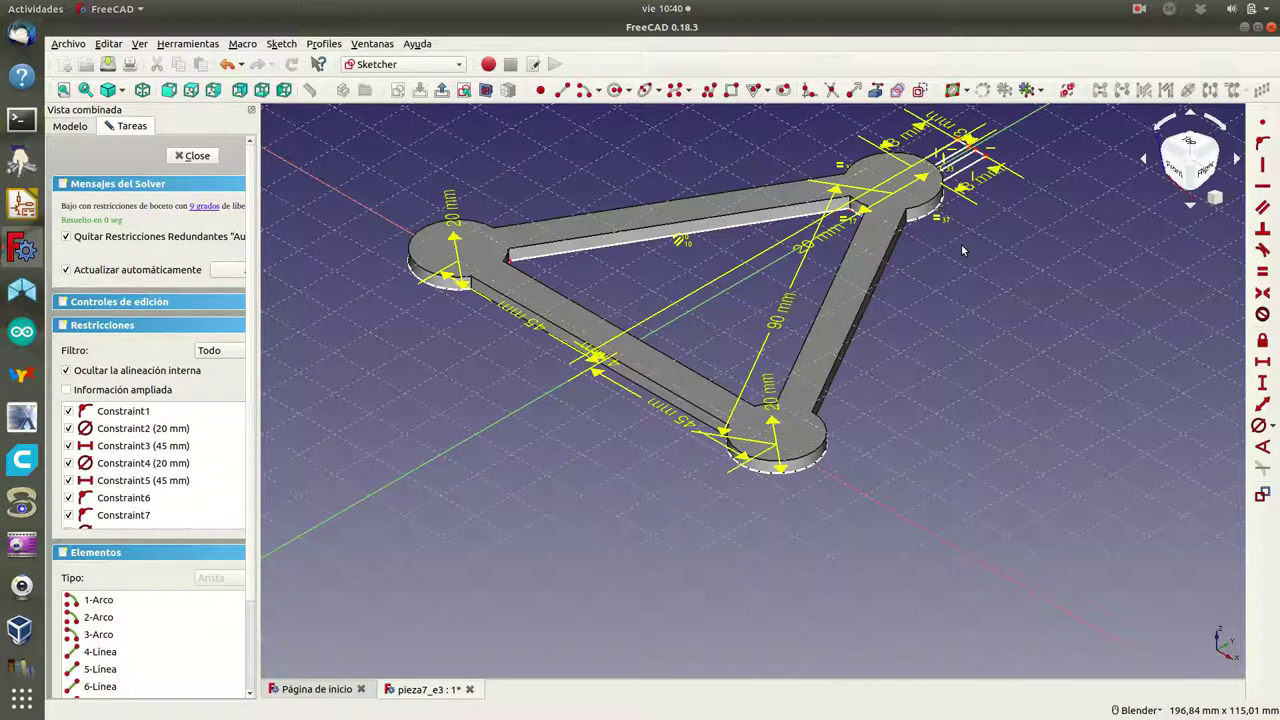
pyautogui.scroll(-2, 963, 250)
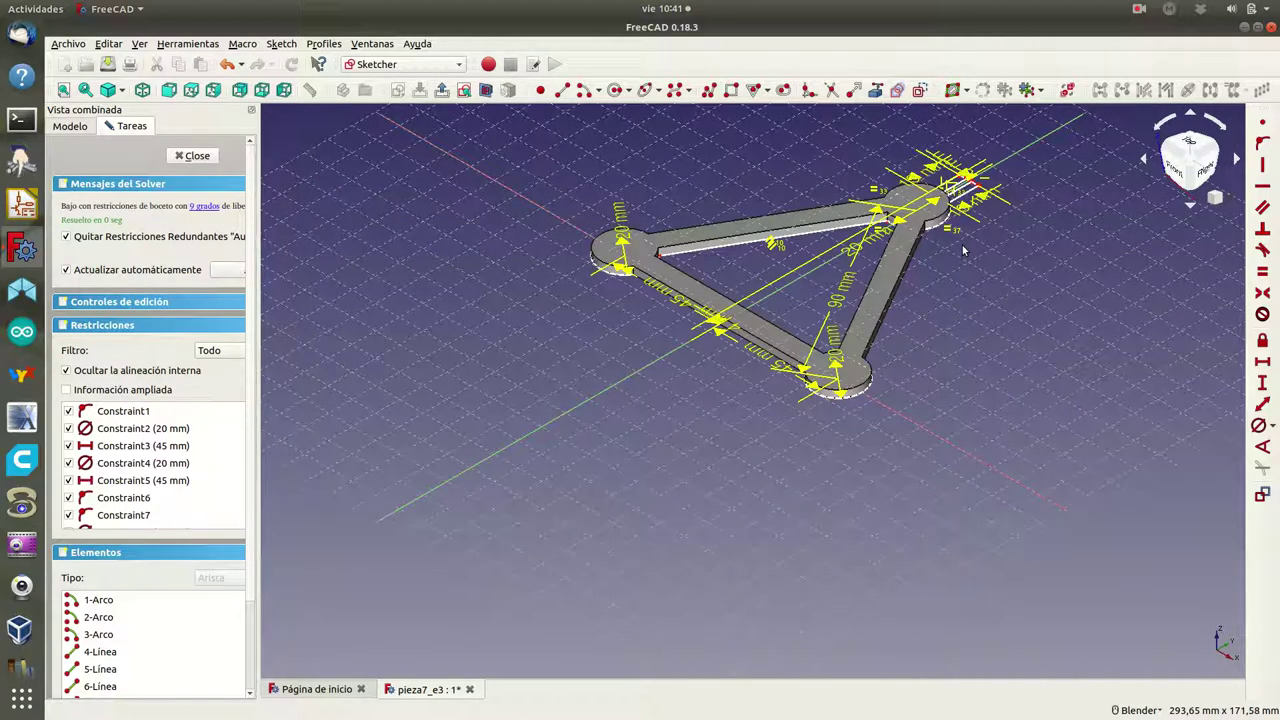
pyautogui.scroll(2, 963, 250)
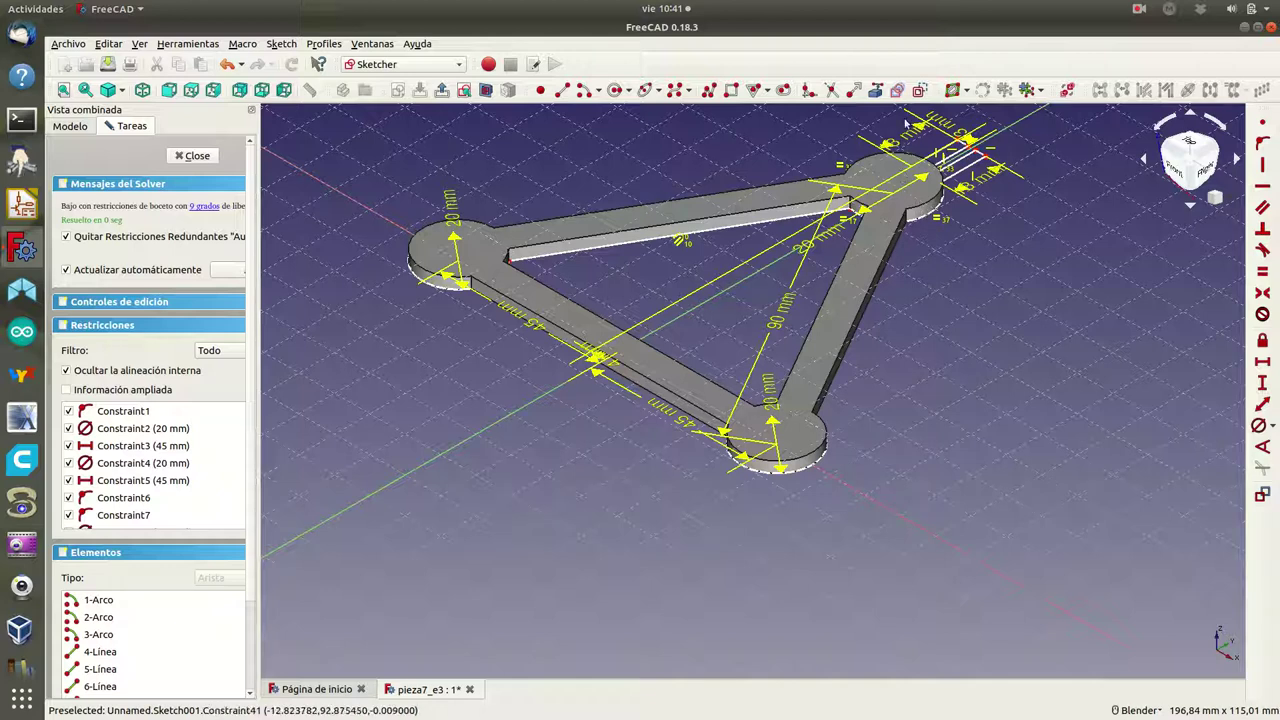
pyautogui.moveTo(944, 192)
pyautogui.mouseDown(button='middle')
pyautogui.moveTo(858, 247)
pyautogui.moveTo(728, 279)
pyautogui.mouseUp(button='middle')
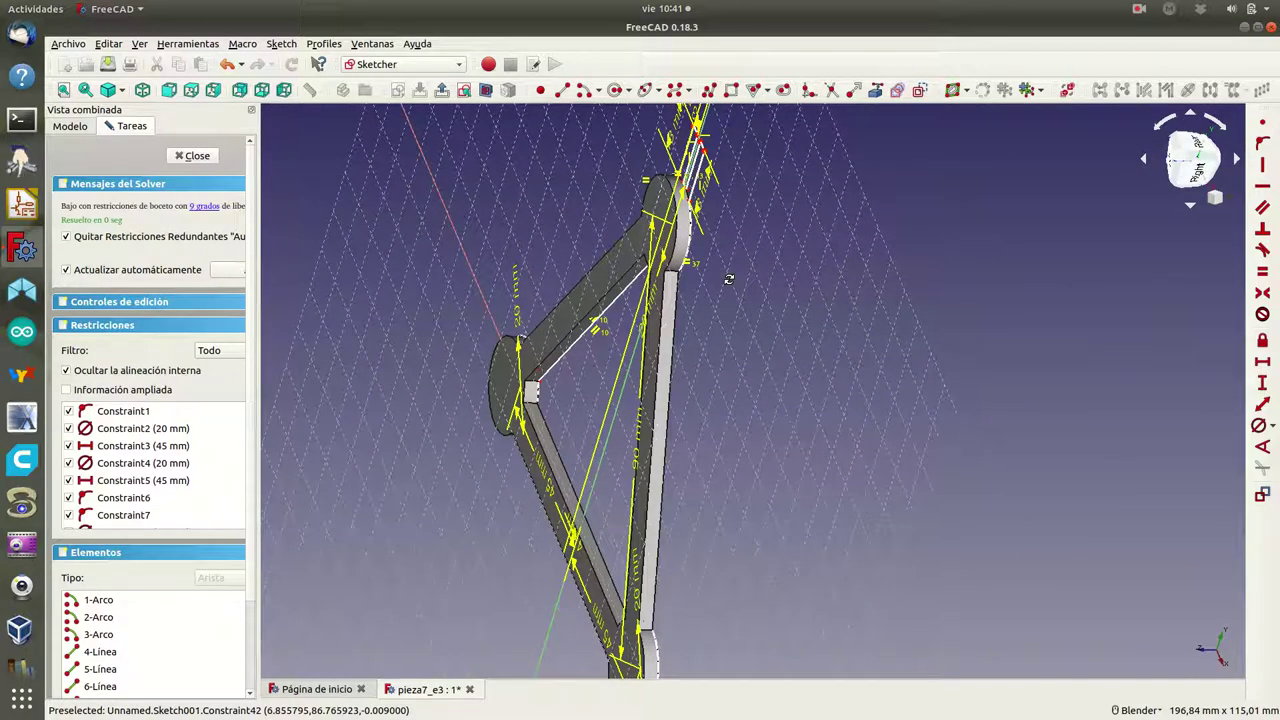
pyautogui.moveTo(728, 279); pyautogui.dragTo(811, 270, button='middle')
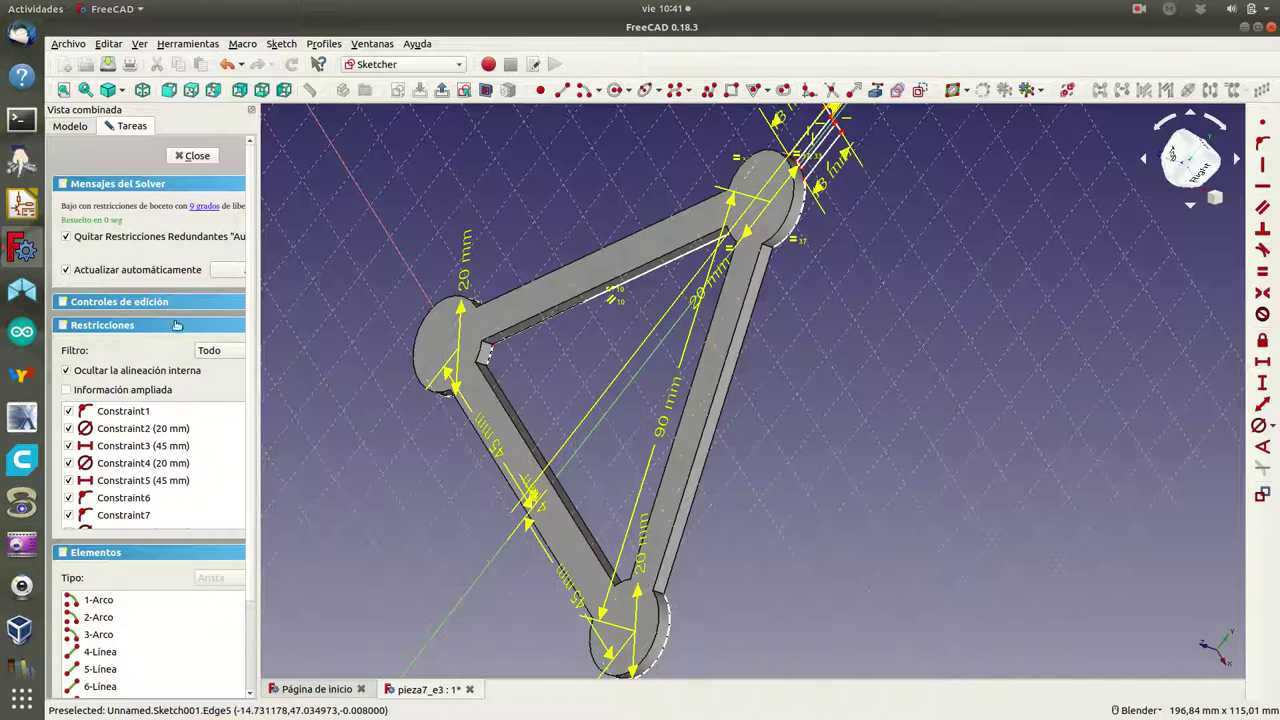
pyautogui.click(185, 157)
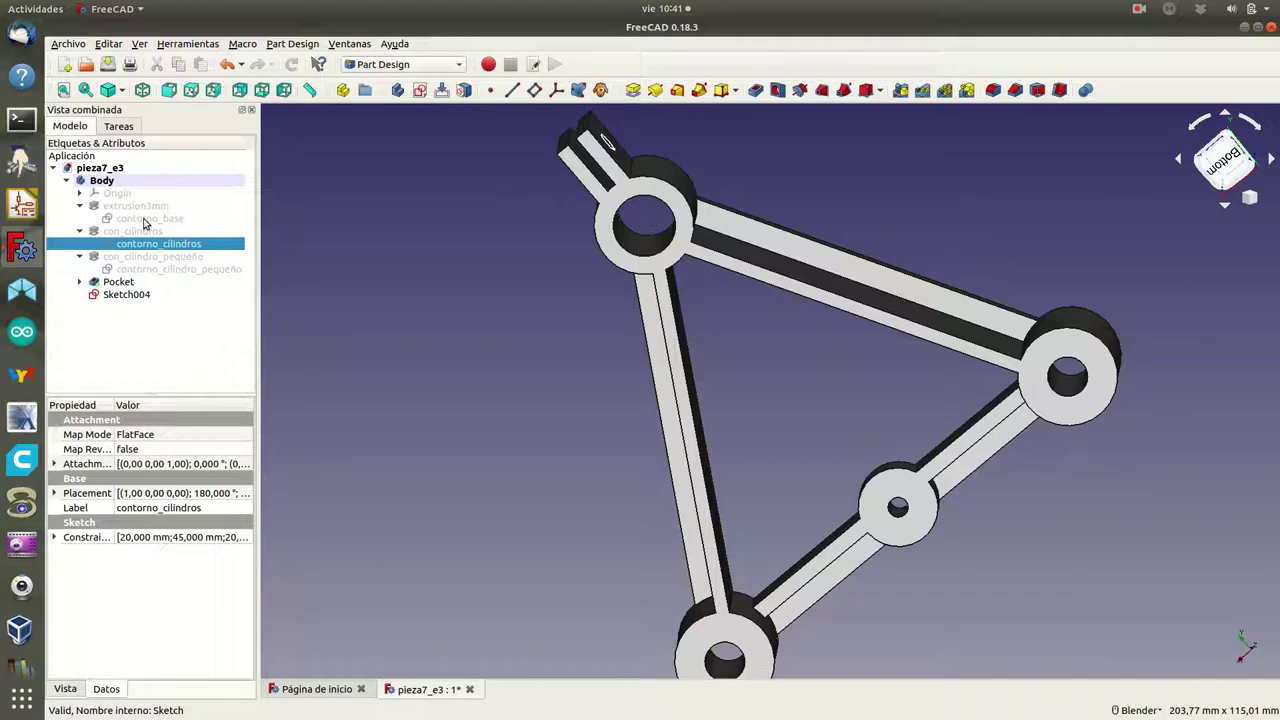
# - Open contorno_base for editing and zoom in on its top circle
pyautogui.doubleClick(145, 222)
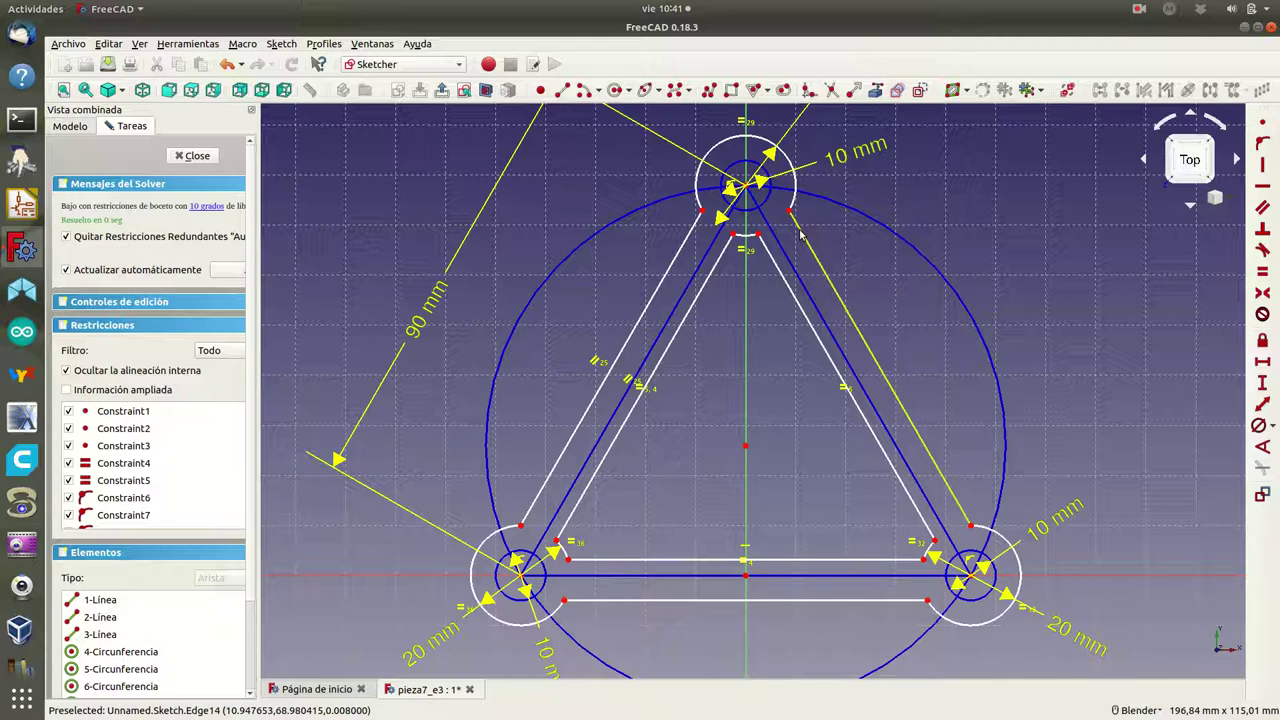
pyautogui.scroll(2, 786, 207)
pyautogui.scroll(-2, 786, 207)
pyautogui.scroll(-2, 786, 207)
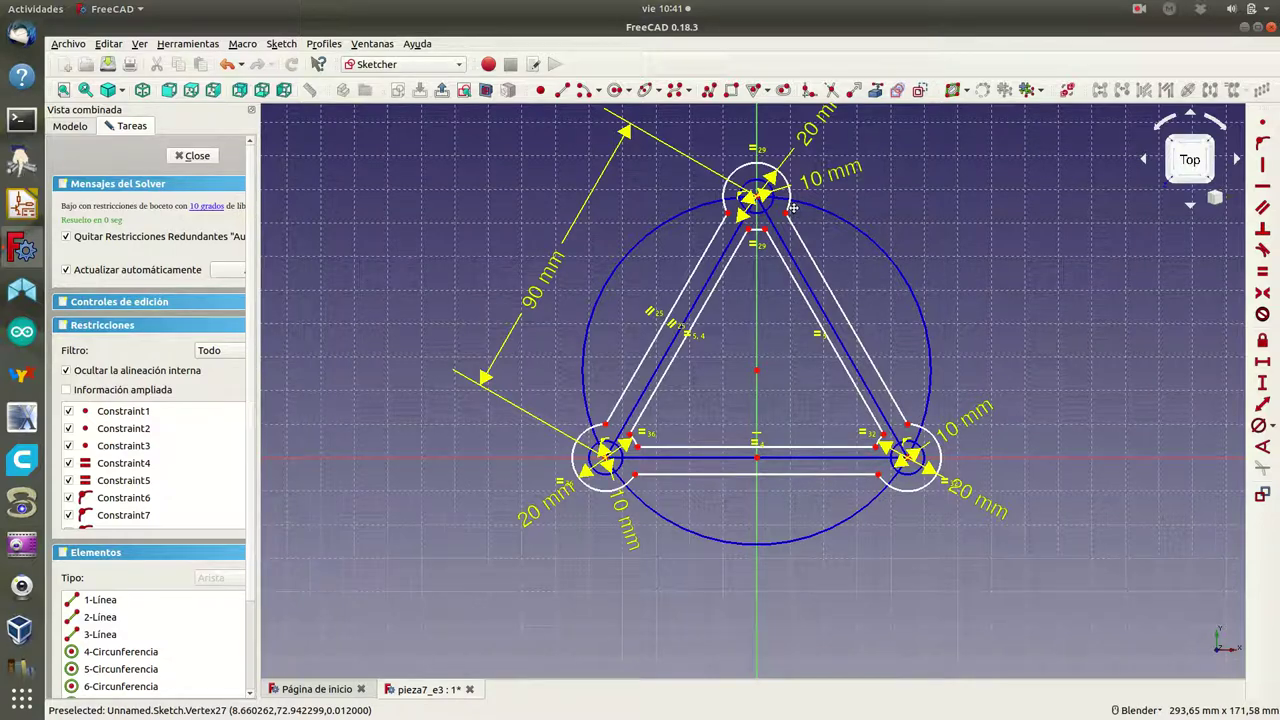
pyautogui.scroll(2, 790, 210)
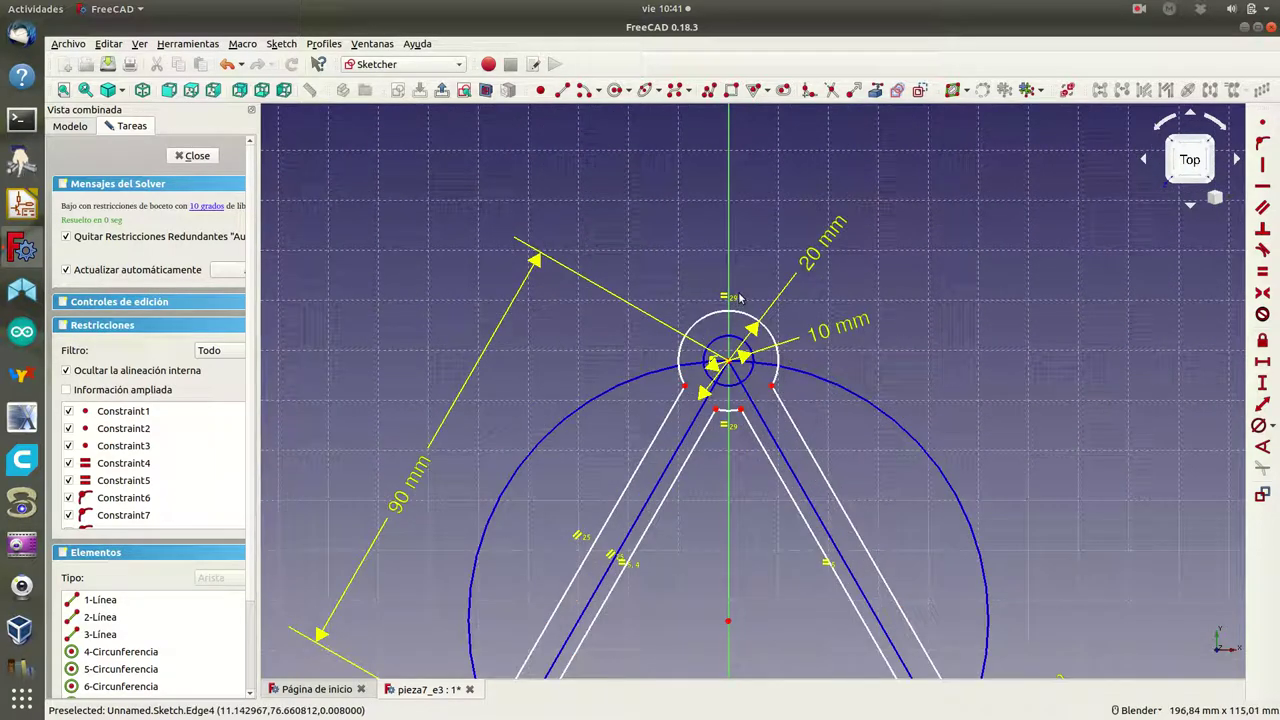
pyautogui.scroll(4, 739, 300)
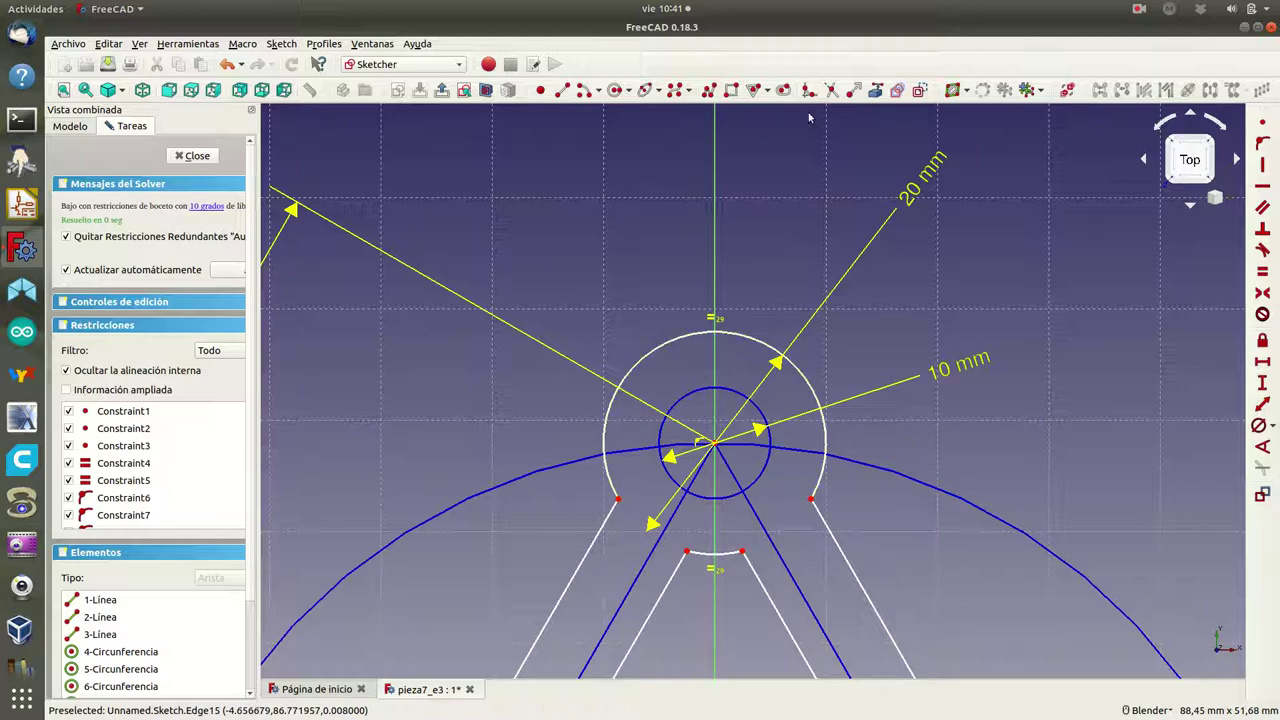
# - Draw a vertical line rising from the top arc and set its length to 13 mm
pyautogui.click(562, 90)
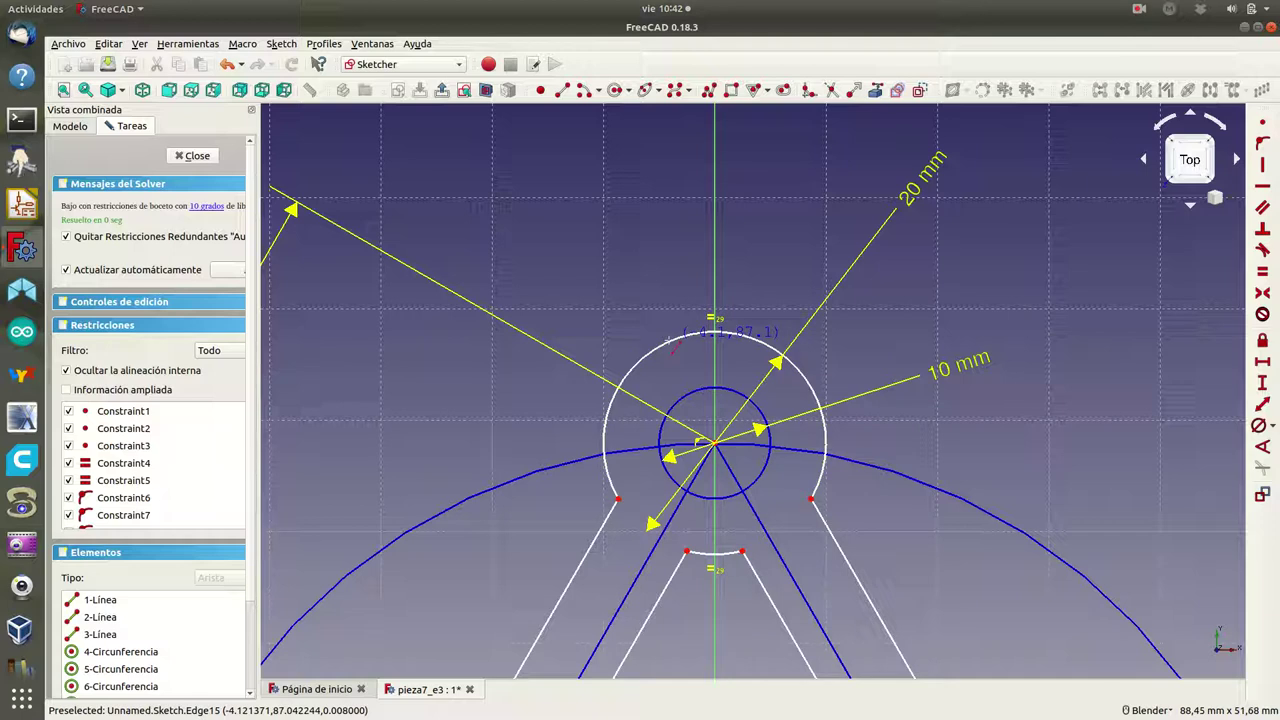
pyautogui.click(672, 338)
pyautogui.click(672, 180)
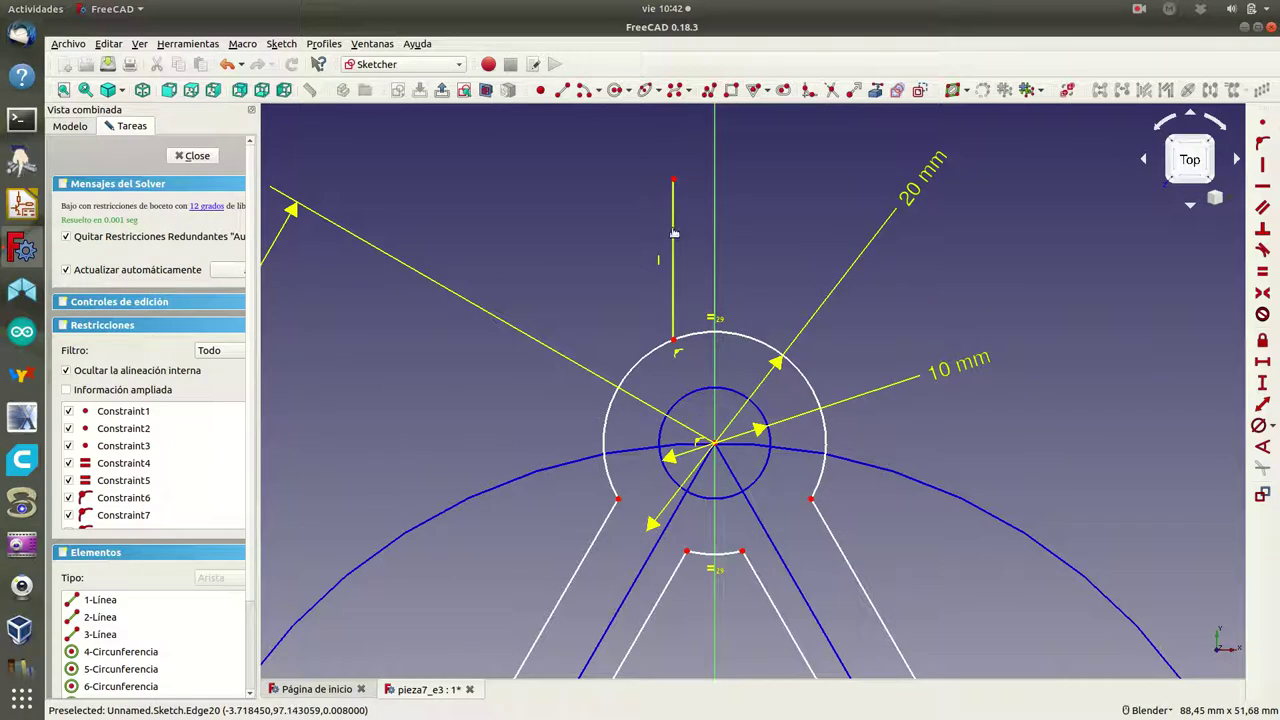
pyautogui.click(673, 240)
pyautogui.click(1263, 384)
pyautogui.write('13')
pyautogui.click(743, 403)
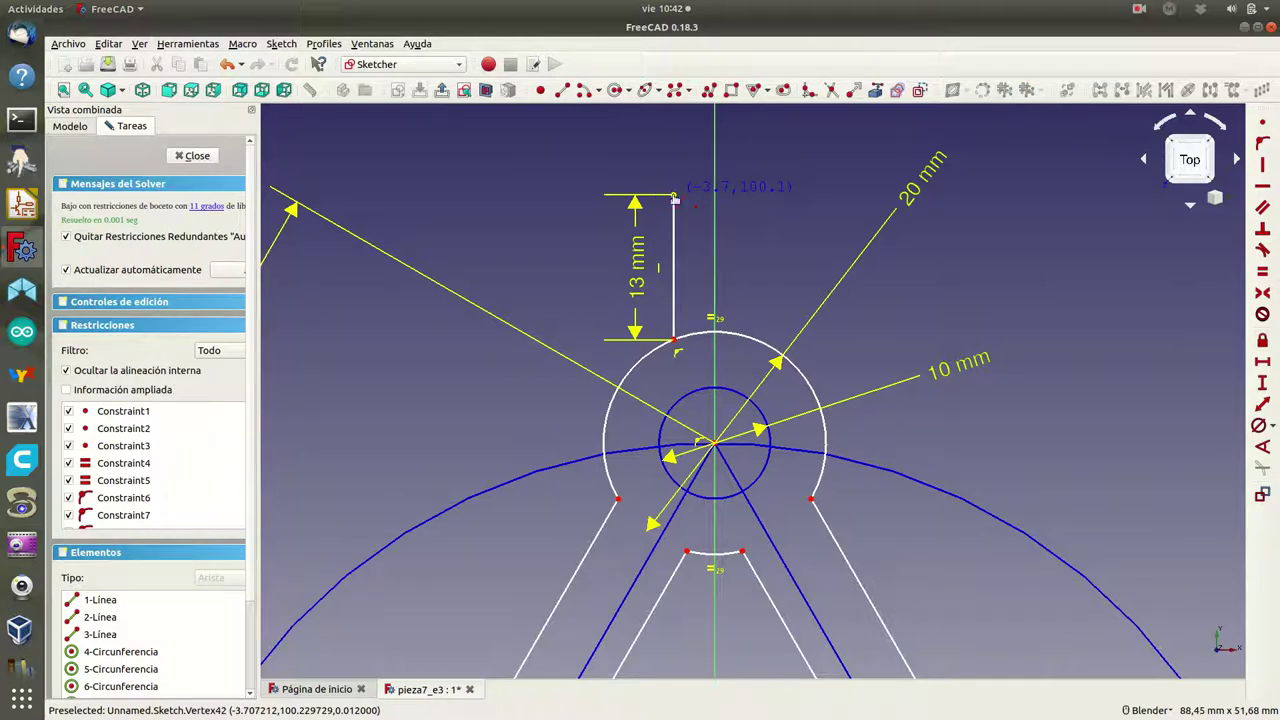
# - Add a 3 mm horizontal top edge from the vertical line's upper end
pyautogui.click(675, 195)
pyautogui.click(705, 195)
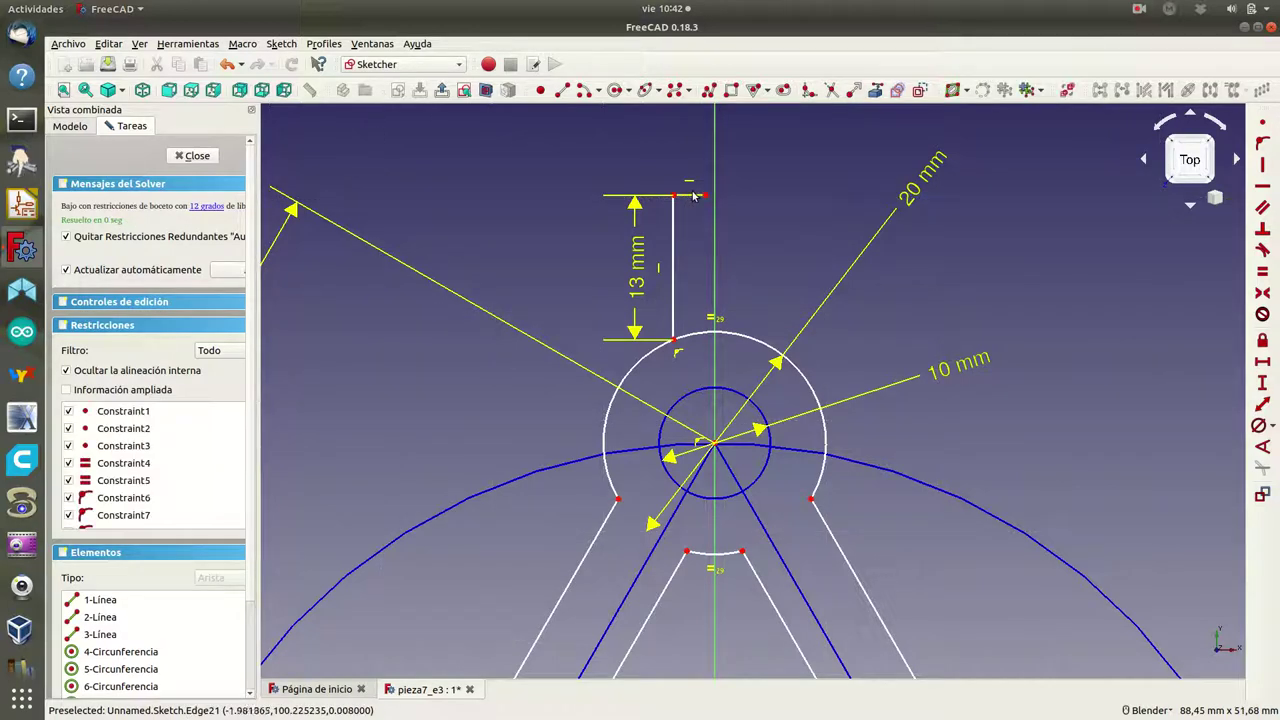
pyautogui.click(1263, 363)
pyautogui.write('3')
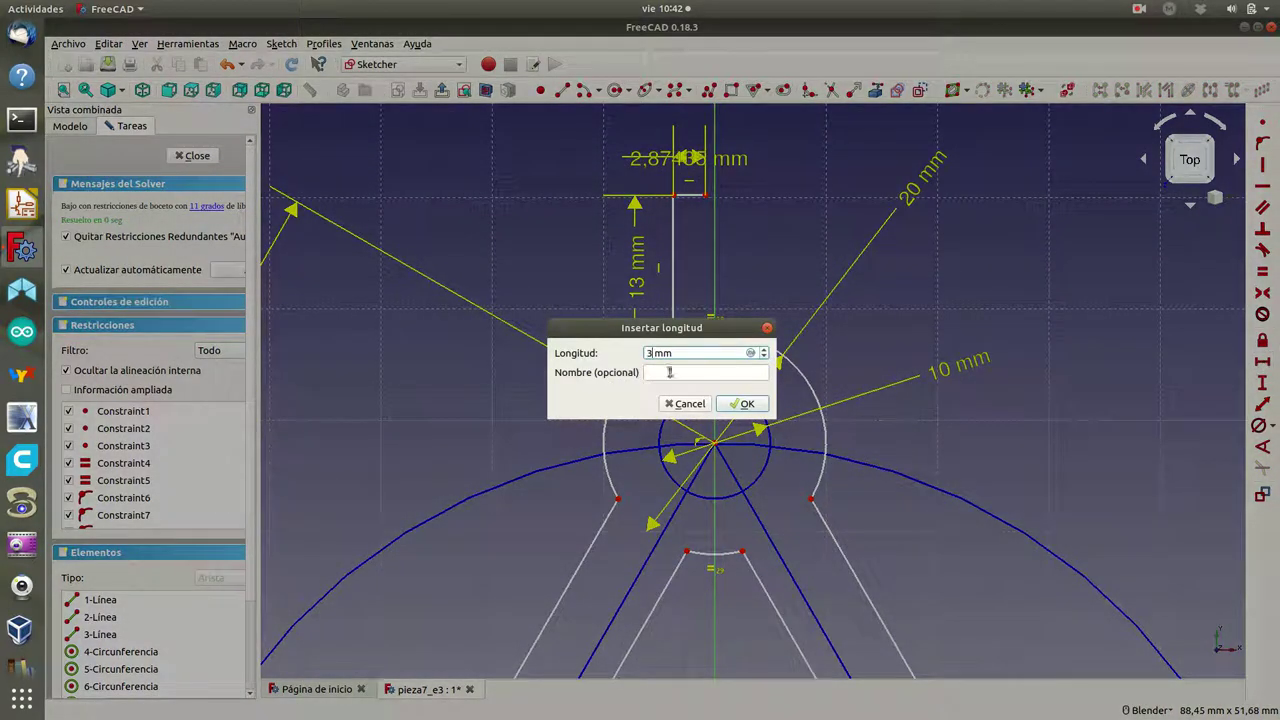
pyautogui.click(741, 403)
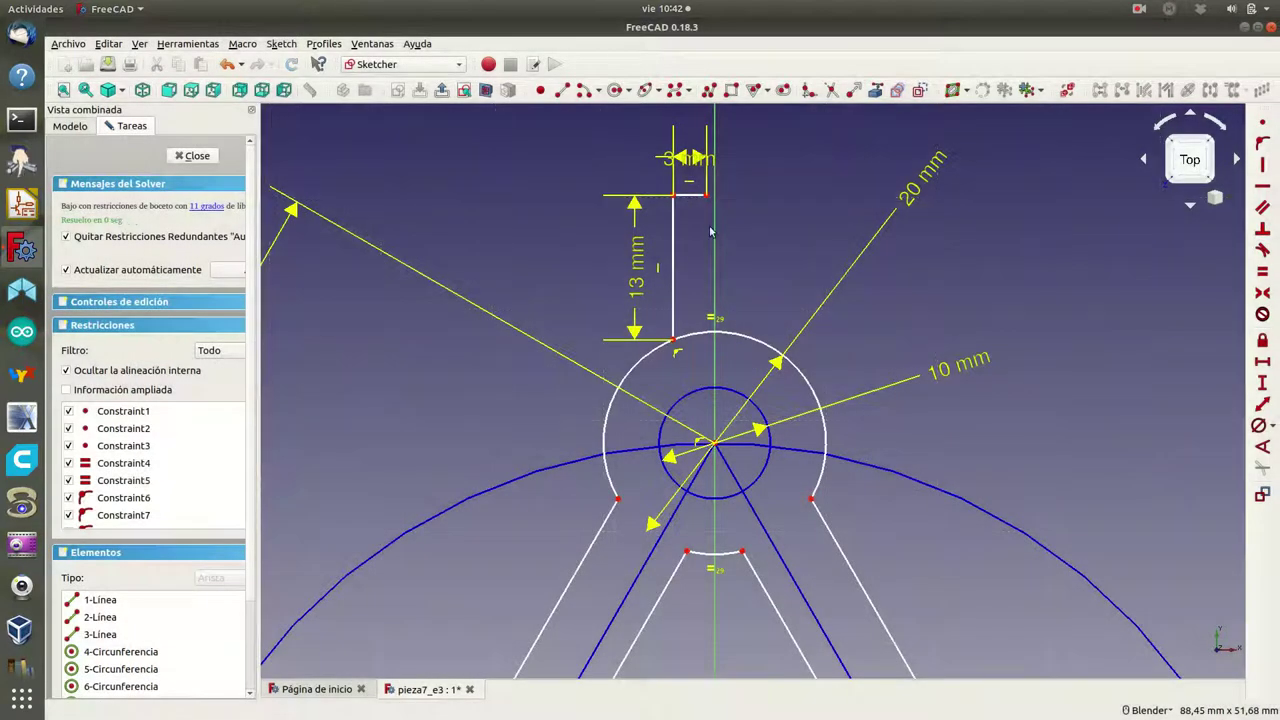
# - Draw the slot's right side from the top edge's end down to the arc
pyautogui.click(563, 91)
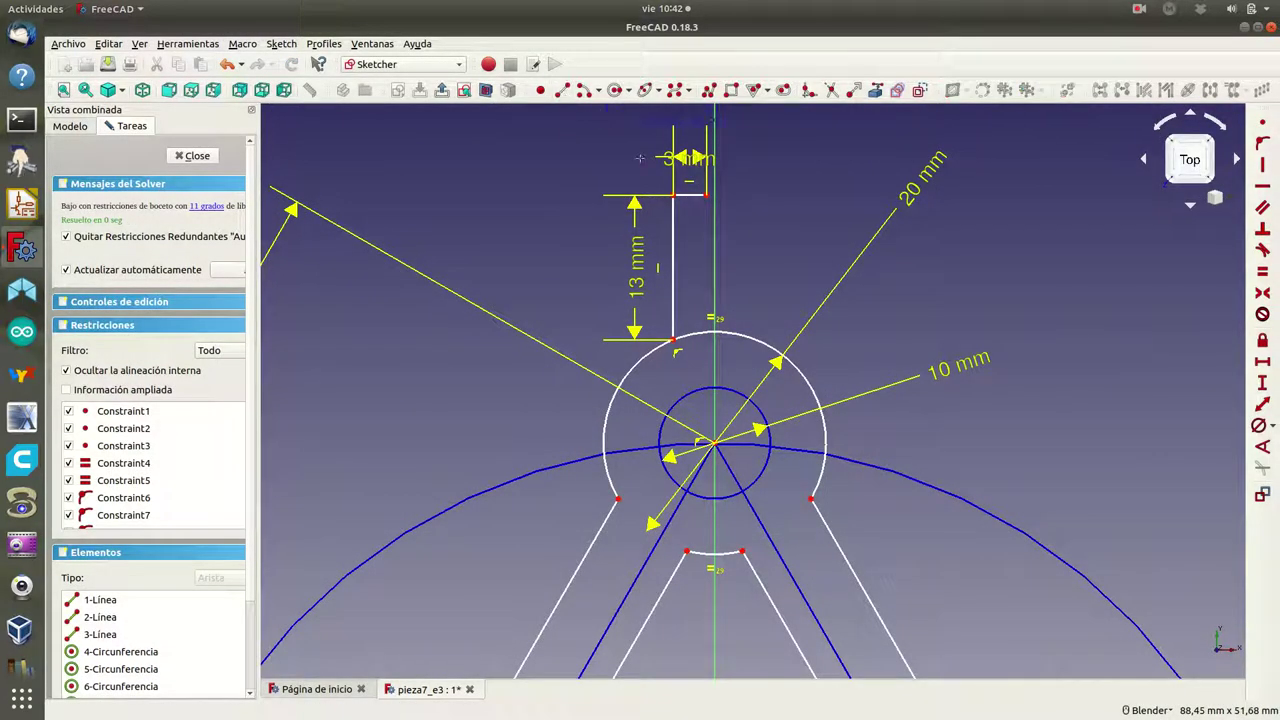
pyautogui.click(706, 195)
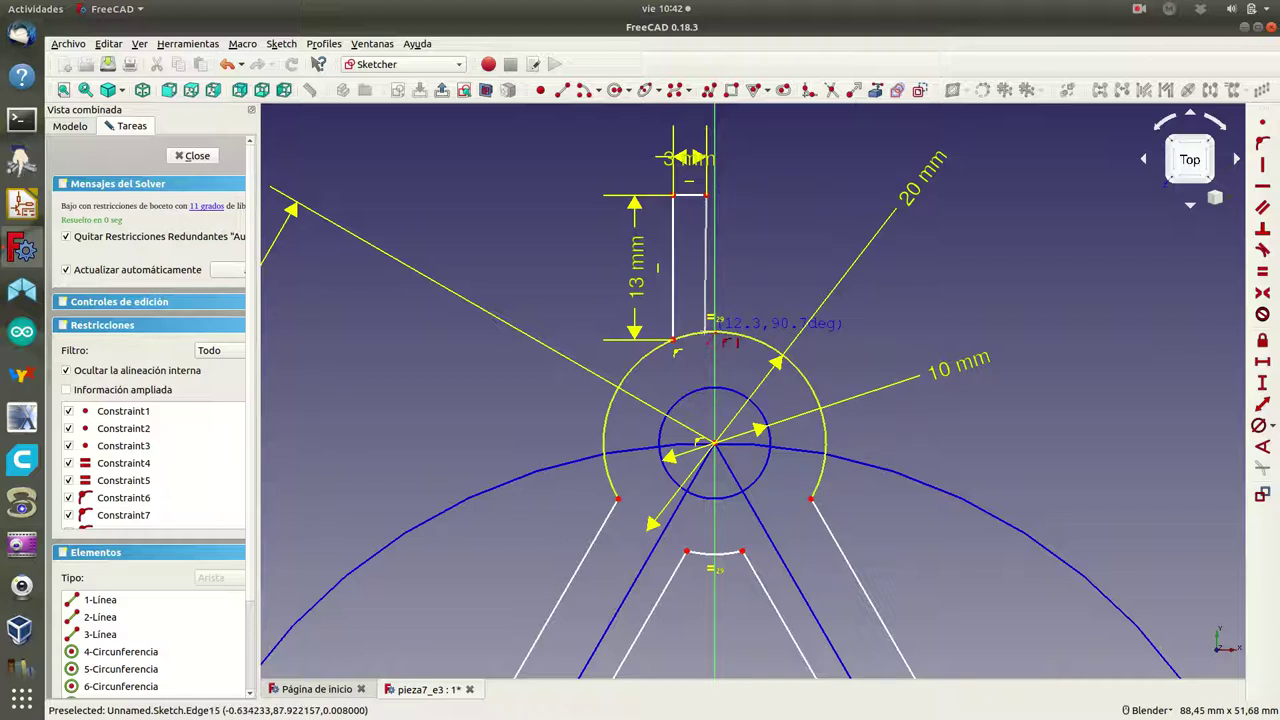
pyautogui.click(710, 322)
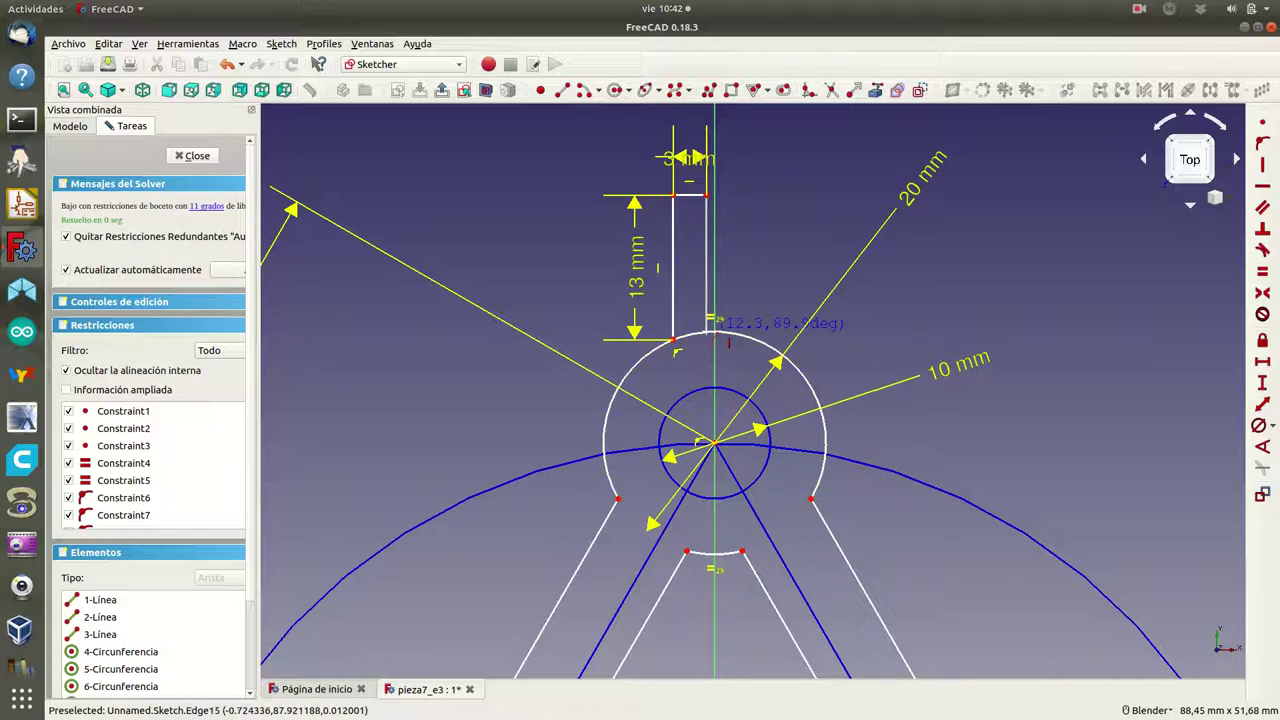
pyautogui.click(710, 321)
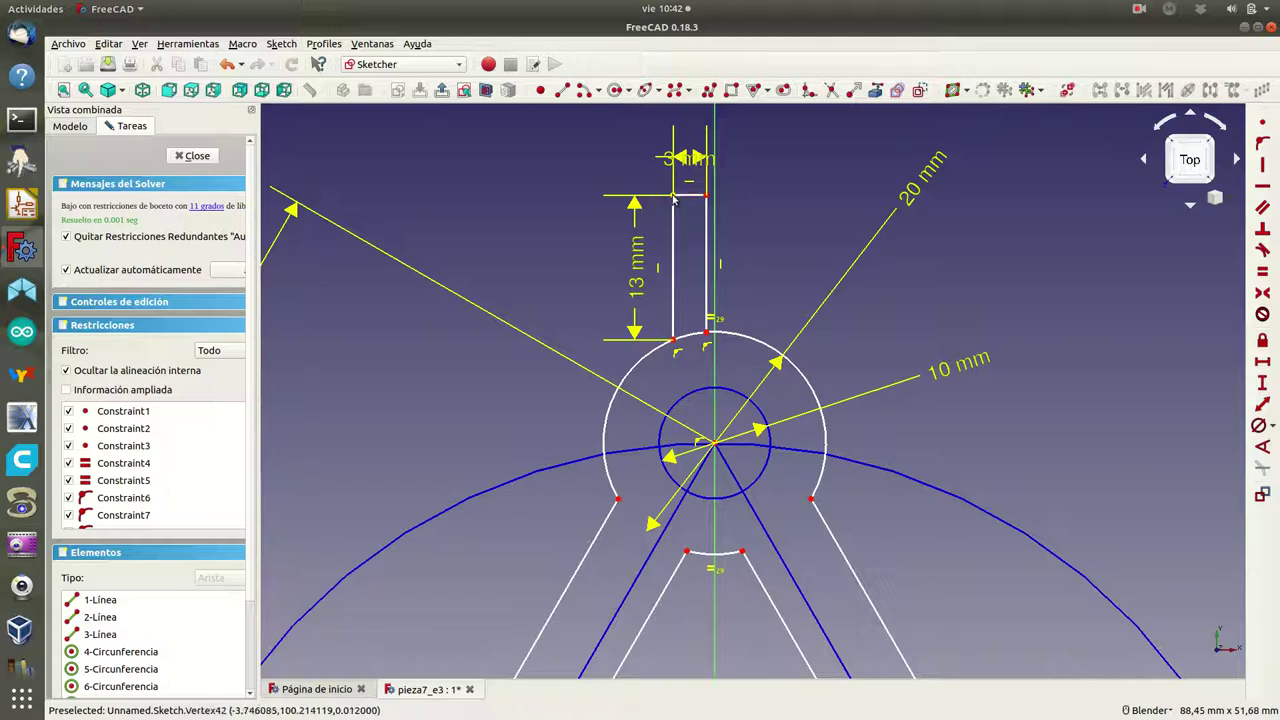
# - Fix the slot's top-left corner 4 mm horizontally from the vertical centre line, then select the slot edges
pyautogui.click(676, 199)
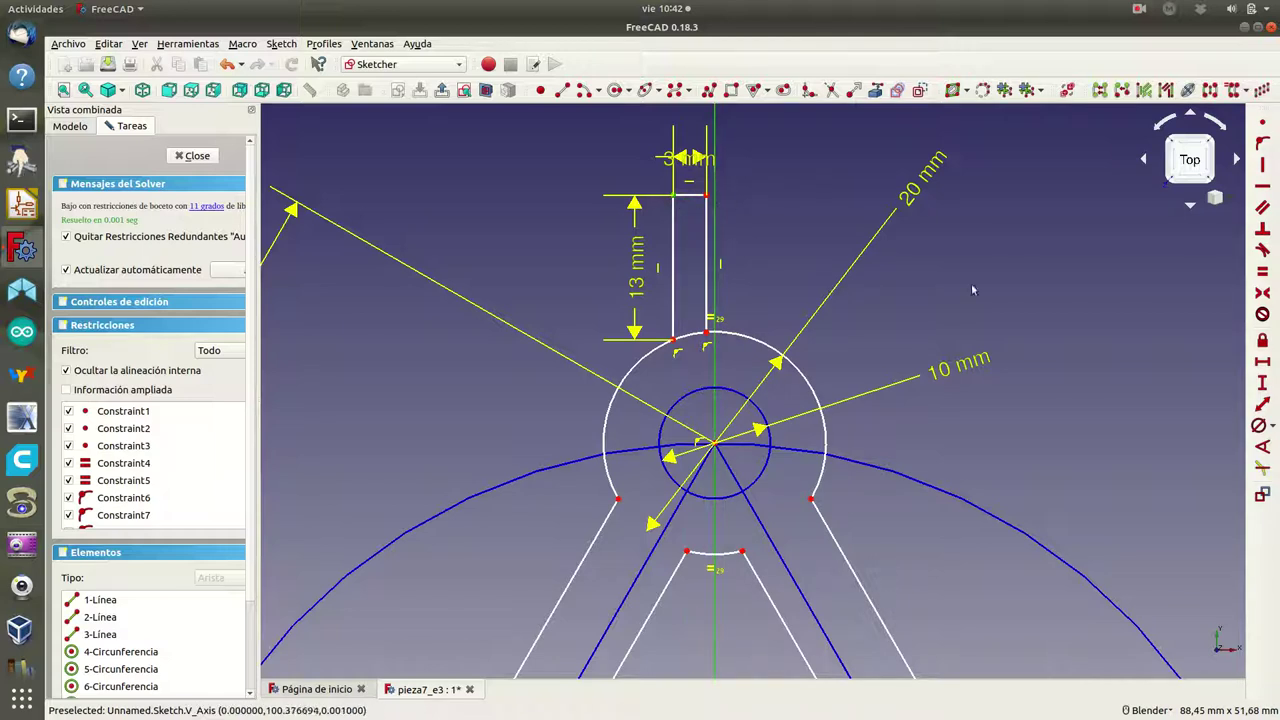
pyautogui.click(1264, 364)
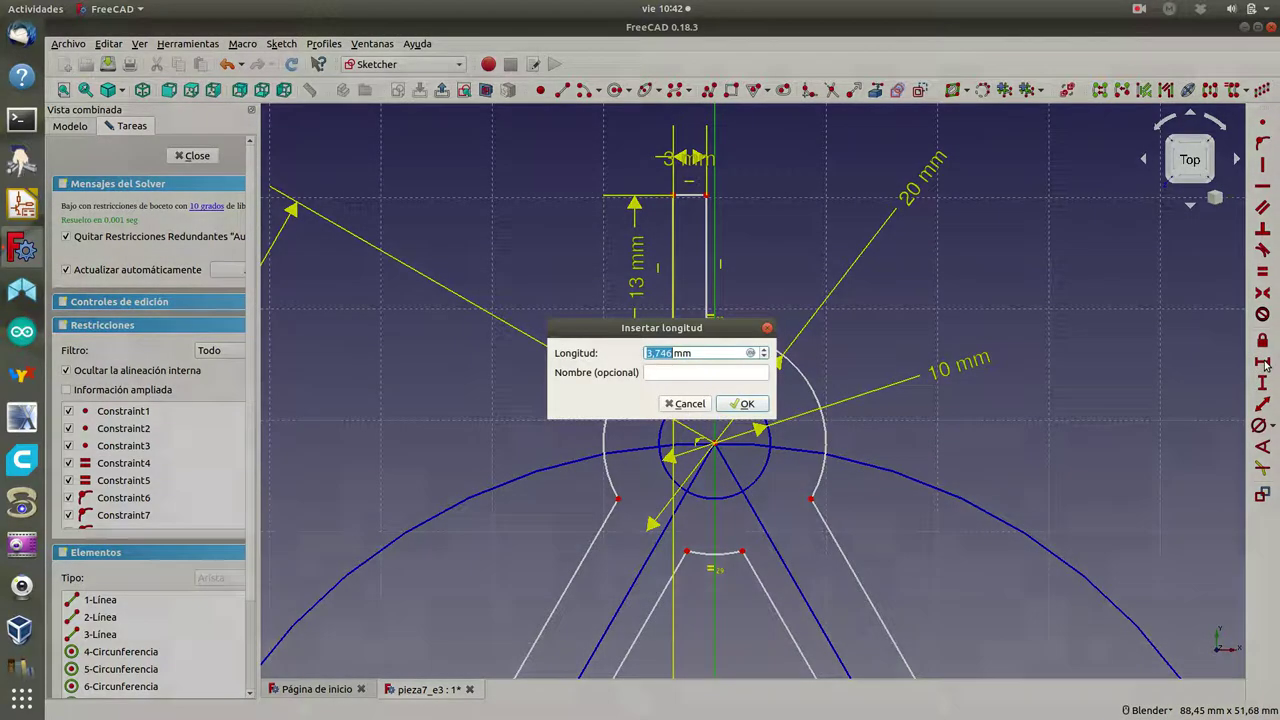
pyautogui.write('3')
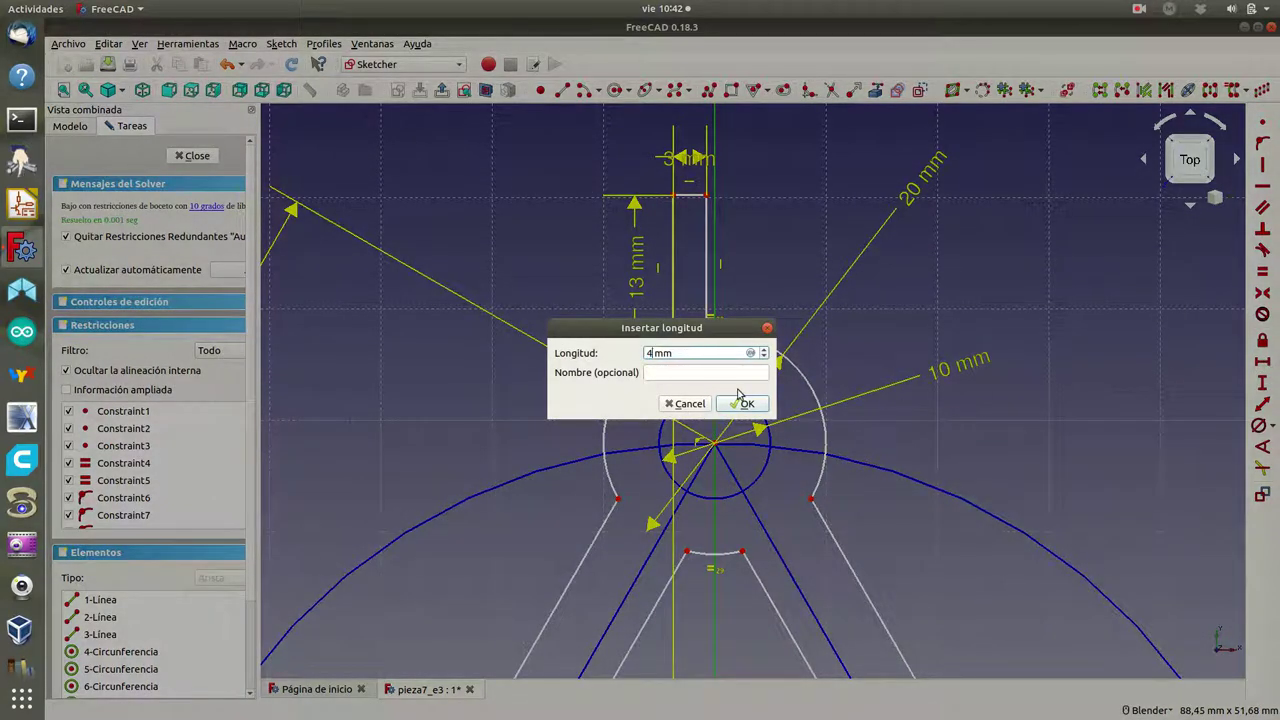
pyautogui.click(749, 403)
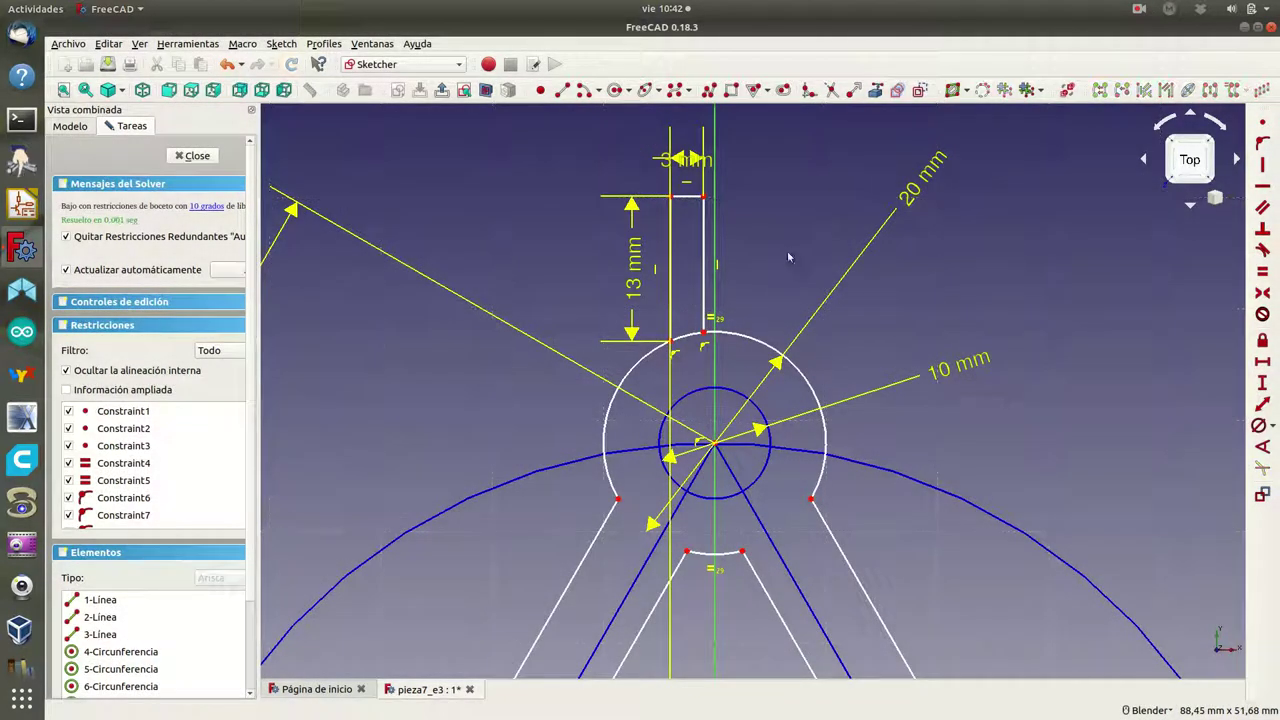
pyautogui.click(689, 200)
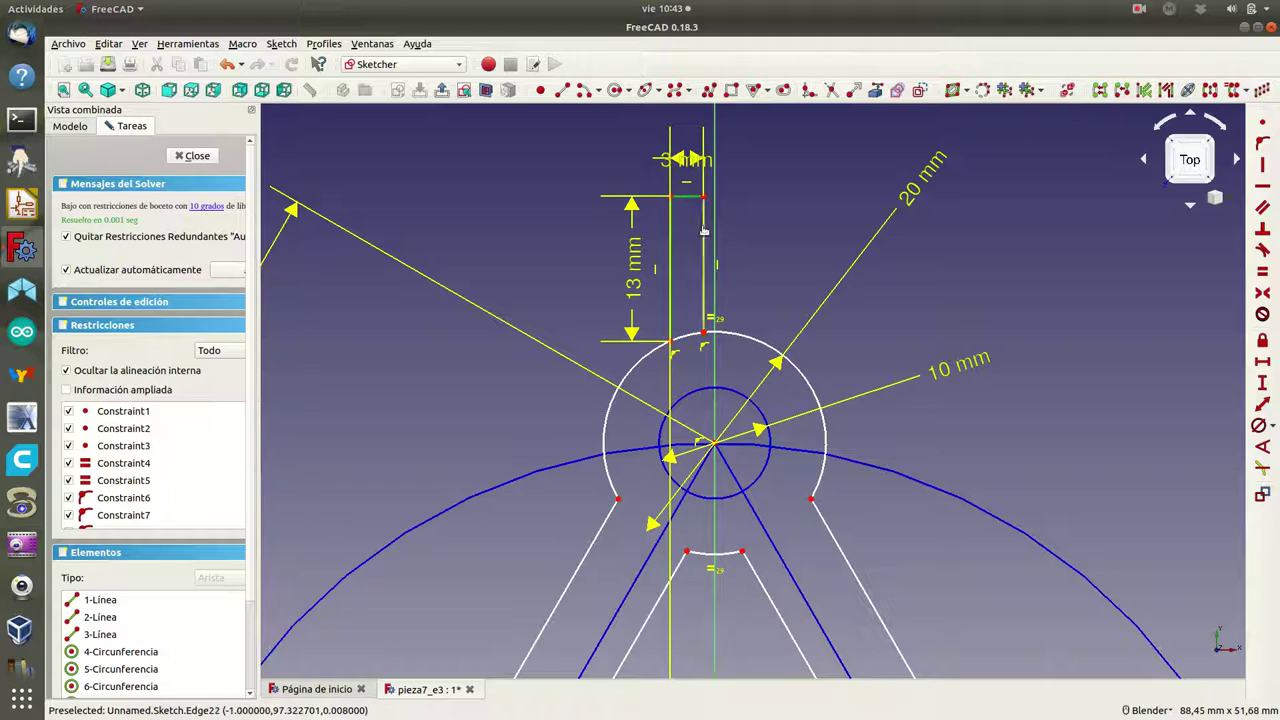
# - Mirror the slot across the vertical axis and trim the arc beneath both slots
pyautogui.click(715, 171)
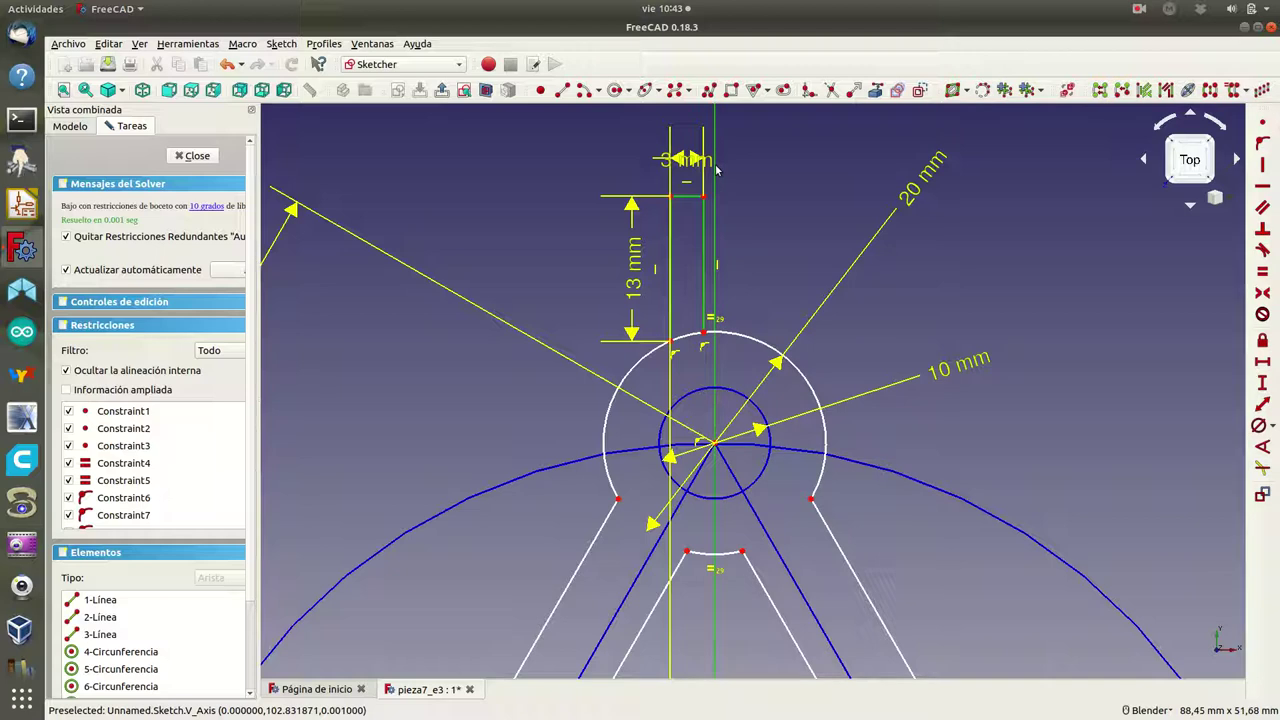
pyautogui.click(1209, 90)
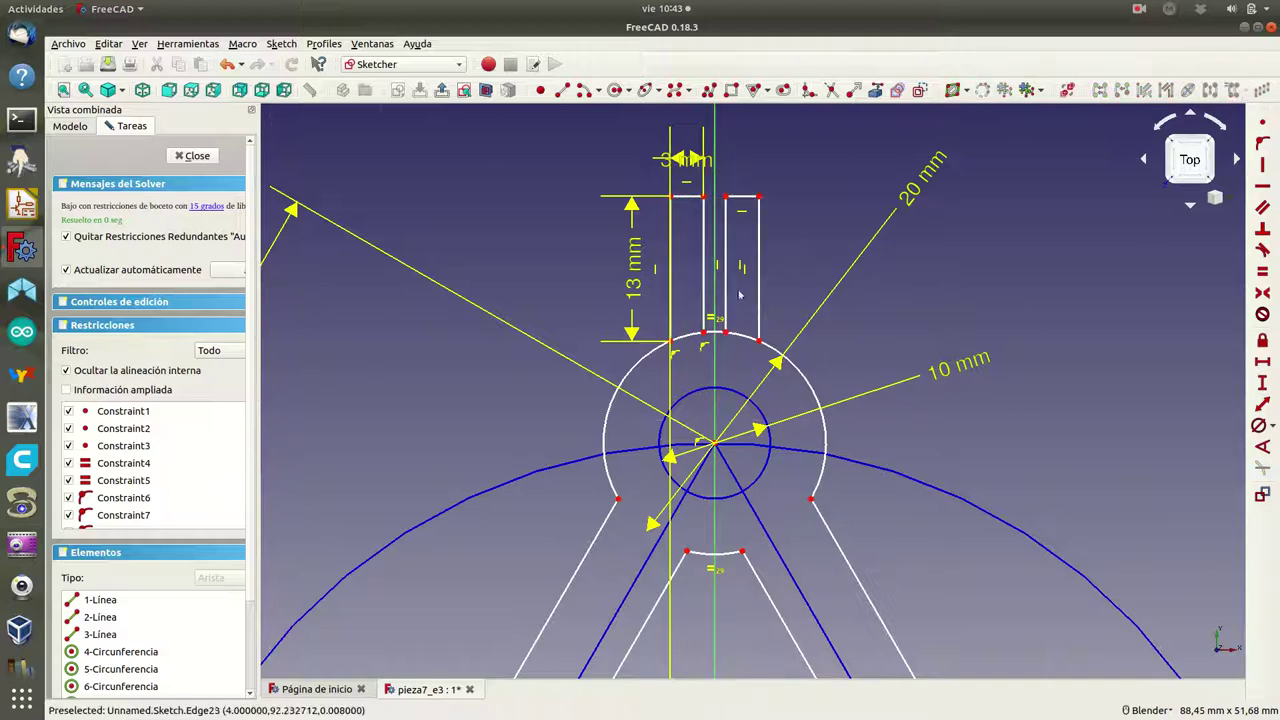
pyautogui.click(831, 90)
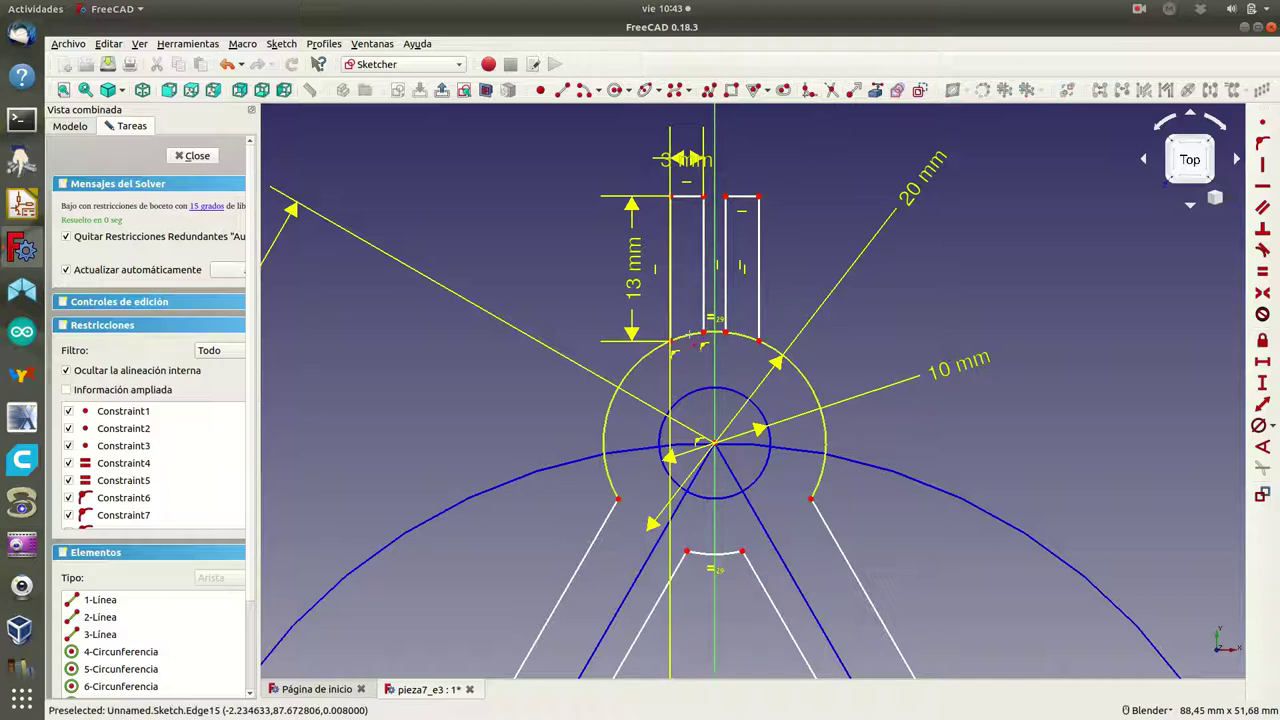
pyautogui.click(700, 343)
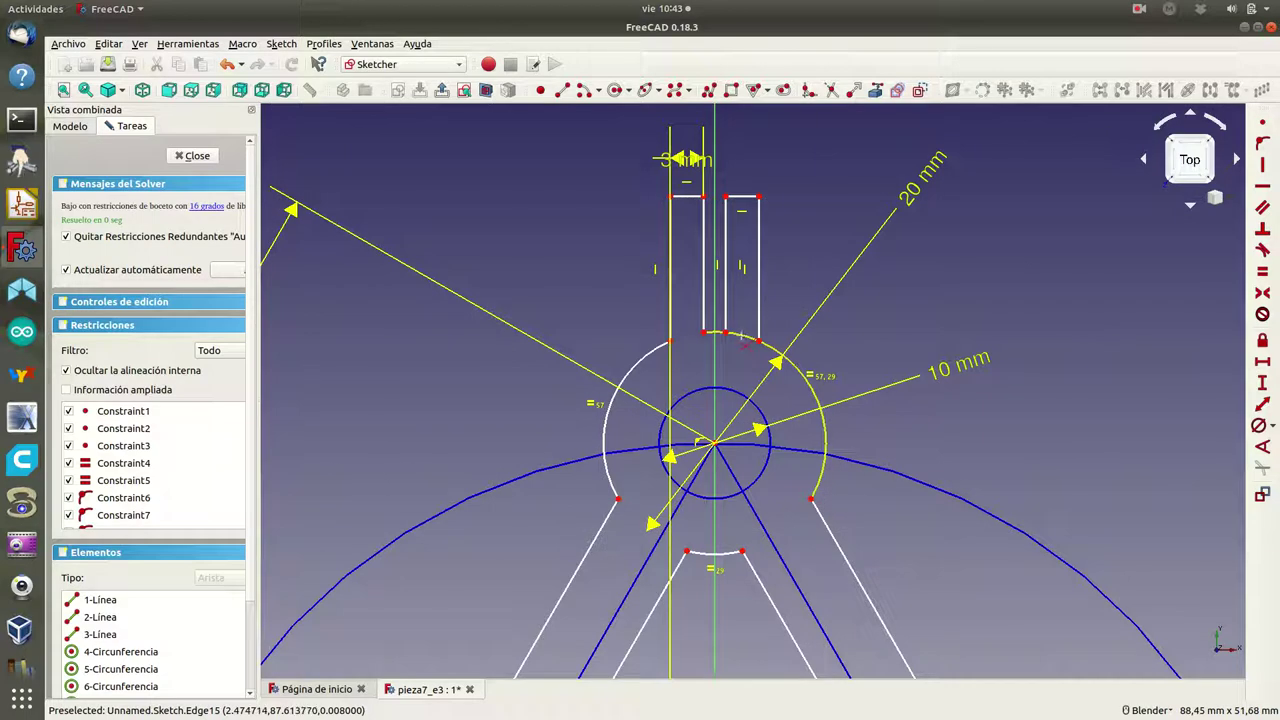
pyautogui.click(743, 342)
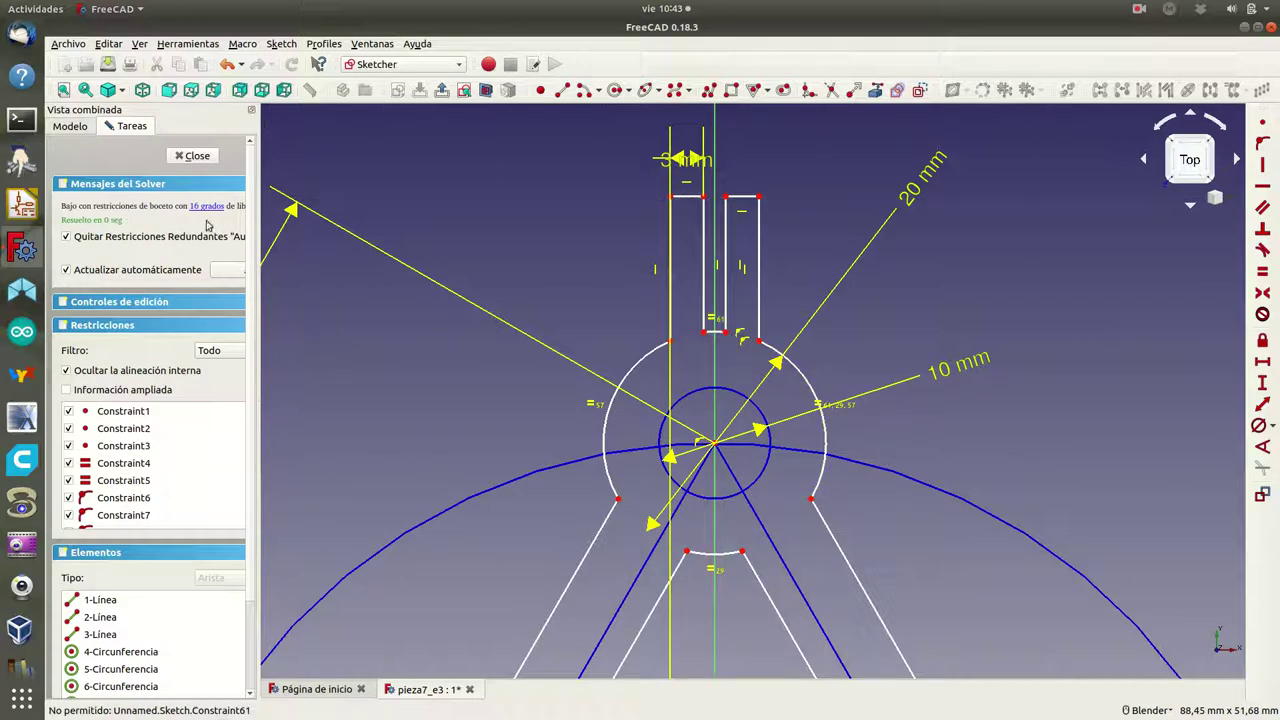
# - Close the sketch, then select extrusion3mm in the tree and delete it
pyautogui.click(193, 156)
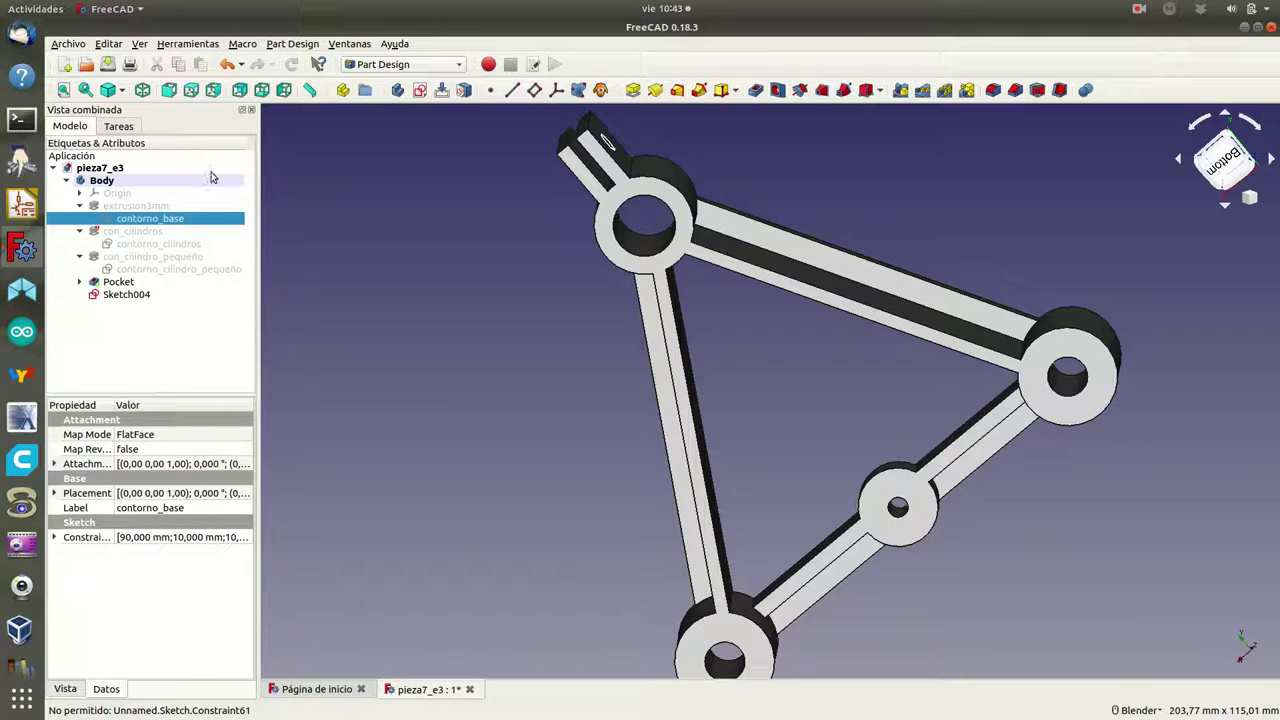
pyautogui.moveTo(494, 263); pyautogui.dragTo(477, 355, button='middle')
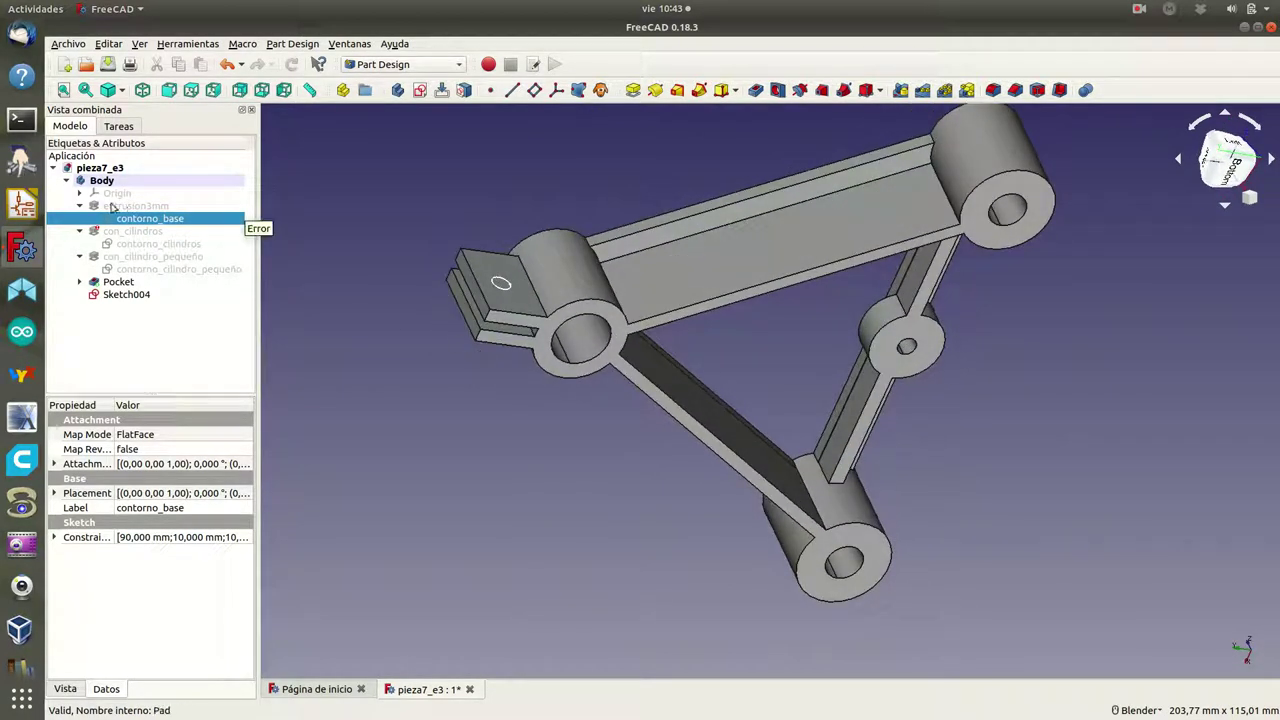
pyautogui.moveTo(135, 206)
pyautogui.click(124, 207)
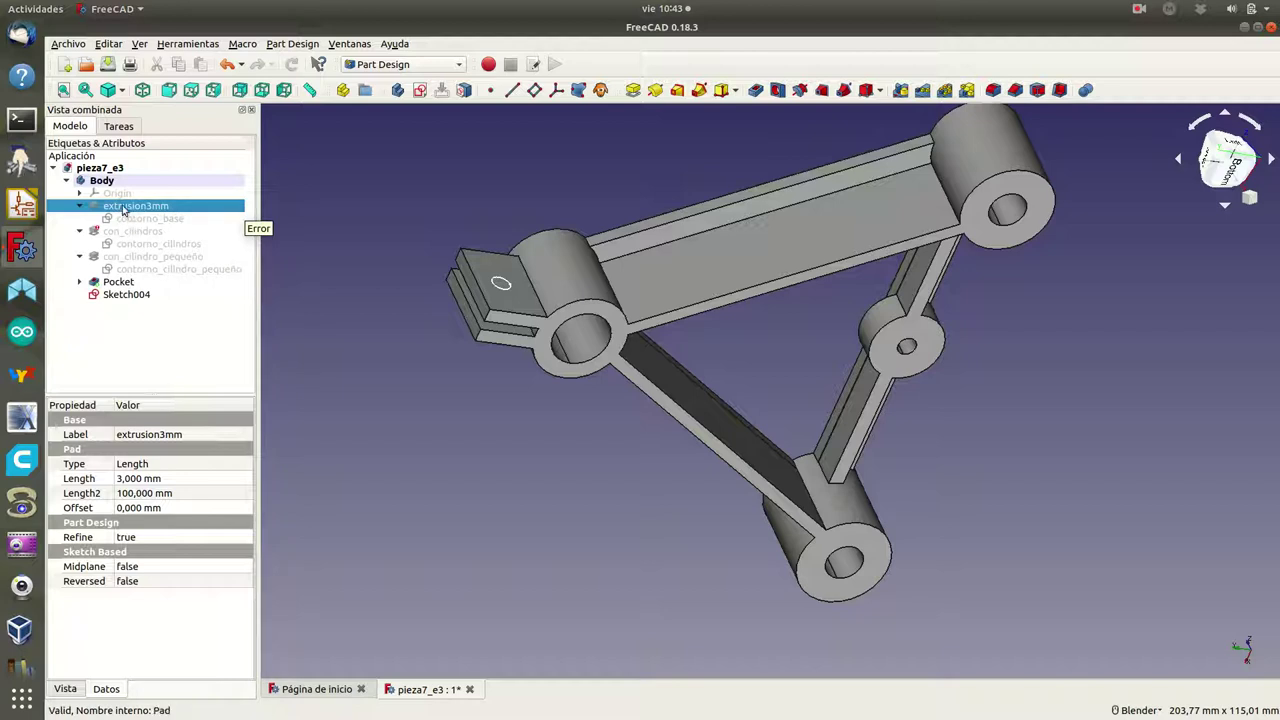
pyautogui.press('Delete')
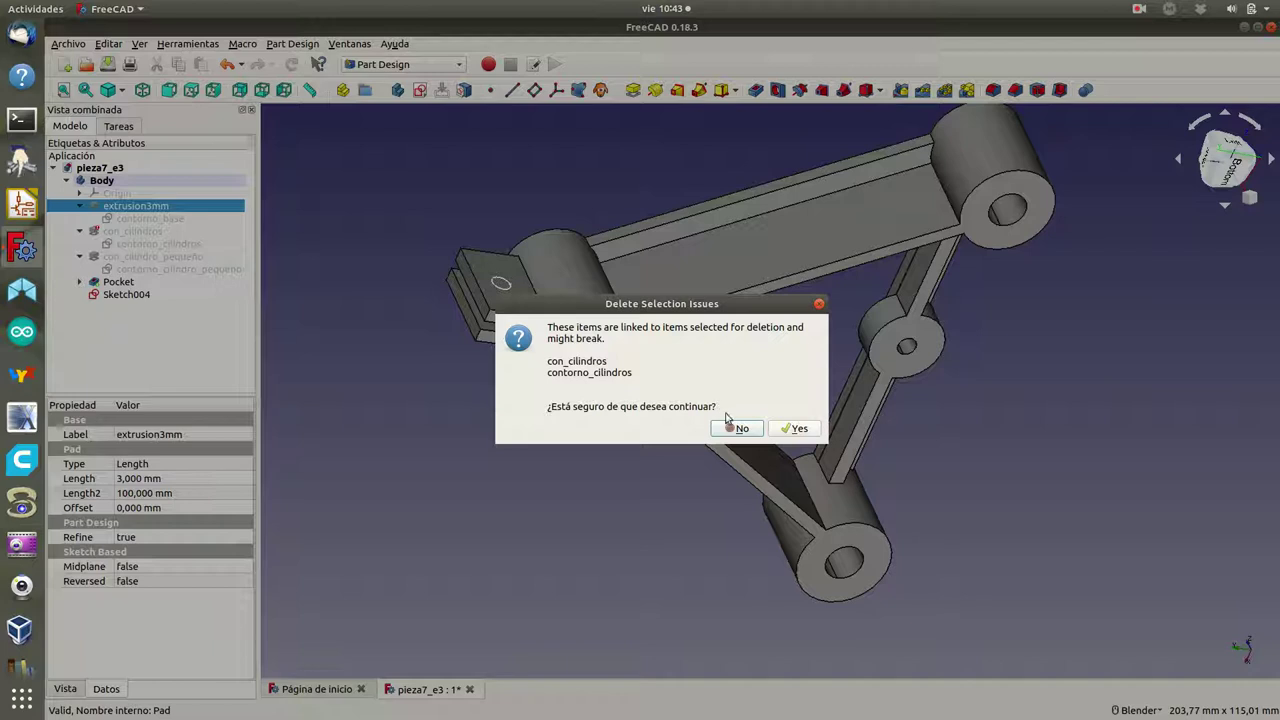
# - Delete extrusion3mm and pad contorno_base again to 3 mm thick
pyautogui.click(795, 428)
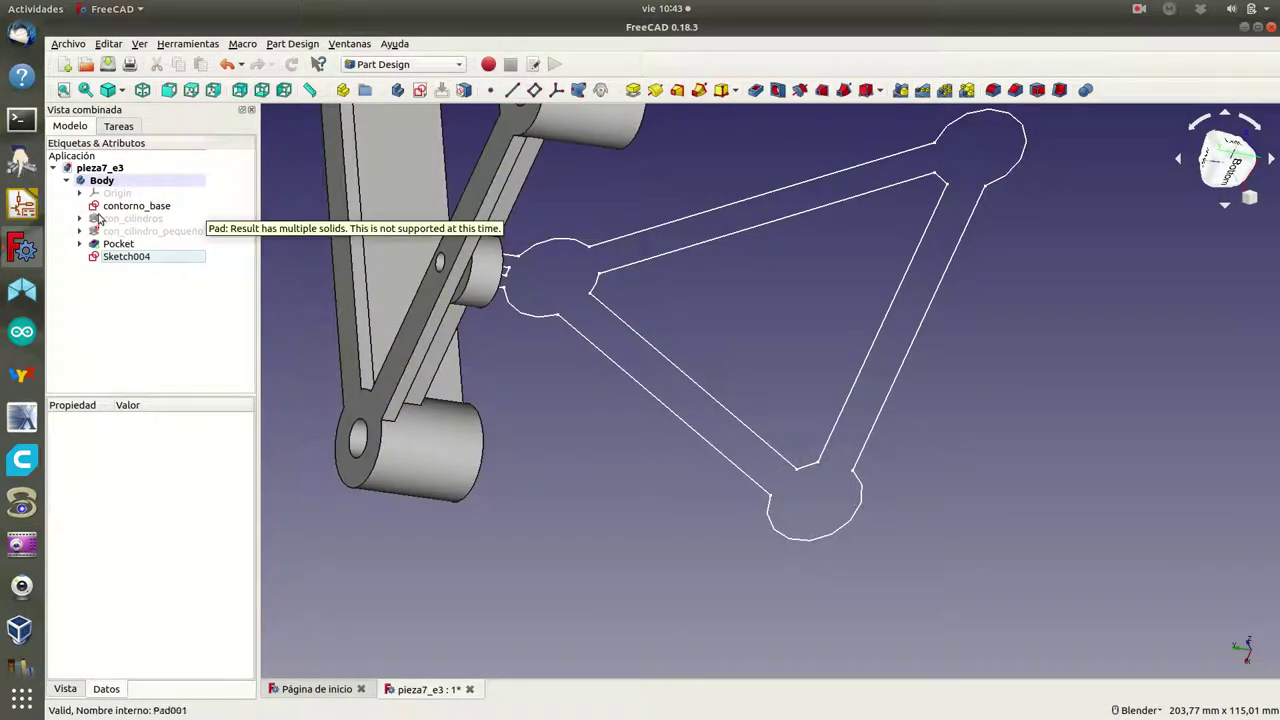
pyautogui.click(130, 207)
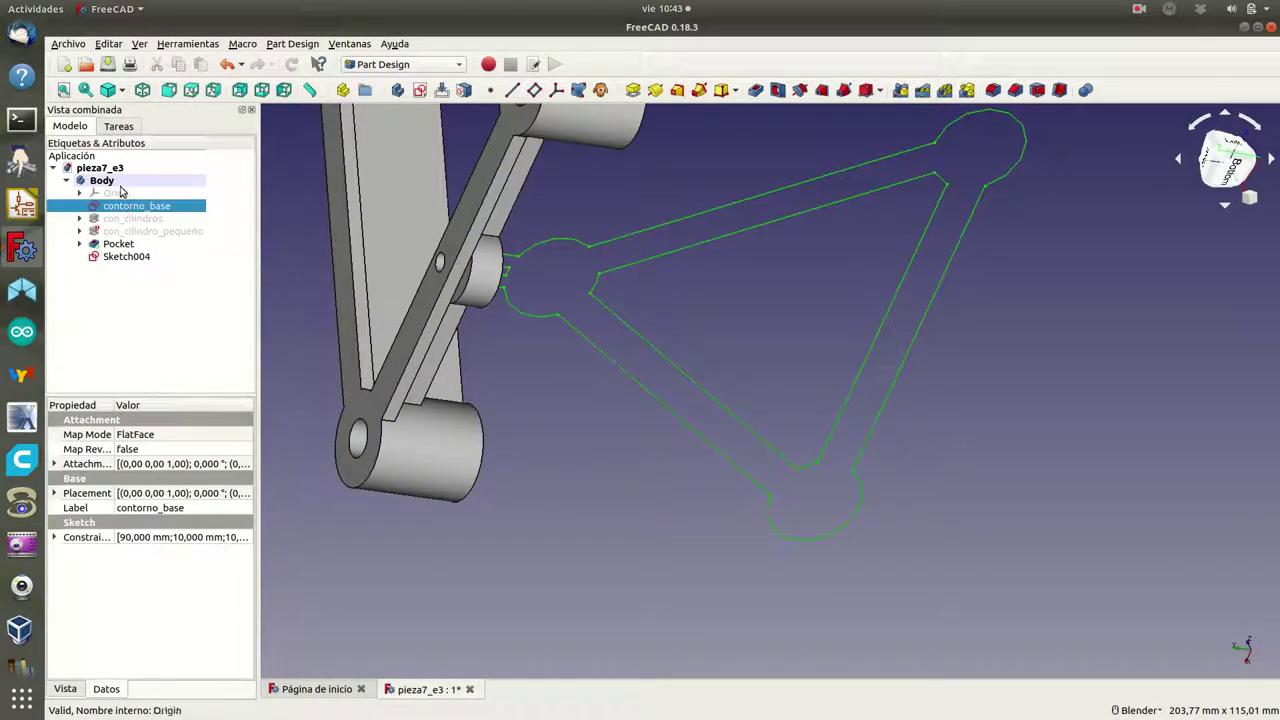
pyautogui.click(118, 126)
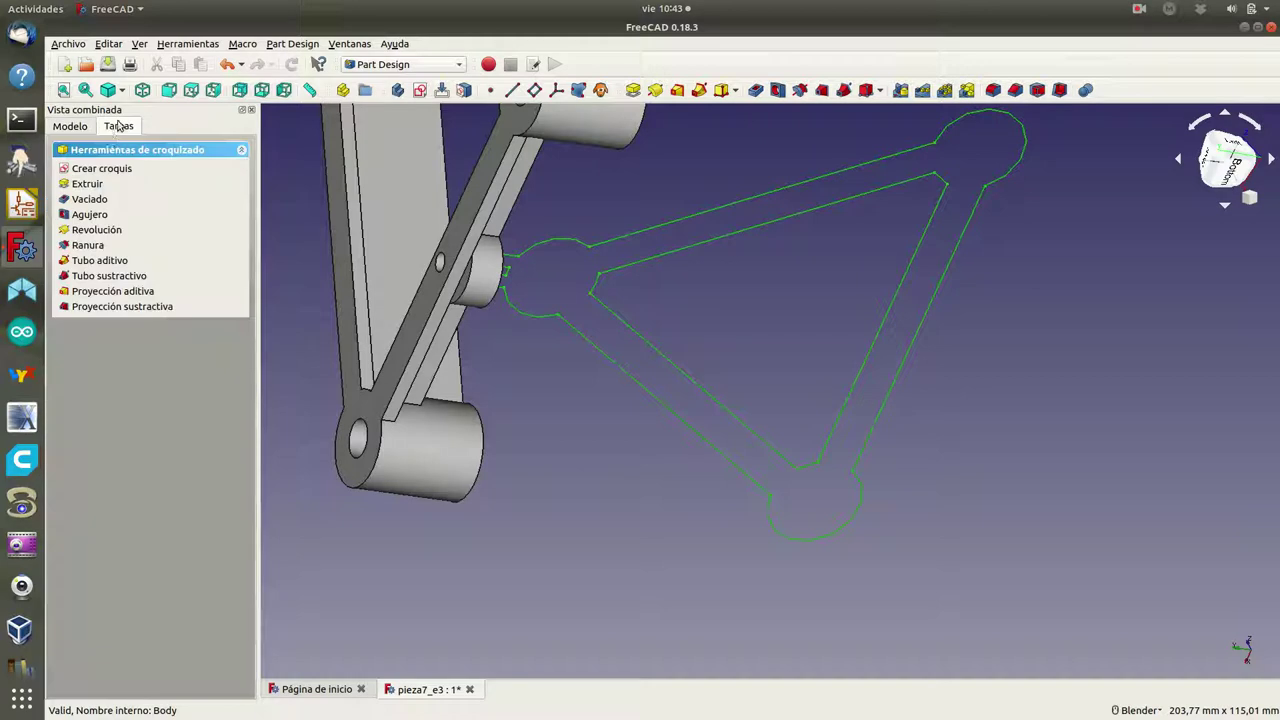
pyautogui.click(87, 183)
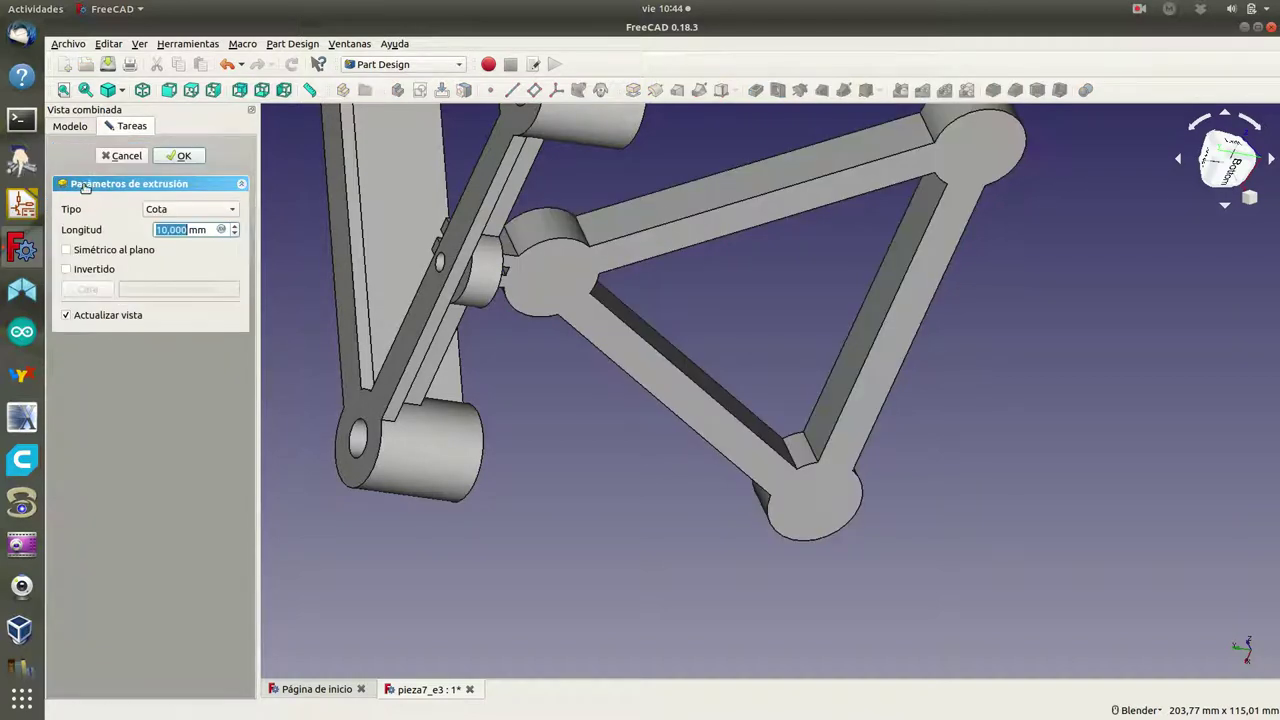
pyautogui.write('3')
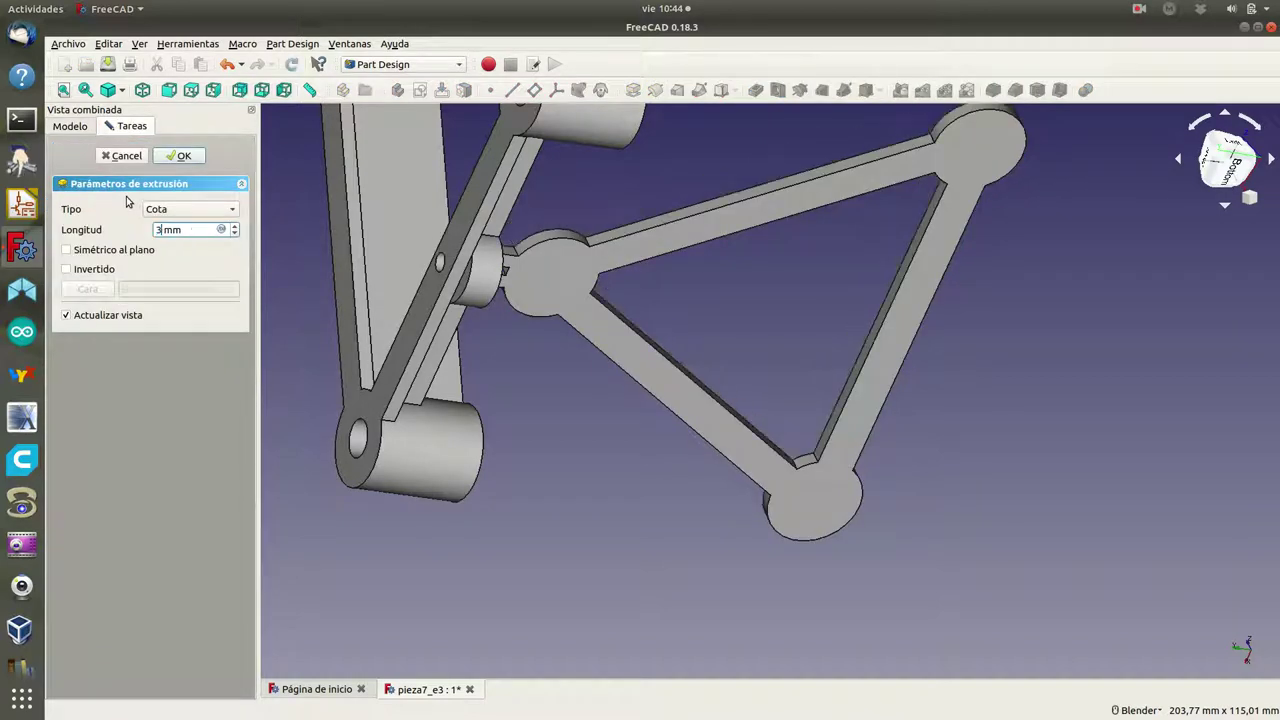
pyautogui.click(177, 157)
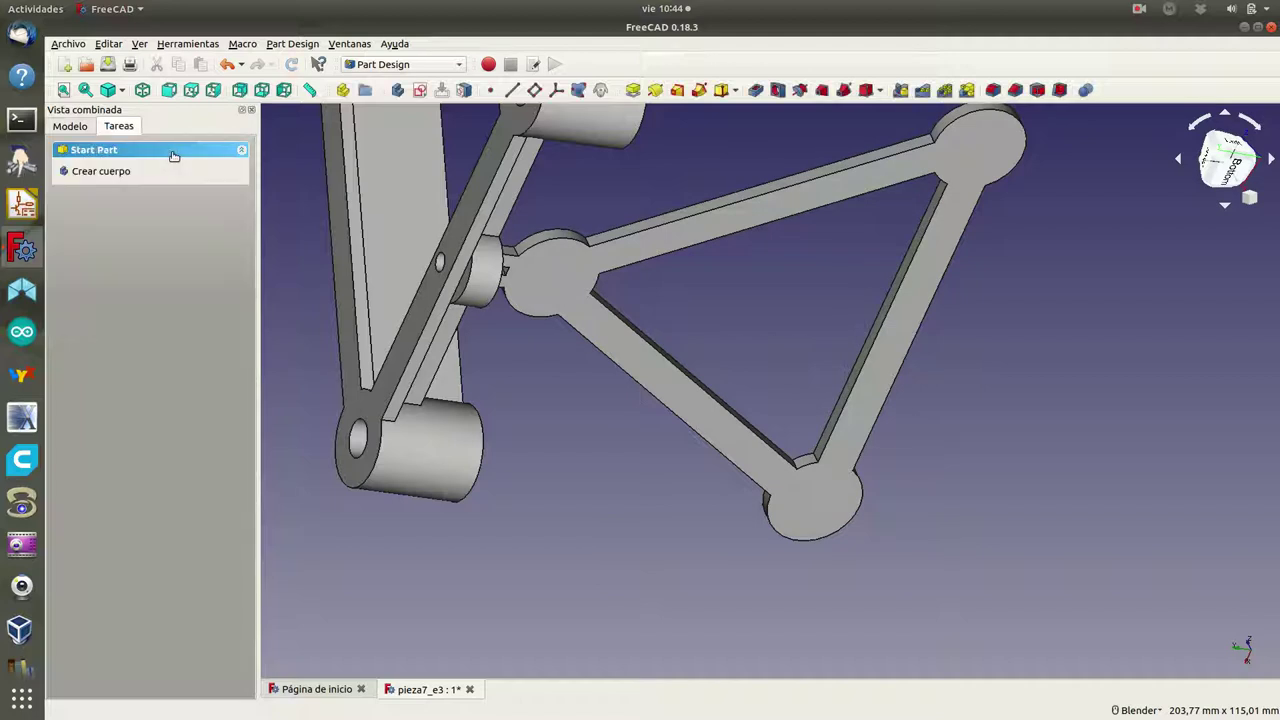
# - Delete the con_cilindro_pequeño pad and the Pocket feature from the model tree
pyautogui.click(70, 127)
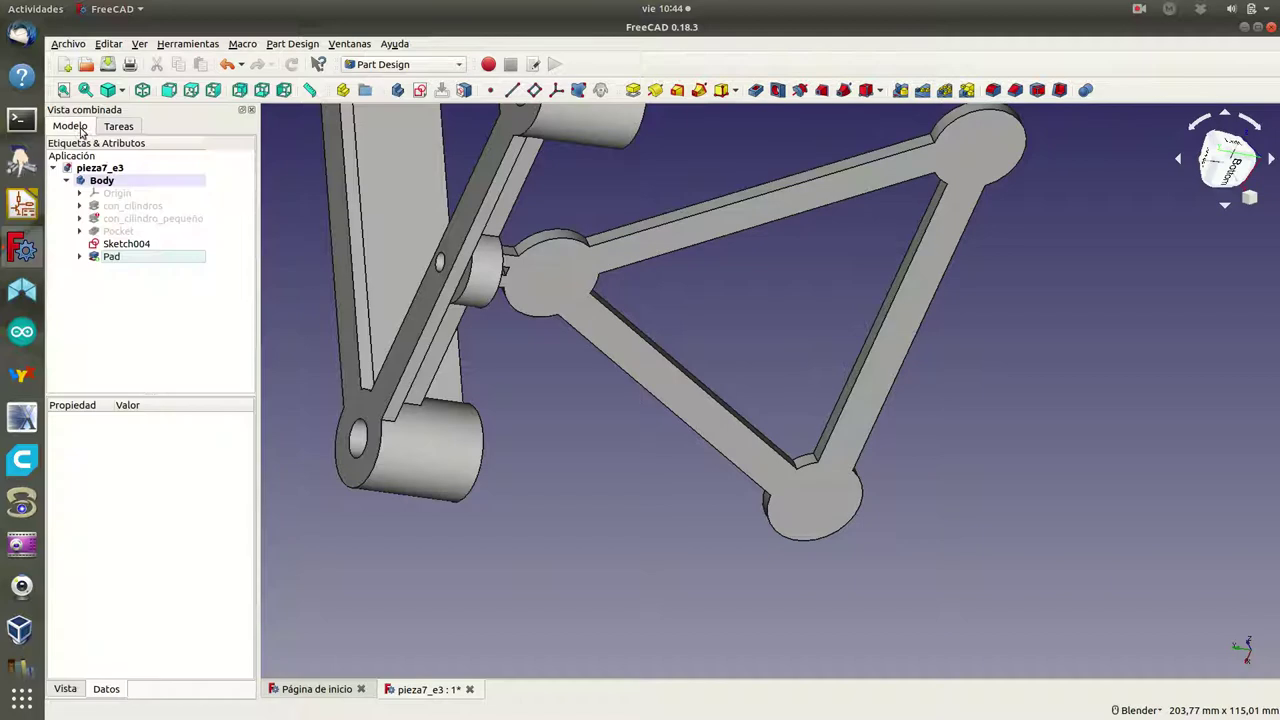
pyautogui.click(122, 206)
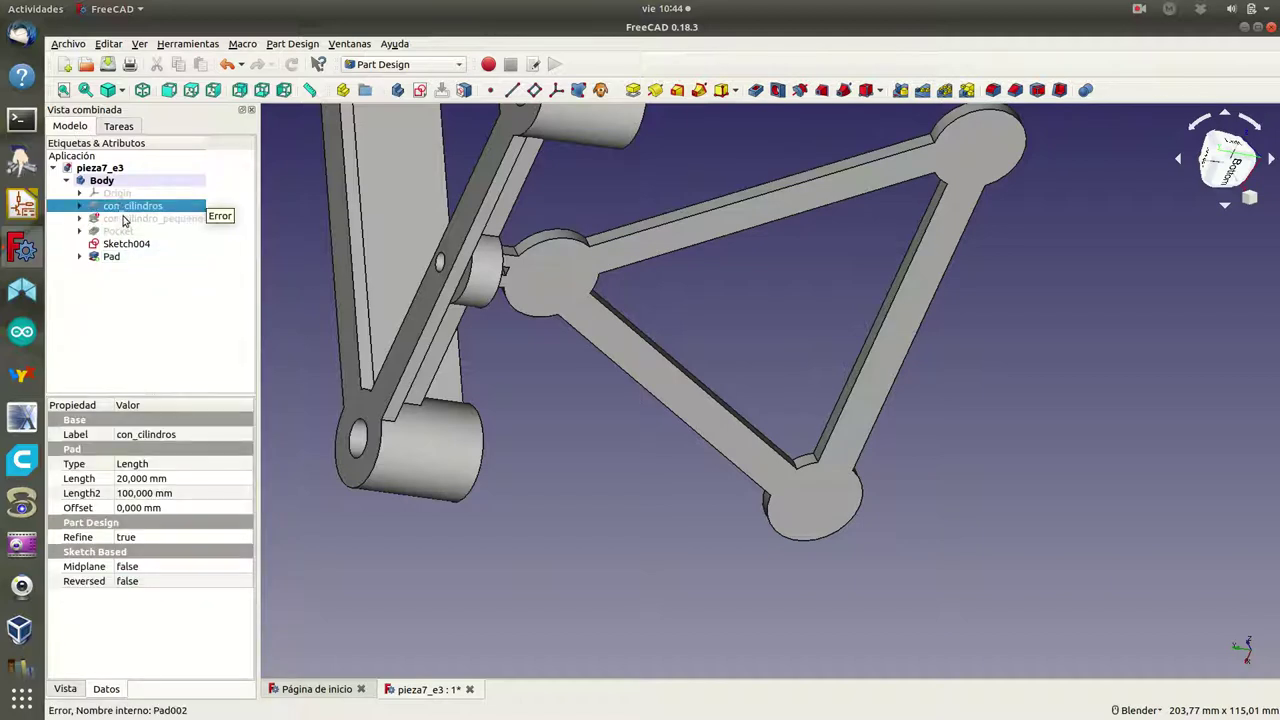
pyautogui.click(125, 219)
pyautogui.press('Delete')
pyautogui.click(792, 430)
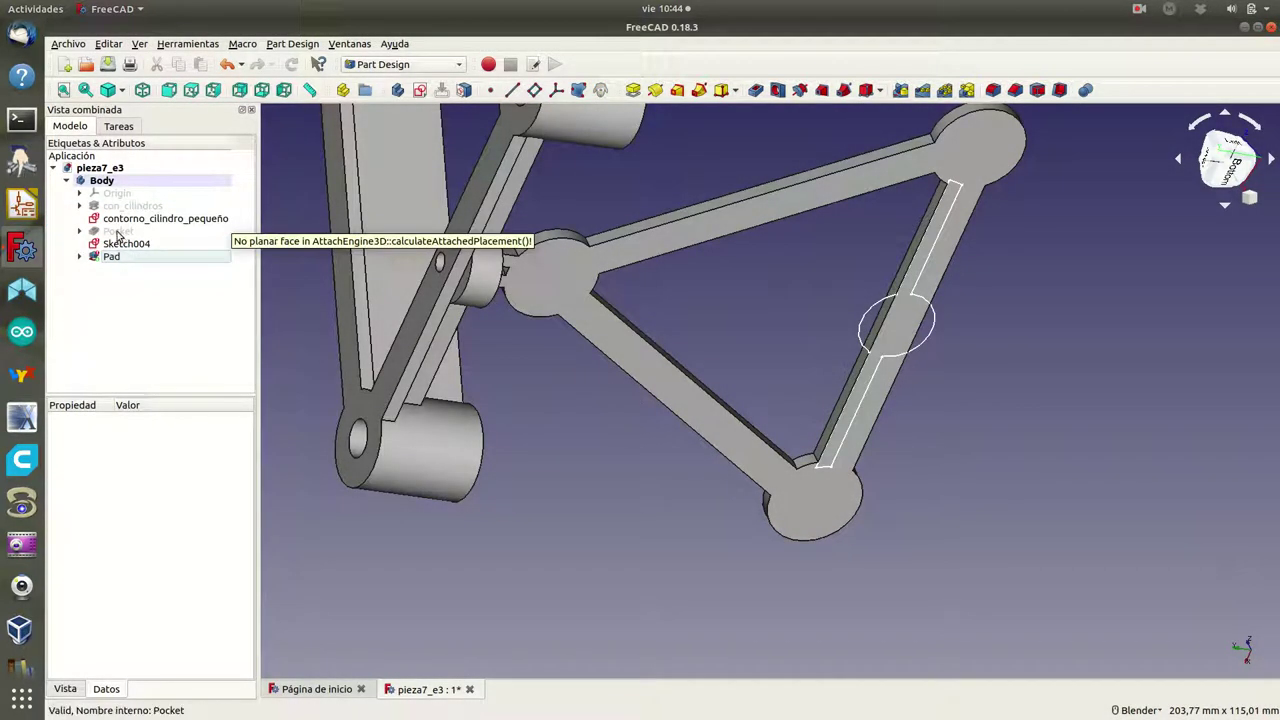
pyautogui.click(117, 232)
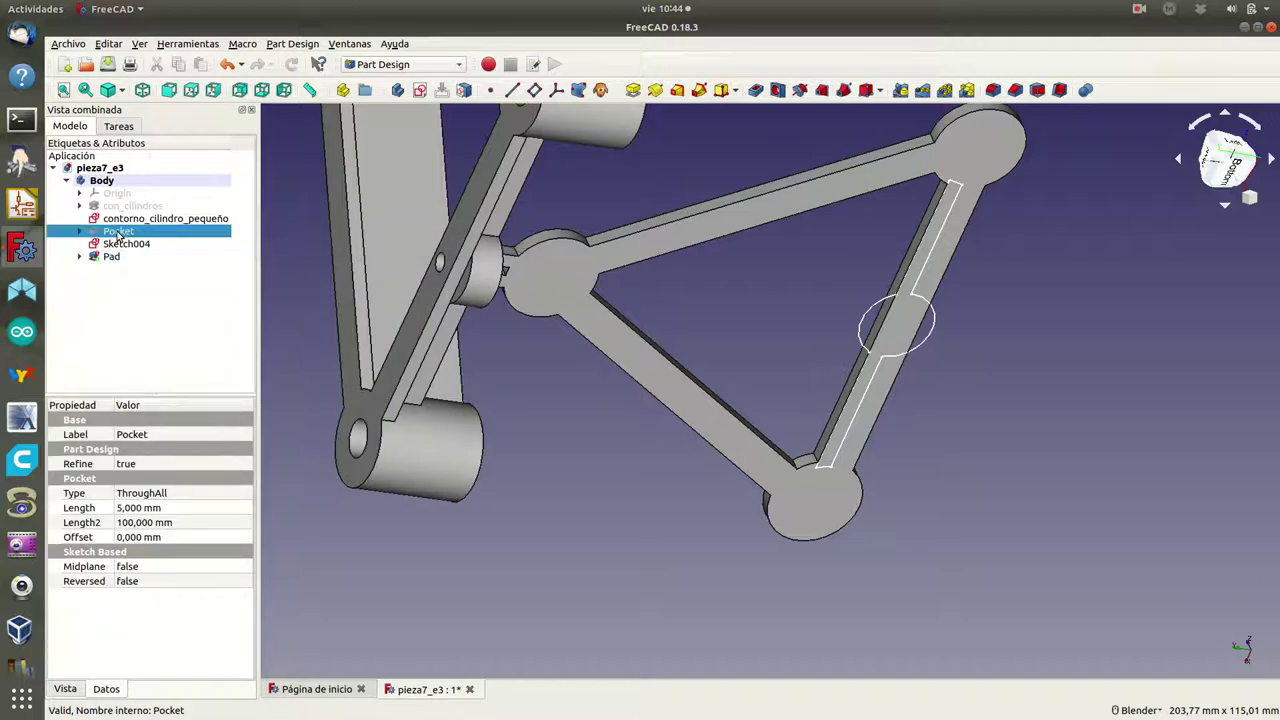
pyautogui.press('Delete')
pyautogui.click(786, 430)
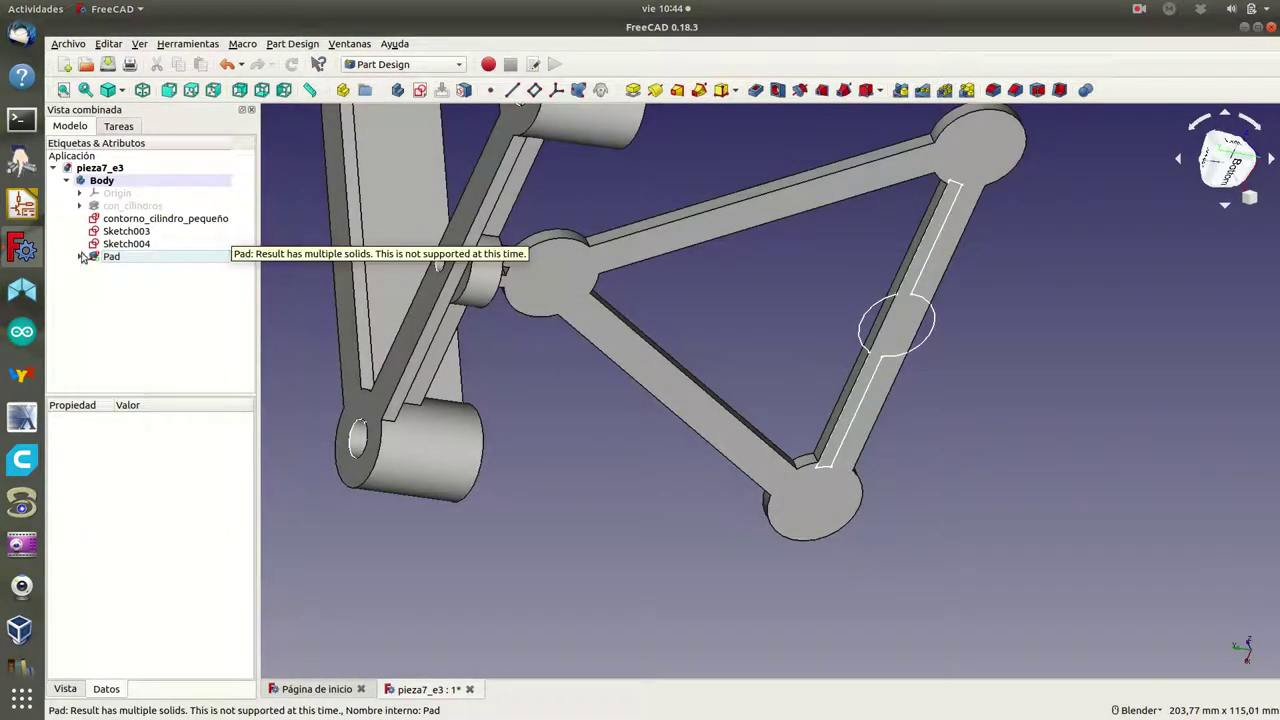
# - Delete the newly made Pad and the con_cilindros pad, leaving only sketches
pyautogui.click(108, 257)
pyautogui.press('Delete')
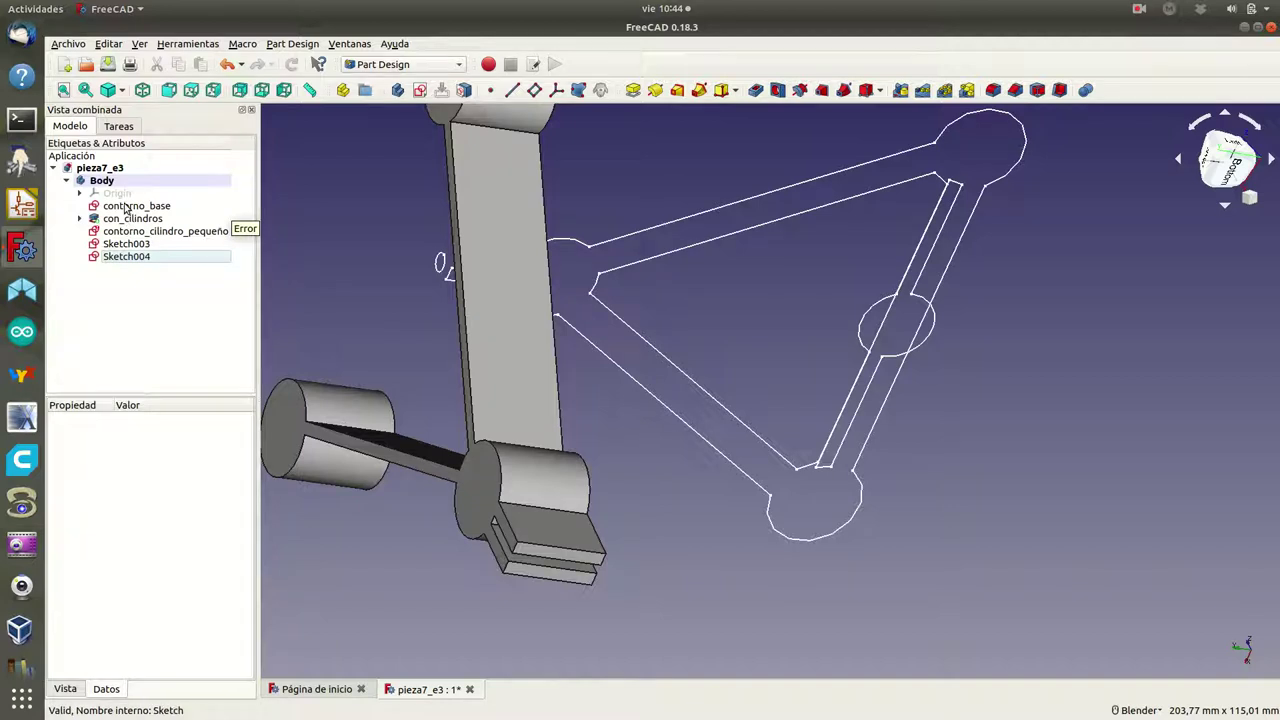
pyautogui.click(127, 206)
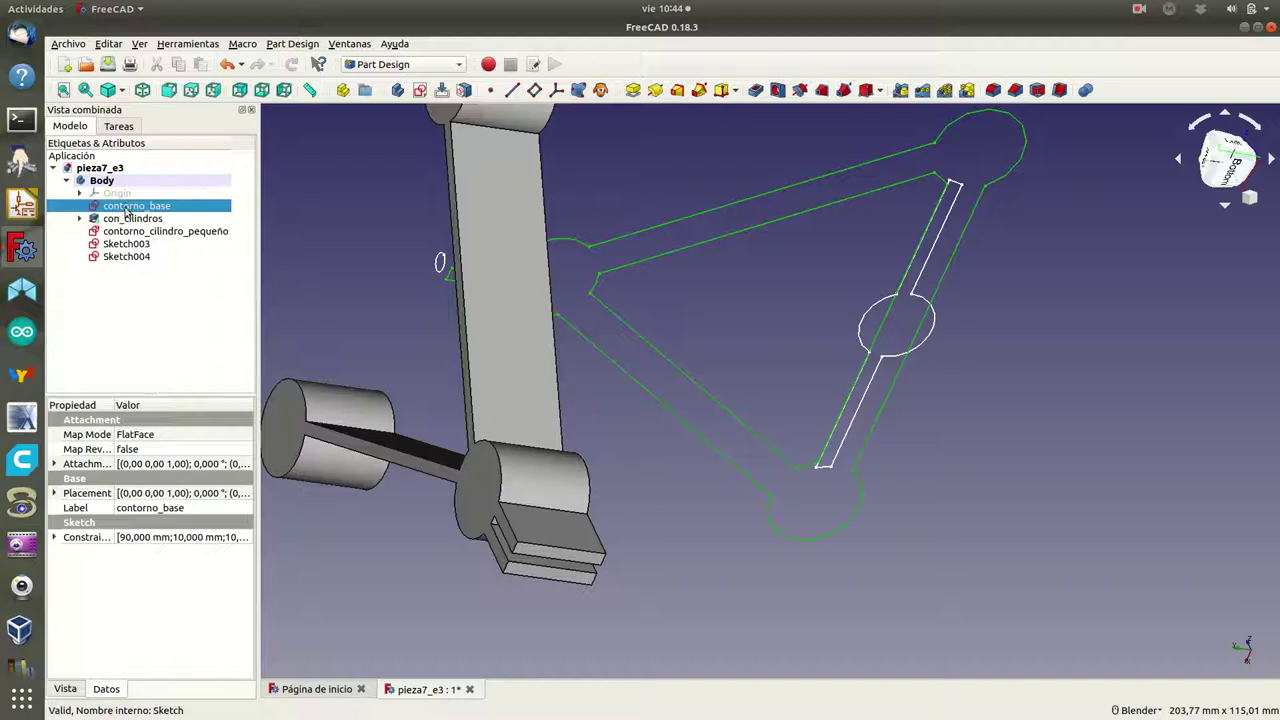
pyautogui.click(129, 221)
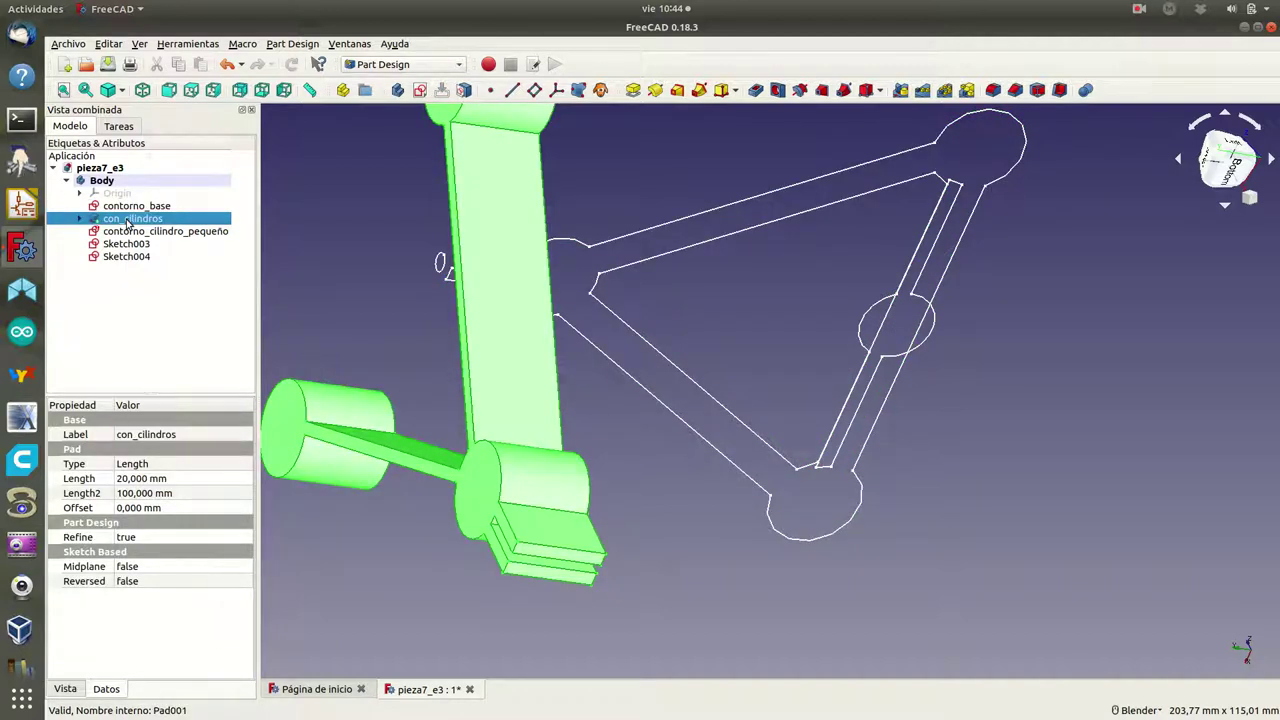
pyautogui.press('Delete')
pyautogui.click(787, 427)
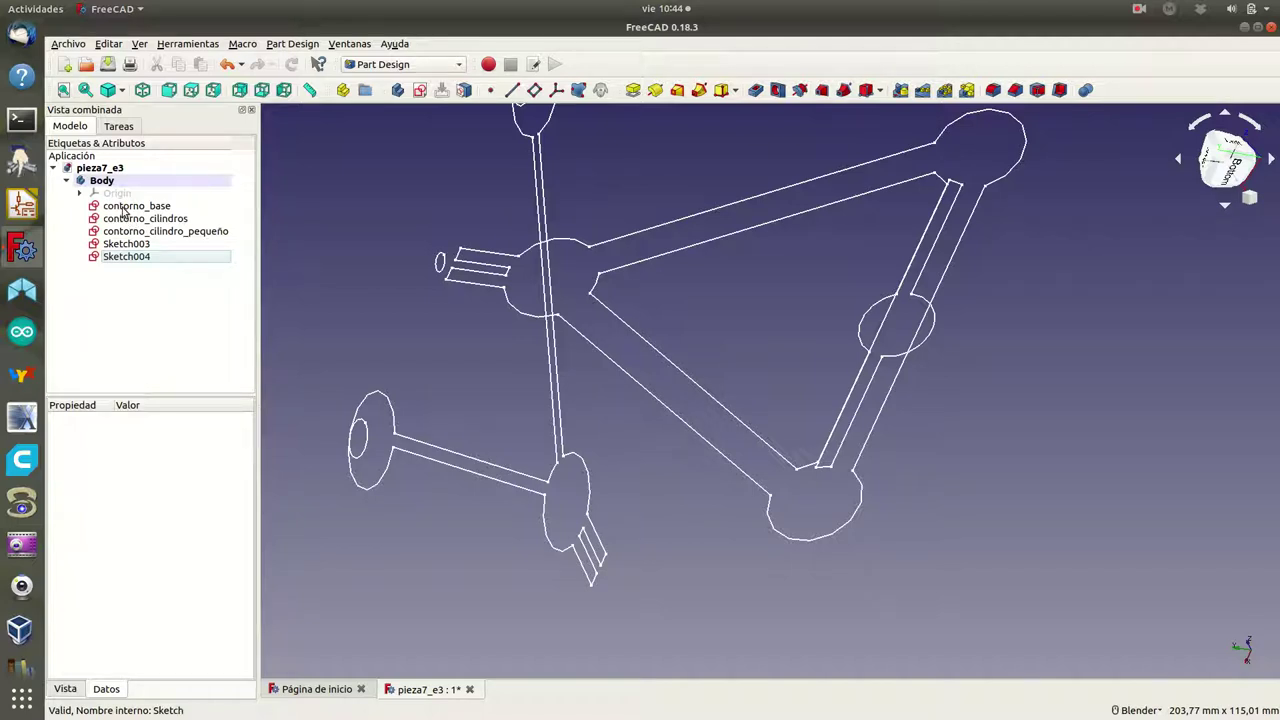
# - Pad contorno_base to 3 mm as a new Pad and orbit to inspect the frame edge-on
pyautogui.click(124, 207)
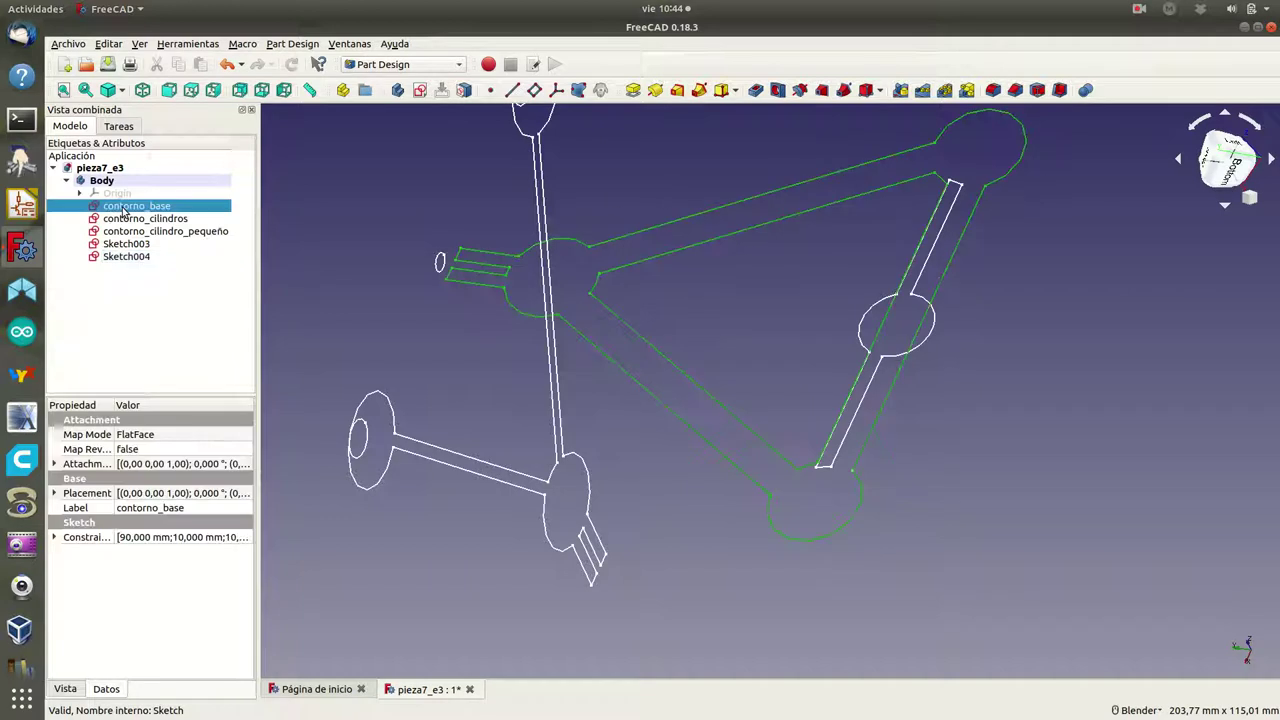
pyautogui.click(119, 127)
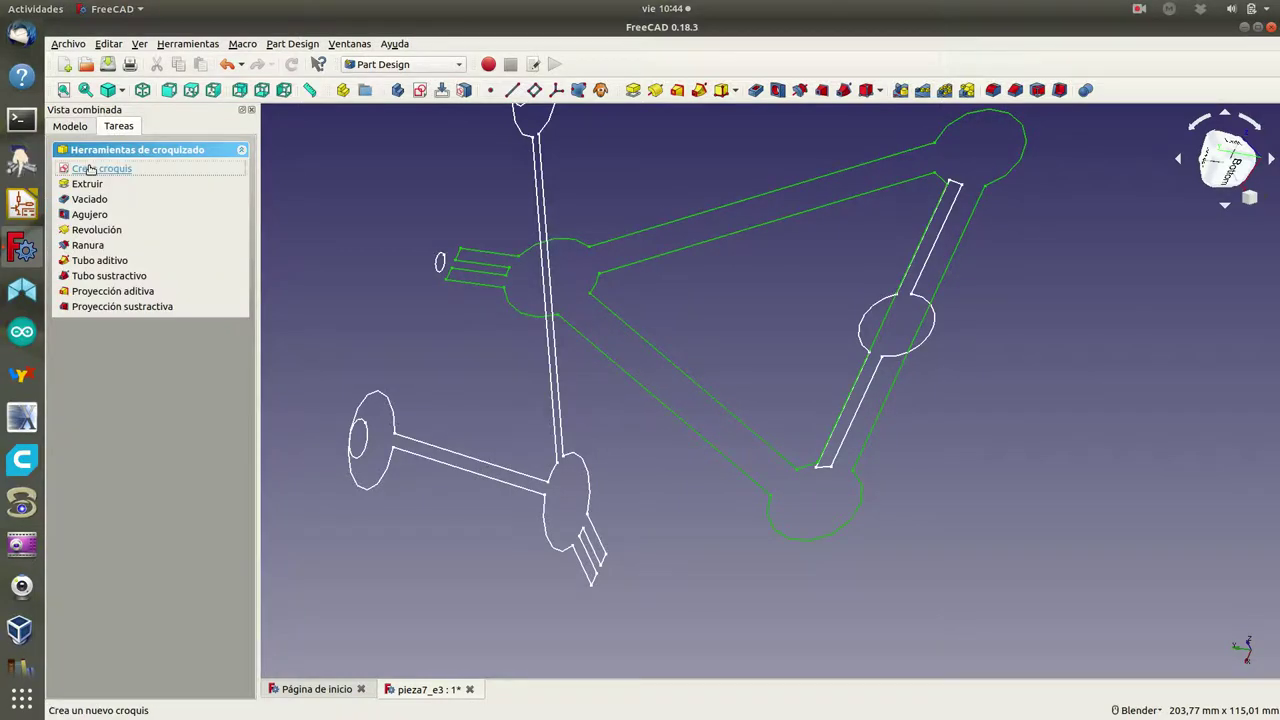
pyautogui.click(90, 170)
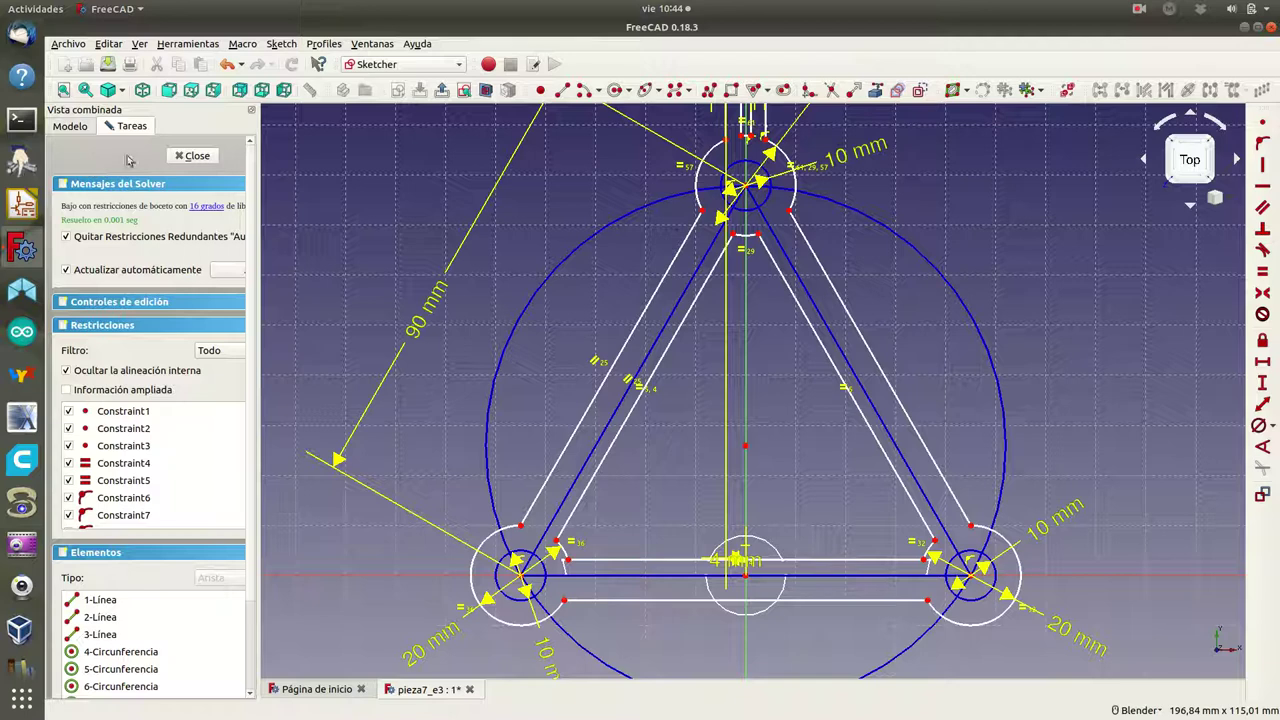
pyautogui.click(193, 156)
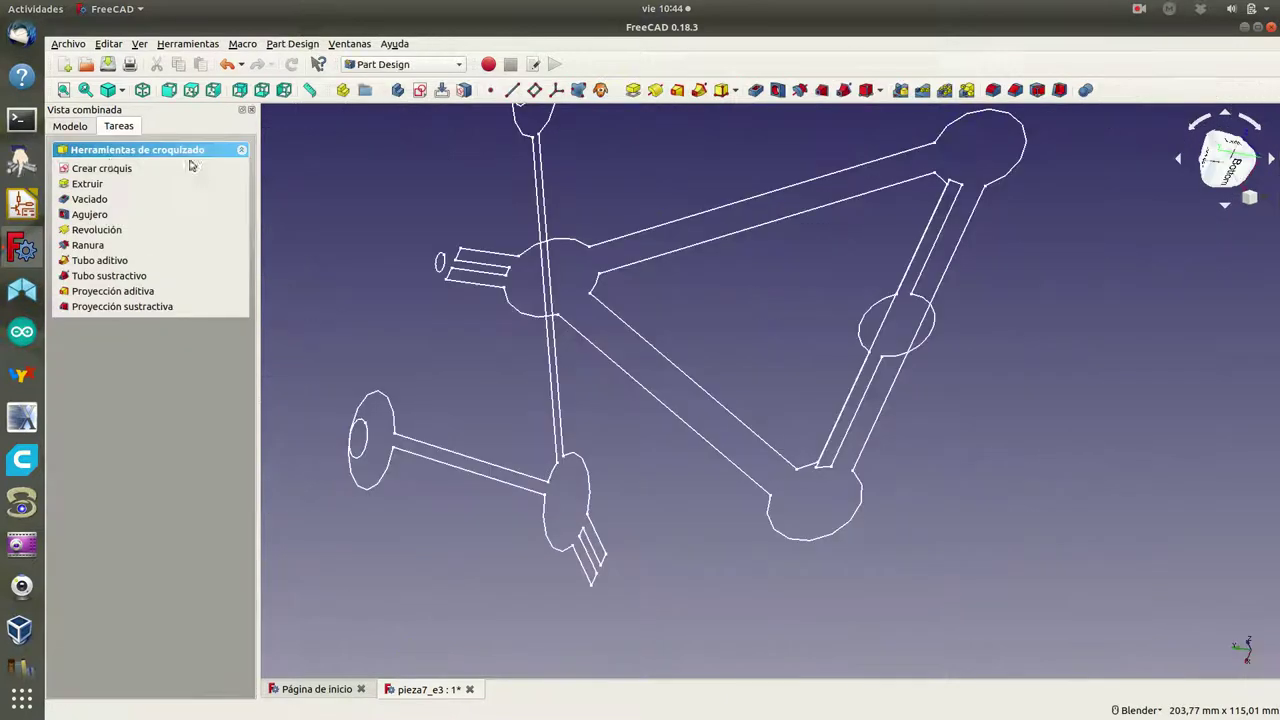
pyautogui.click(87, 184)
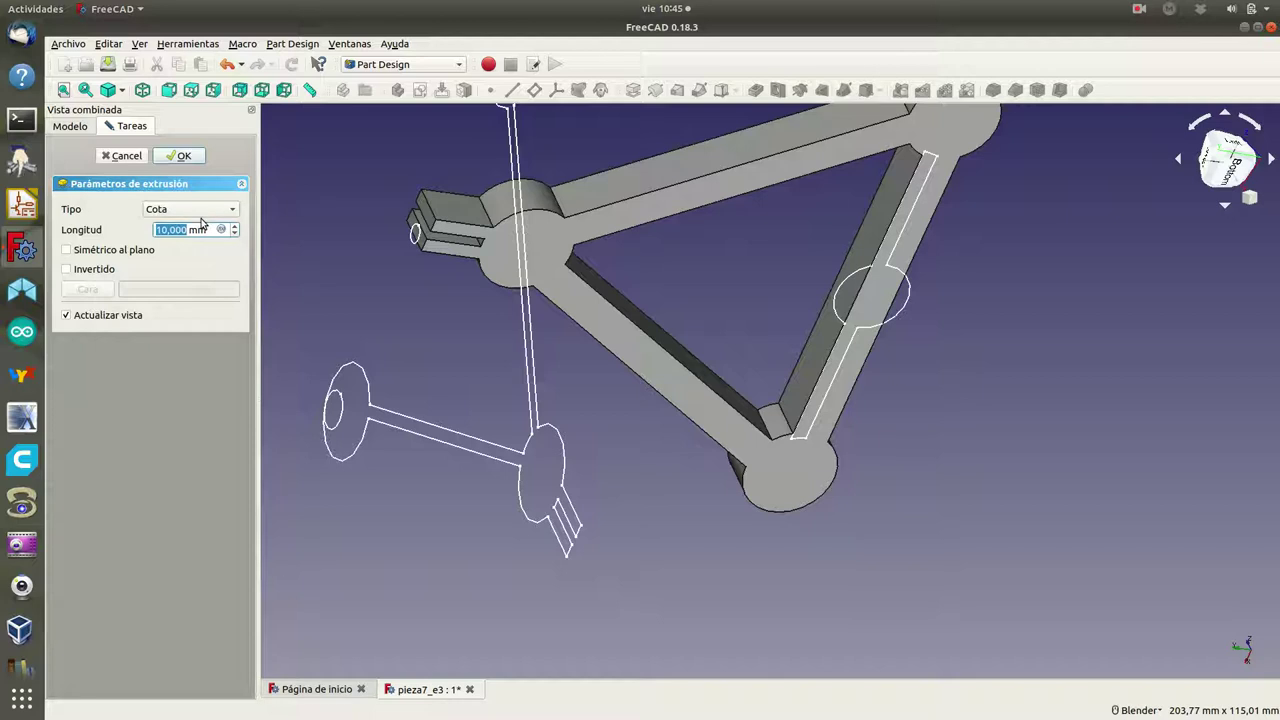
pyautogui.click(185, 157)
pyautogui.click(82, 130)
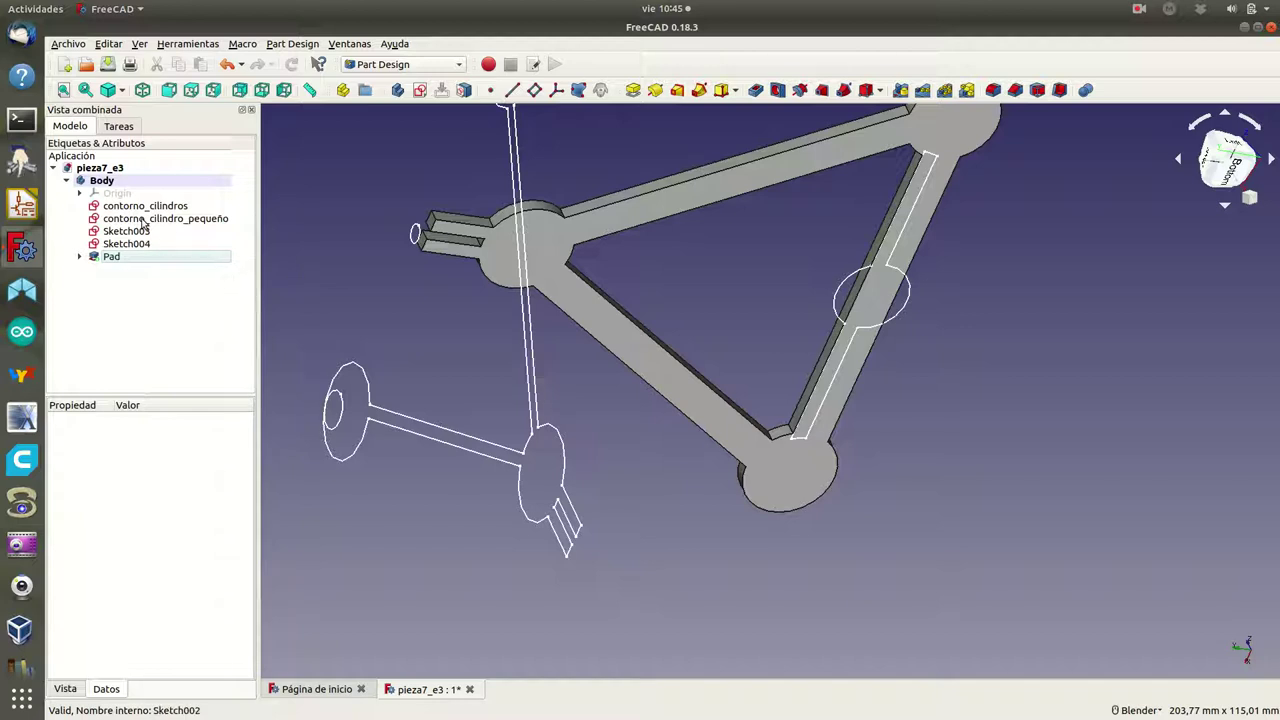
pyautogui.moveTo(691, 270); pyautogui.dragTo(798, 404, button='middle')
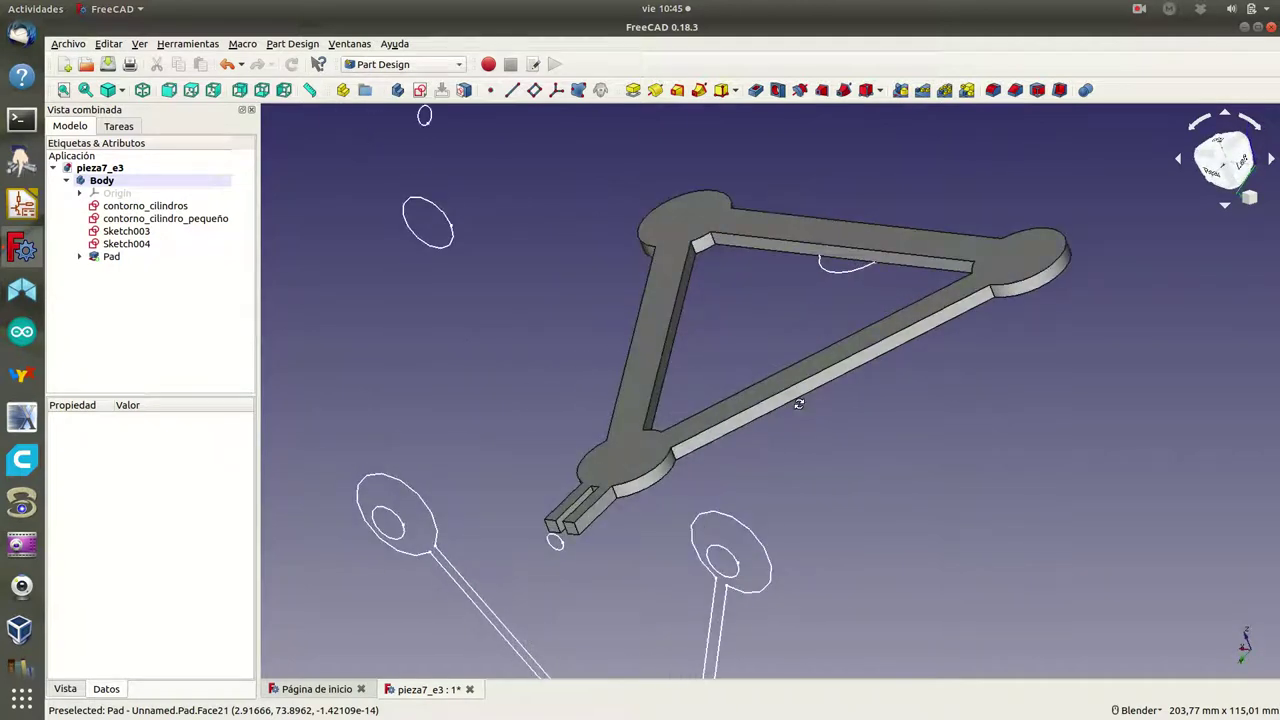
pyautogui.moveTo(798, 404)
pyautogui.mouseDown(button='middle')
pyautogui.moveTo(742, 404)
pyautogui.moveTo(704, 301)
pyautogui.mouseUp(button='middle')
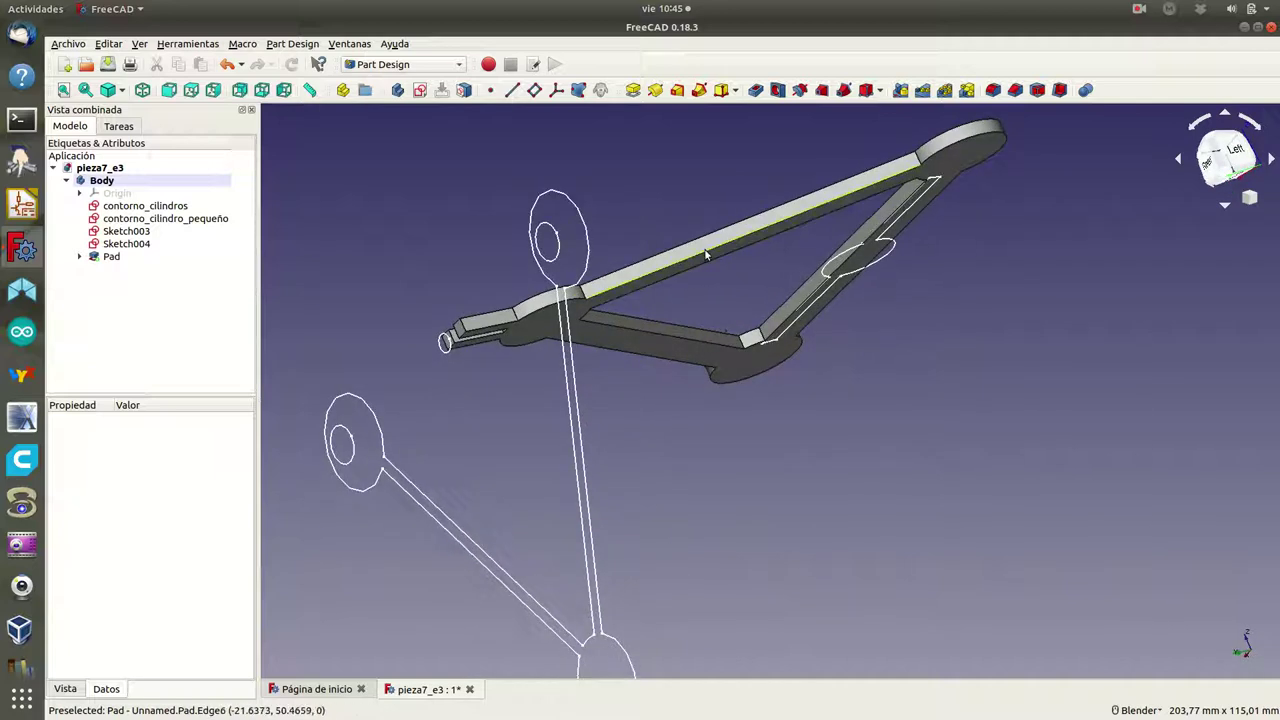
# - Hide Sketch004, Sketch003, contorno_cilindro_pequeño and contorno_cilindros, then select the Pad
pyautogui.click(121, 244)
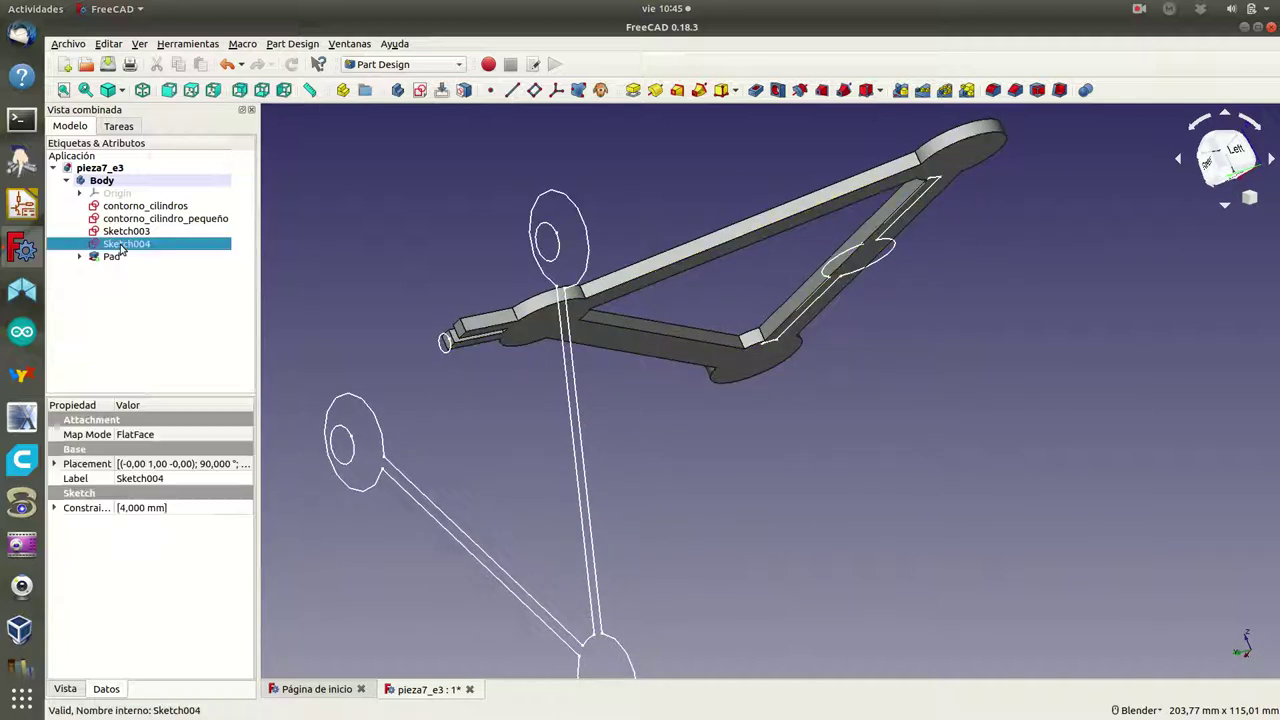
pyautogui.press('space')
pyautogui.click(124, 232)
pyautogui.press('space')
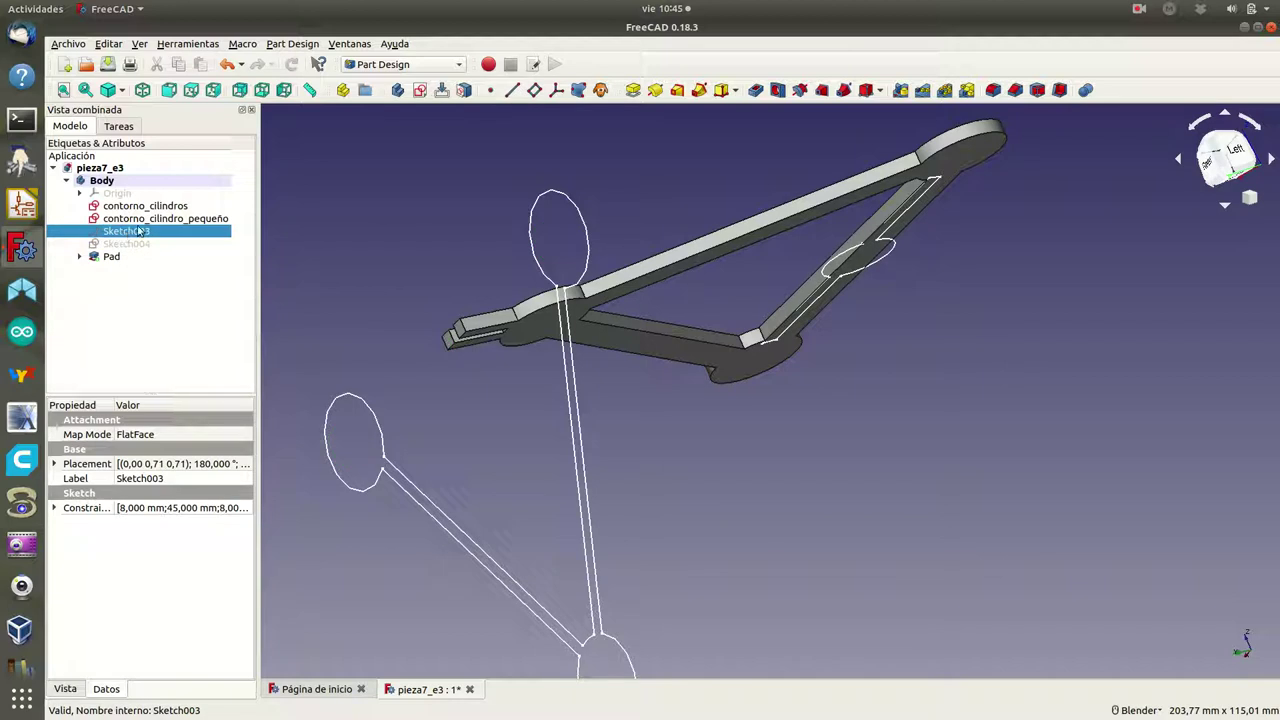
pyautogui.click(136, 220)
pyautogui.press('space')
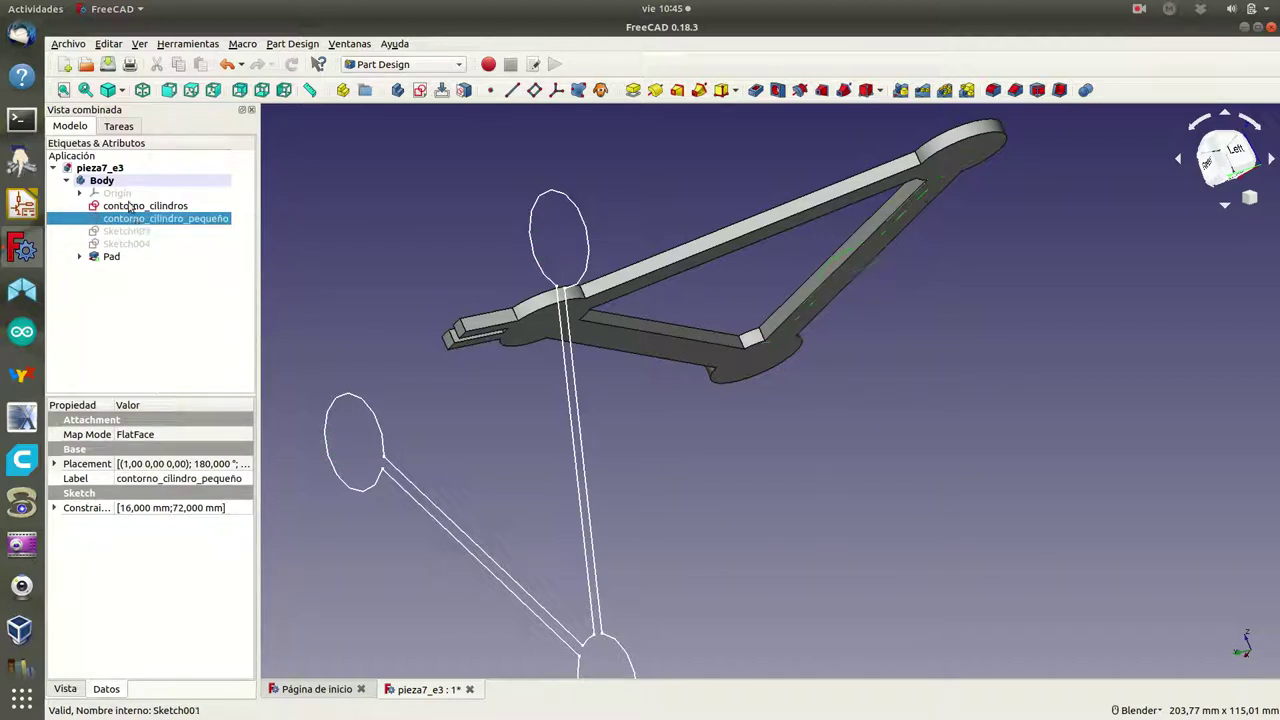
pyautogui.click(130, 207)
pyautogui.press('space')
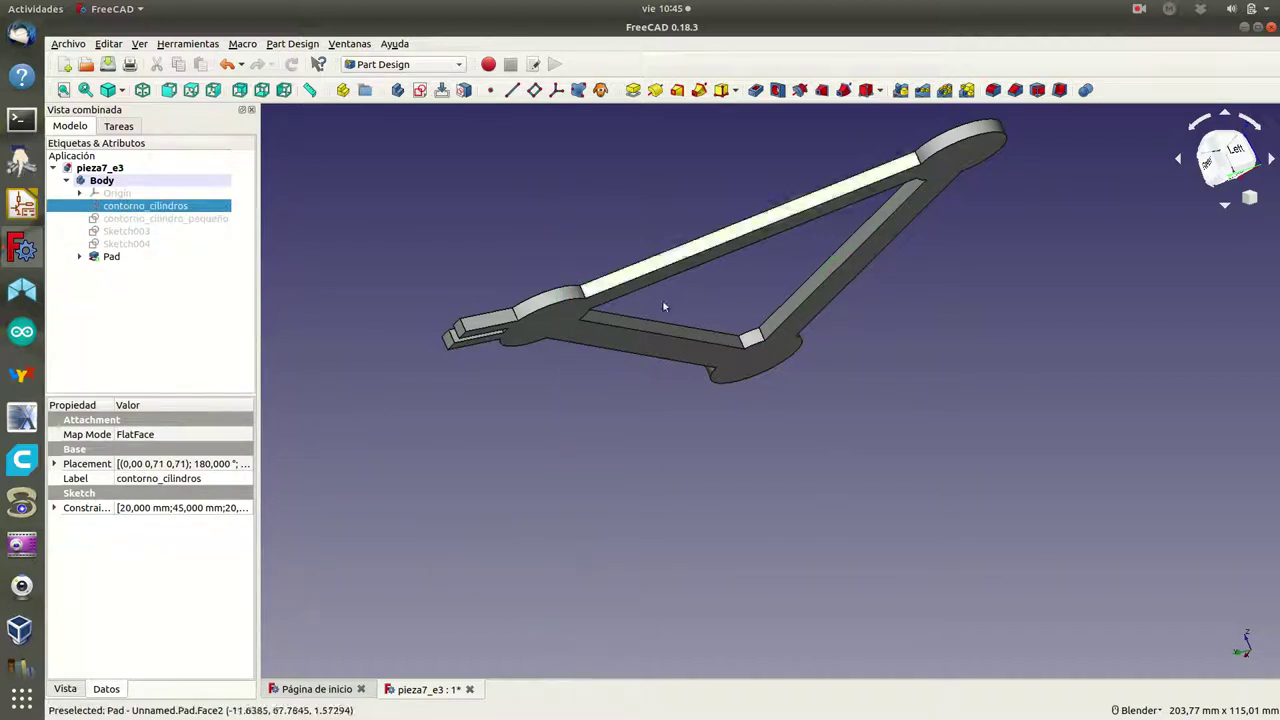
pyautogui.click(651, 356)
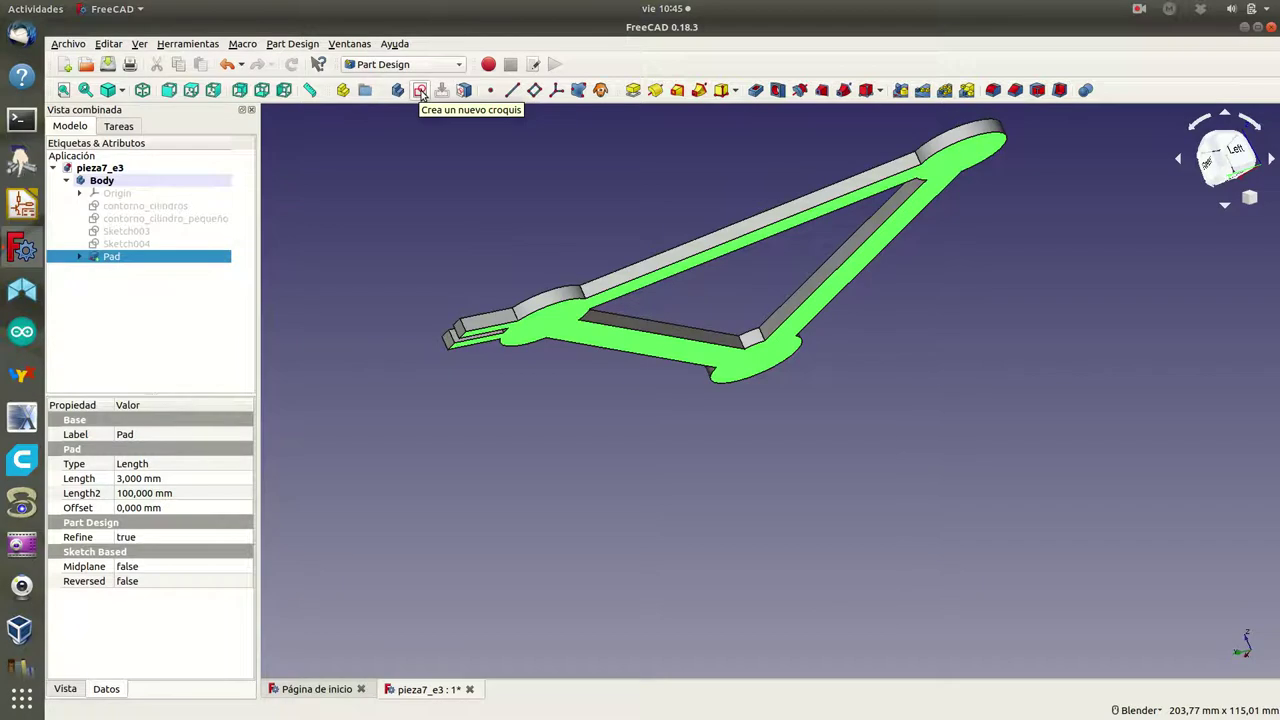
# - Attach contorno_cilindros to the pad's face in FlatFace mode, creating Sketch005, and select it
pyautogui.click(421, 91)
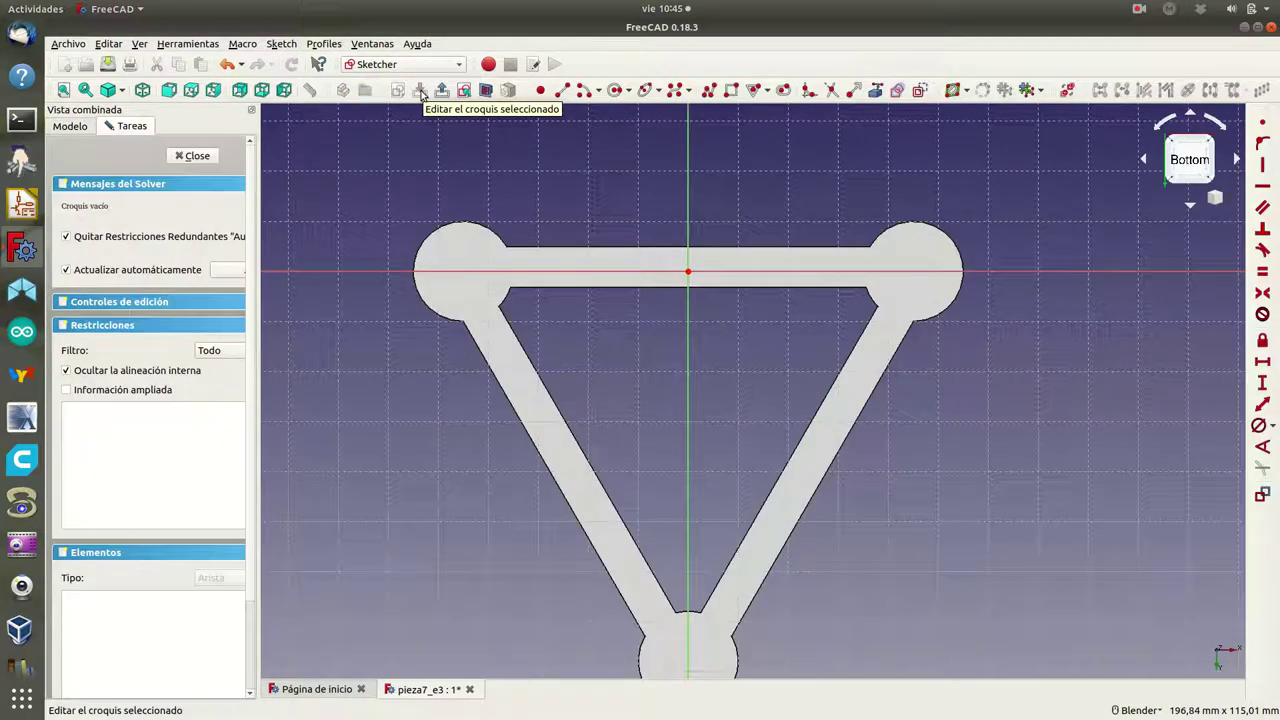
pyautogui.click(184, 156)
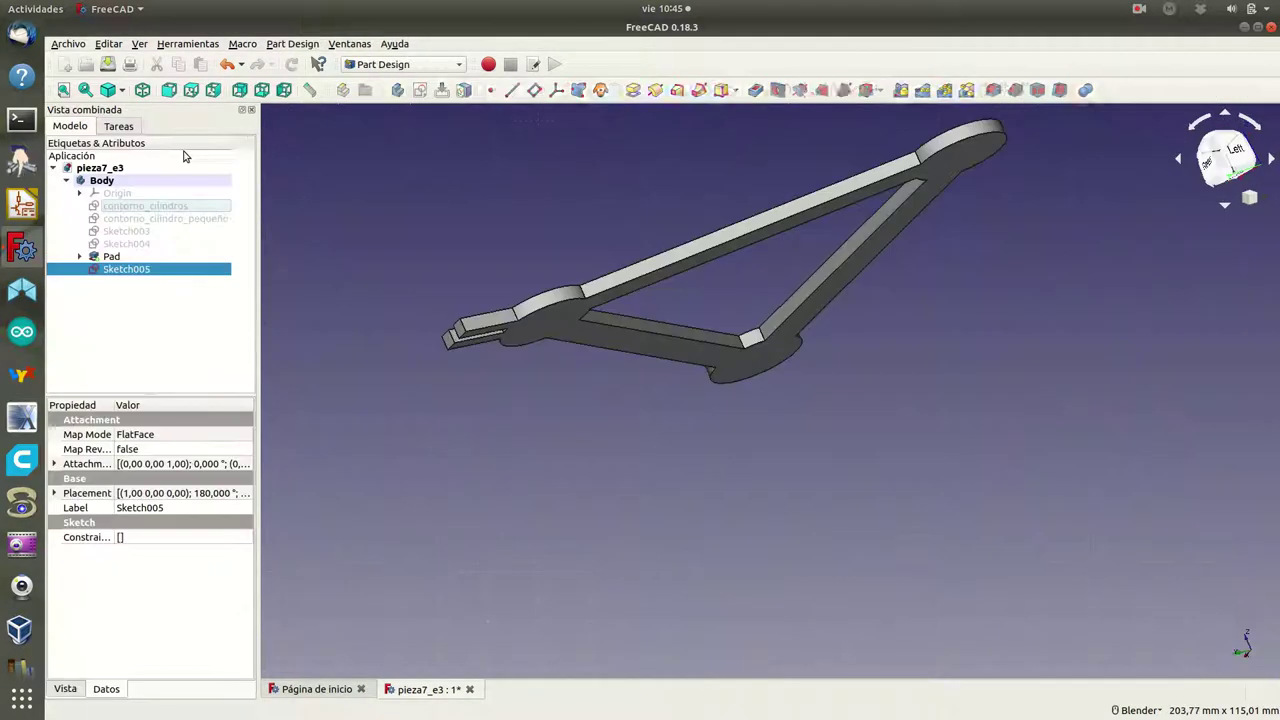
pyautogui.click(584, 341)
pyautogui.click(464, 91)
pyautogui.click(728, 378)
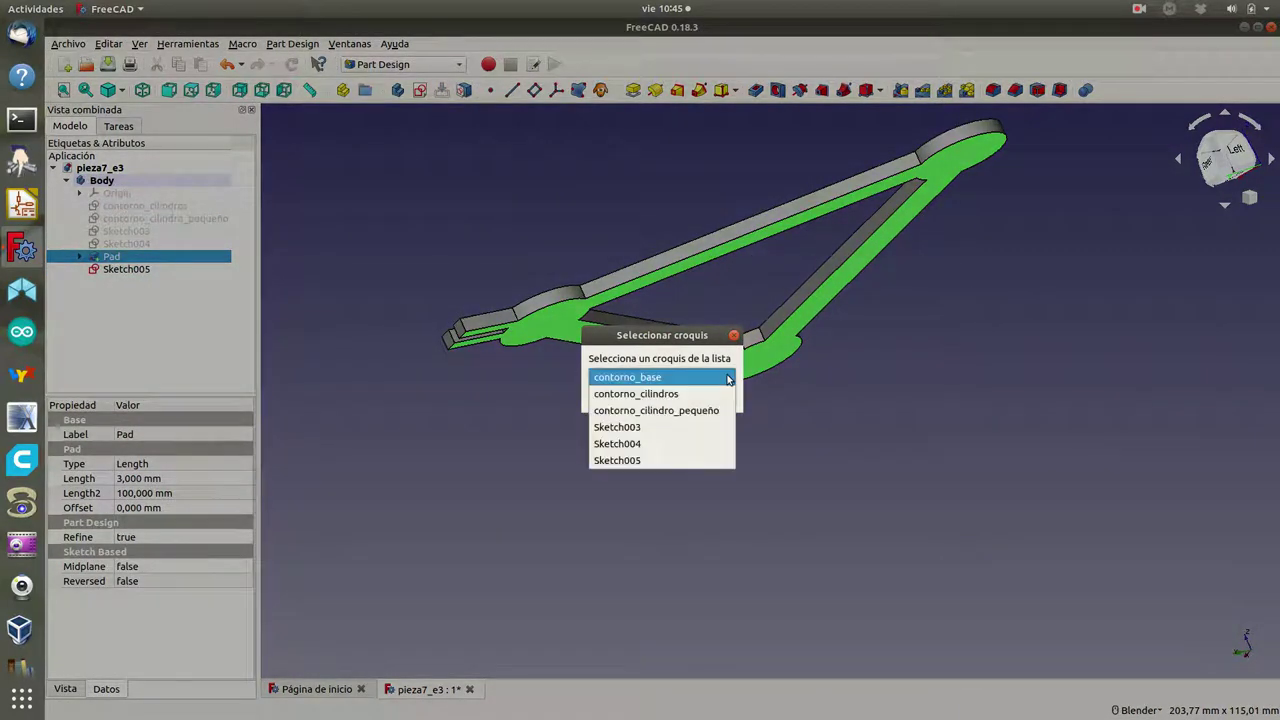
pyautogui.click(672, 396)
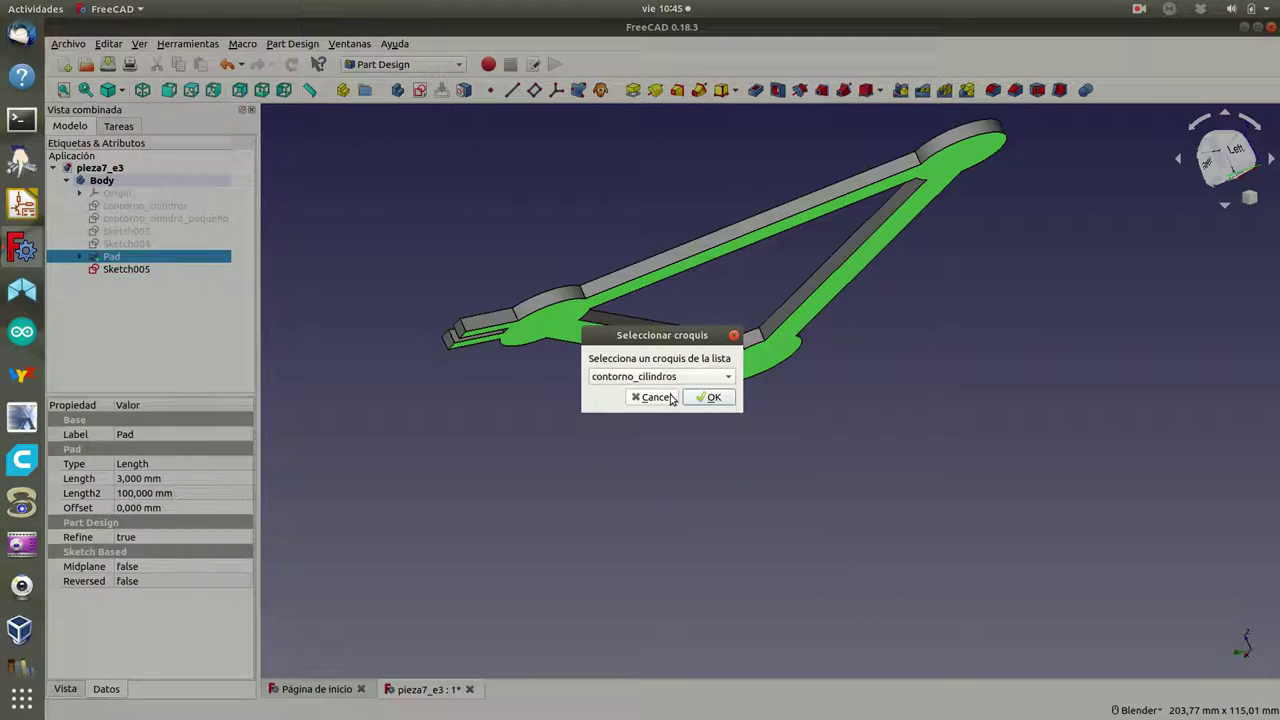
pyautogui.click(714, 397)
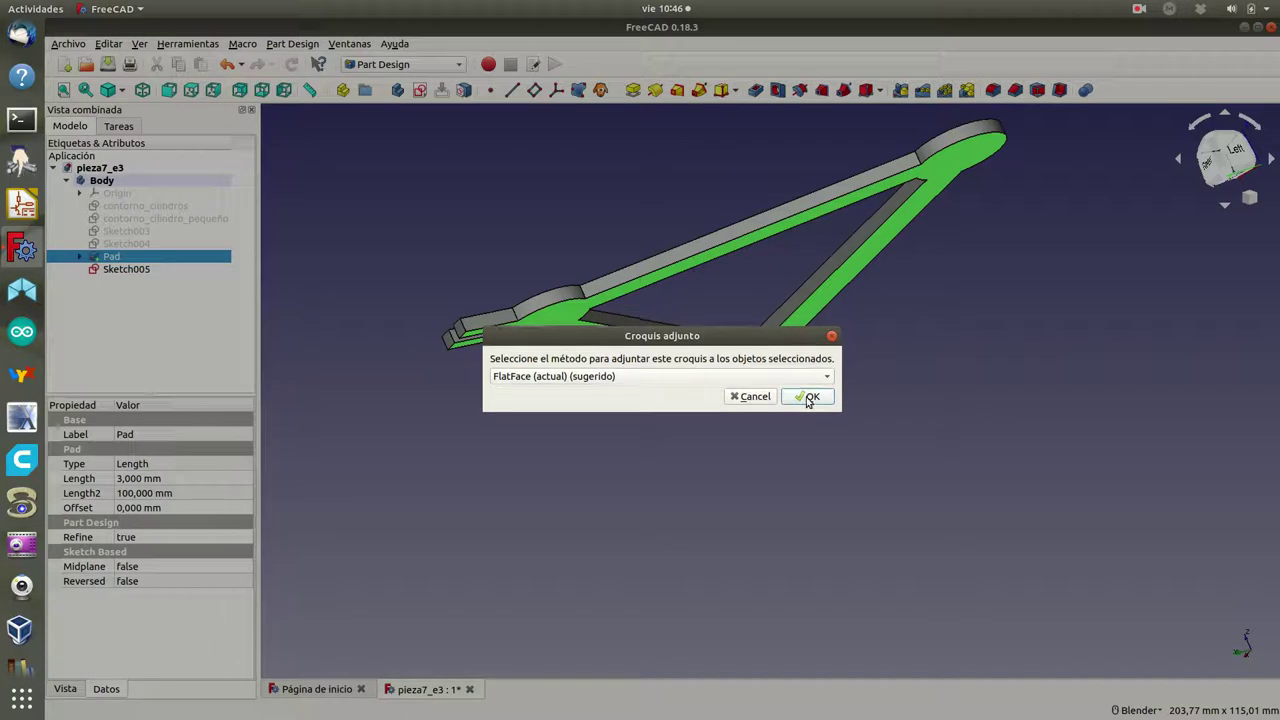
pyautogui.click(808, 397)
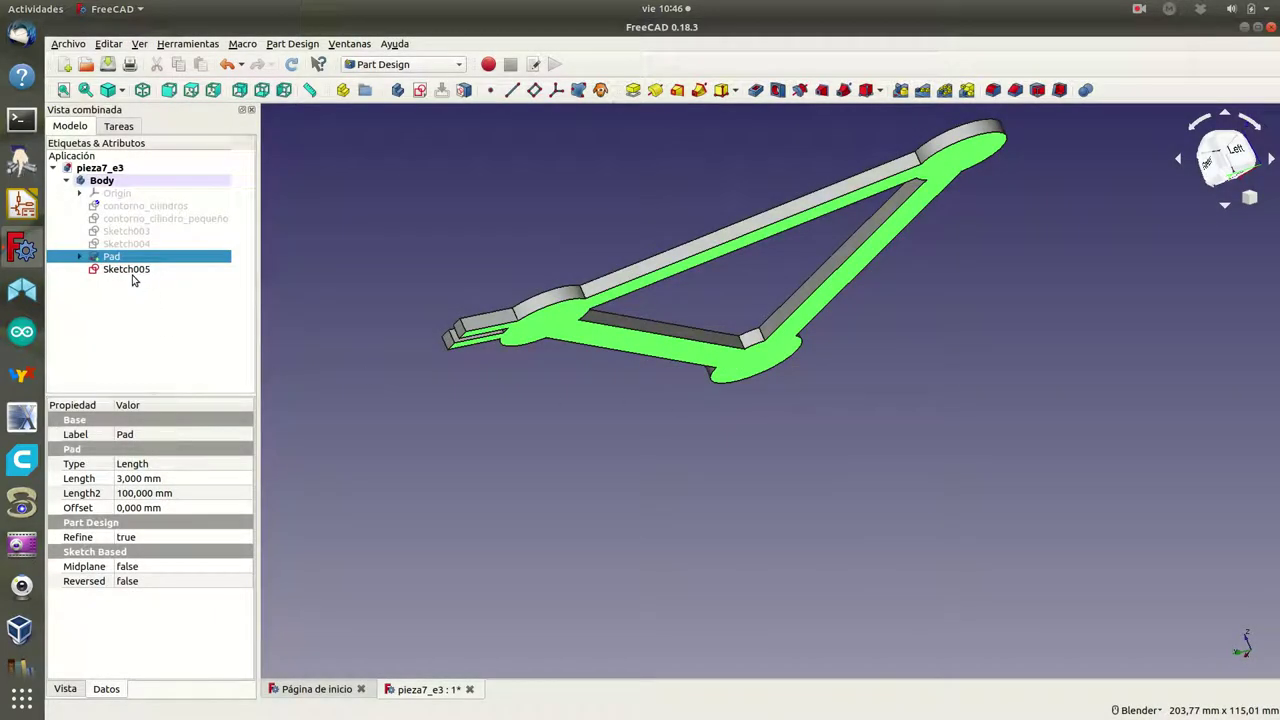
pyautogui.click(121, 212)
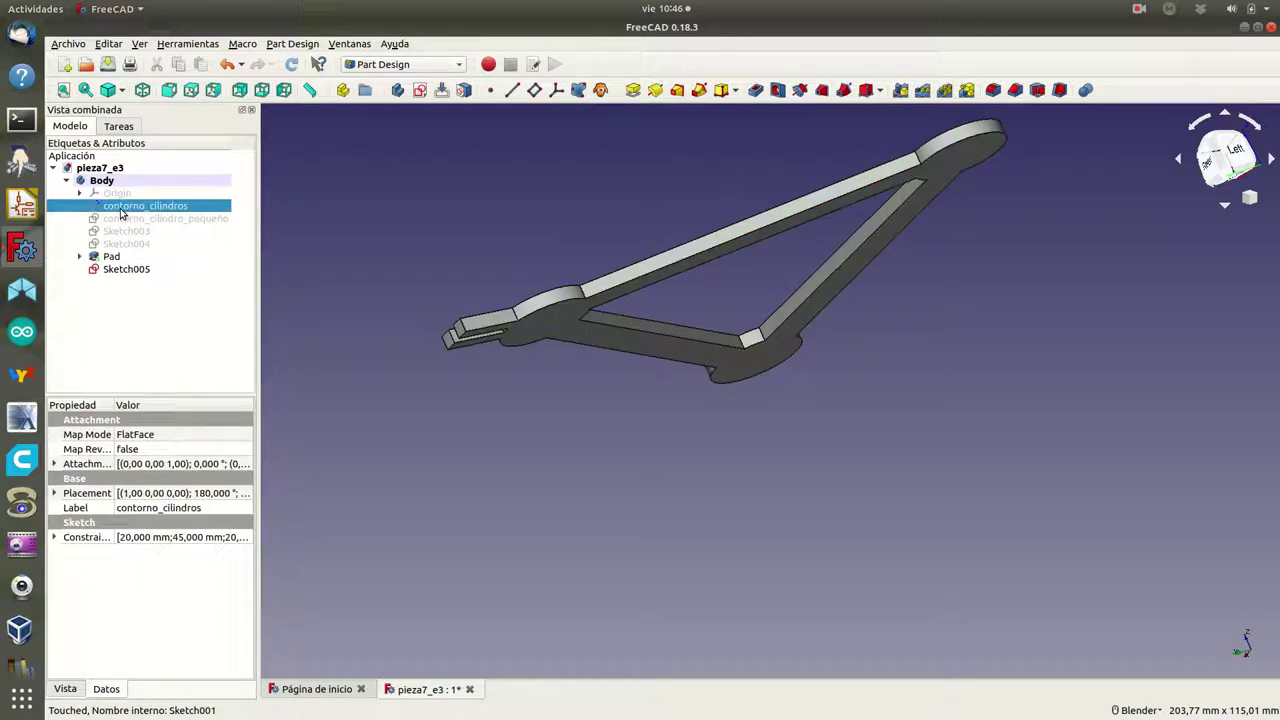
# - Pad contorno_cilindros by 17 mm, raising tall cylinder bosses above the 3 mm frame
pyautogui.click(118, 126)
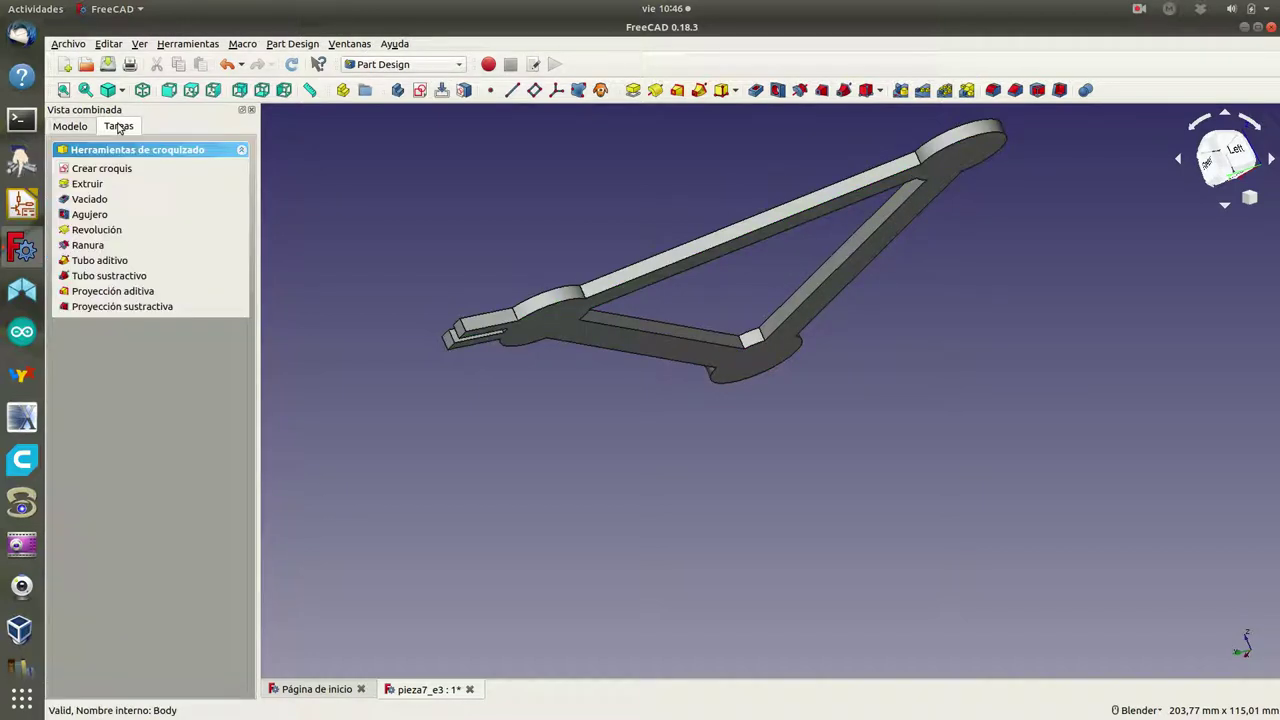
pyautogui.click(89, 186)
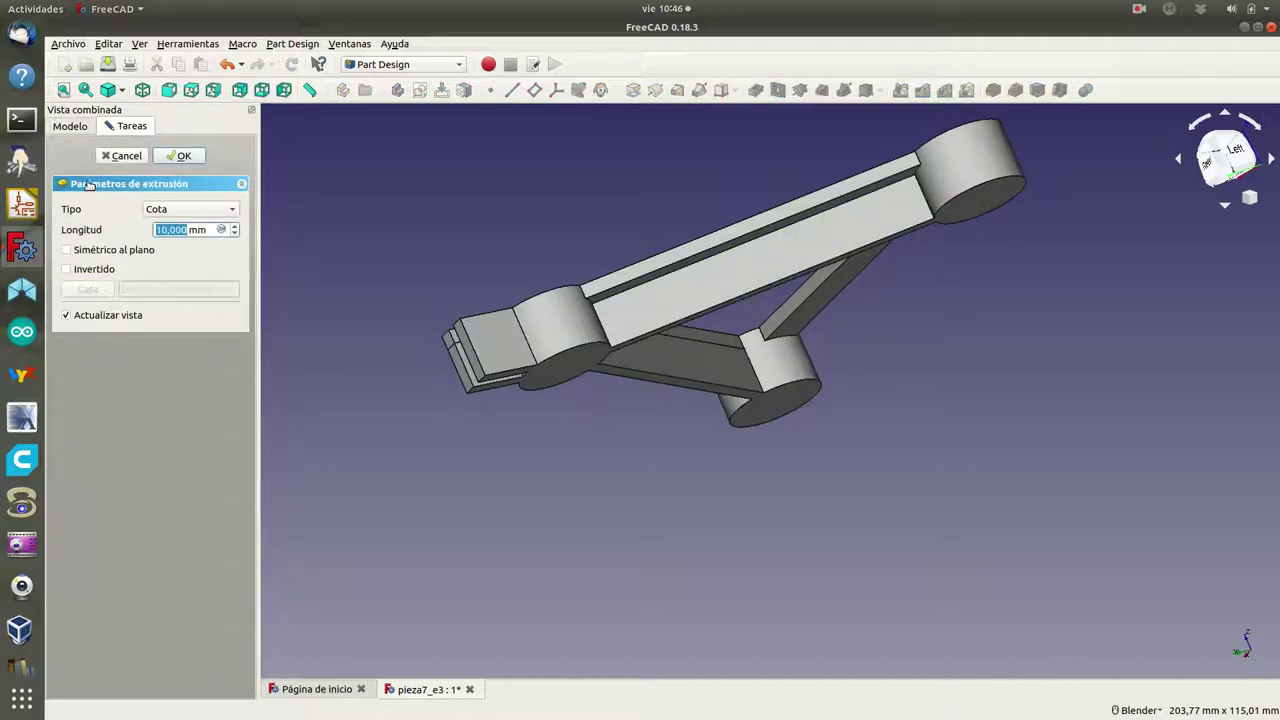
pyautogui.moveTo(434, 429)
pyautogui.mouseDown(button='middle')
pyautogui.moveTo(499, 290)
pyautogui.moveTo(641, 320)
pyautogui.moveTo(654, 389)
pyautogui.moveTo(511, 423)
pyautogui.moveTo(480, 378)
pyautogui.mouseUp(button='middle')
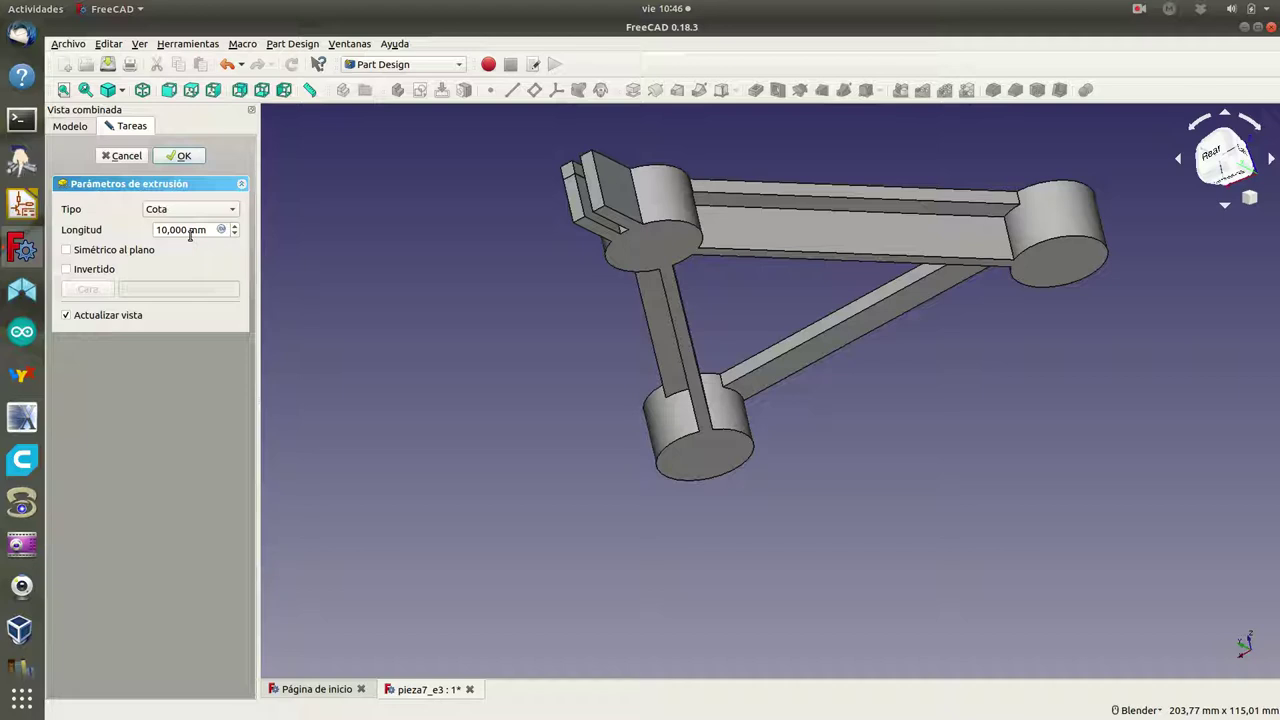
pyautogui.click(165, 230)
pyautogui.press('Delete')
pyautogui.write('7')
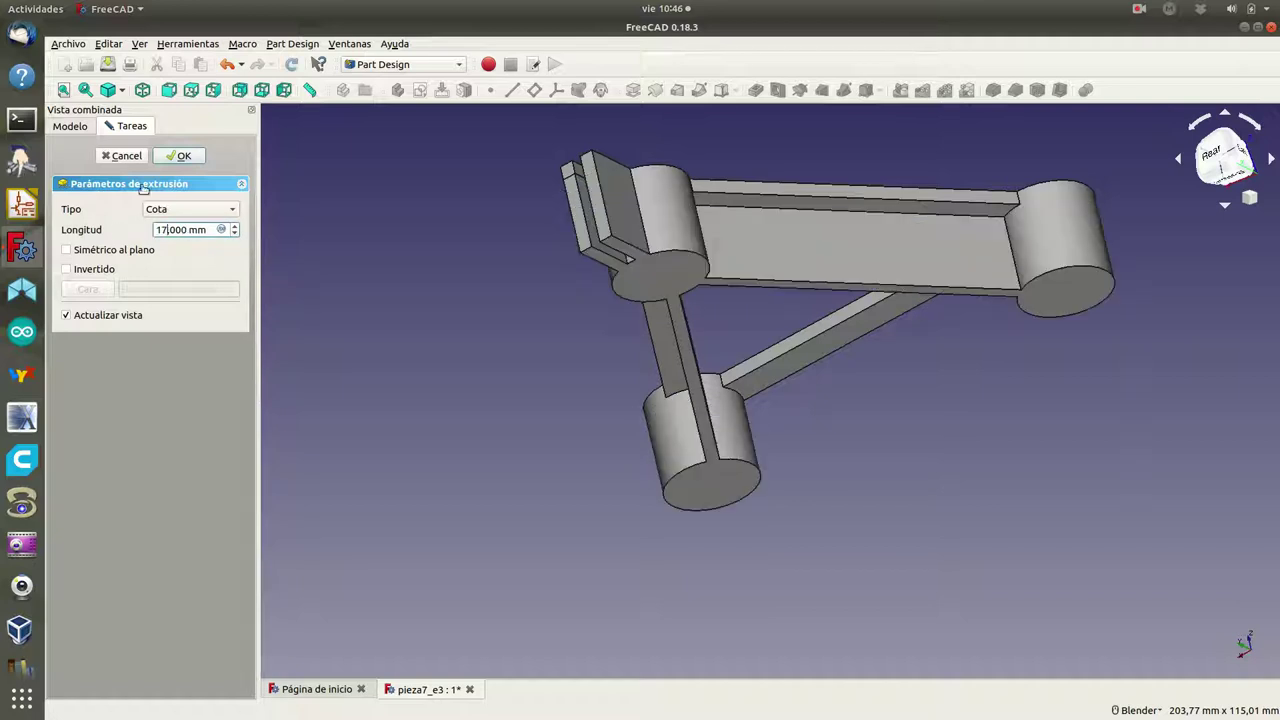
pyautogui.click(178, 156)
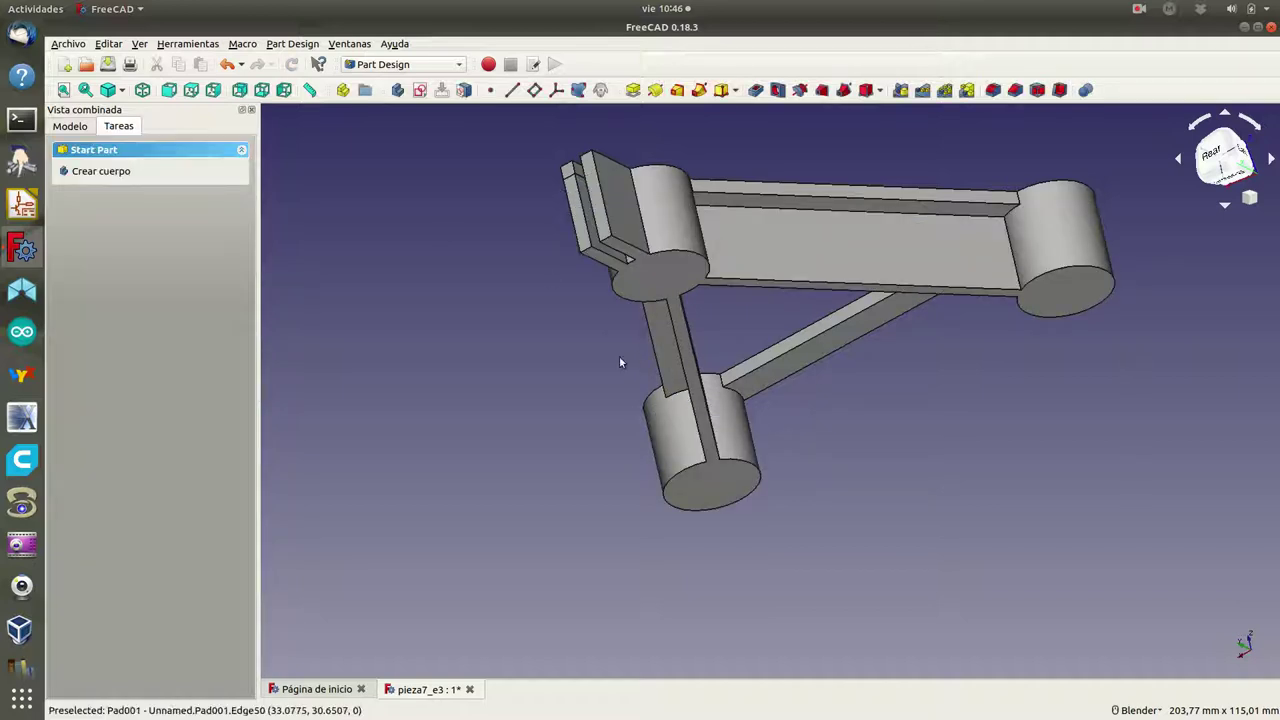
# - Attach contorno_cilindro_pequeño in FlatFace mode to the lower bar face of Pad001
pyautogui.moveTo(612, 360); pyautogui.dragTo(643, 240, button='middle')
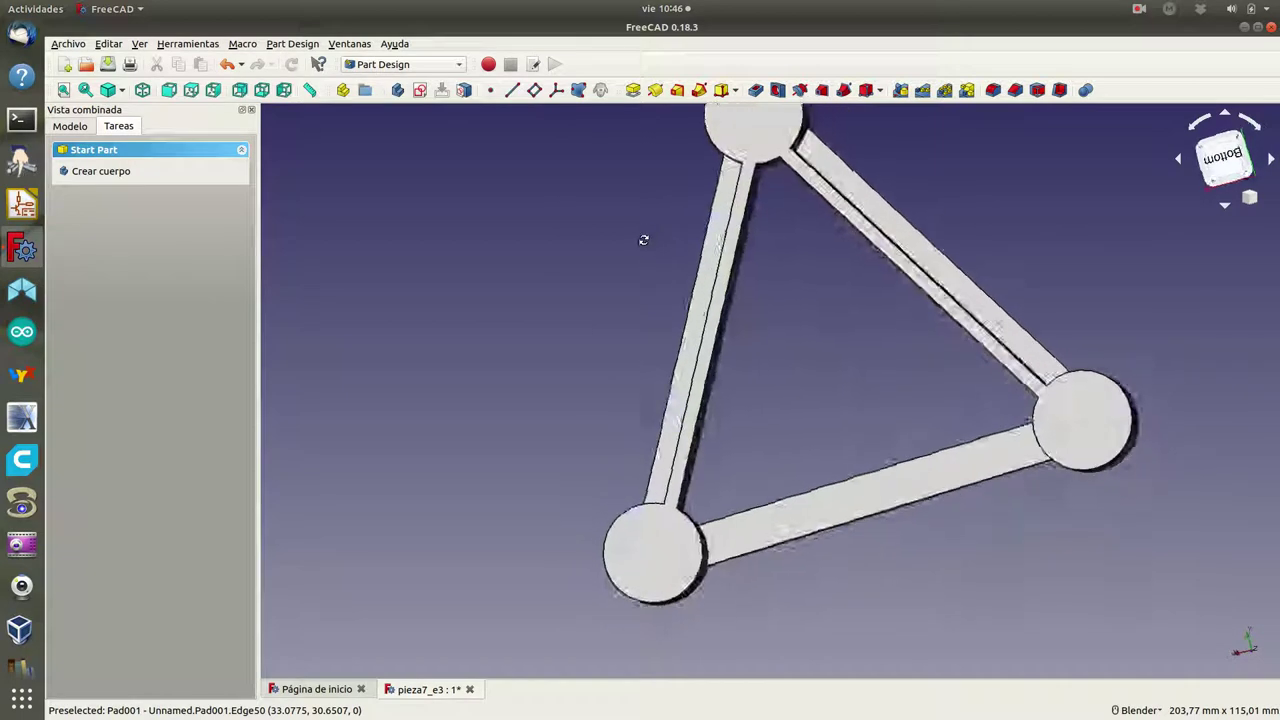
pyautogui.click(72, 128)
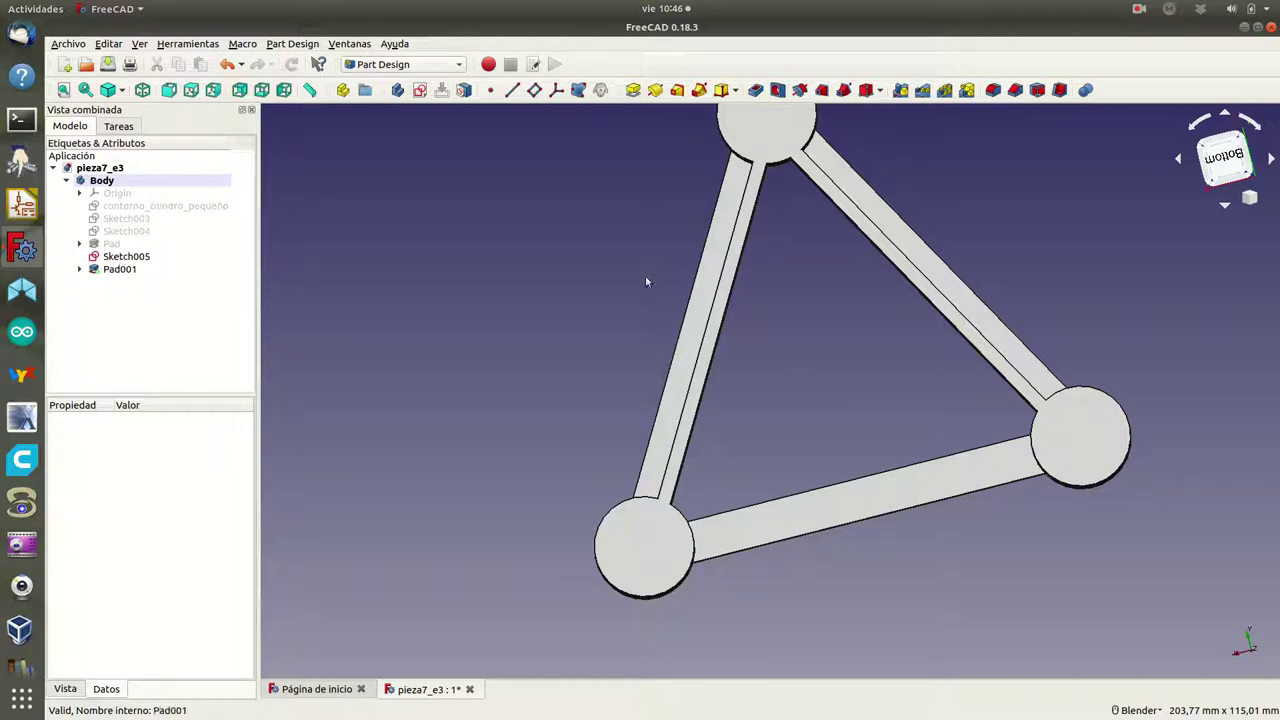
pyautogui.moveTo(610, 248)
pyautogui.mouseDown(button='middle')
pyautogui.moveTo(589, 255)
pyautogui.moveTo(566, 237)
pyautogui.mouseUp(button='middle')
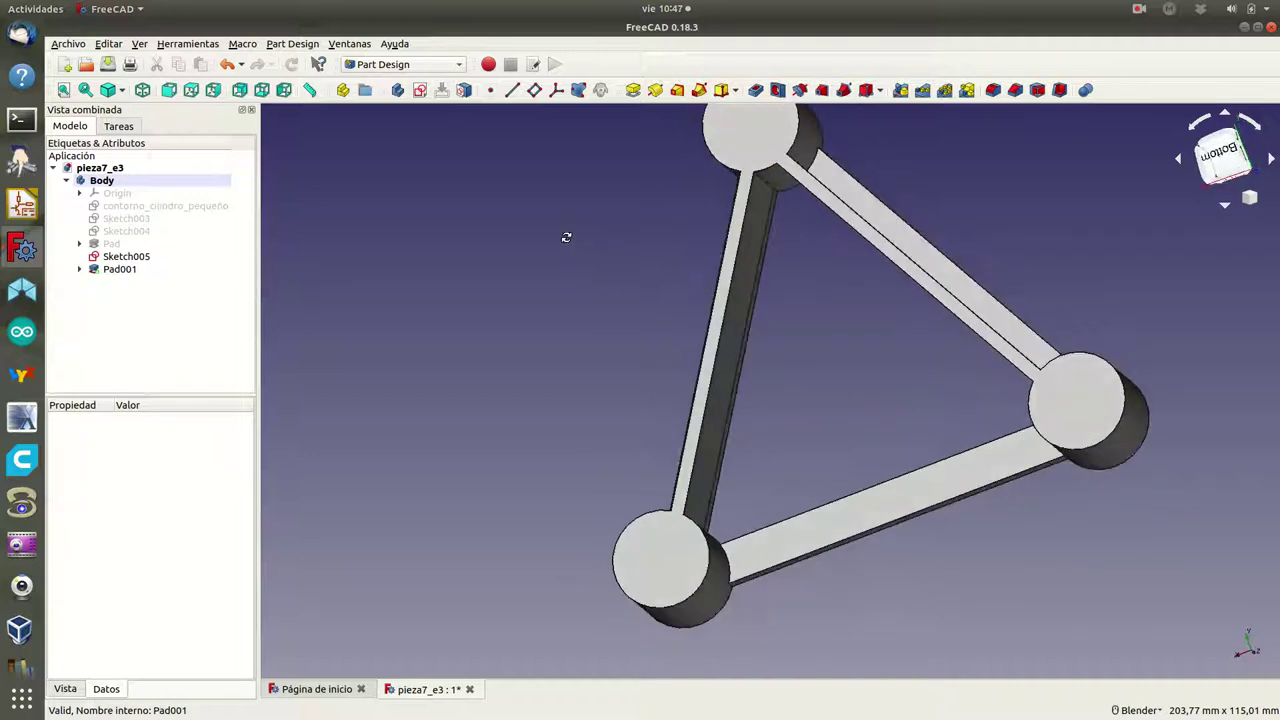
pyautogui.click(895, 508)
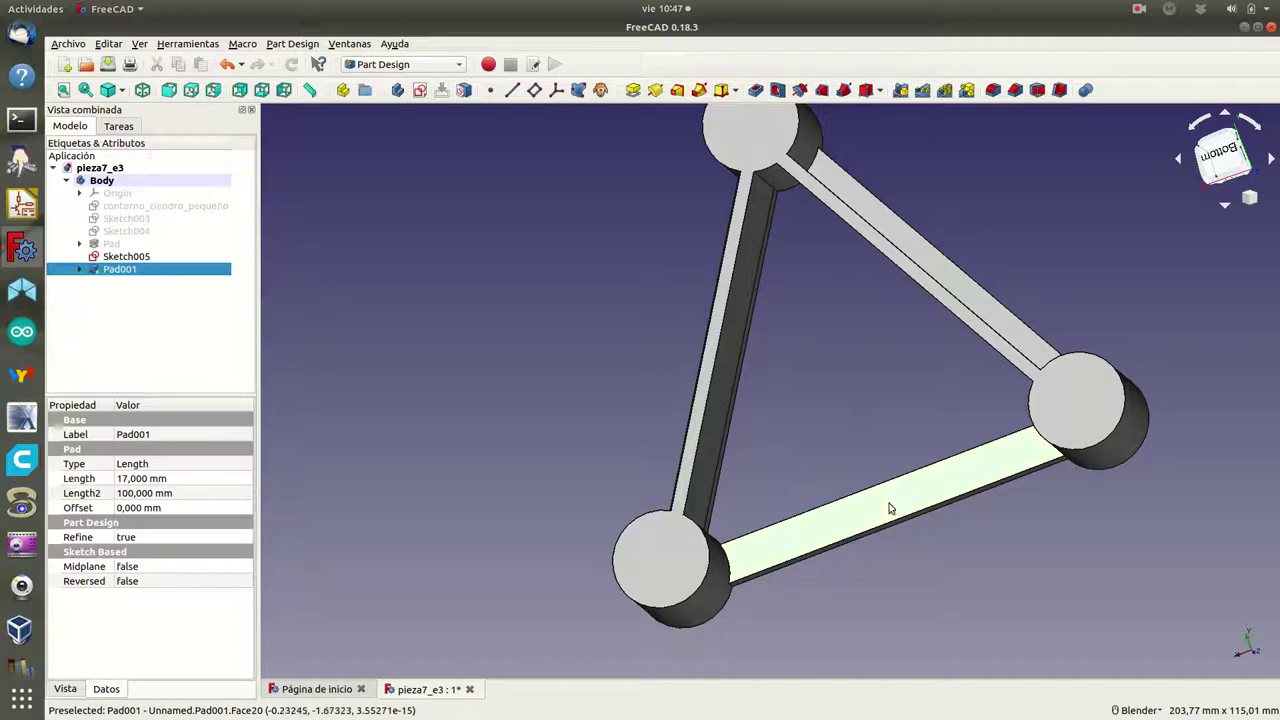
pyautogui.click(464, 91)
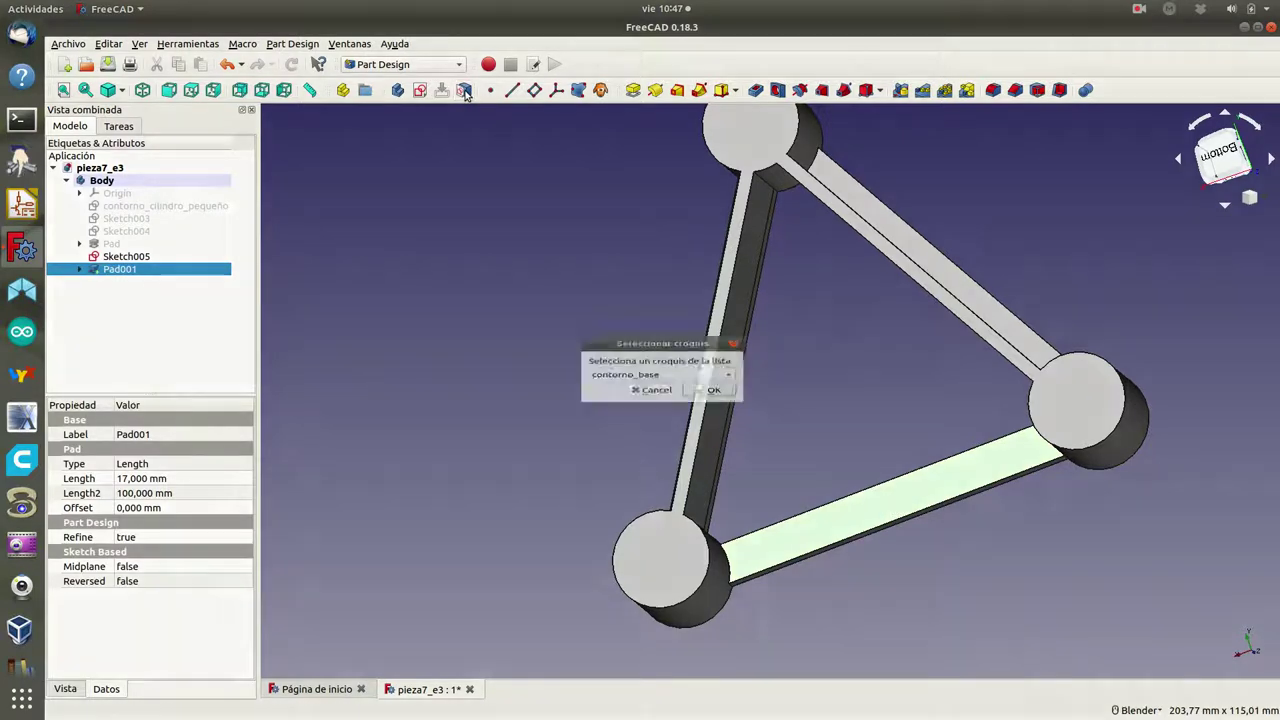
pyautogui.click(728, 374)
pyautogui.click(678, 410)
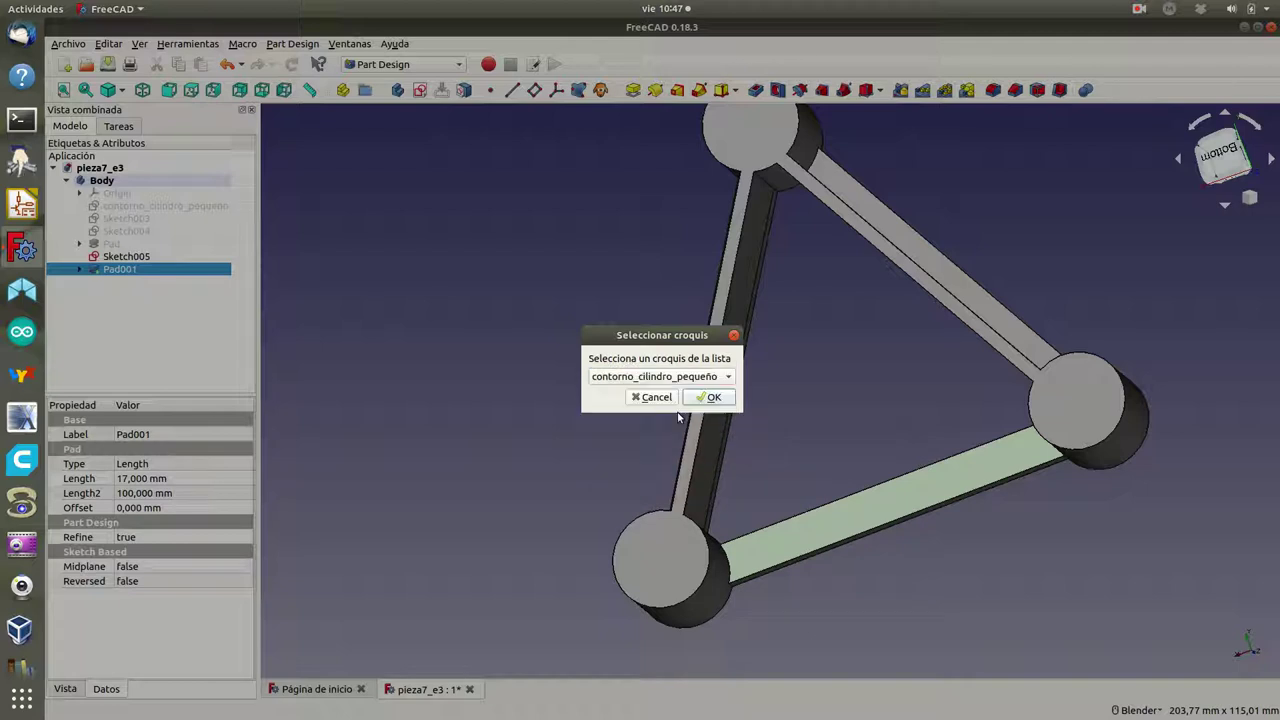
pyautogui.click(708, 397)
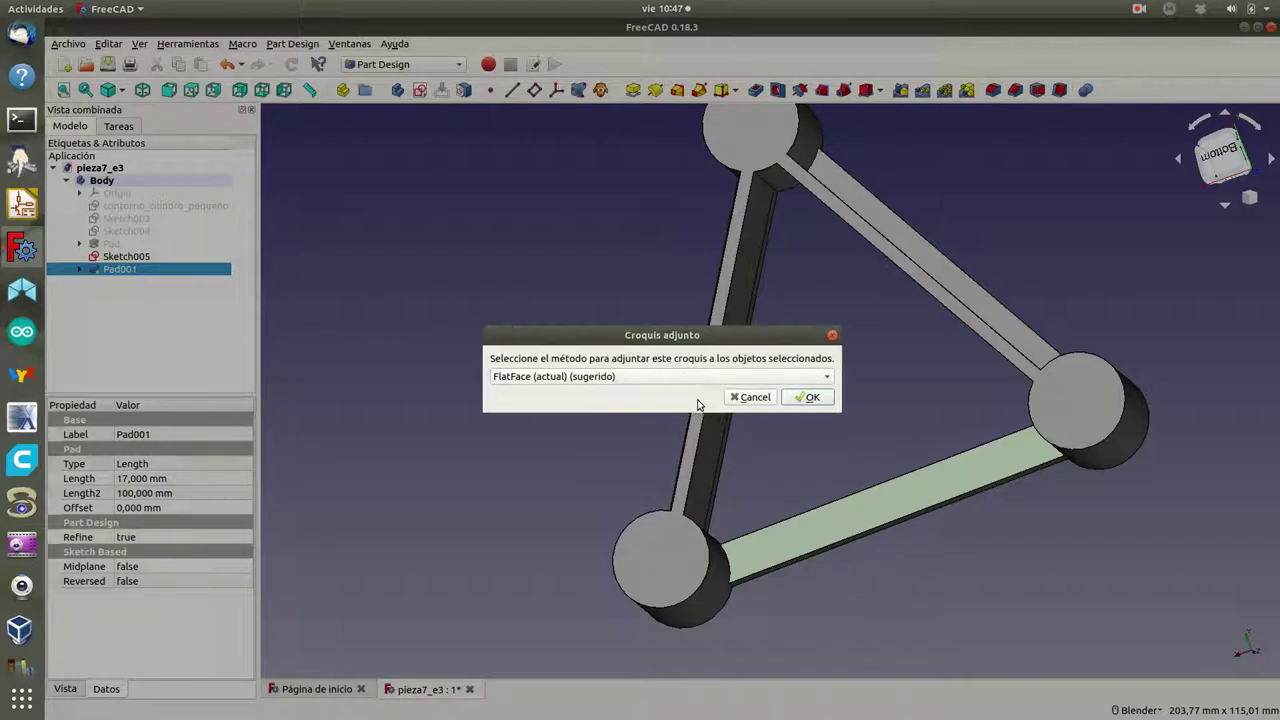
pyautogui.click(806, 397)
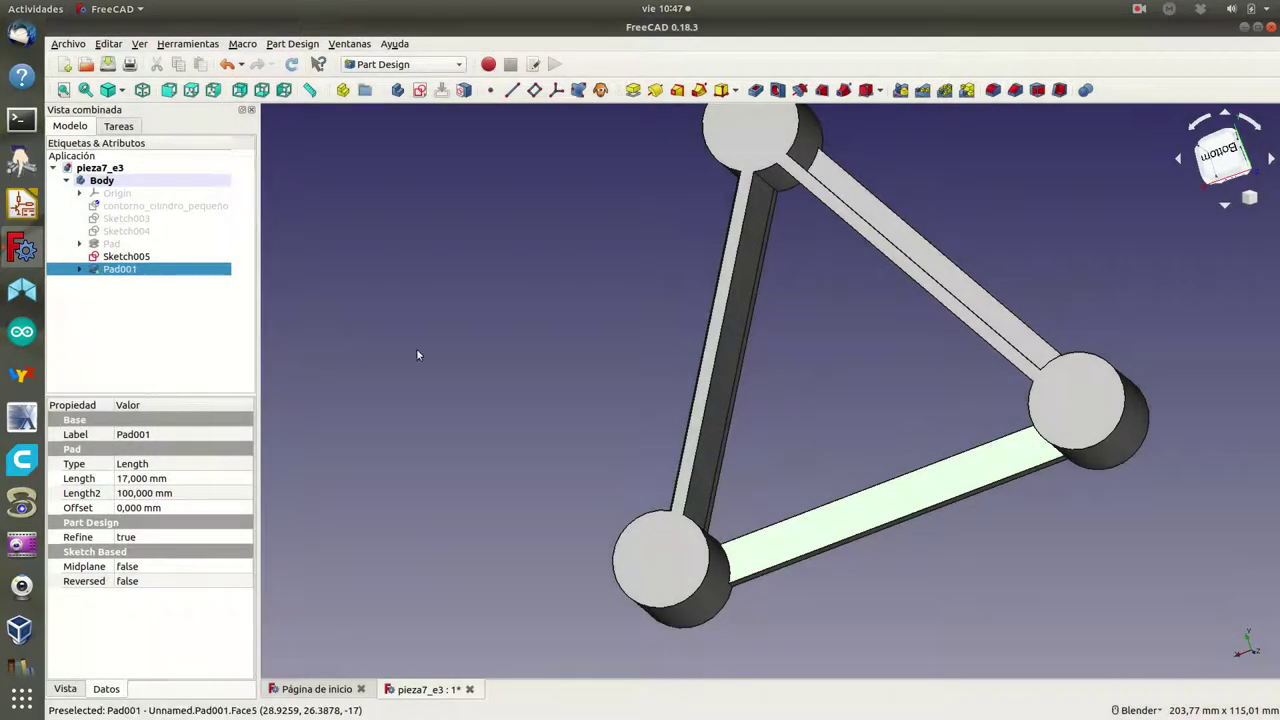
pyautogui.click(81, 270)
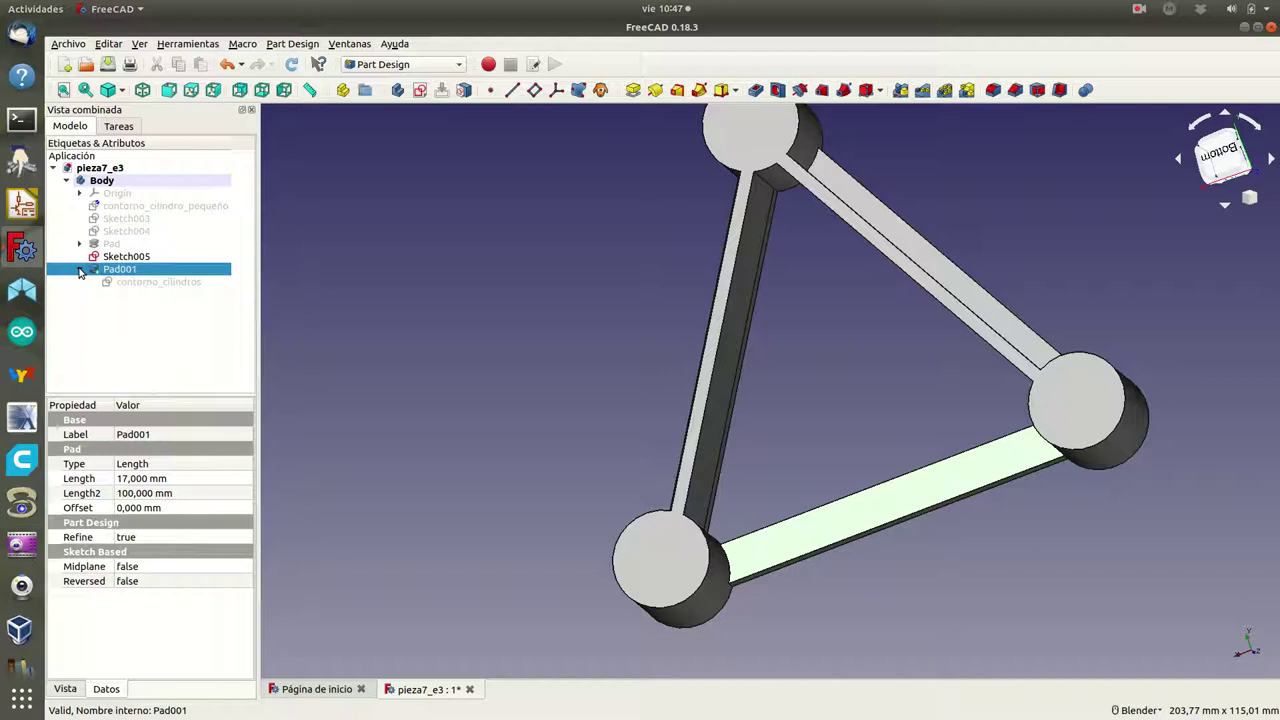
pyautogui.click(124, 208)
# - Pad contorno_cilindro_pequeño into Pad002, the small boss on the lower bar
pyautogui.click(119, 128)
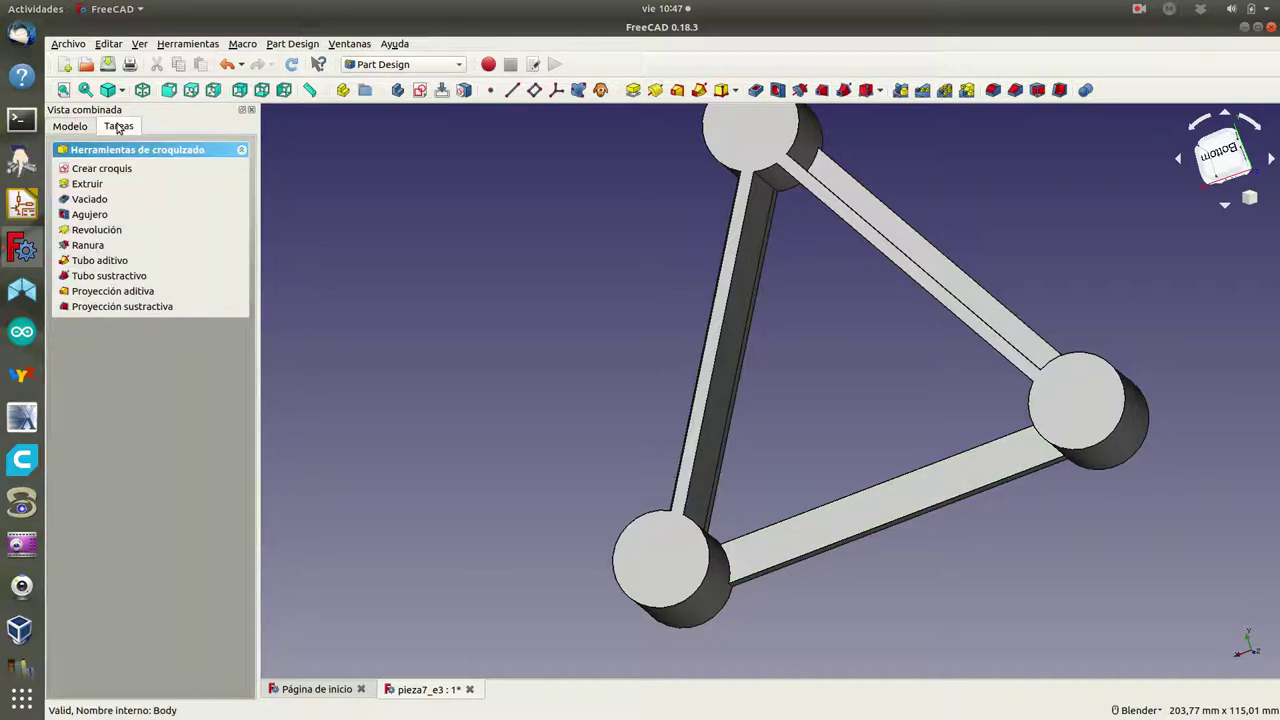
pyautogui.click(88, 186)
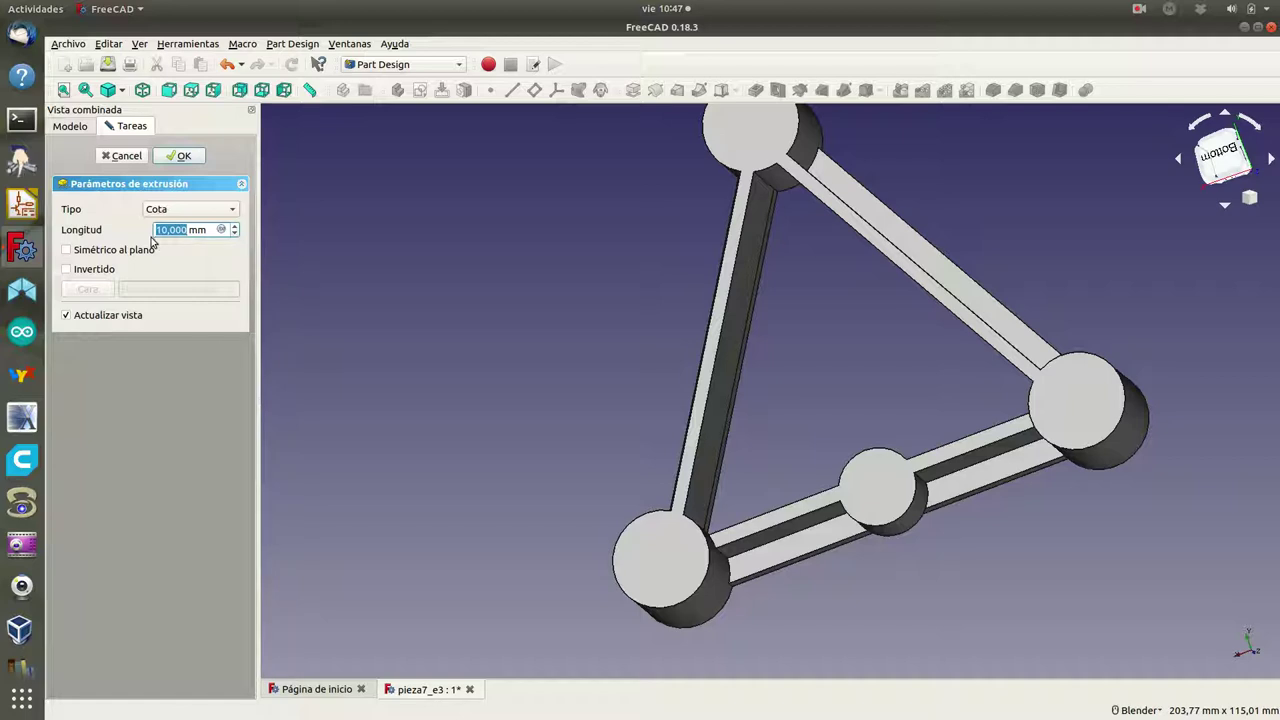
pyautogui.write('5')
pyautogui.click(181, 156)
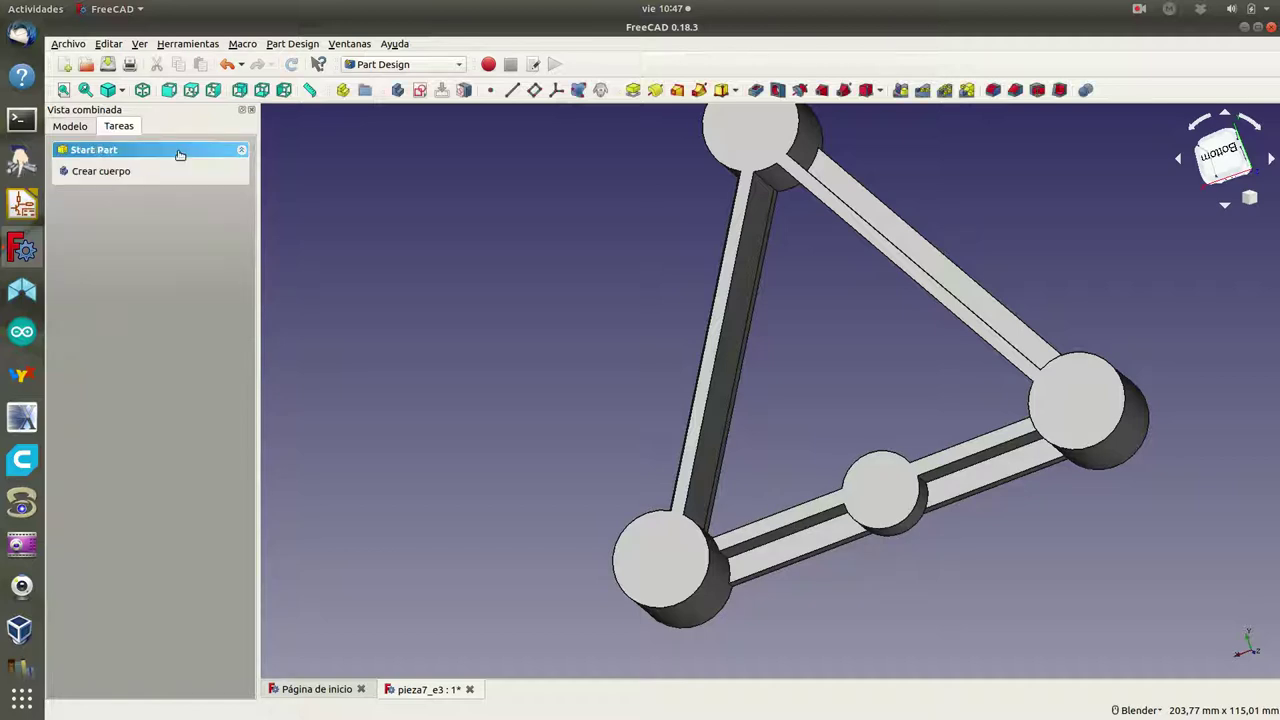
pyautogui.click(79, 130)
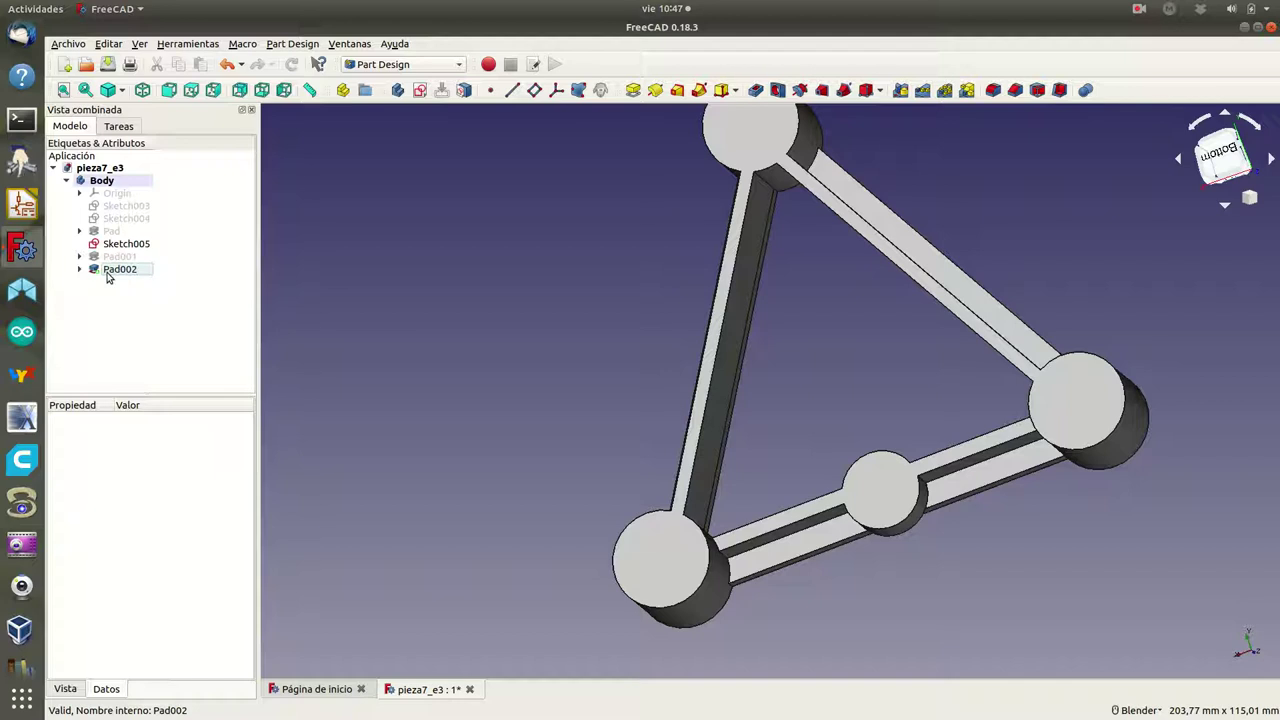
pyautogui.scroll(2, 831, 595)
pyautogui.moveTo(831, 595); pyautogui.dragTo(669, 440, button='middle')
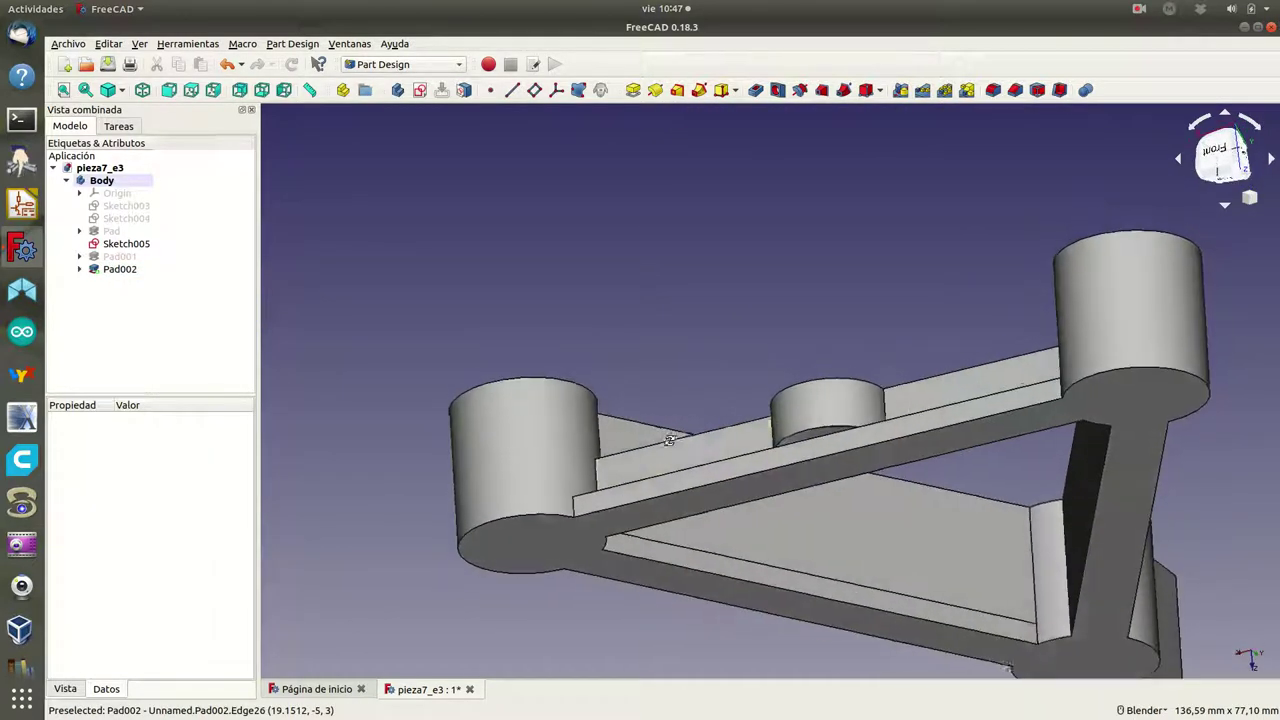
pyautogui.click(670, 519)
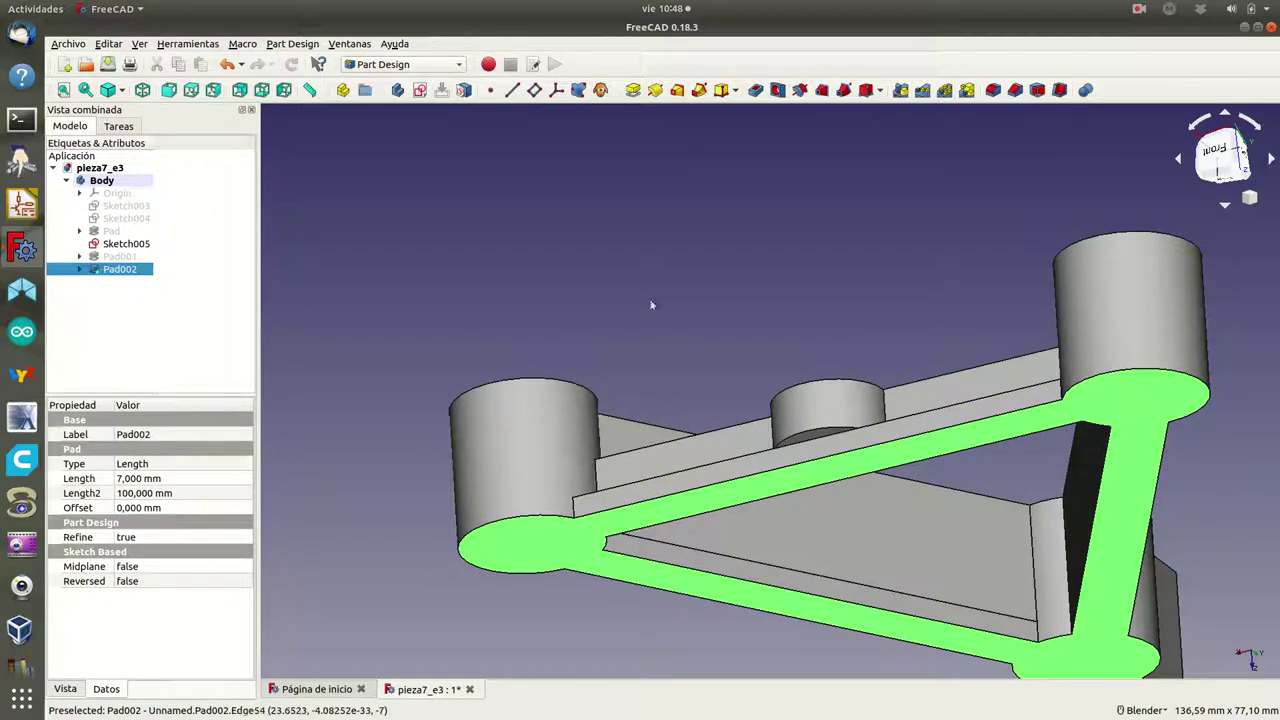
pyautogui.click(465, 91)
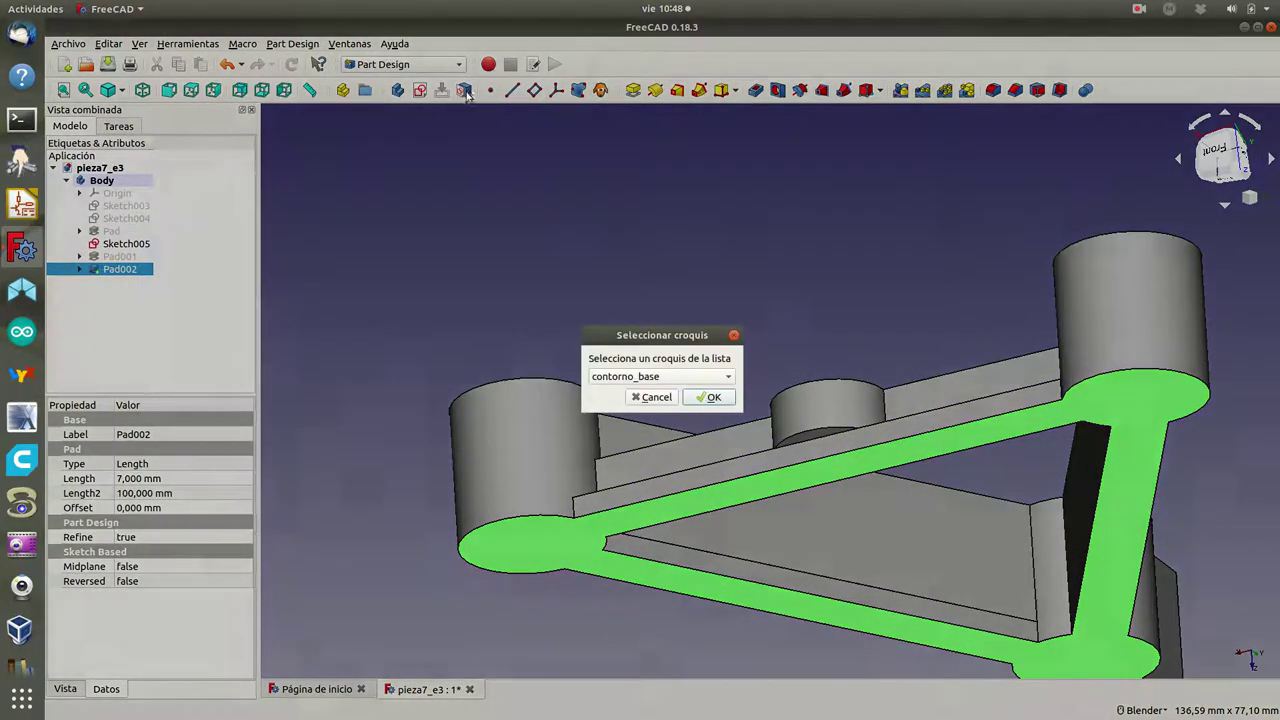
pyautogui.click(729, 378)
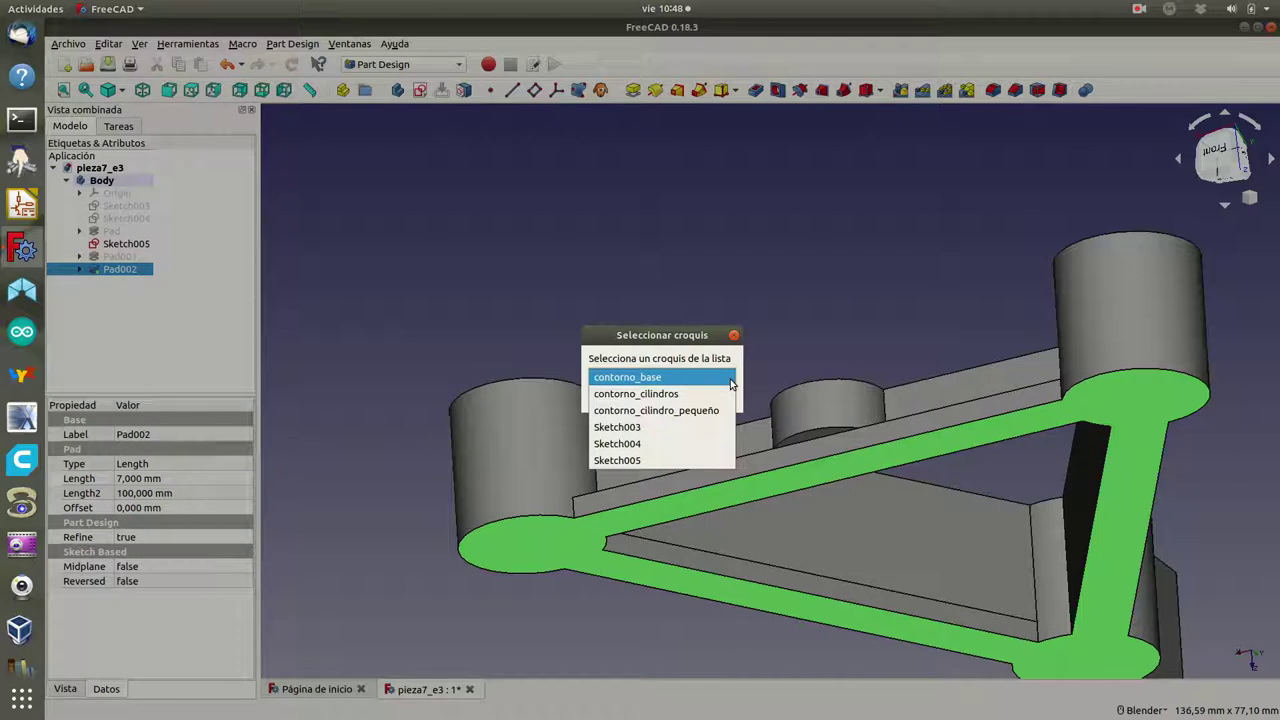
pyautogui.click(390, 275)
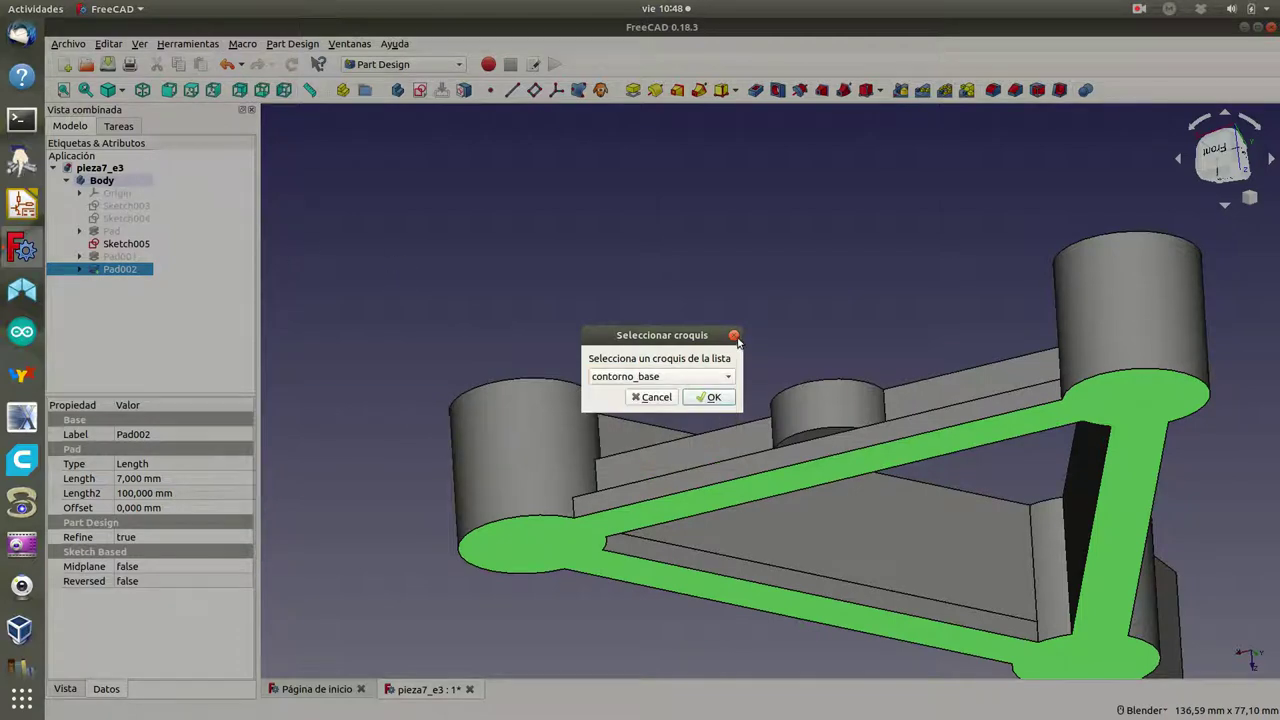
pyautogui.click(735, 337)
# - Inspect Sketch003, Sketch005 and Sketch004, viewing the model from an oblique top angle
pyautogui.click(127, 207)
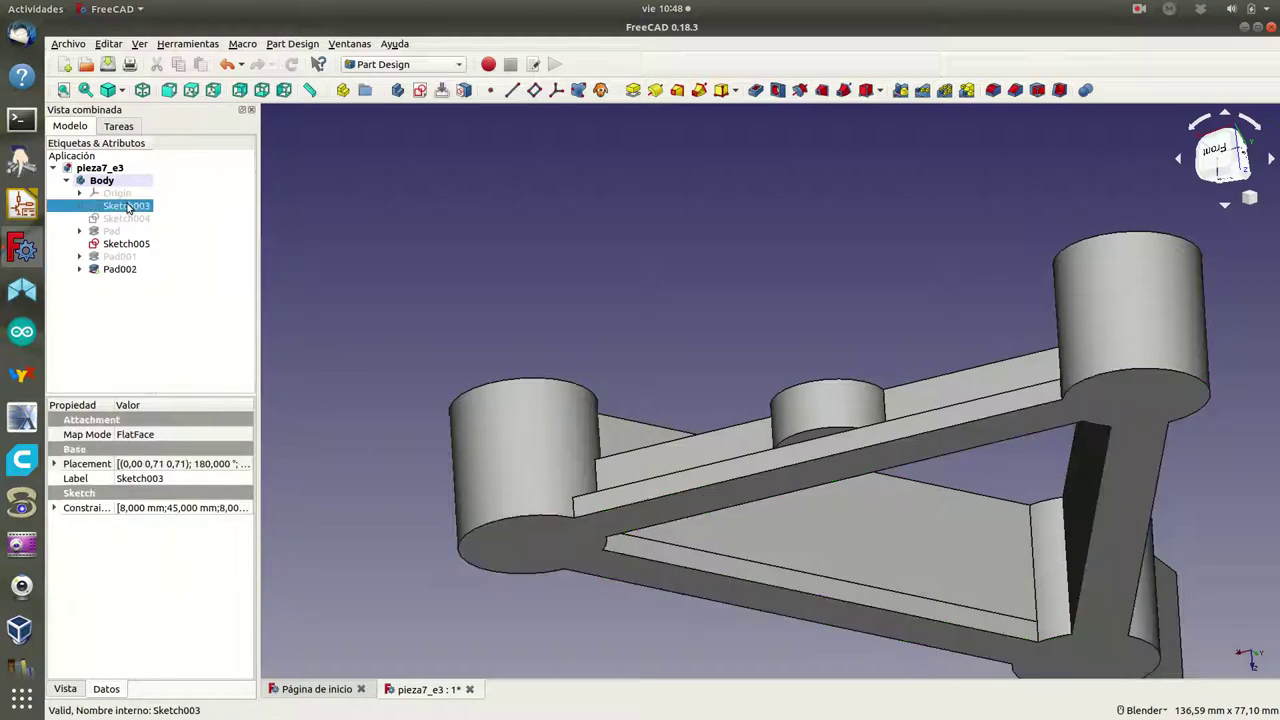
pyautogui.doubleClick(127, 206)
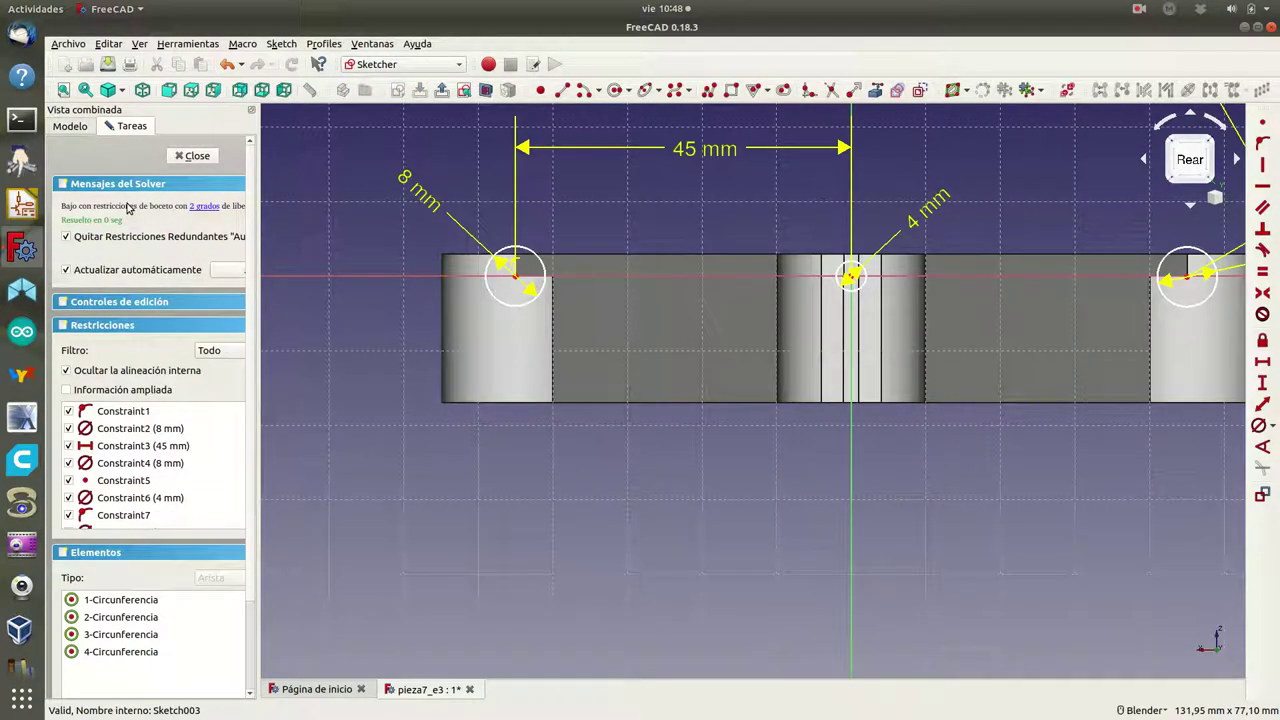
pyautogui.click(187, 158)
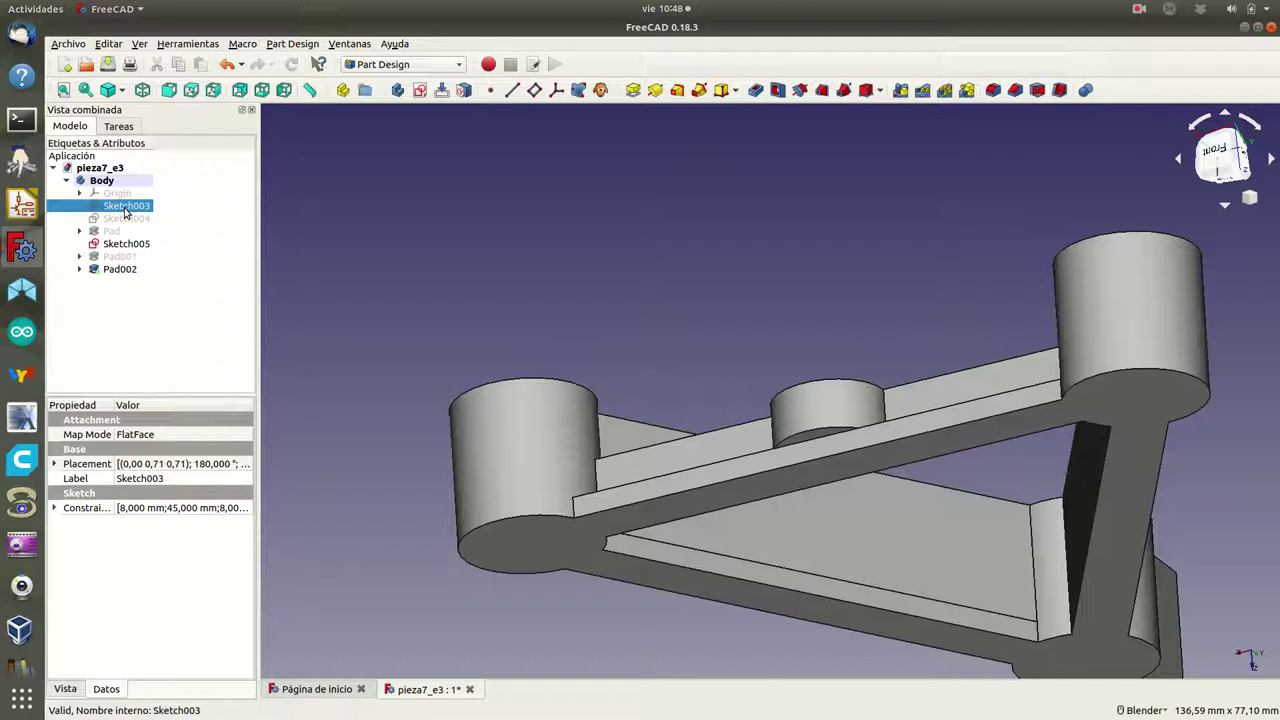
pyautogui.click(129, 246)
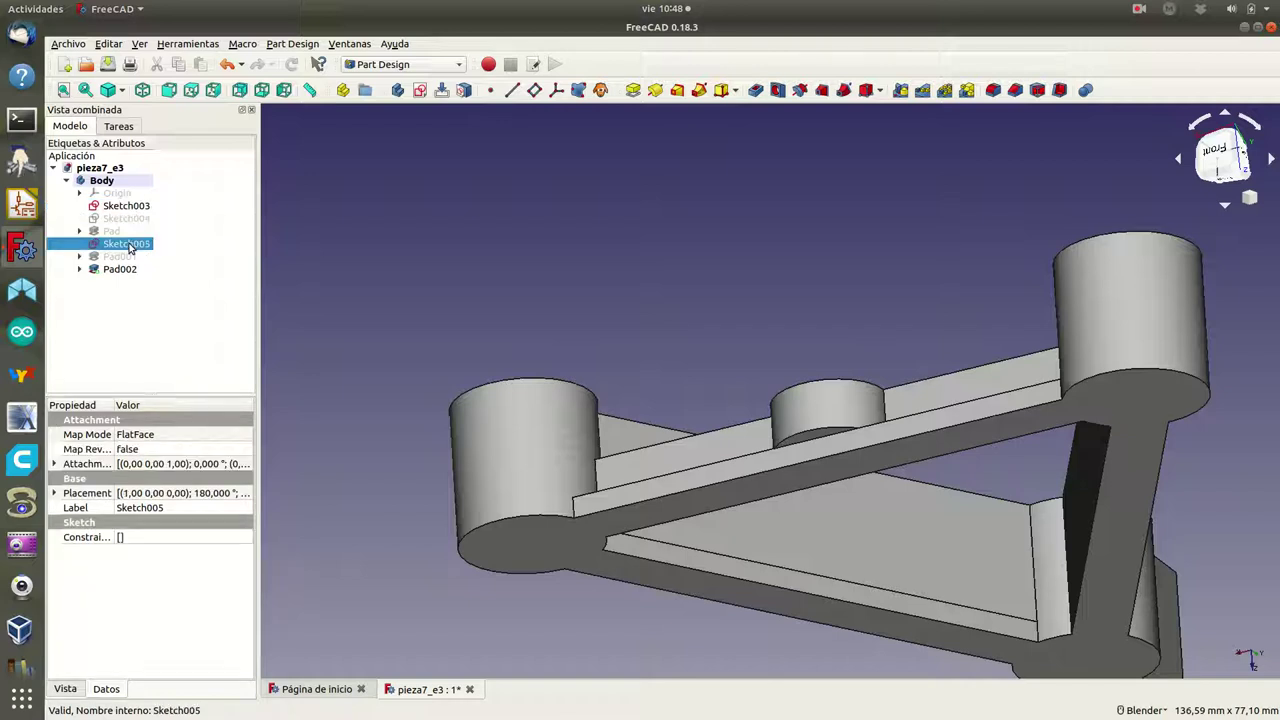
pyautogui.click(126, 221)
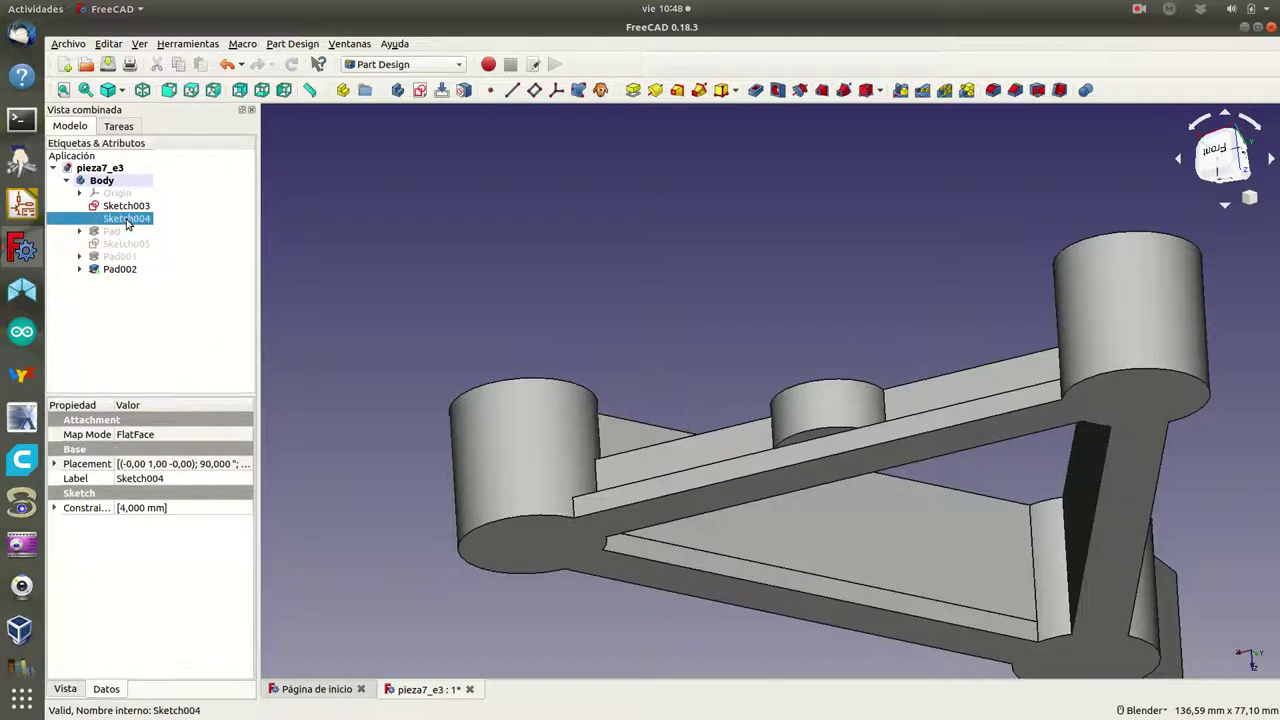
pyautogui.moveTo(449, 277)
pyautogui.mouseDown(button='middle')
pyautogui.moveTo(609, 382)
pyautogui.moveTo(552, 354)
pyautogui.moveTo(560, 249)
pyautogui.moveTo(580, 243)
pyautogui.moveTo(564, 338)
pyautogui.mouseUp(button='middle')
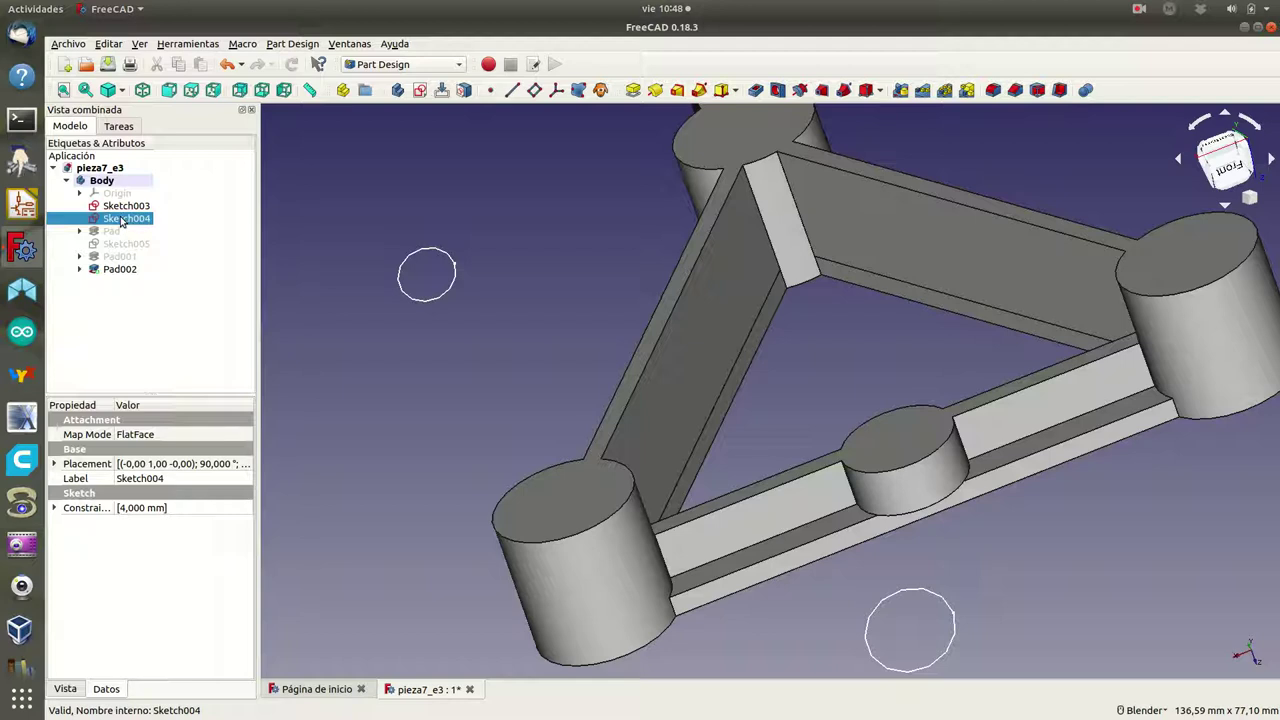
# - Delete the unused Sketch004 and Sketch003, then select Pad002 and pan to the bottom bar
pyautogui.press('Delete')
pyautogui.click(120, 206)
pyautogui.press('Delete')
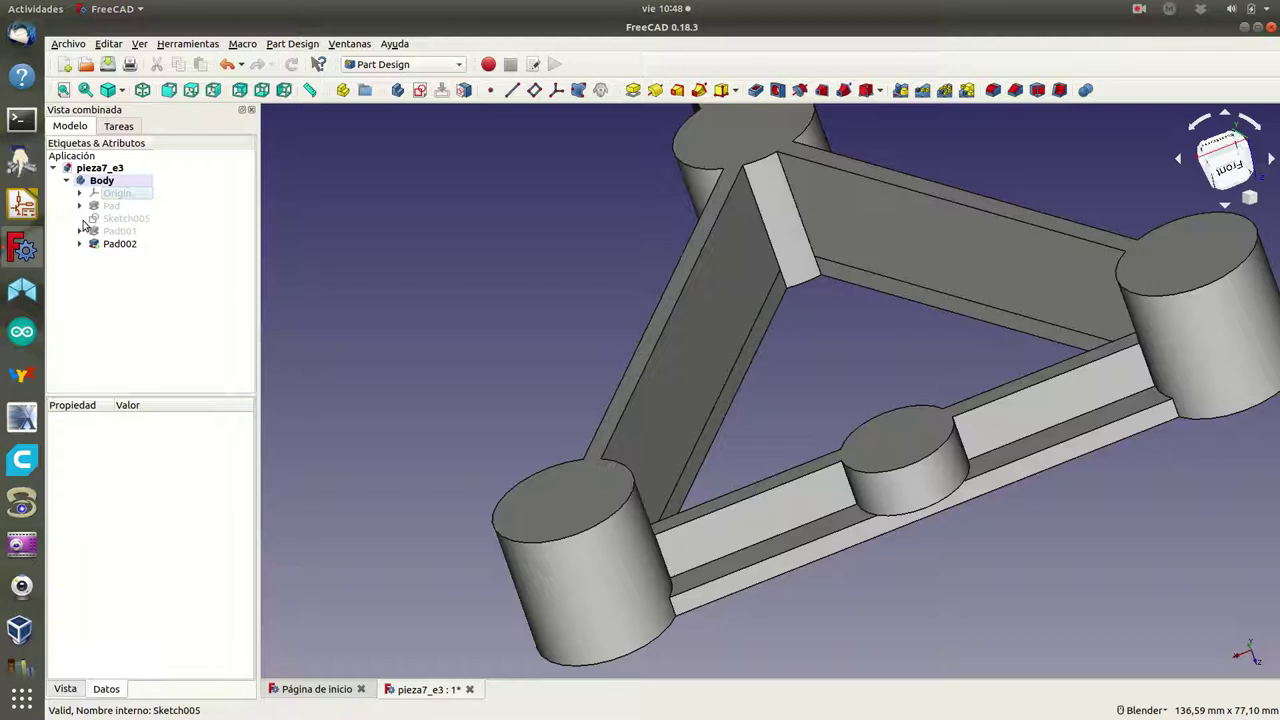
pyautogui.click(113, 247)
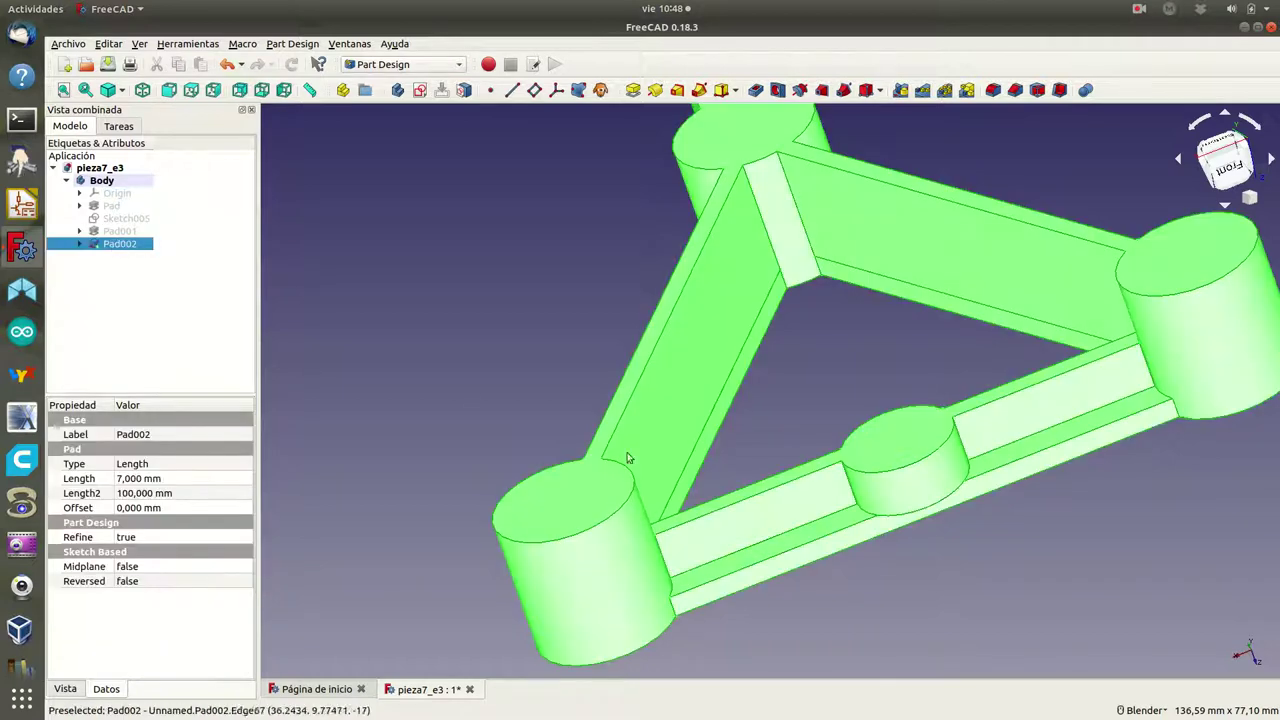
pyautogui.press('Up')
pyautogui.press('Up')
pyautogui.press('Up')
pyautogui.press('Left')
pyautogui.press('Left')
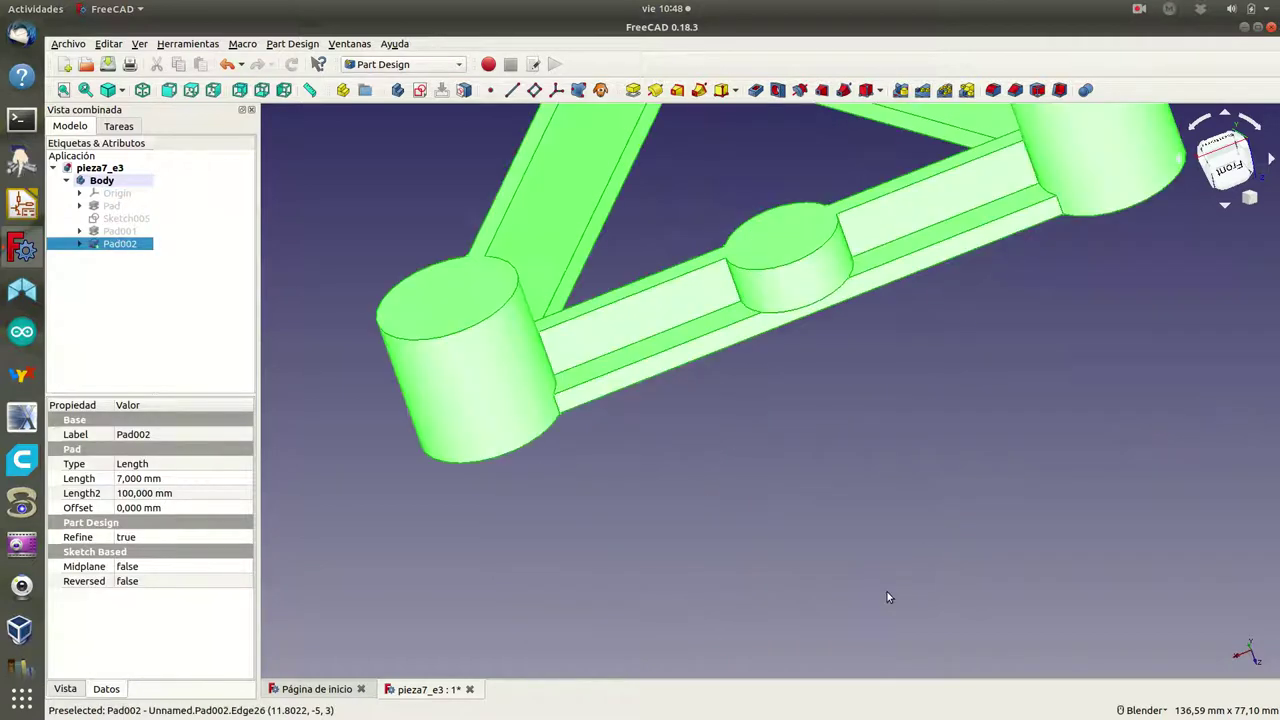
# - In Top view, create empty Sketch006 on the frame's top face, zoomed to the whole triangle
pyautogui.press('2')
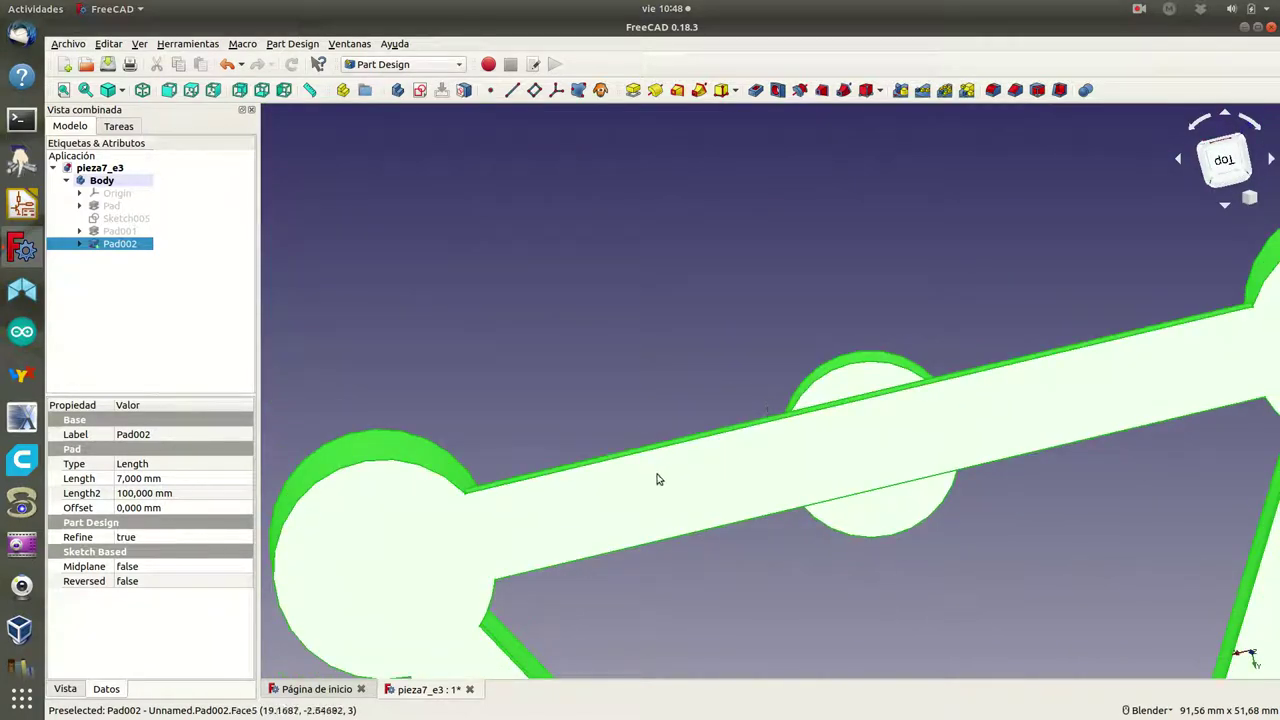
pyautogui.click(657, 480)
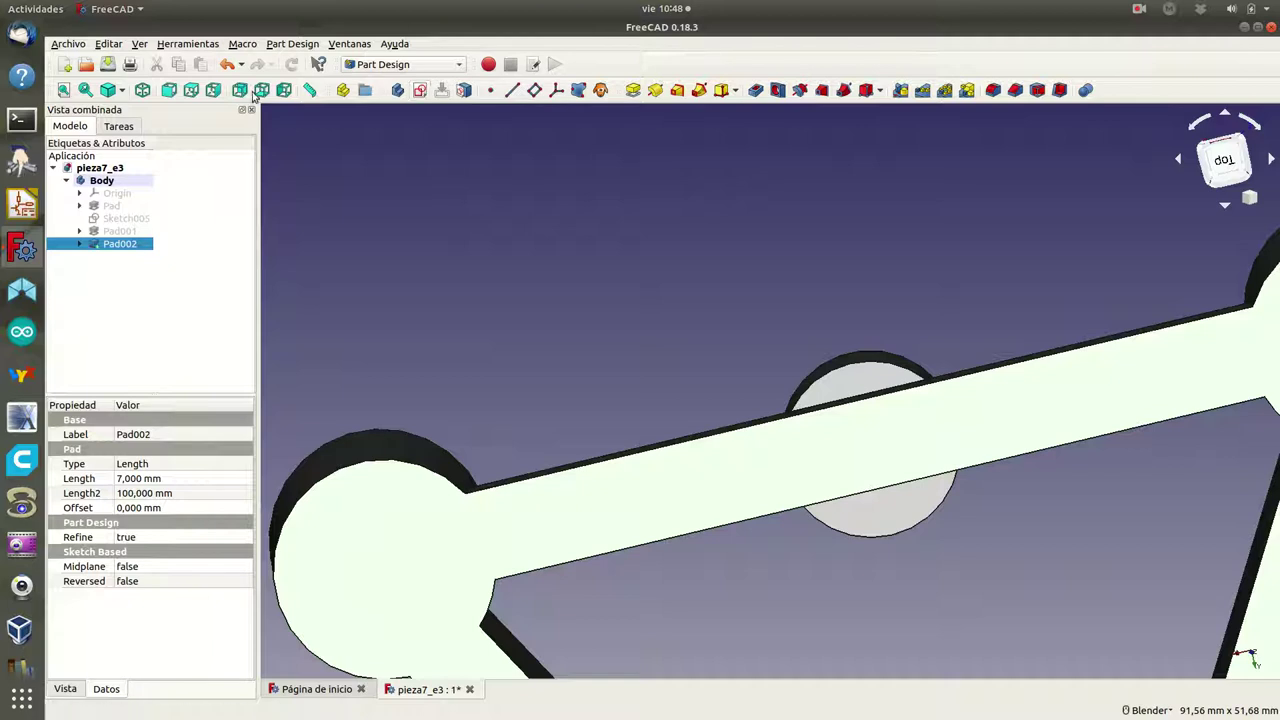
pyautogui.click(110, 128)
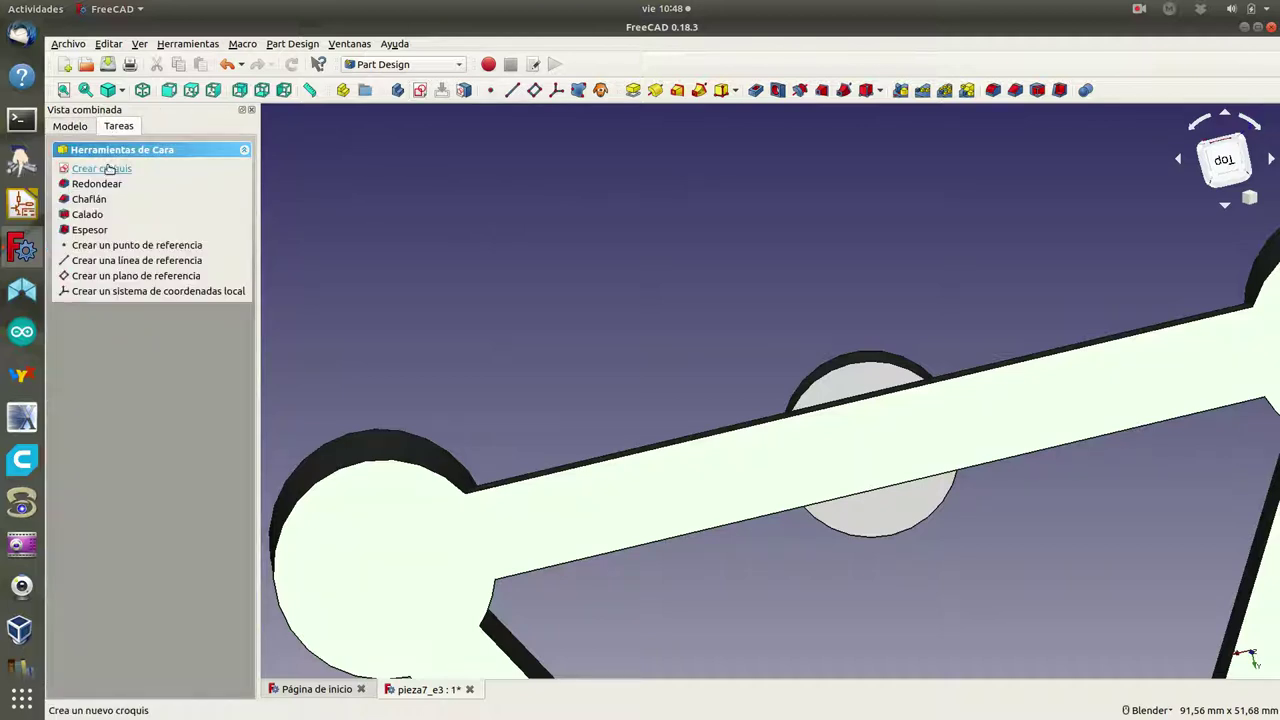
pyautogui.click(110, 169)
pyautogui.scroll(-4, 654, 369)
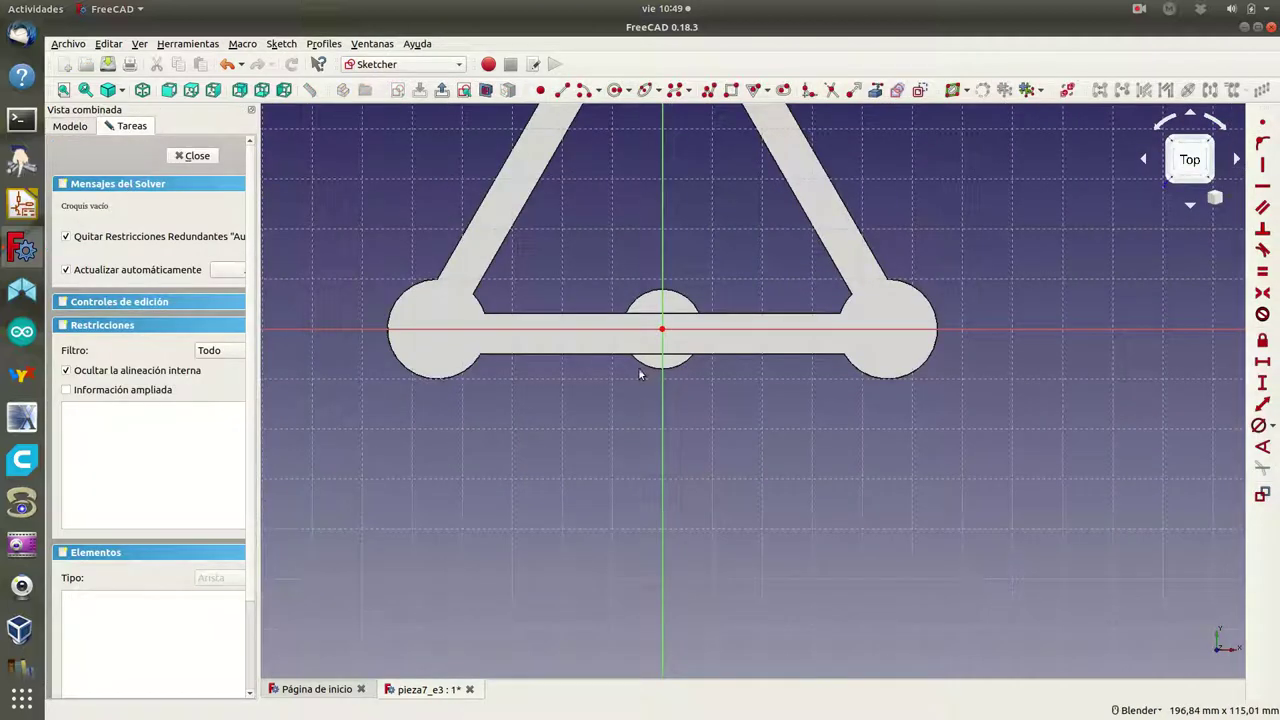
pyautogui.scroll(-2, 638, 367)
pyautogui.scroll(-2, 565, 335)
pyautogui.scroll(-2, 545, 350)
pyautogui.scroll(2, 465, 275)
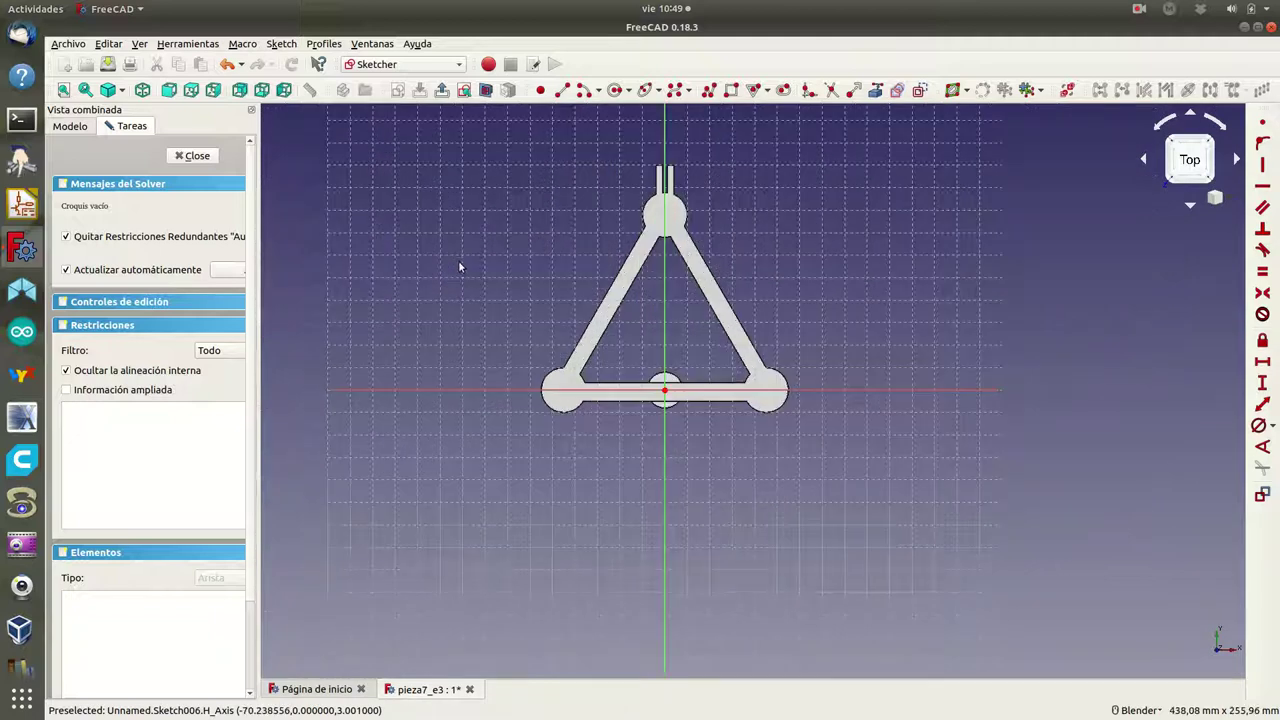
pyautogui.scroll(2, 459, 260)
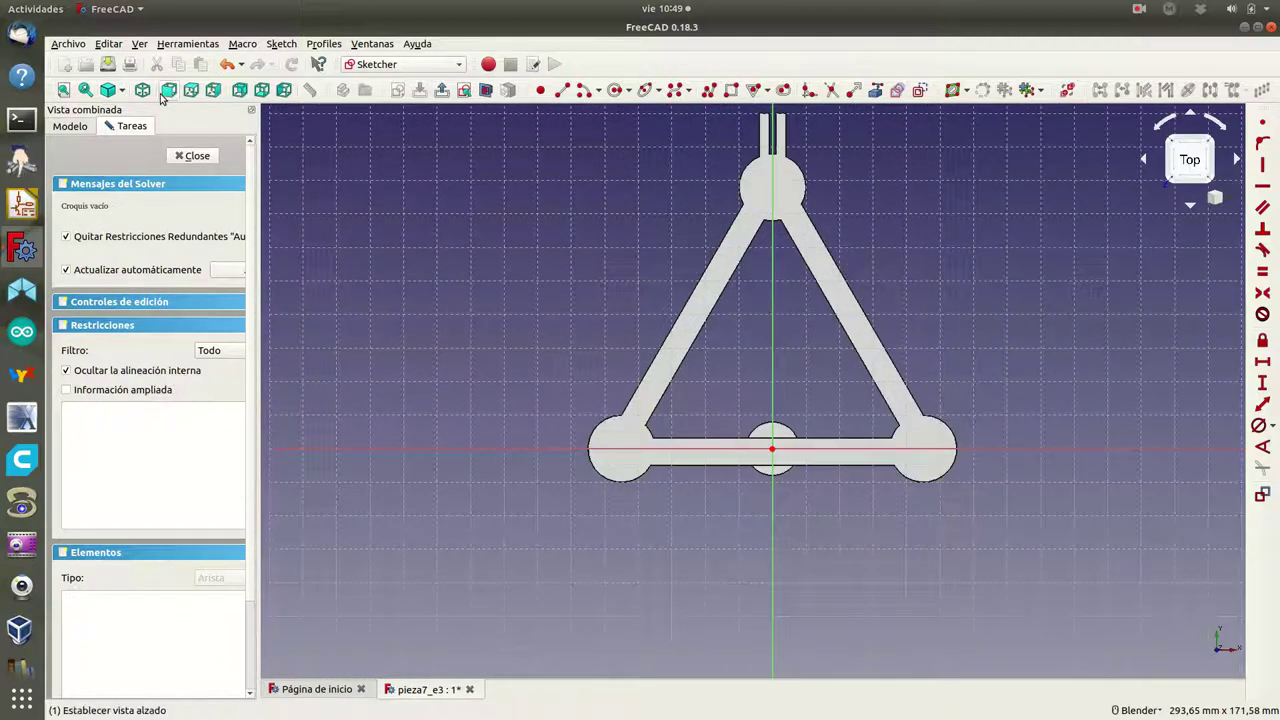
# - Switch the sketch display style to wireframe (Modelo de alambres)
pyautogui.click(121, 92)
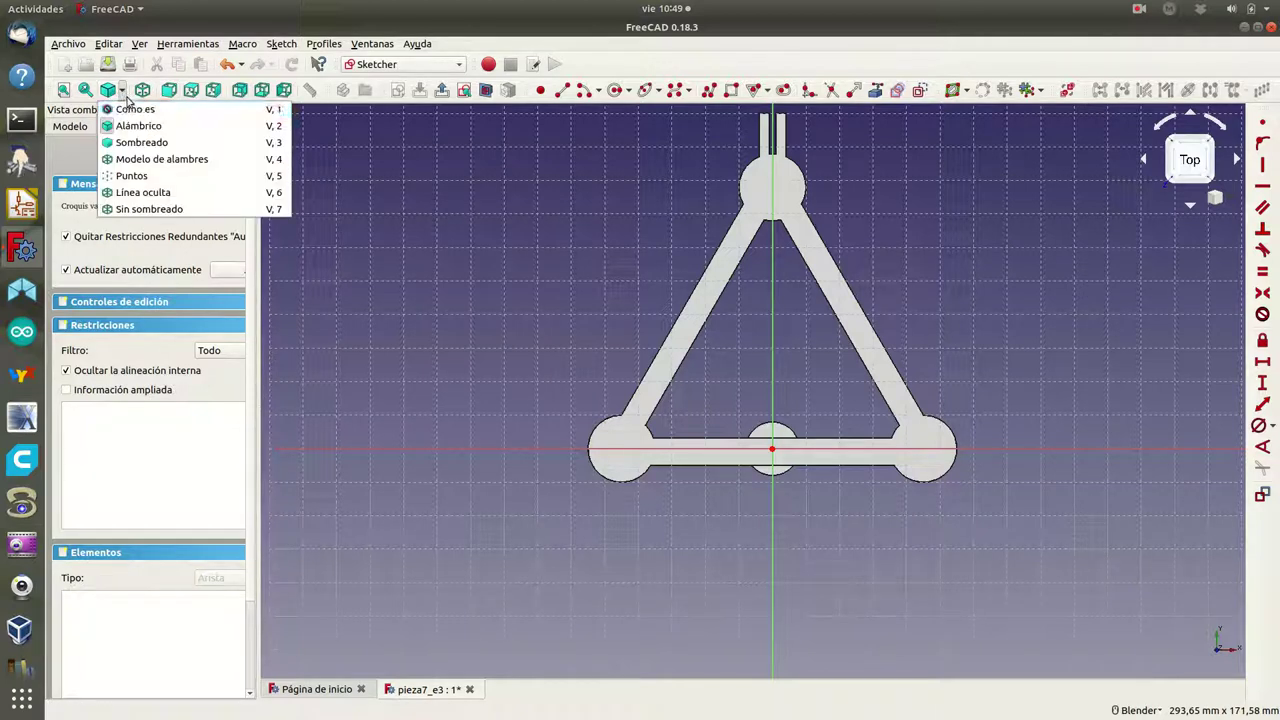
pyautogui.click(150, 157)
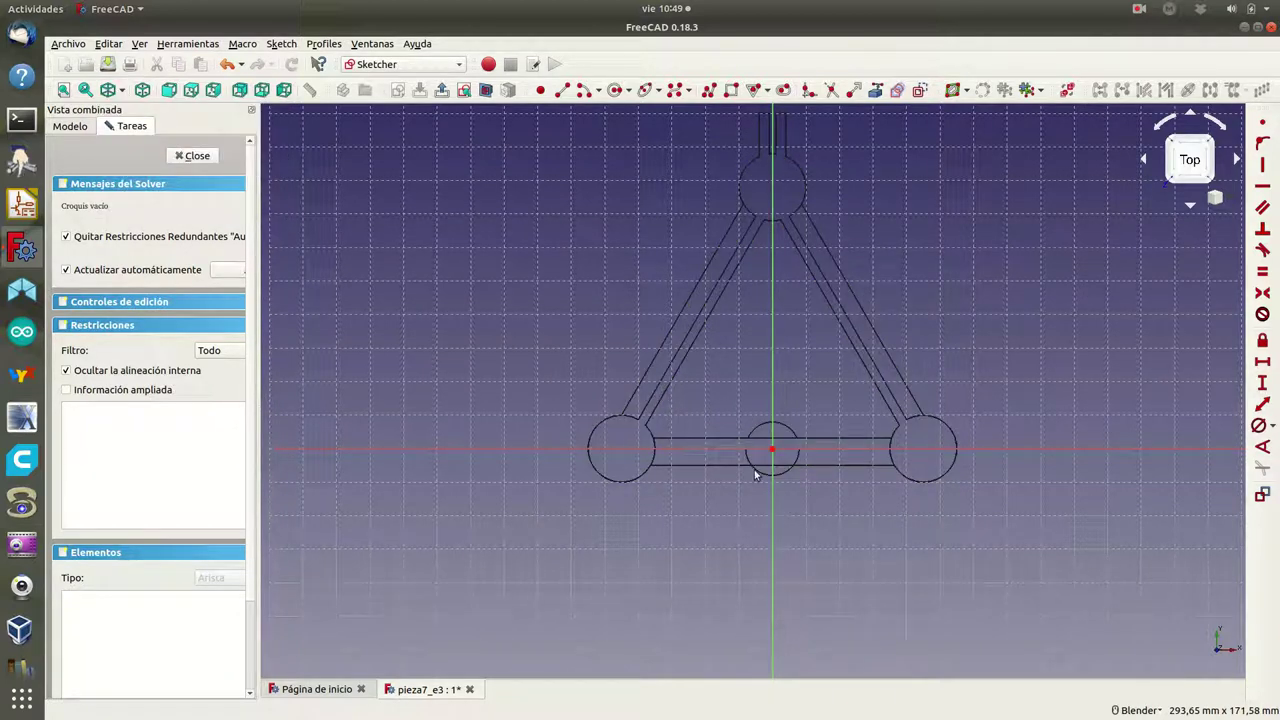
pyautogui.scroll(2, 754, 472)
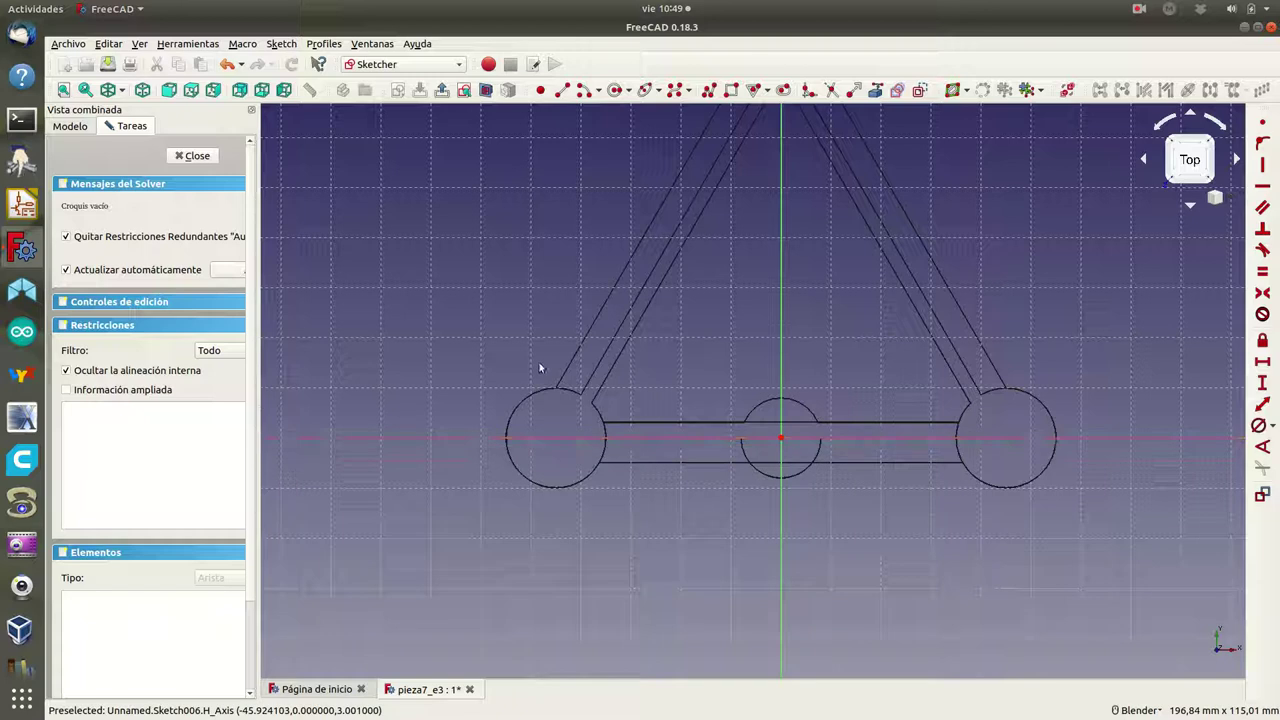
# - Draw a circle in the left boss on the horizontal axis and constrain it to 8 mm diameter
pyautogui.click(615, 90)
pyautogui.click(556, 437)
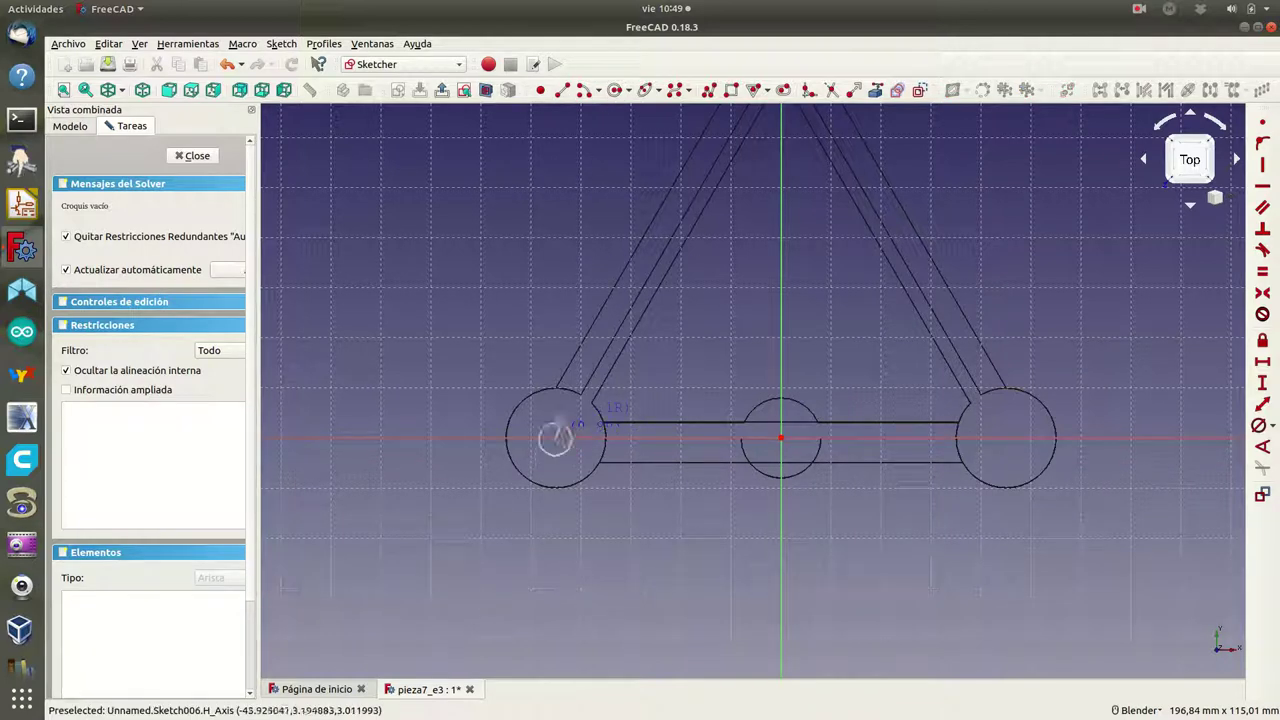
pyautogui.click(574, 422)
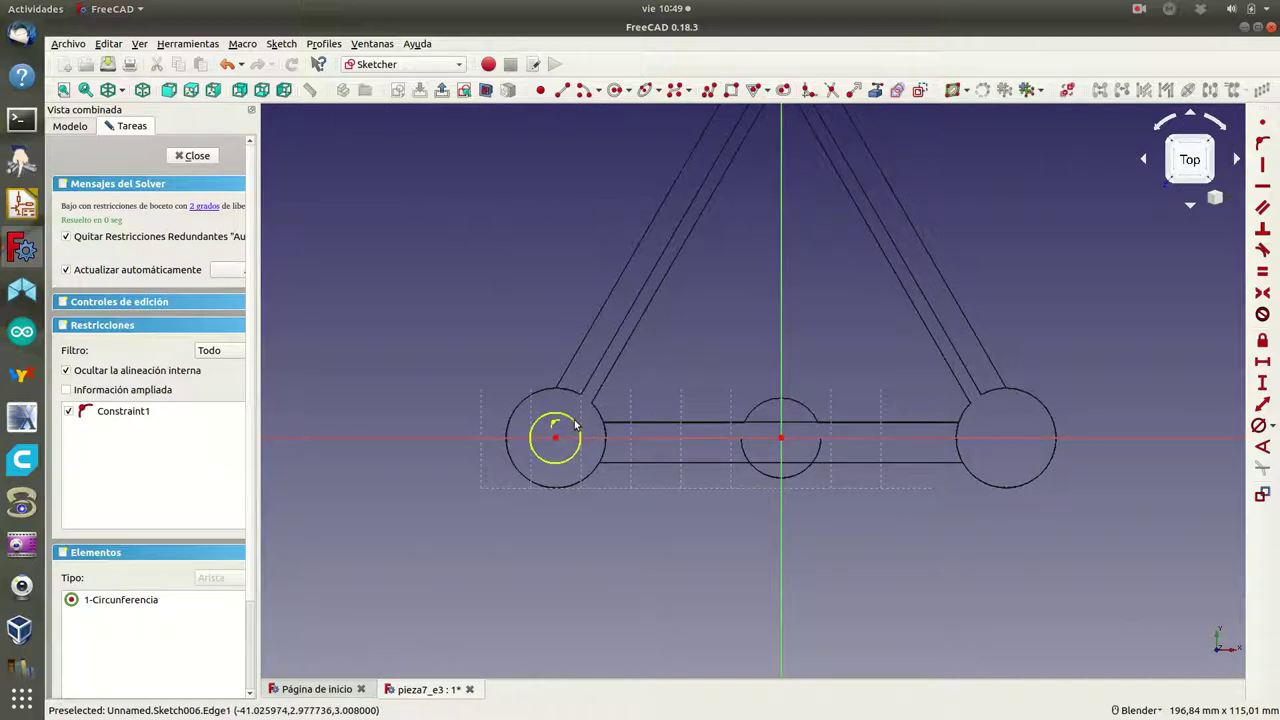
pyautogui.click(577, 426)
pyautogui.click(1259, 425)
pyautogui.write('8')
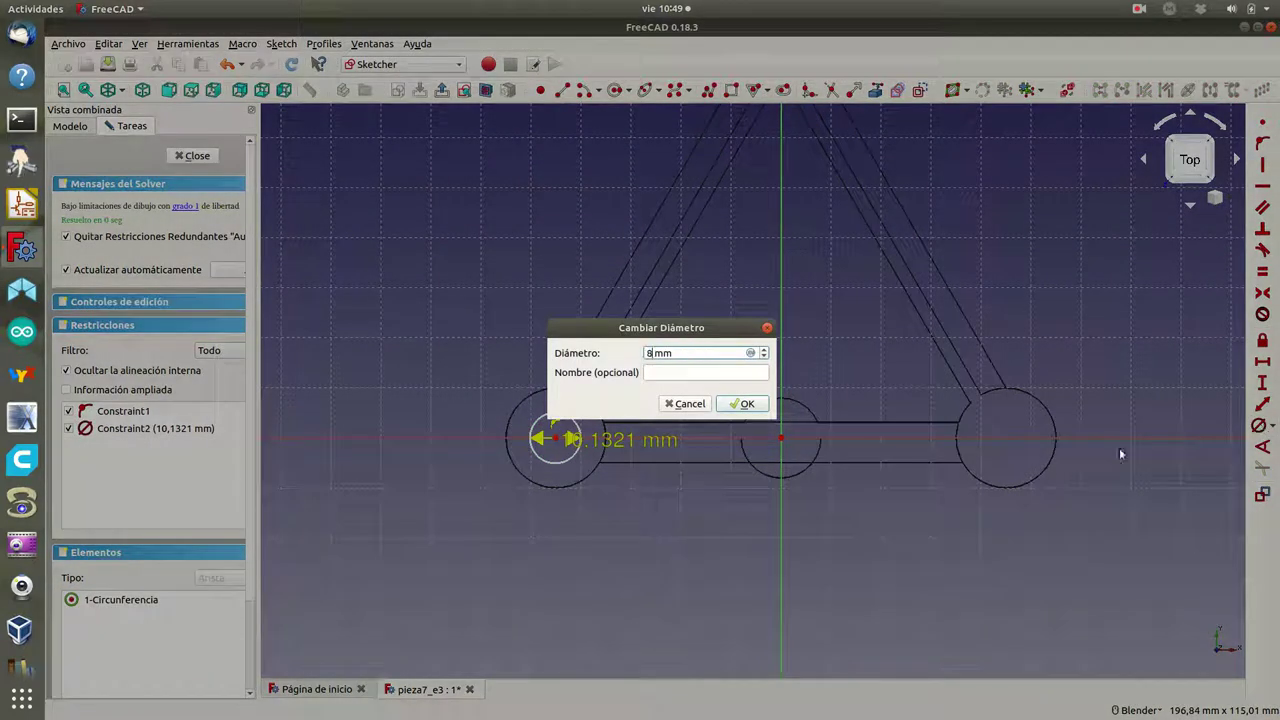
pyautogui.click(744, 404)
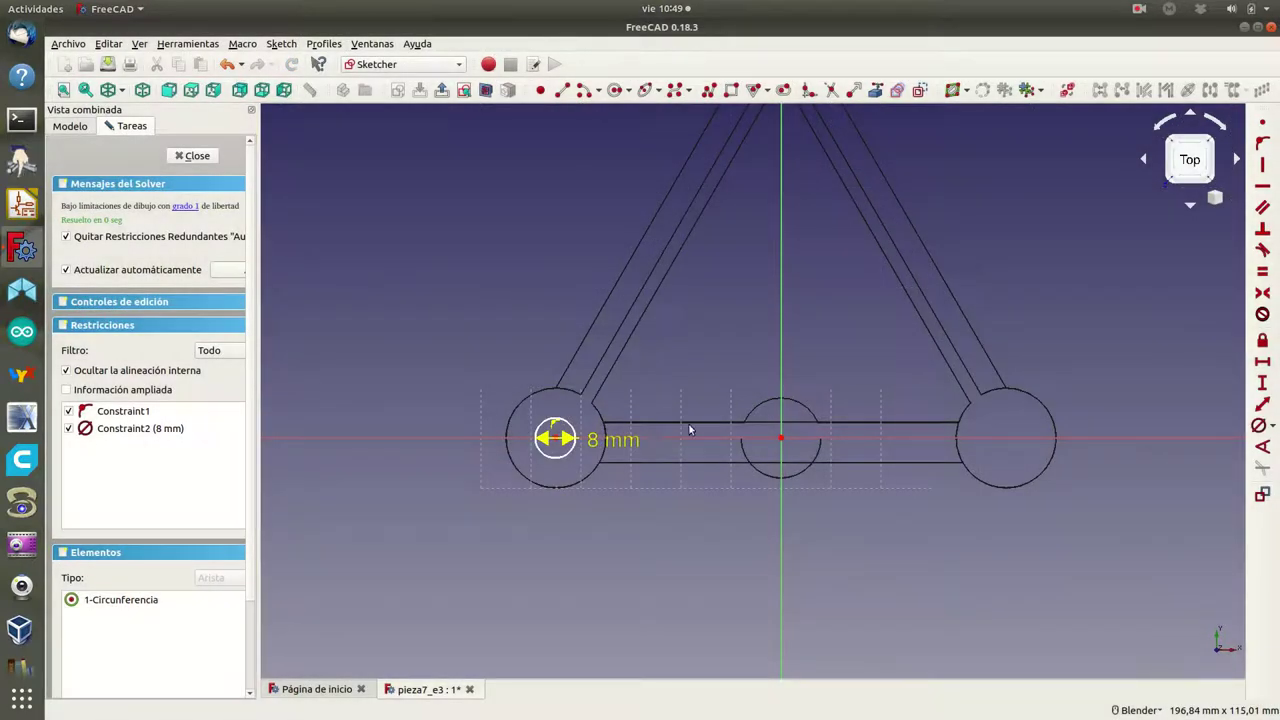
pyautogui.click(566, 425)
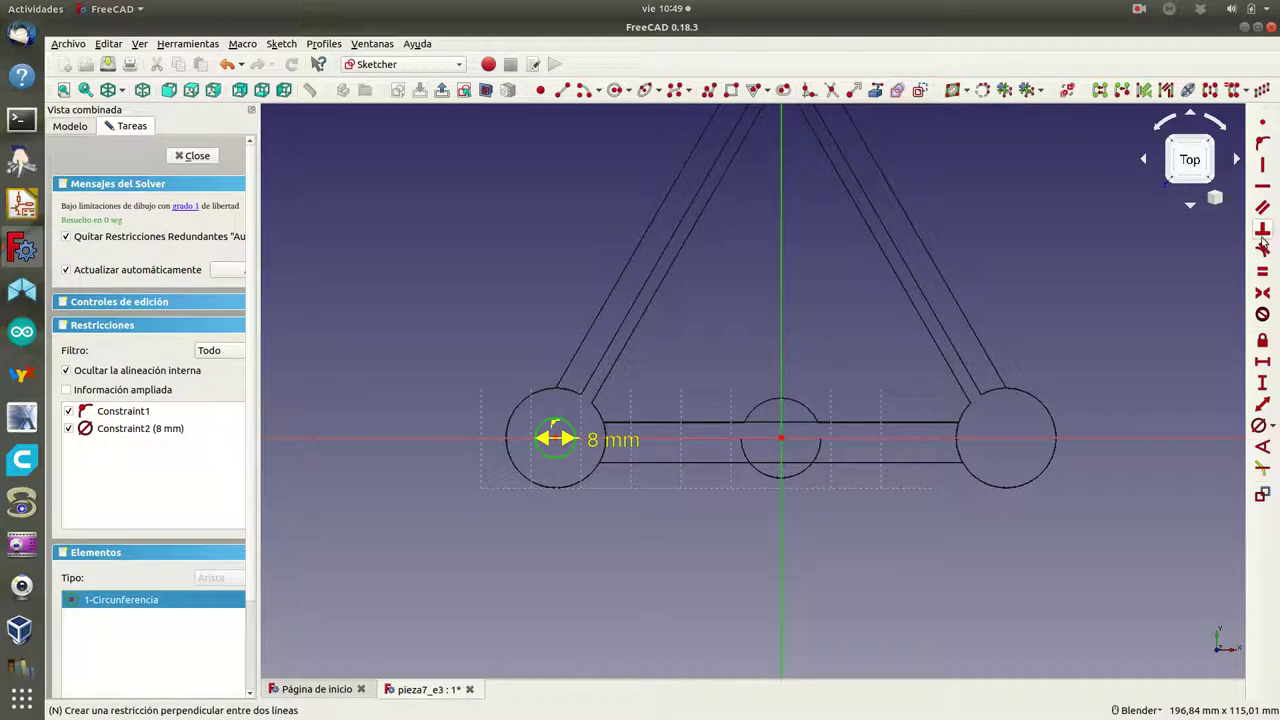
pyautogui.click(1263, 294)
pyautogui.click(797, 400)
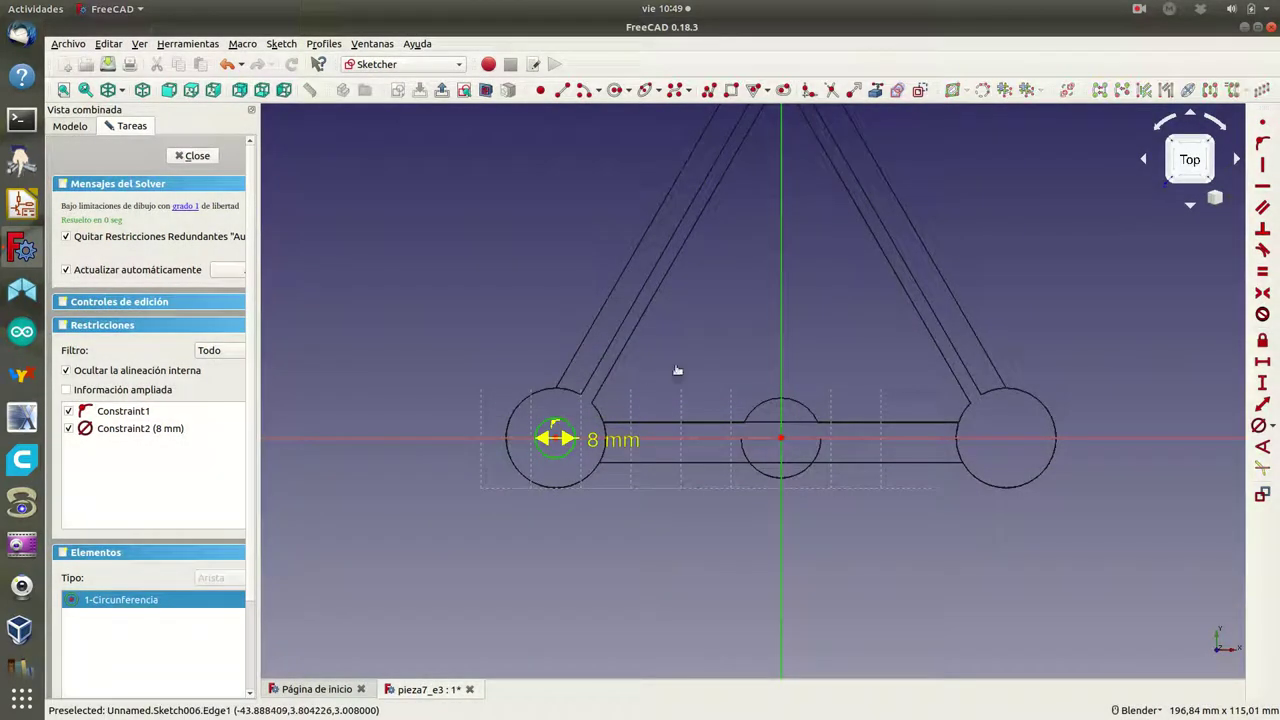
pyautogui.click(672, 368)
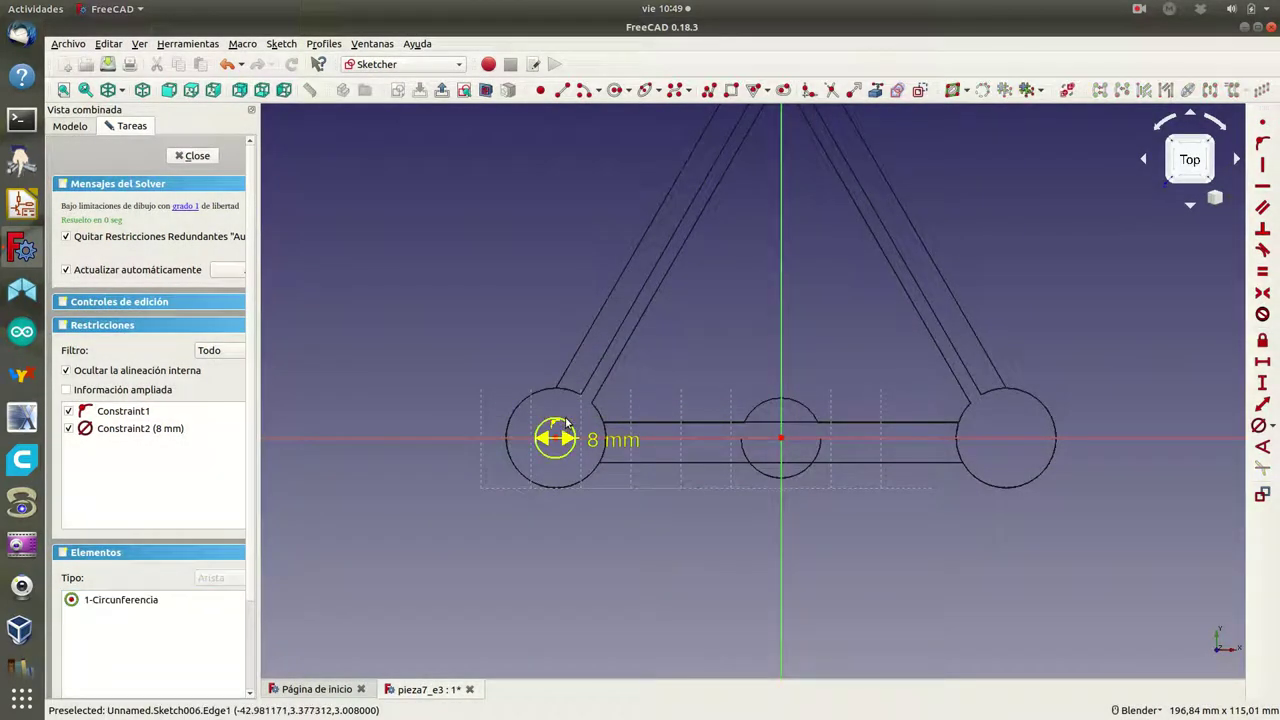
pyautogui.click(565, 421)
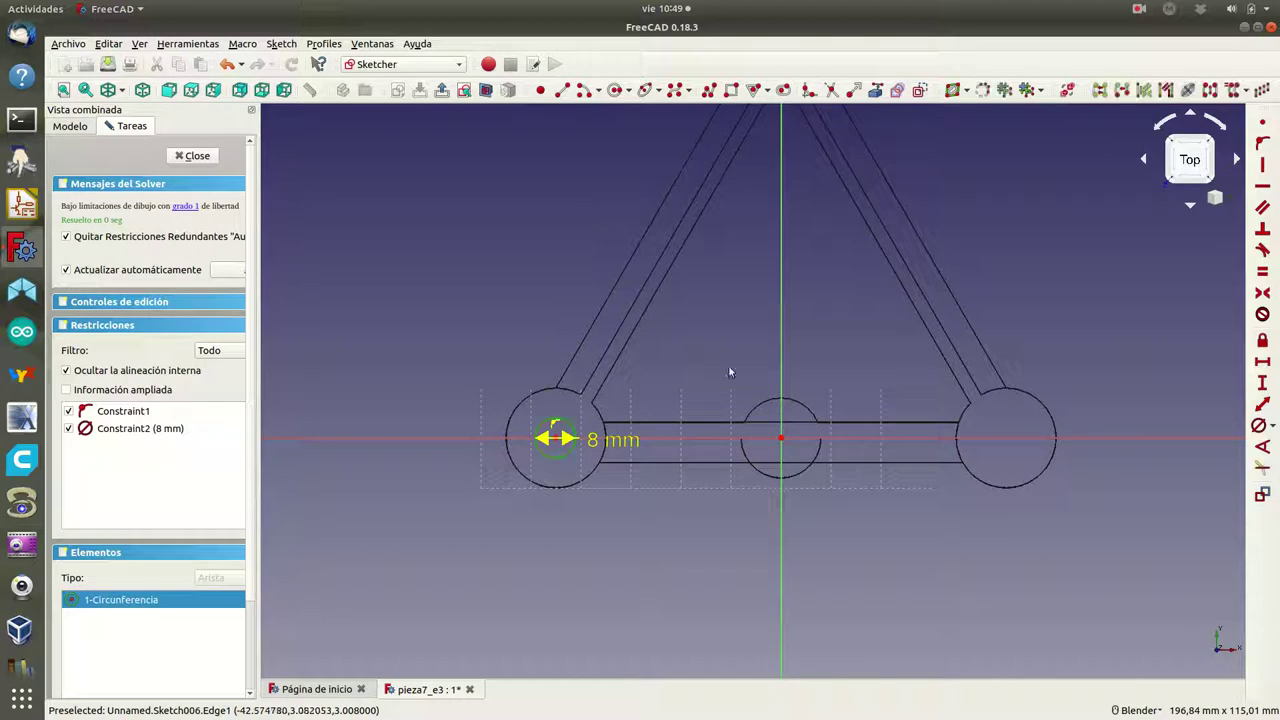
pyautogui.click(781, 327)
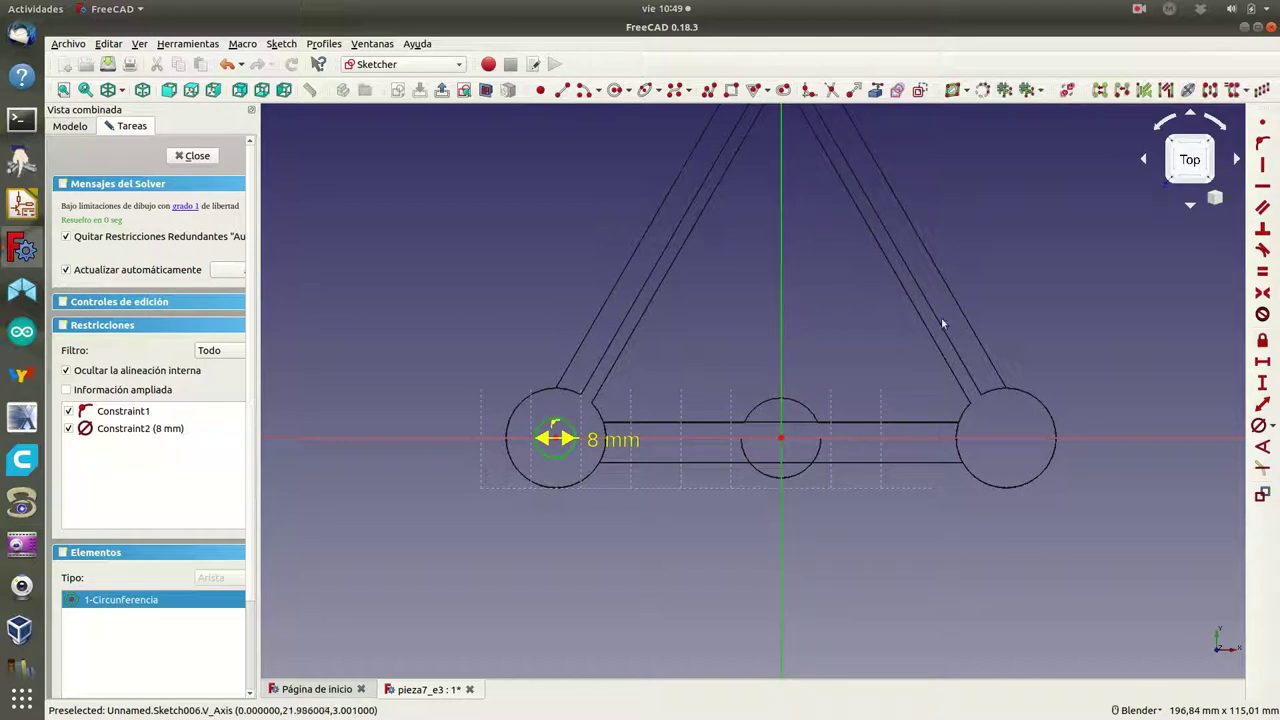
pyautogui.click(1262, 293)
pyautogui.click(799, 400)
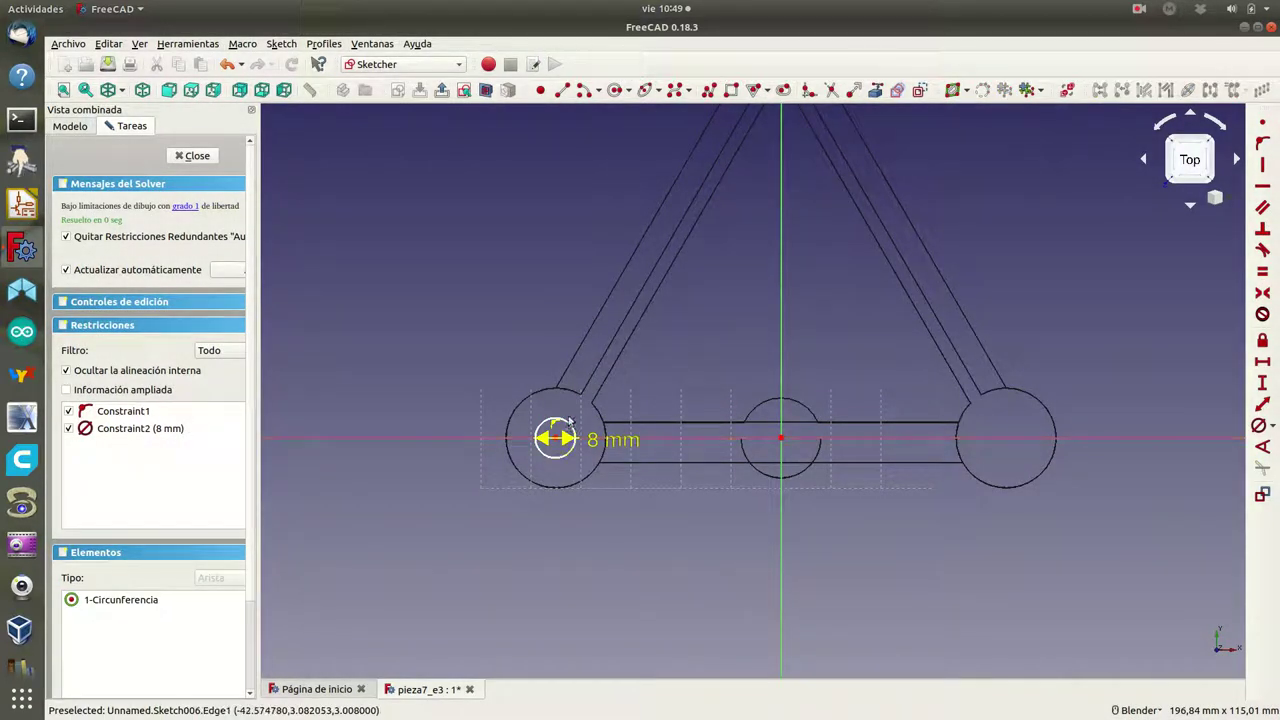
pyautogui.click(567, 426)
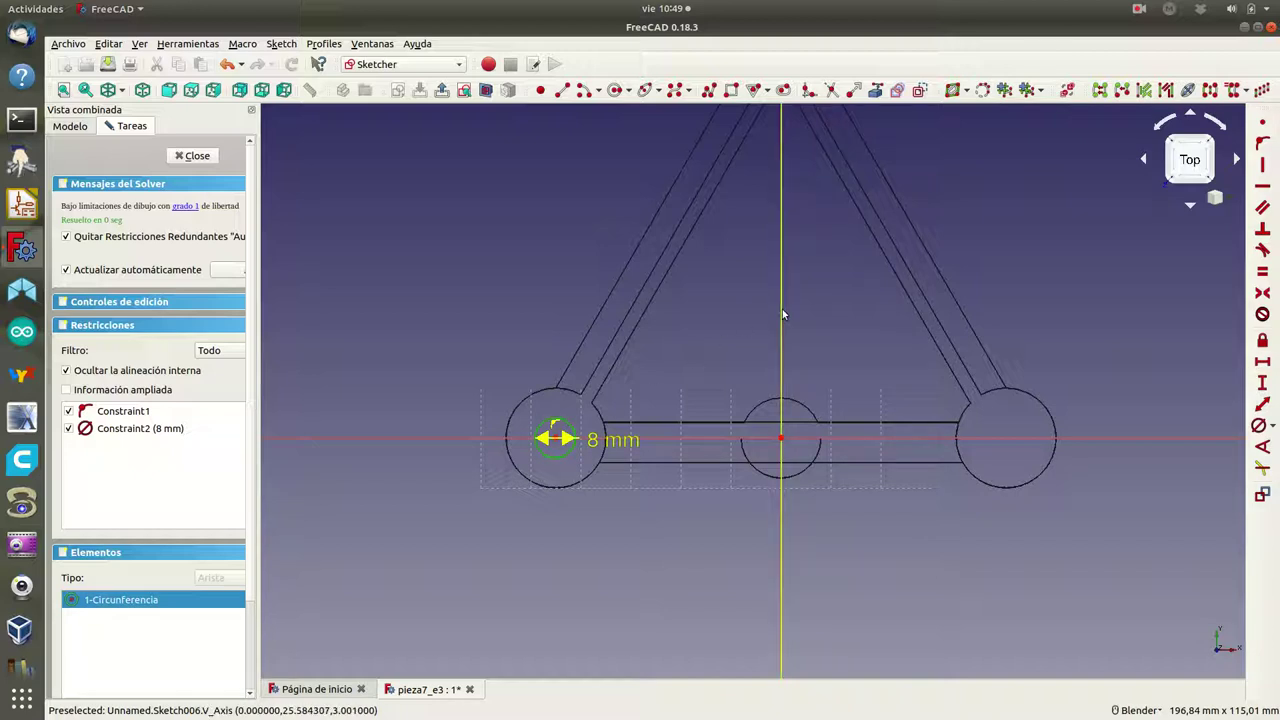
pyautogui.click(1261, 293)
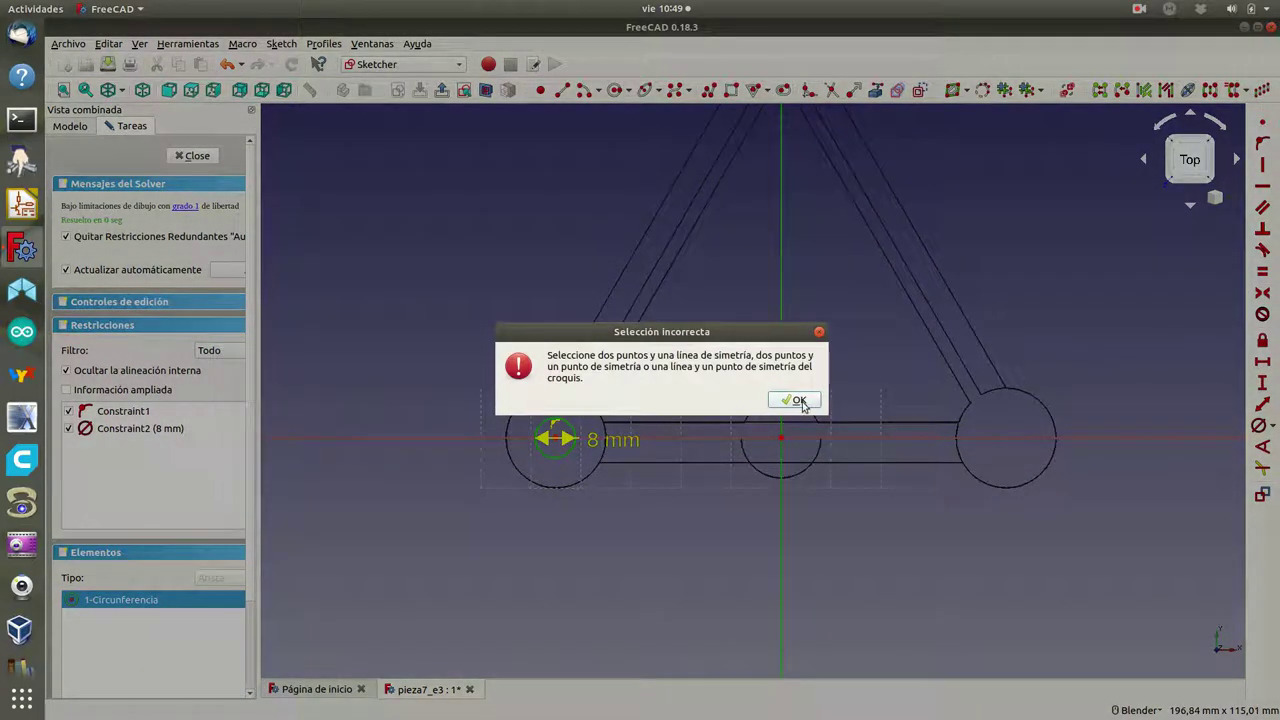
pyautogui.click(800, 403)
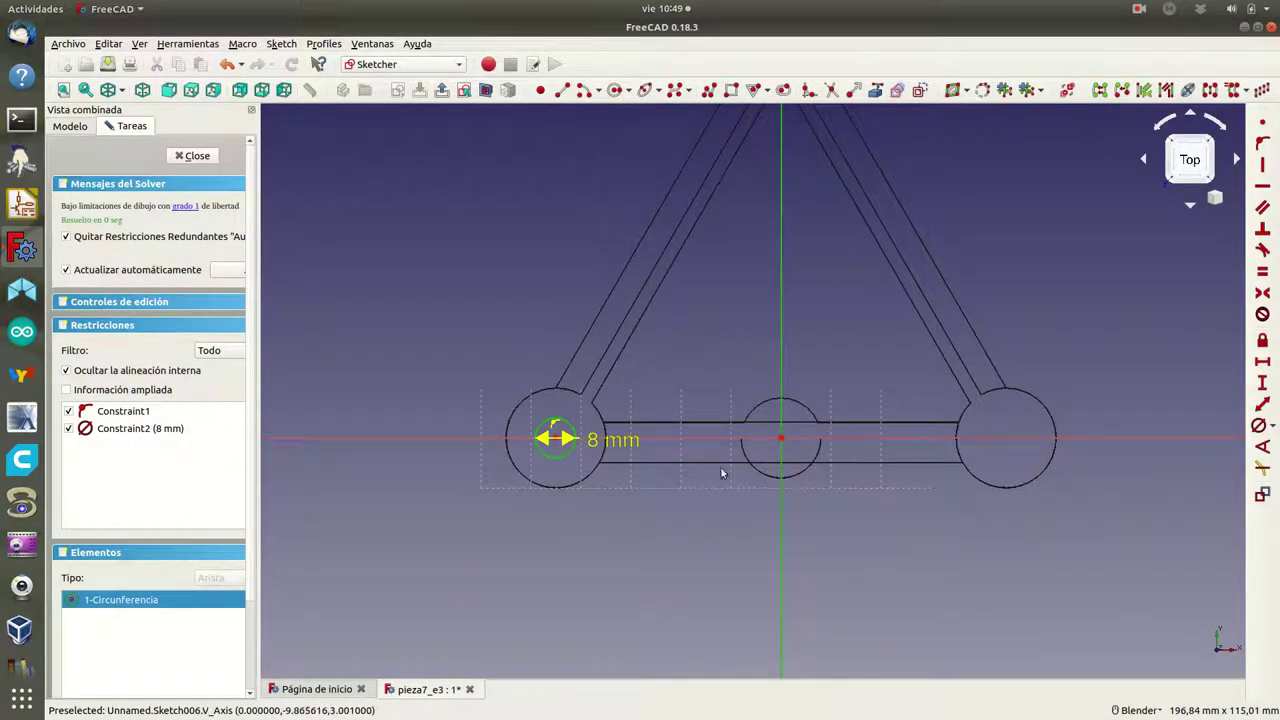
pyautogui.click(605, 525)
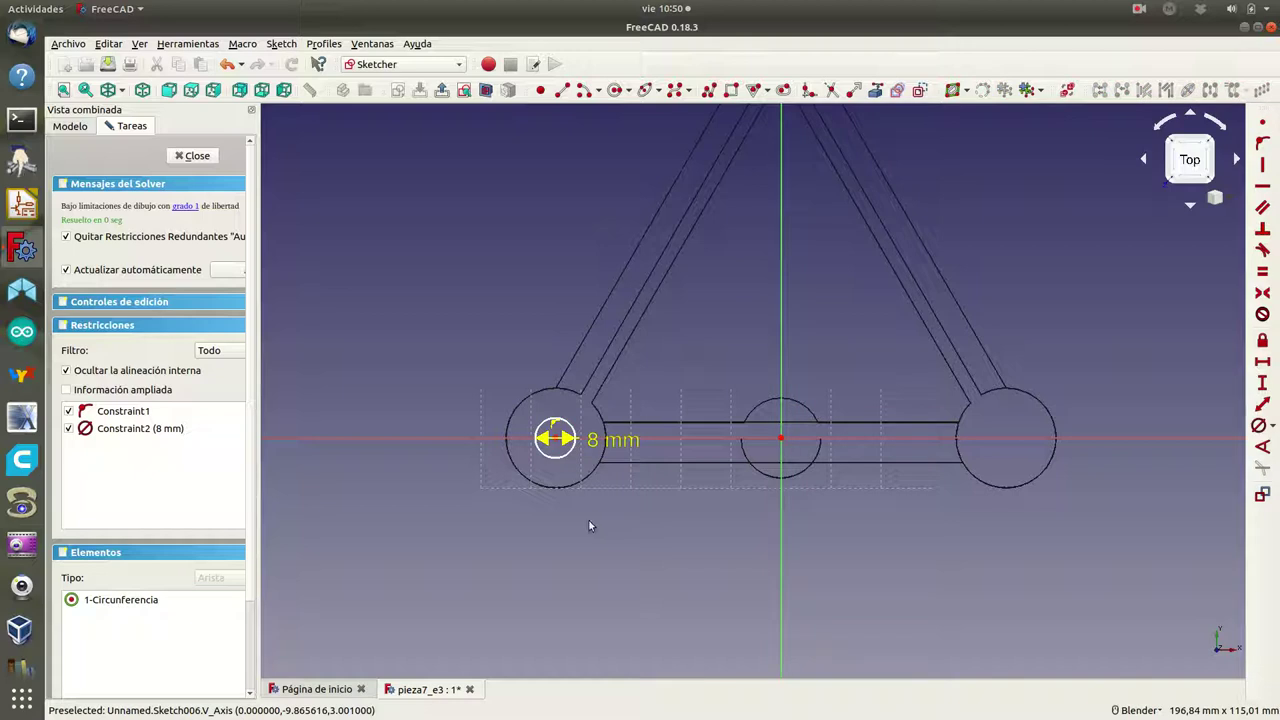
pyautogui.moveTo(557, 410)
pyautogui.mouseDown()
pyautogui.moveTo(574, 407)
pyautogui.moveTo(556, 438)
pyautogui.mouseUp()
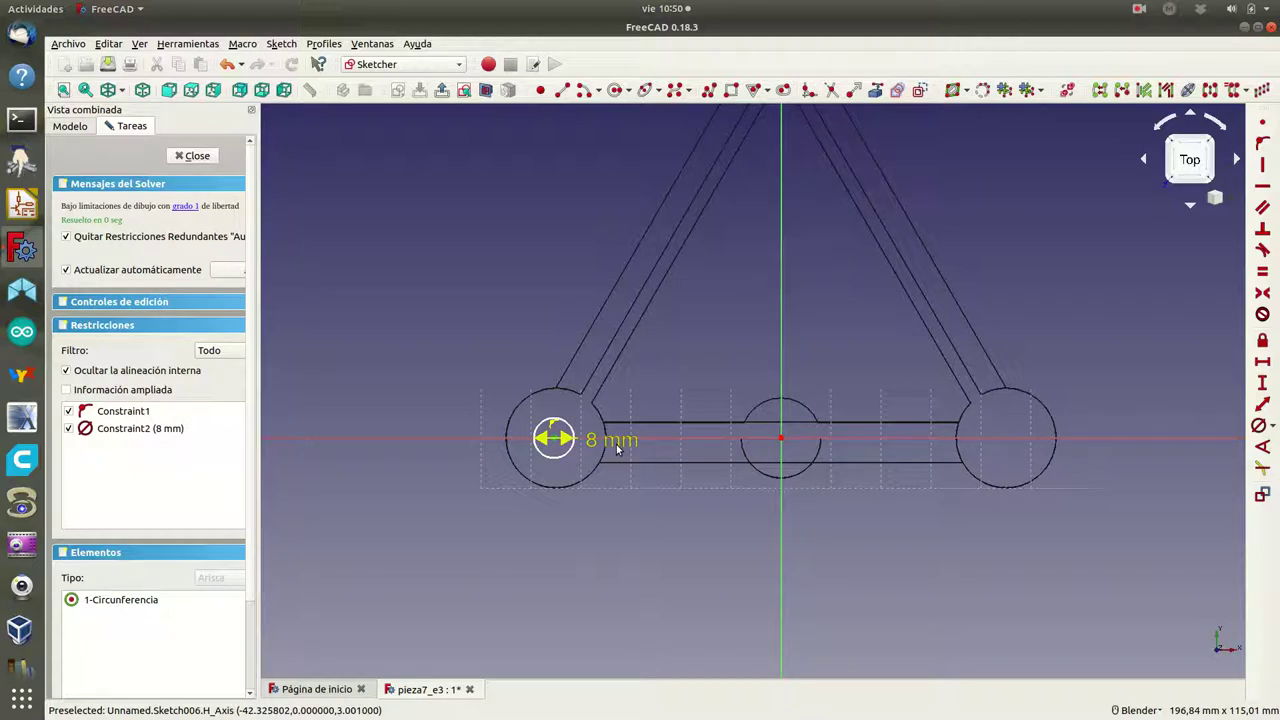
# - Constrain the left circle's centre 45 mm horizontally from the sketch origin
pyautogui.click(781, 440)
pyautogui.click(1263, 363)
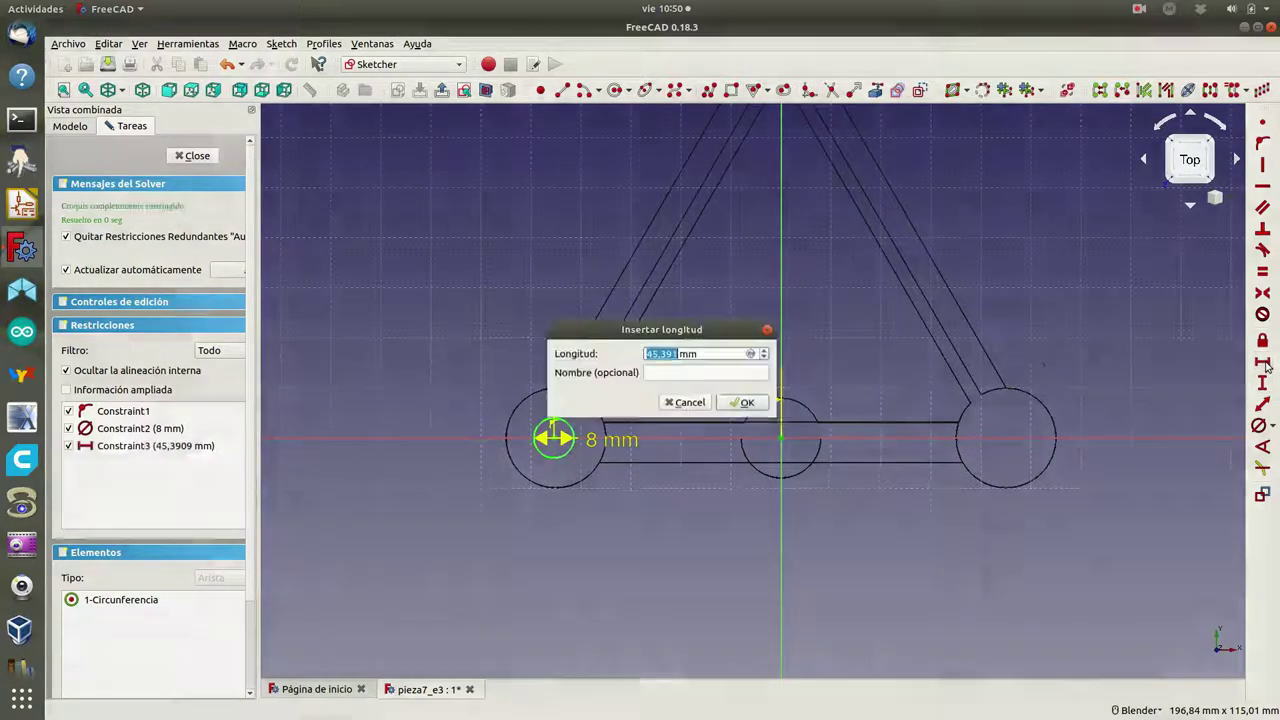
pyautogui.write('45')
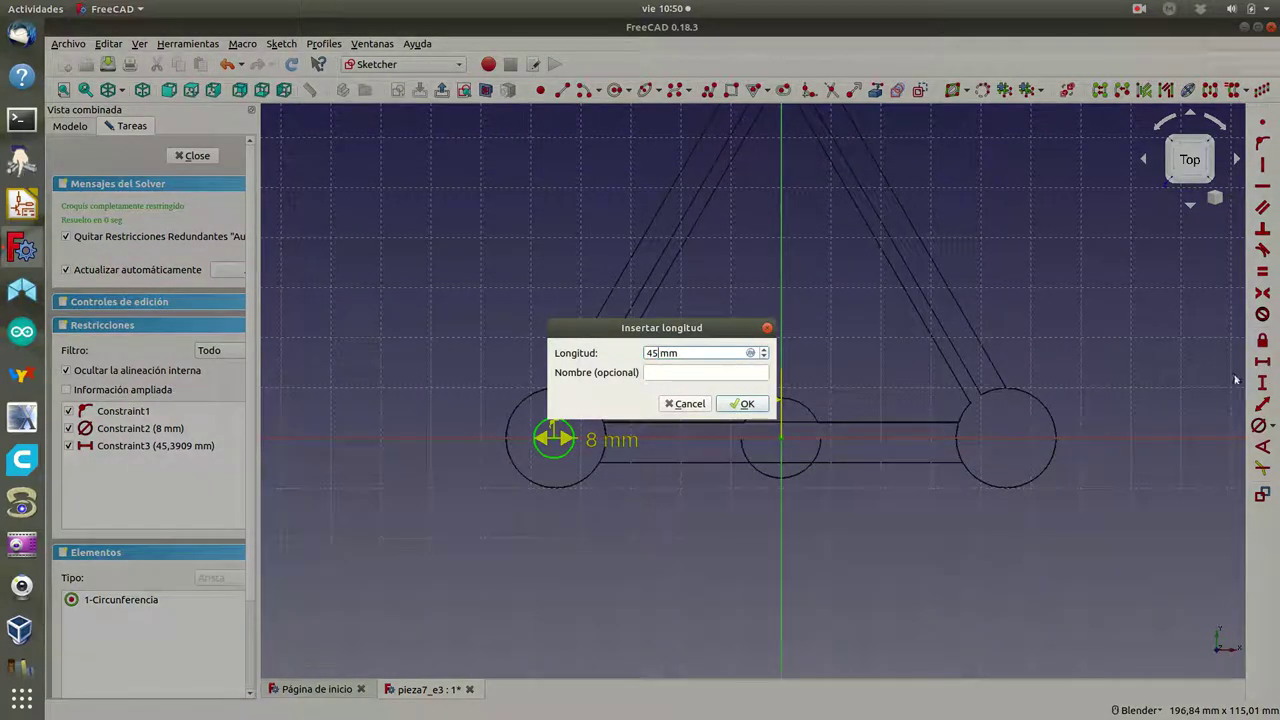
pyautogui.click(759, 405)
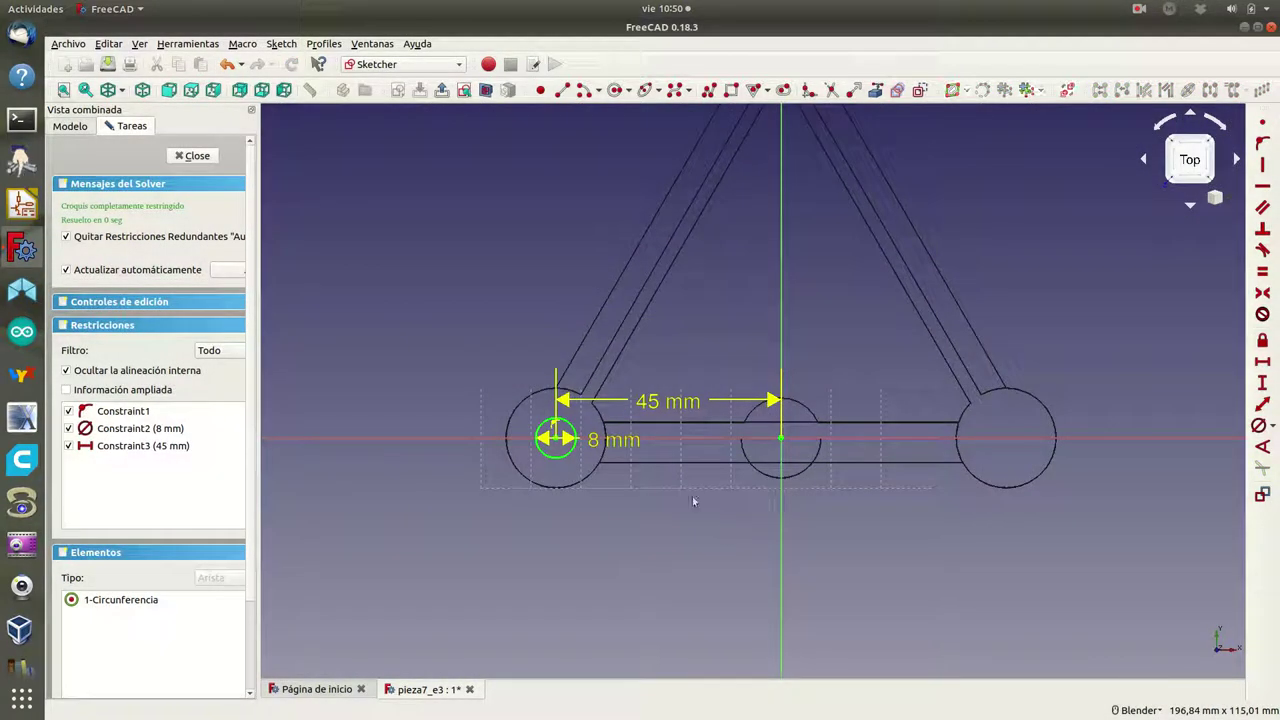
# - Clone the 8 mm circle onto the right lobe after a rejected symmetry attempt
pyautogui.click(573, 426)
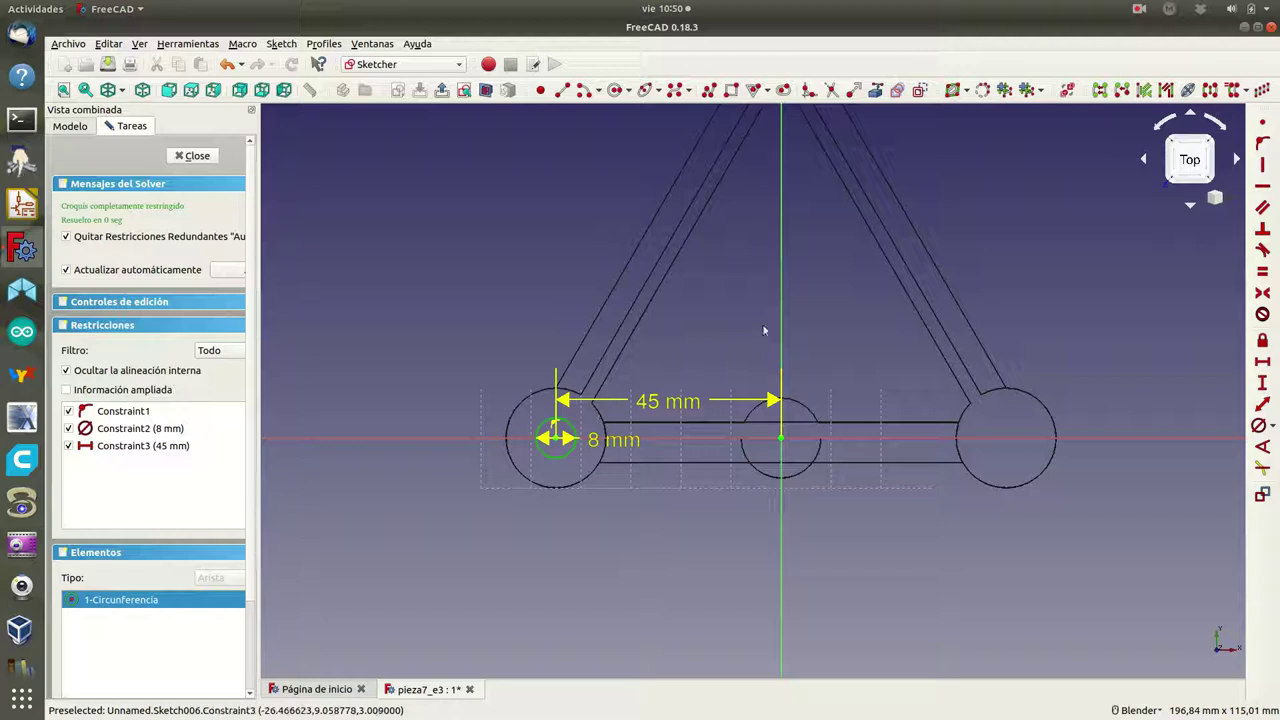
pyautogui.click(1262, 294)
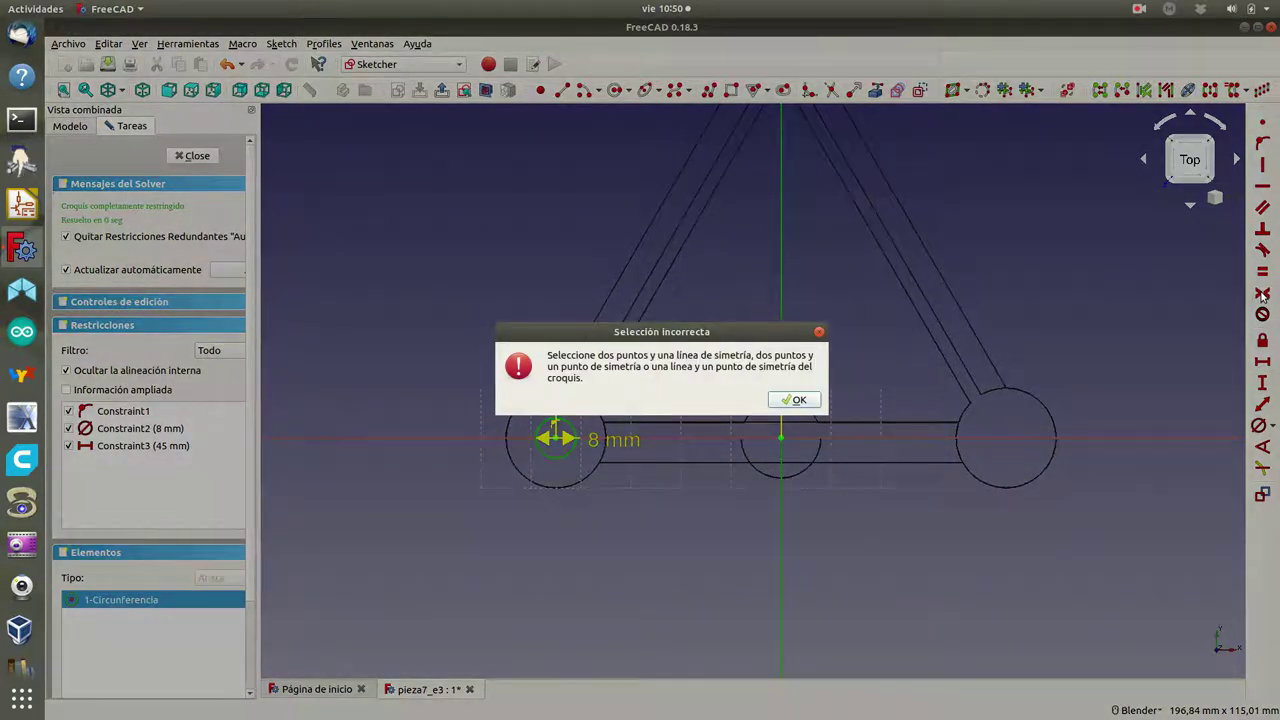
pyautogui.click(795, 400)
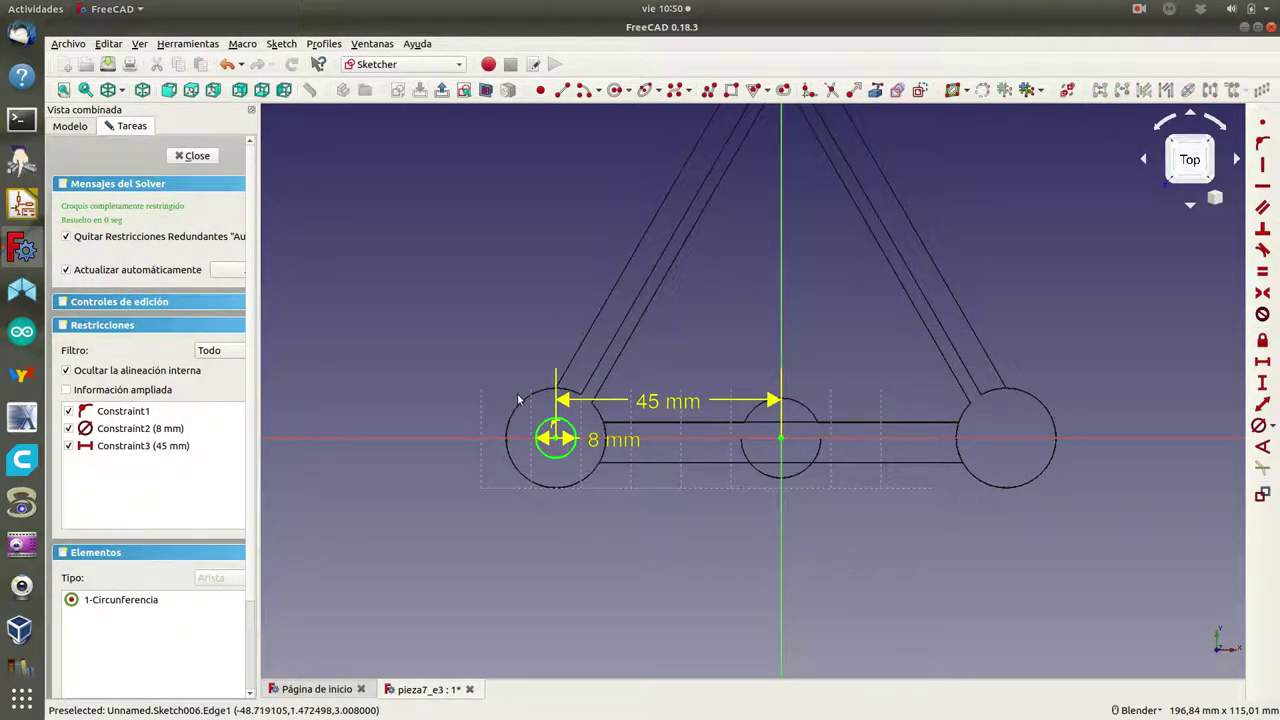
pyautogui.click(565, 428)
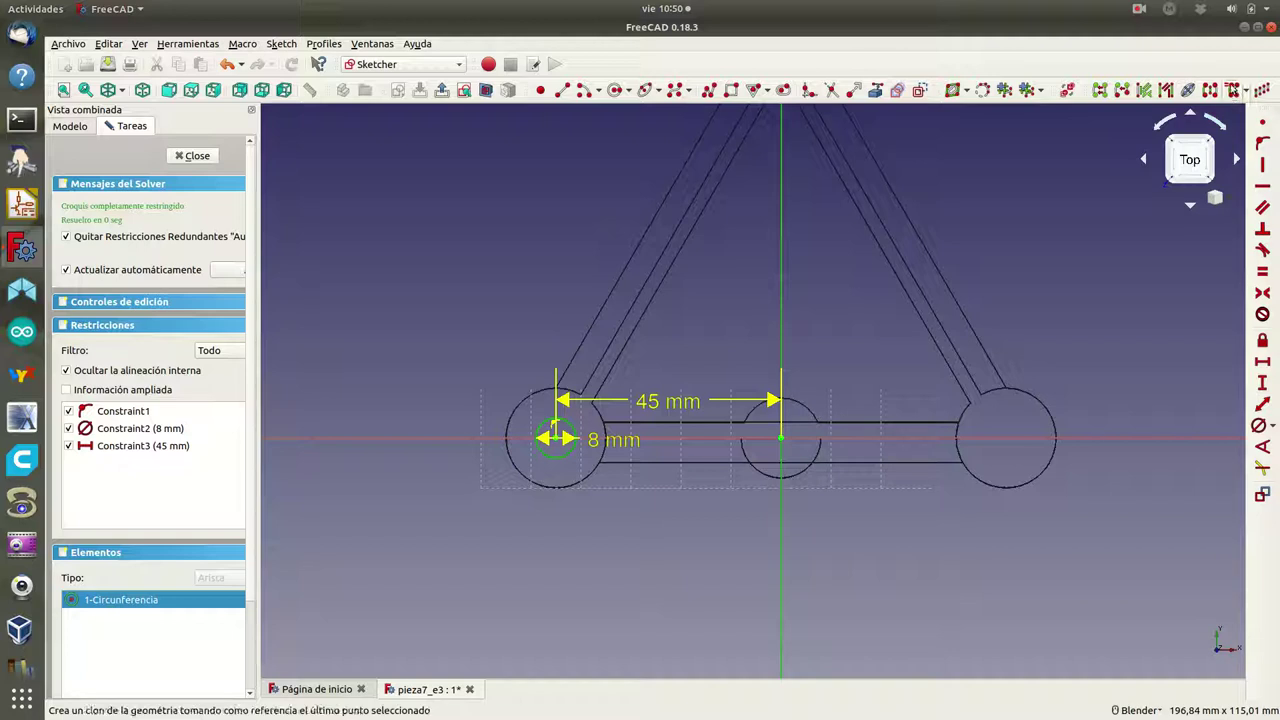
pyautogui.click(1210, 90)
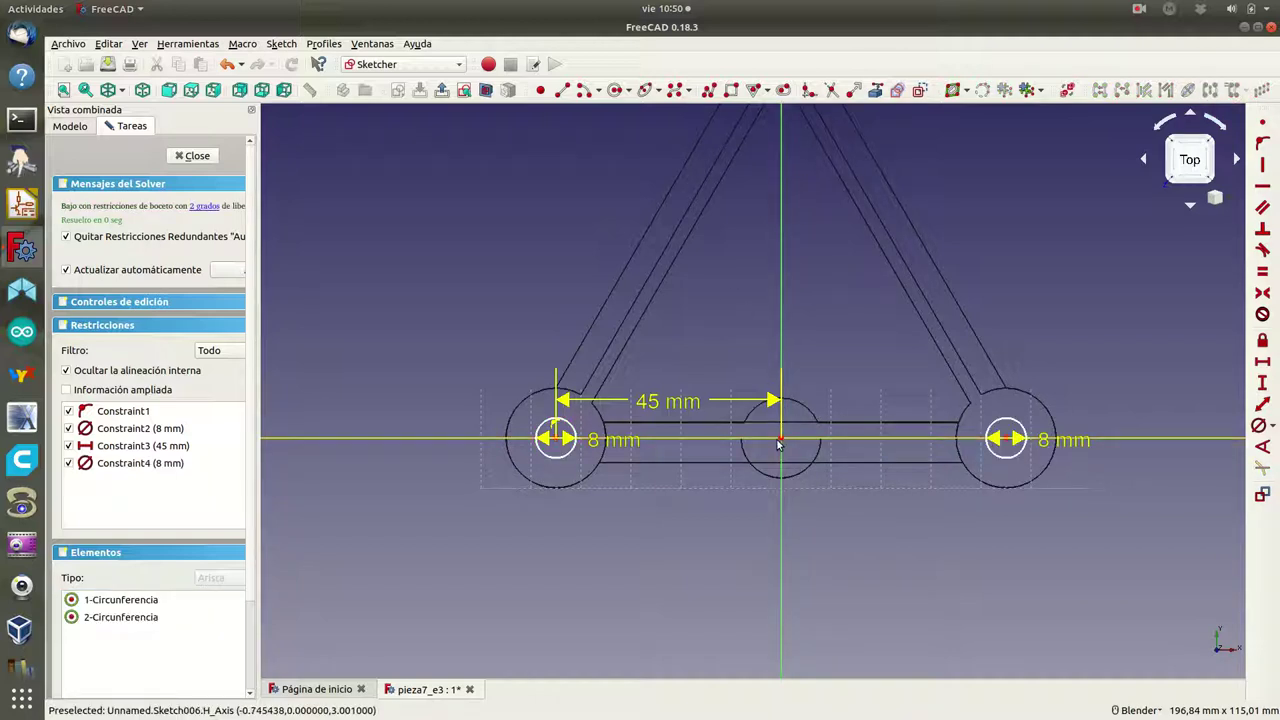
# - Draw a circle in the top lobe with a 12,5 mm diameter
pyautogui.scroll(-2, 818, 241)
pyautogui.scroll(-2, 818, 241)
pyautogui.scroll(-2, 818, 241)
pyautogui.scroll(2, 812, 162)
pyautogui.scroll(3, 815, 157)
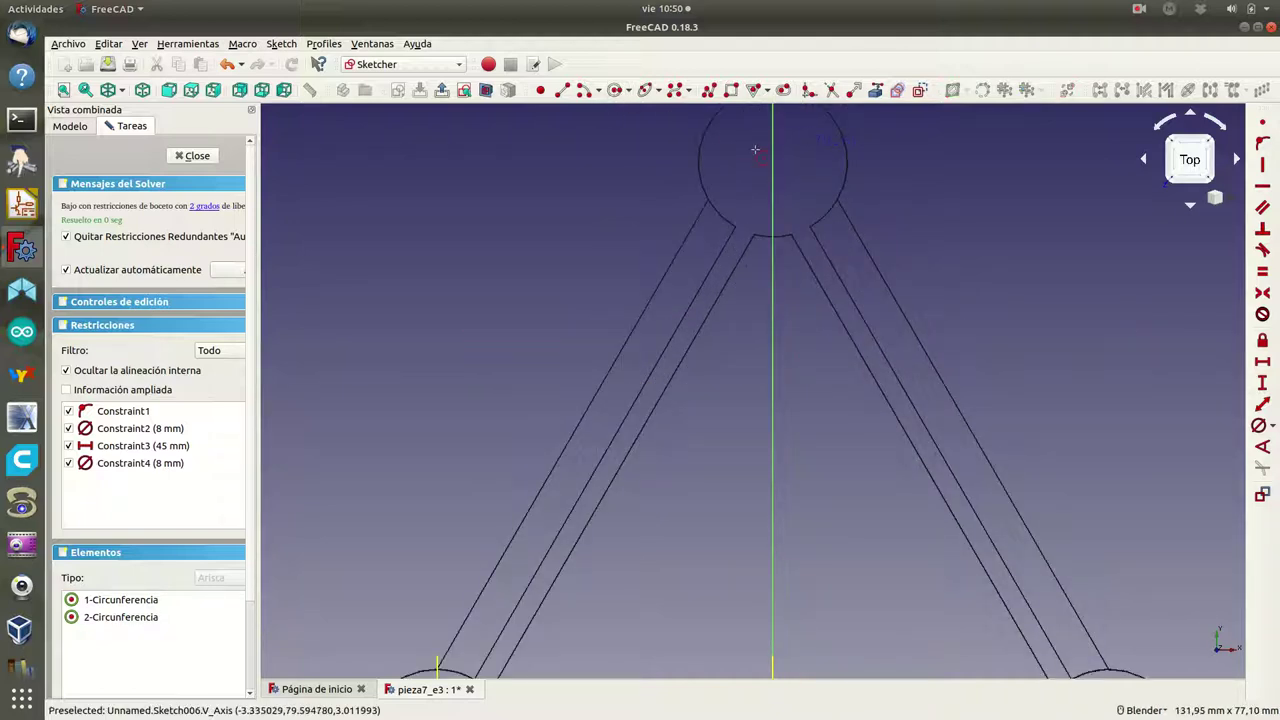
pyautogui.click(771, 150)
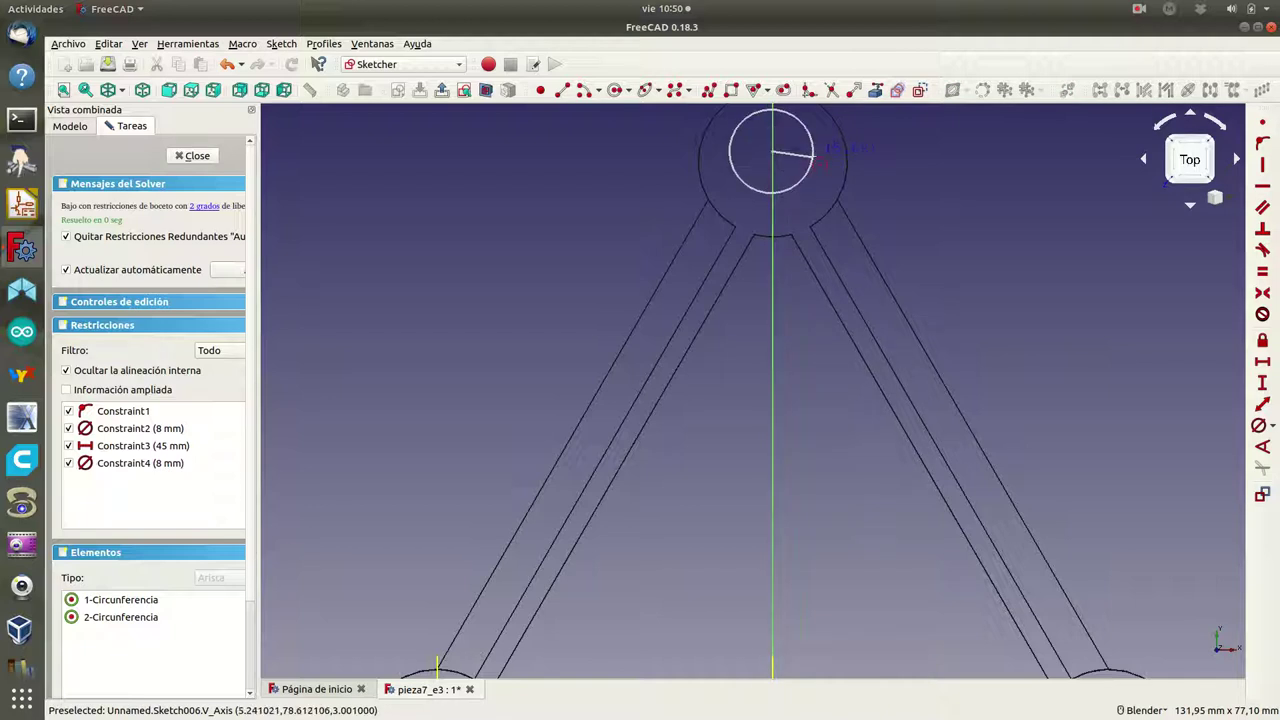
pyautogui.click(804, 178)
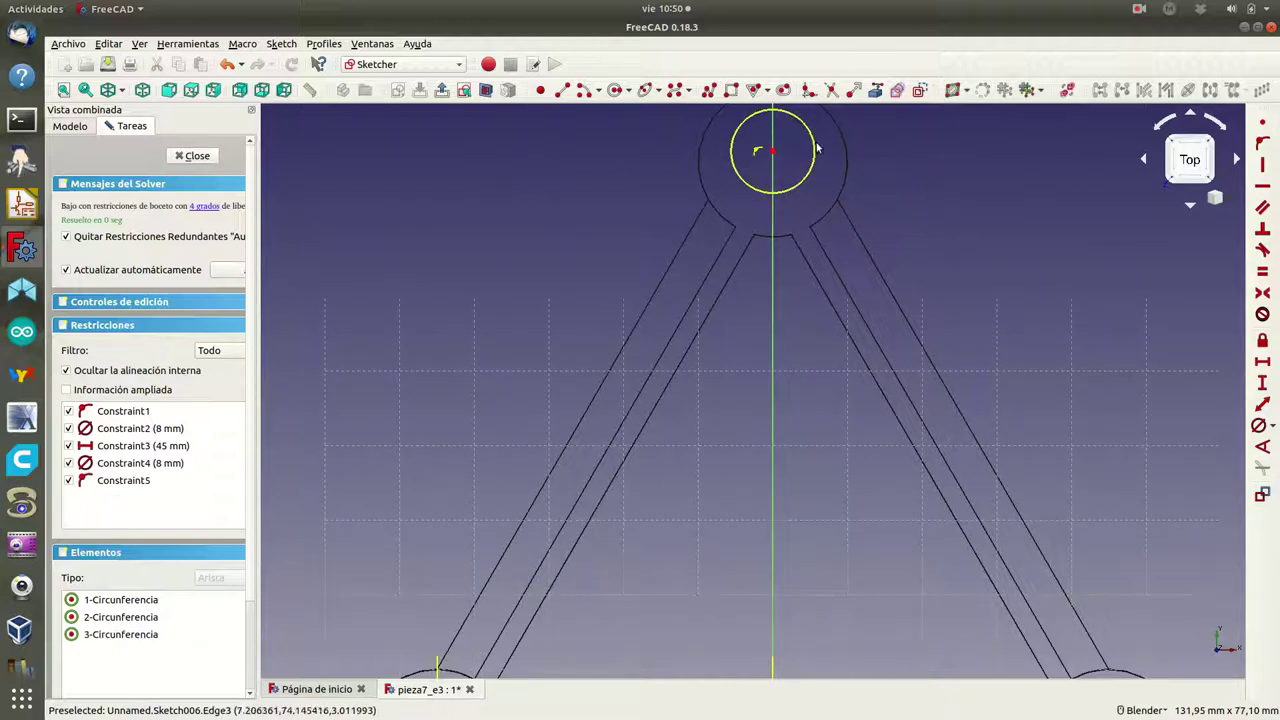
pyautogui.click(814, 146)
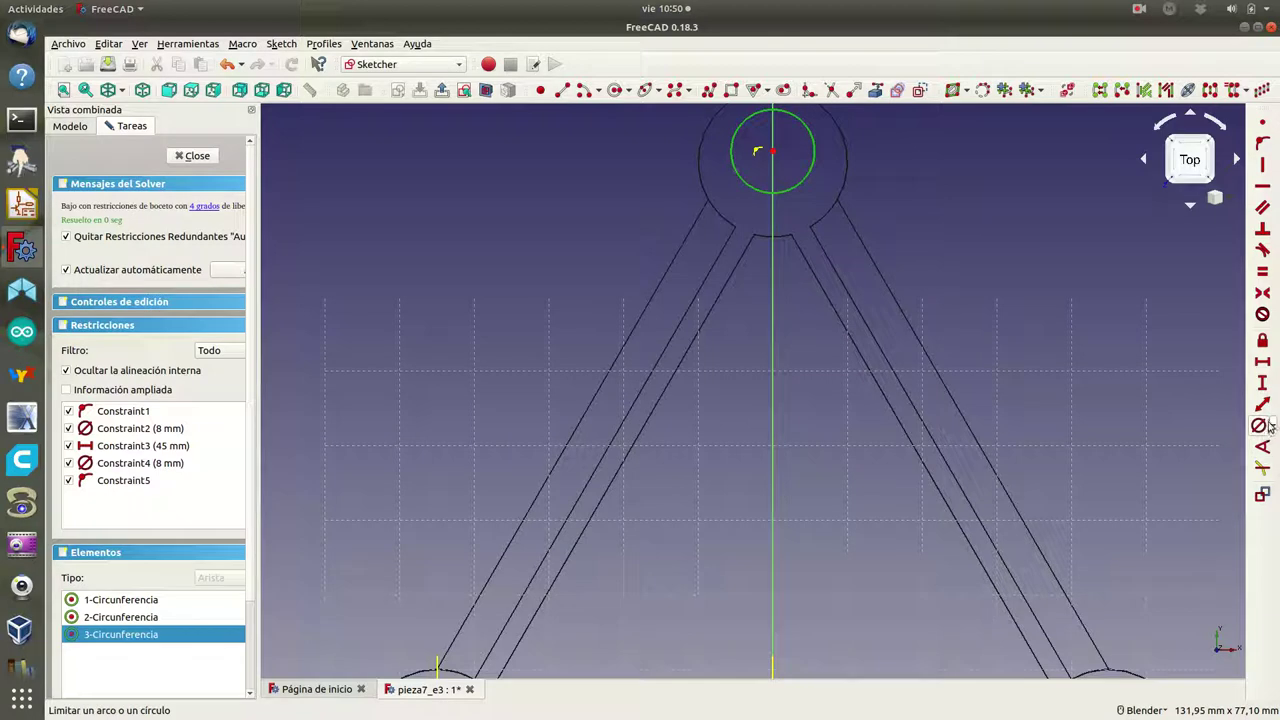
pyautogui.click(1259, 426)
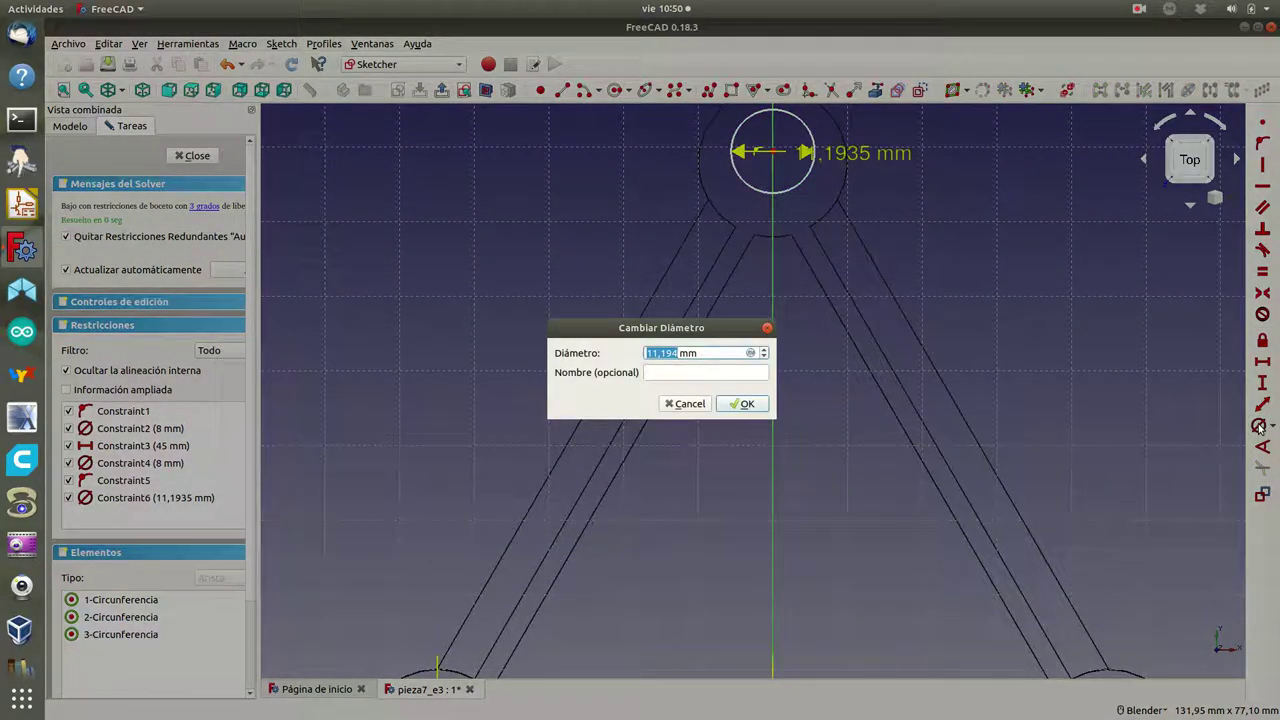
pyautogui.write('12,5')
pyautogui.click(741, 403)
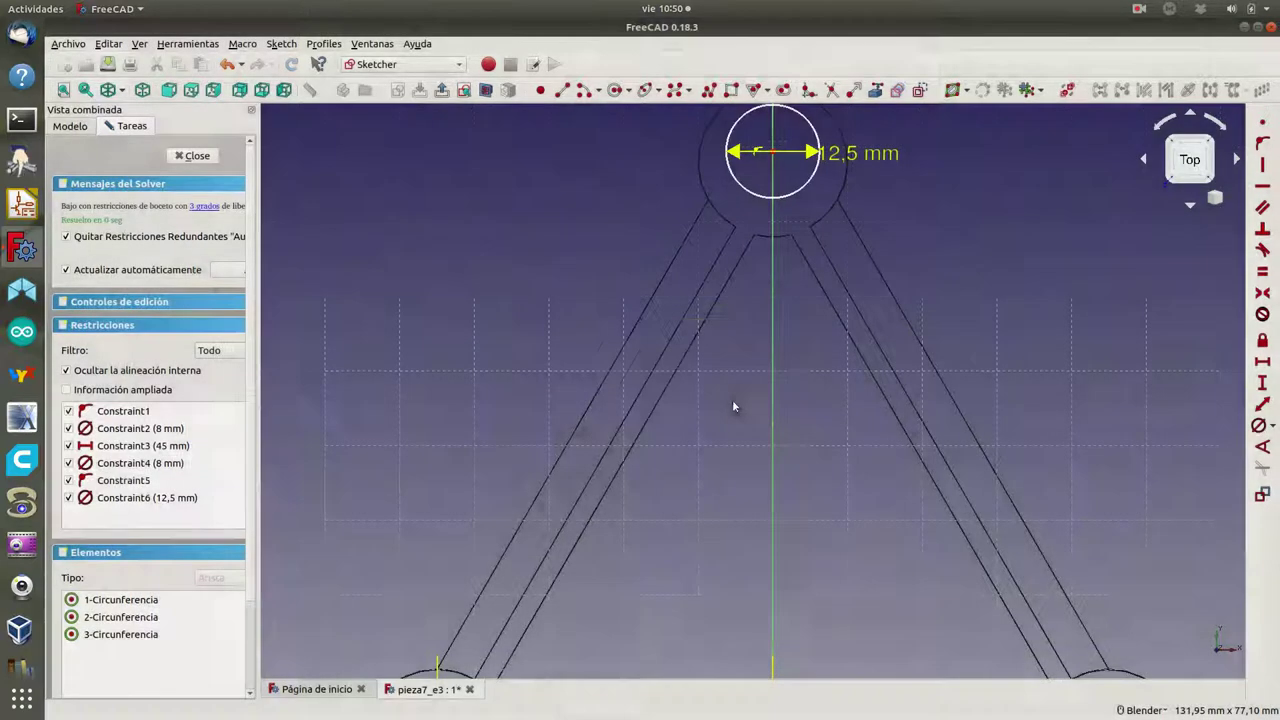
# - Set the distance between the top and bottom-right hole centres to 90 mm
pyautogui.scroll(-5, 1026, 354)
pyautogui.scroll(4, 986, 348)
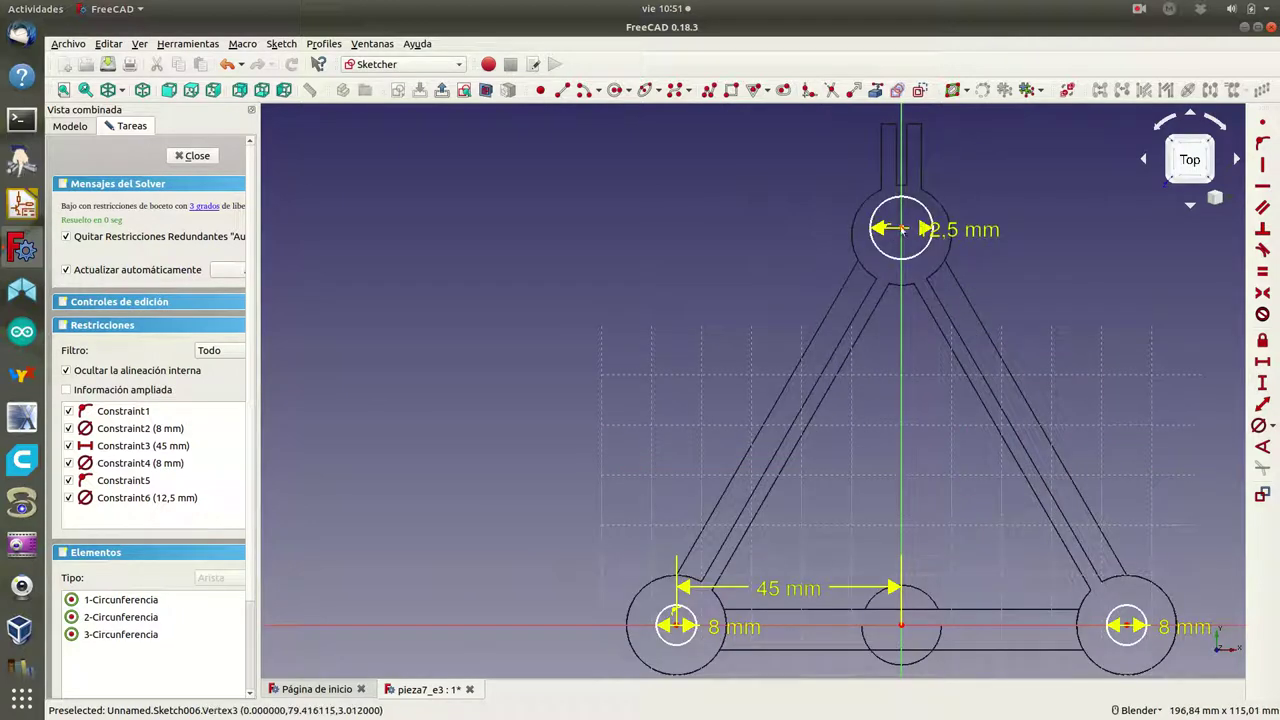
pyautogui.click(1128, 628)
pyautogui.click(1264, 405)
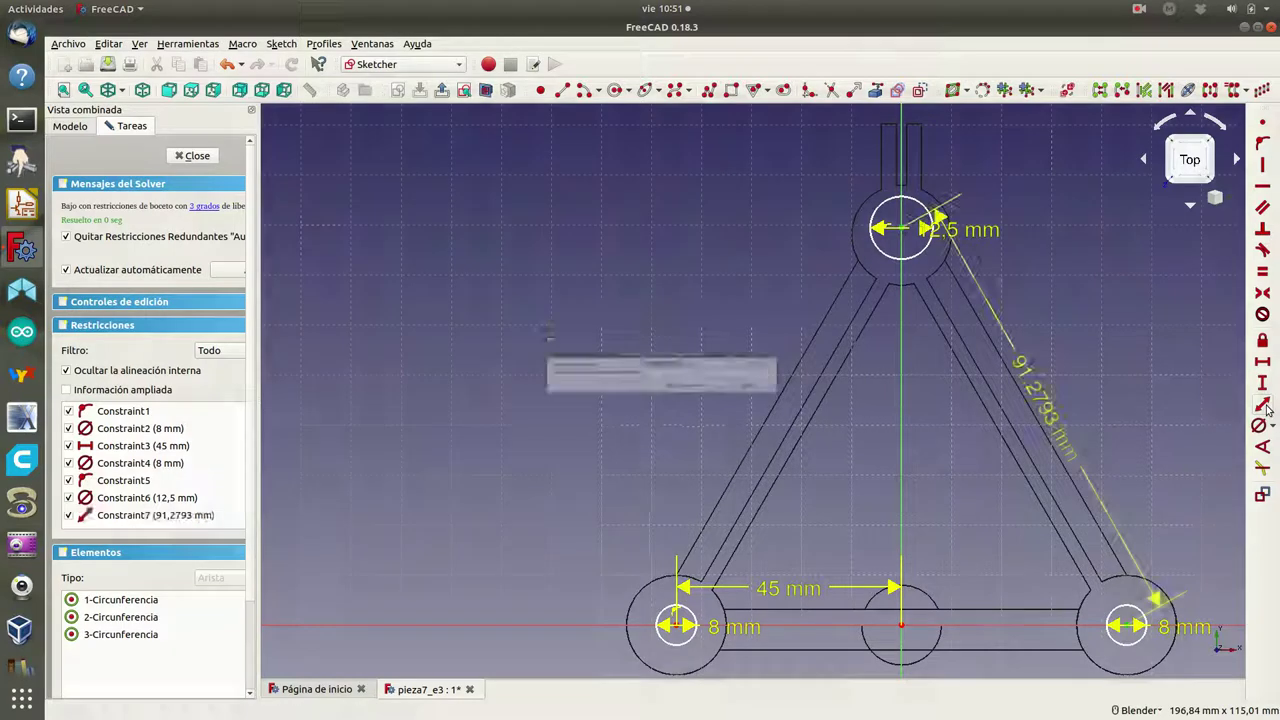
pyautogui.write('90')
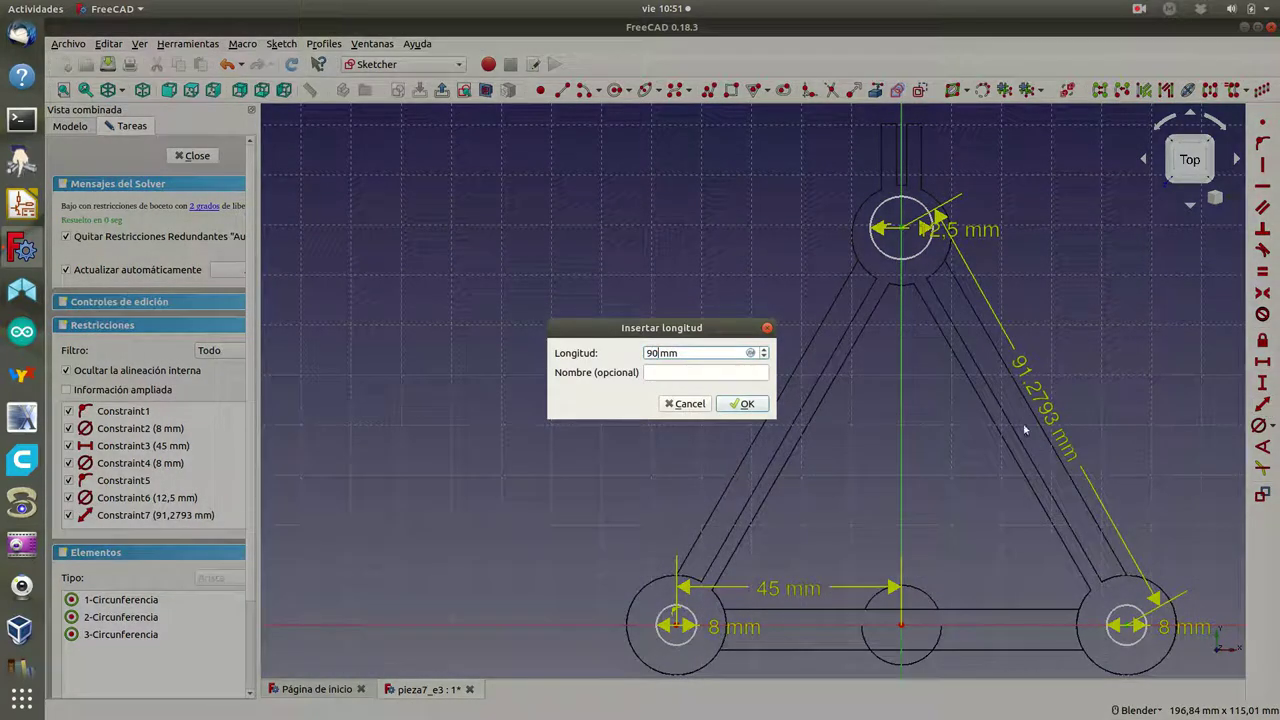
pyautogui.click(748, 403)
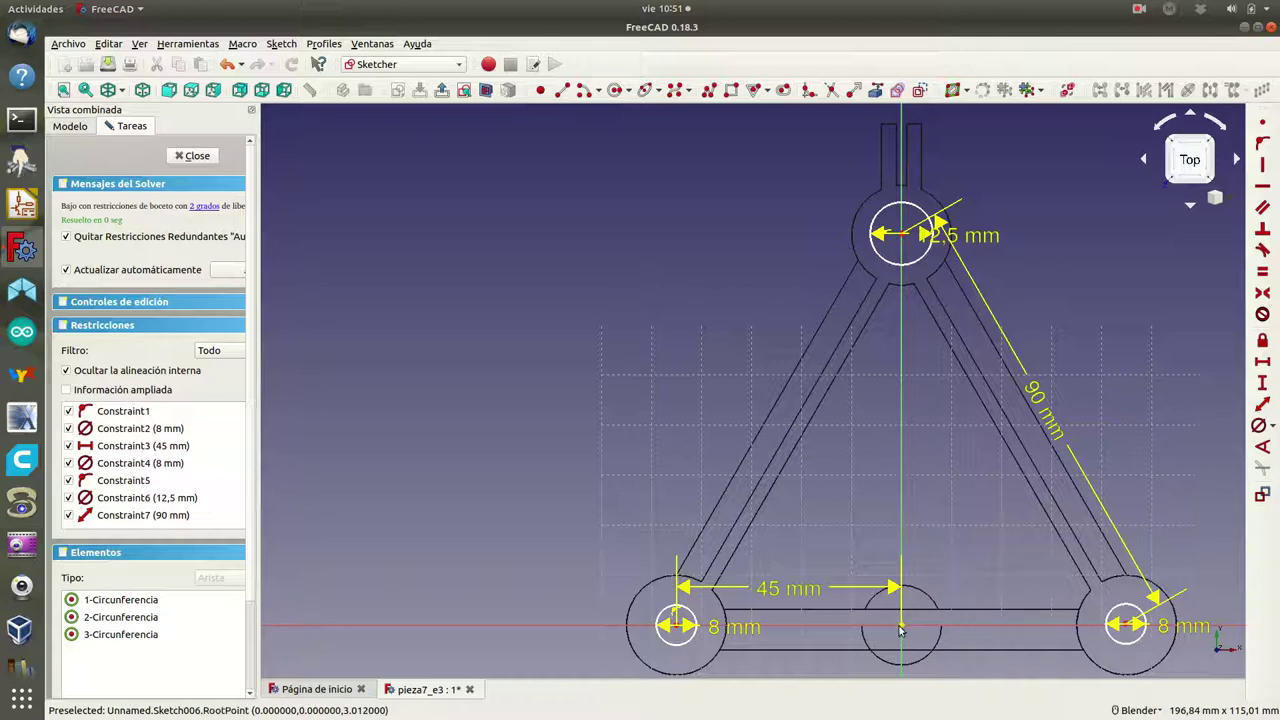
# - Draw a 4 mm diameter circle centred on the sketch origin
pyautogui.click(615, 91)
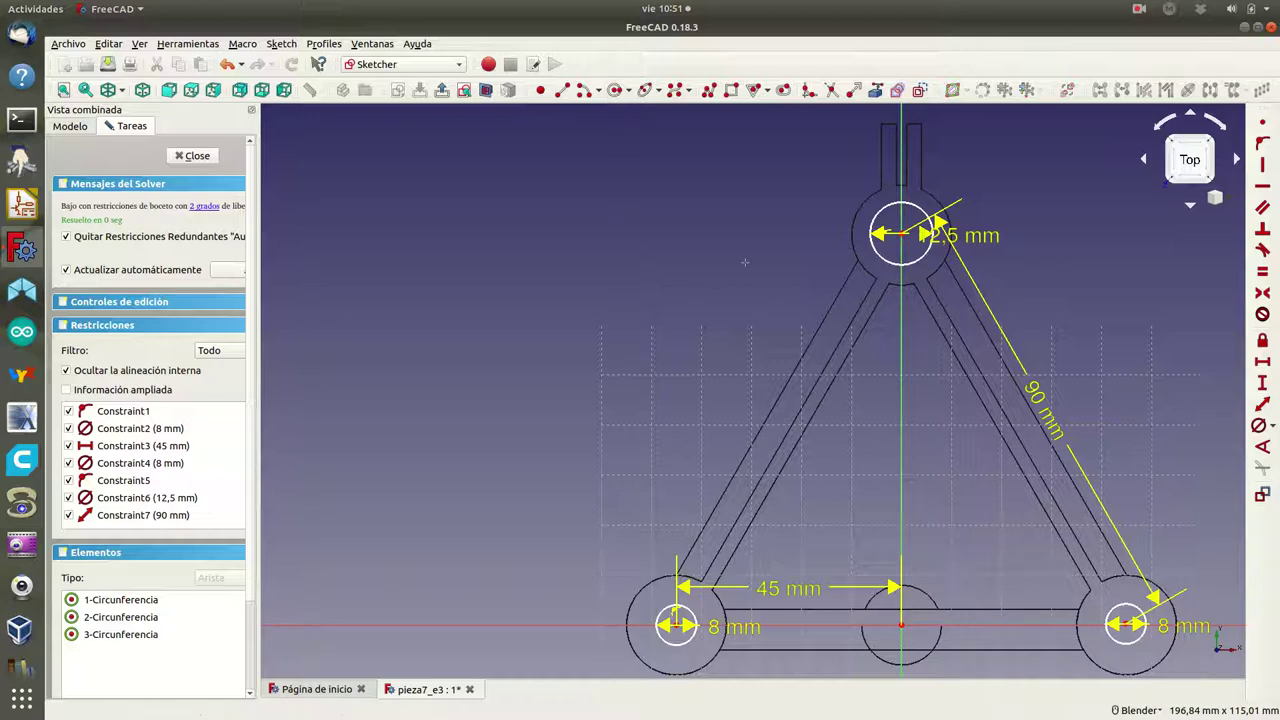
pyautogui.click(900, 625)
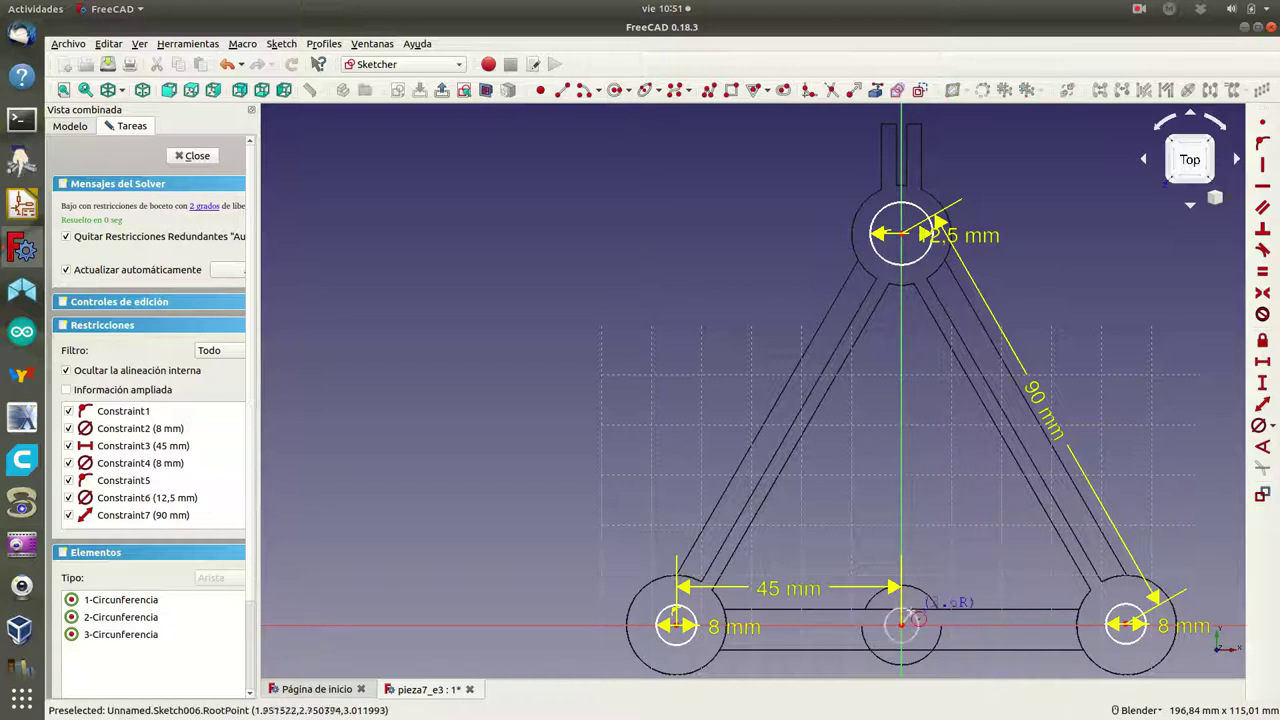
pyautogui.click(915, 616)
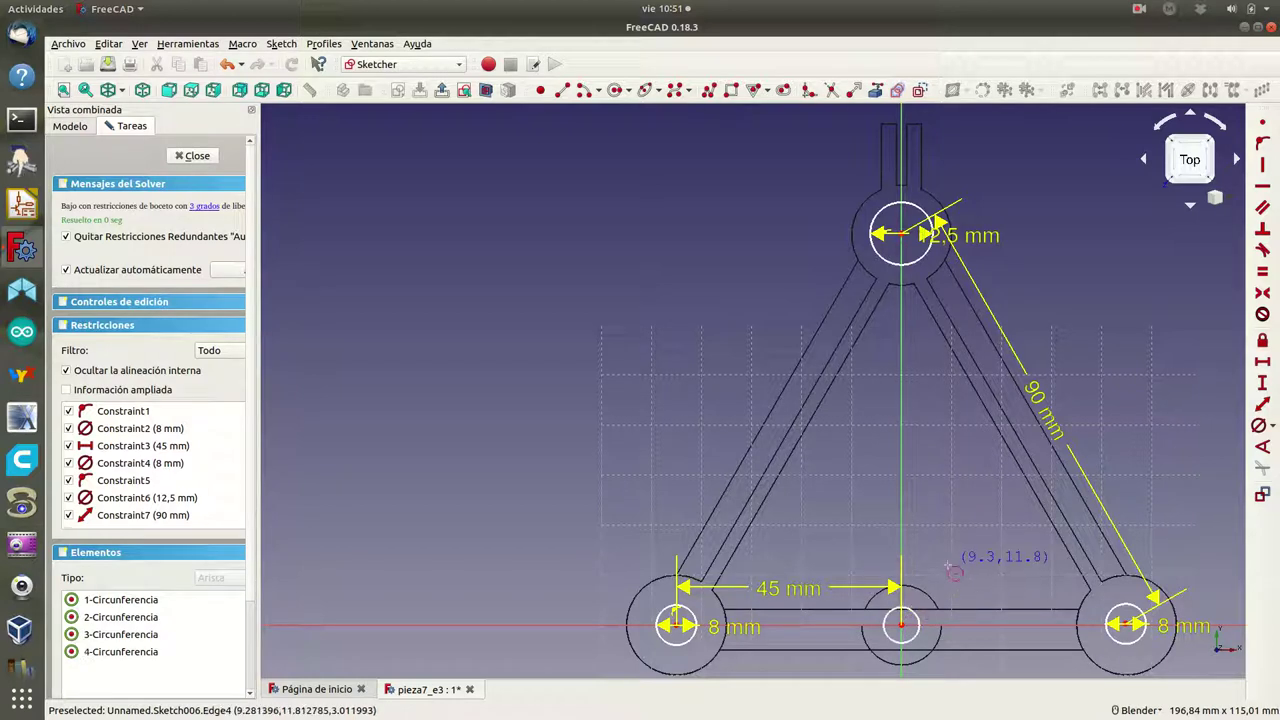
pyautogui.click(913, 621)
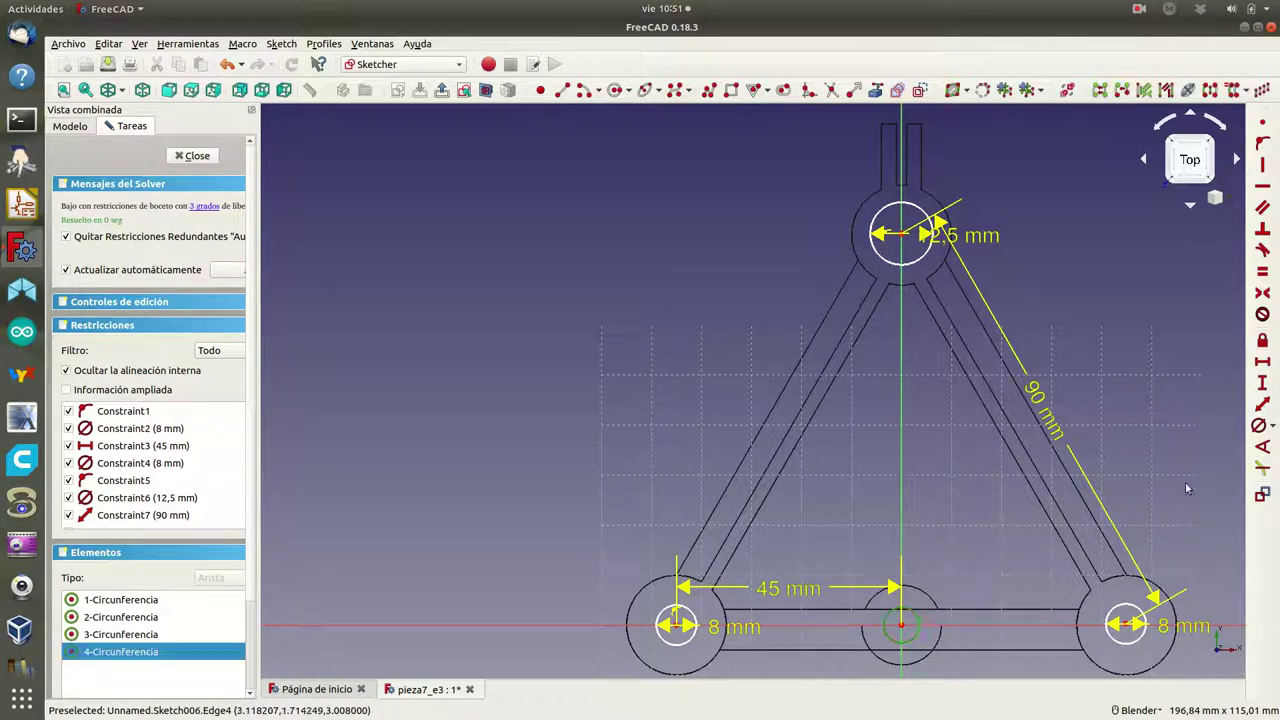
pyautogui.click(1260, 427)
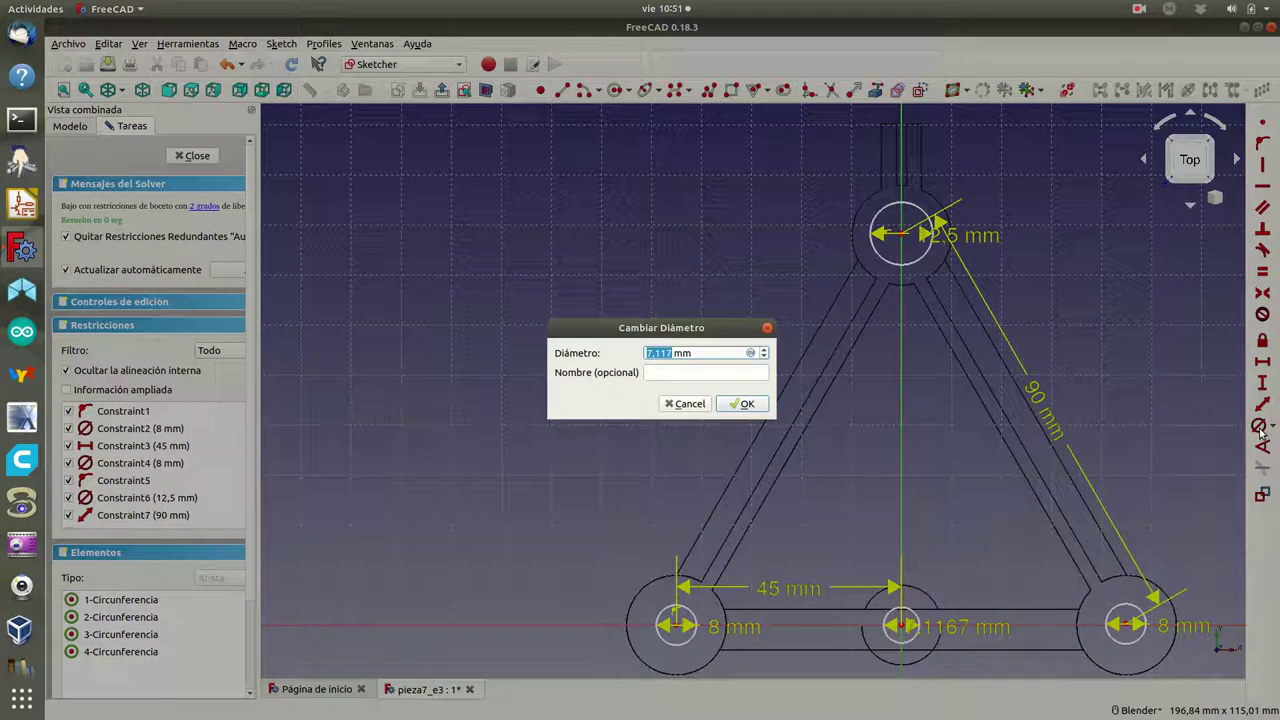
pyautogui.write('4')
pyautogui.click(740, 404)
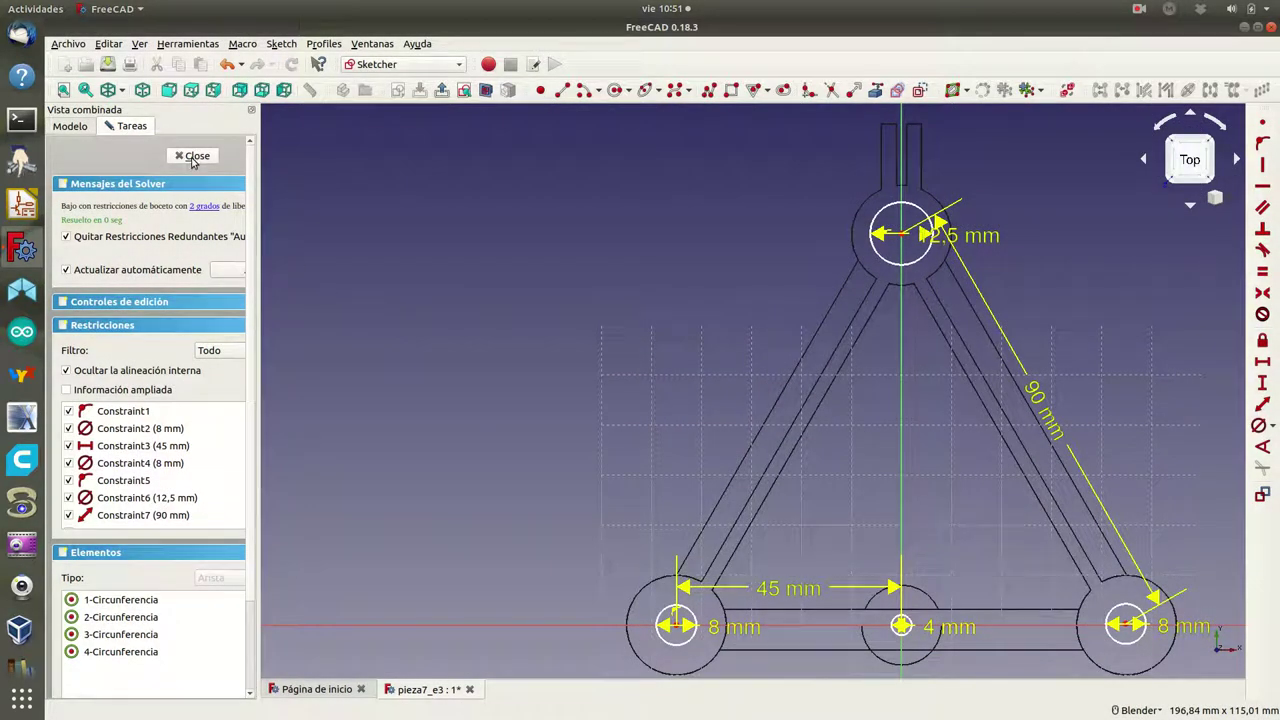
# - Close the sketch and pocket its circles Through all
pyautogui.click(193, 157)
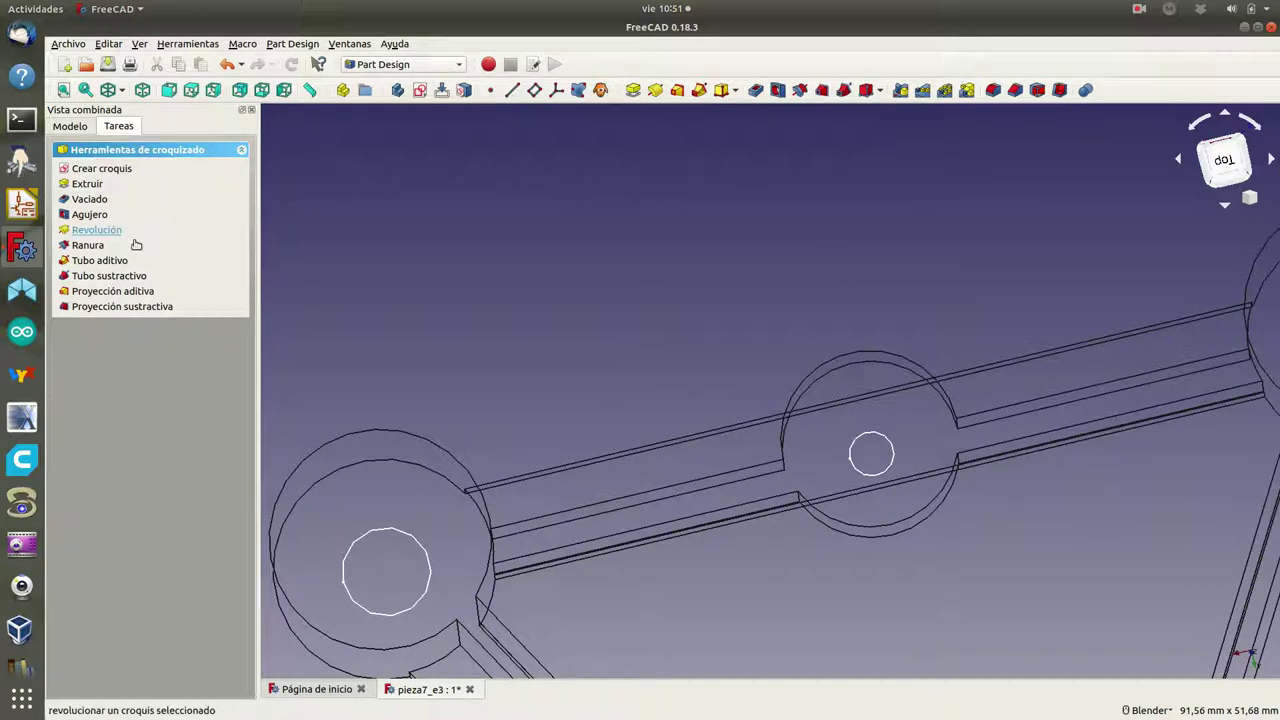
pyautogui.click(88, 200)
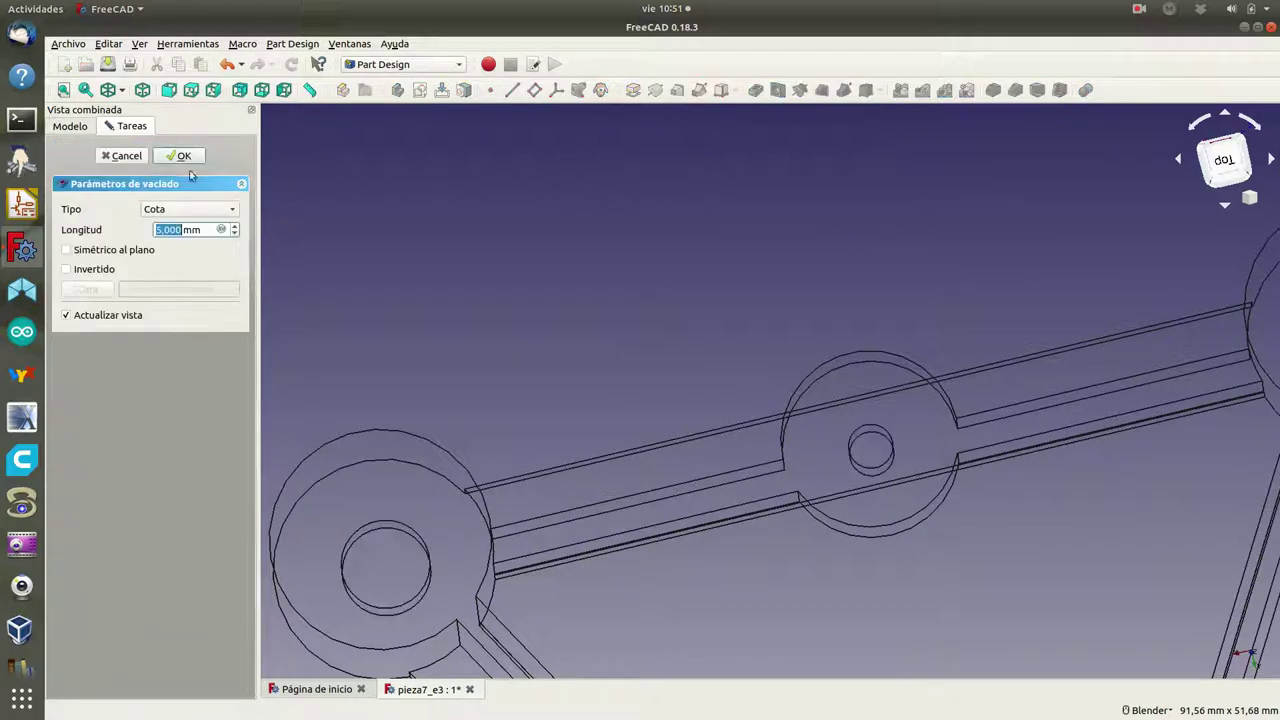
pyautogui.click(234, 209)
pyautogui.click(199, 227)
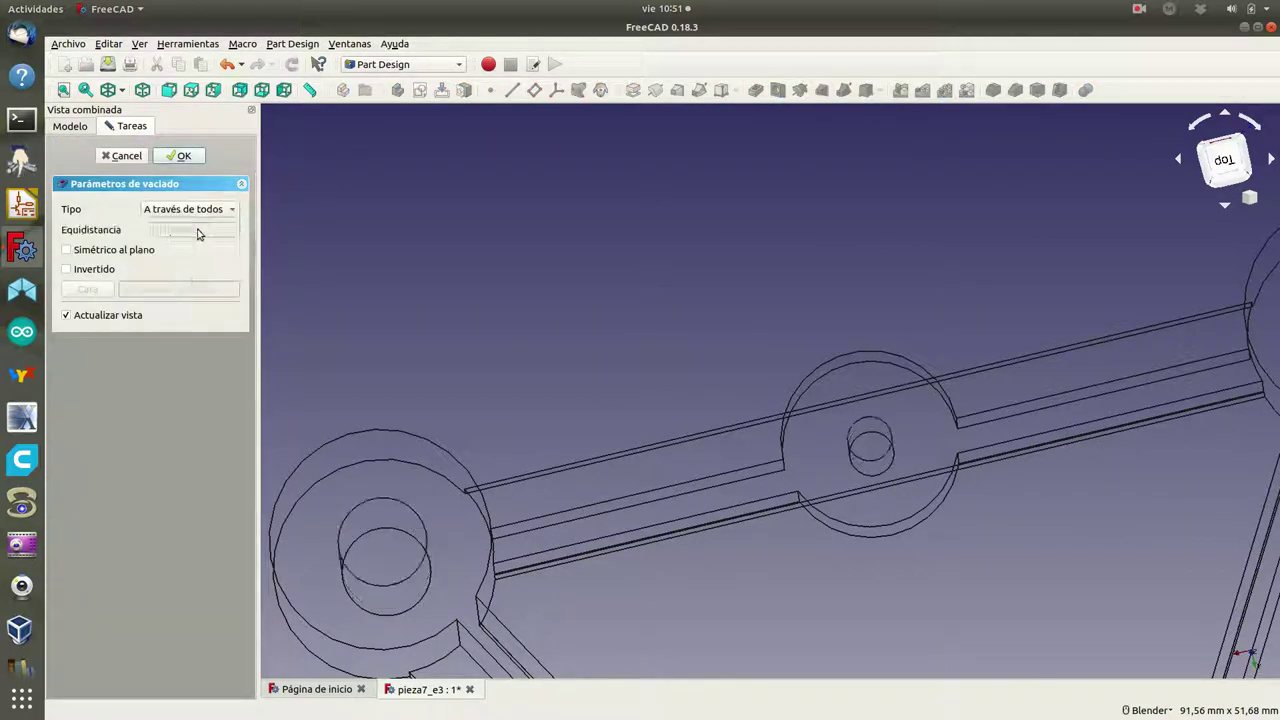
pyautogui.click(179, 156)
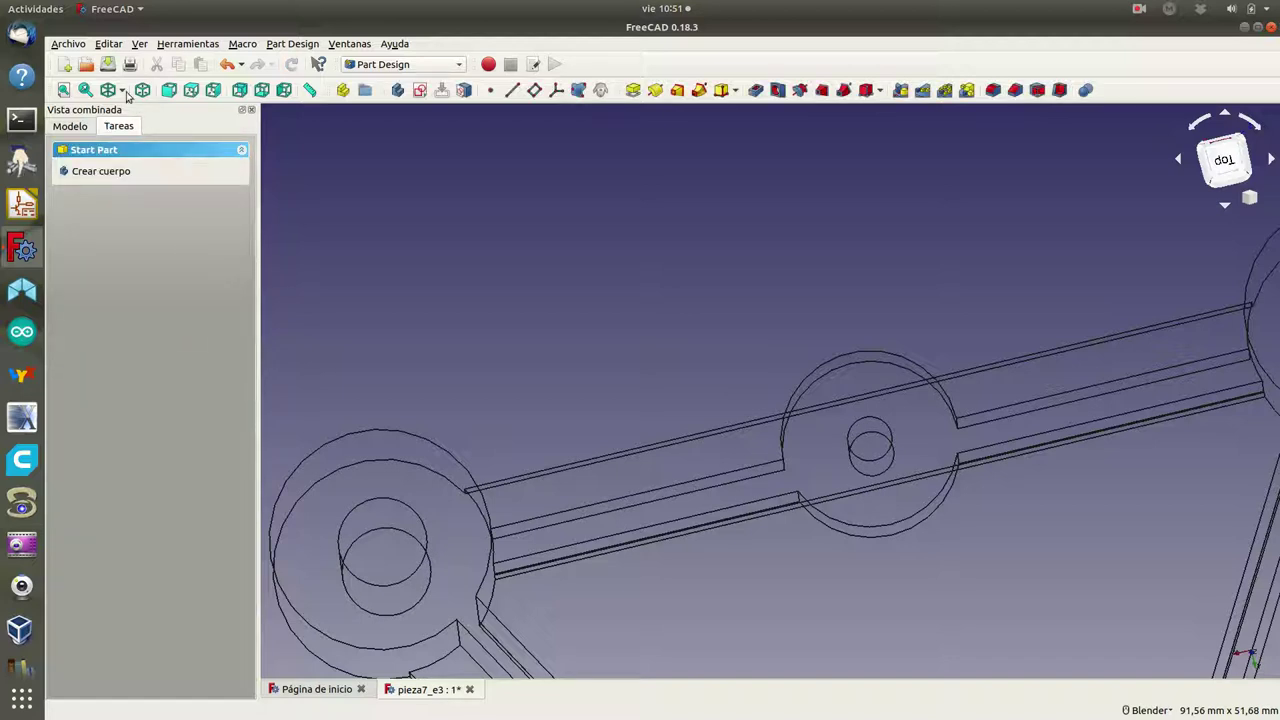
# - Display the part shaded (As is) and orbit to inspect the holes and tab
pyautogui.click(120, 90)
pyautogui.click(137, 110)
pyautogui.moveTo(559, 284)
pyautogui.mouseDown(button='middle')
pyautogui.moveTo(826, 391)
pyautogui.moveTo(813, 391)
pyautogui.mouseUp(button='middle')
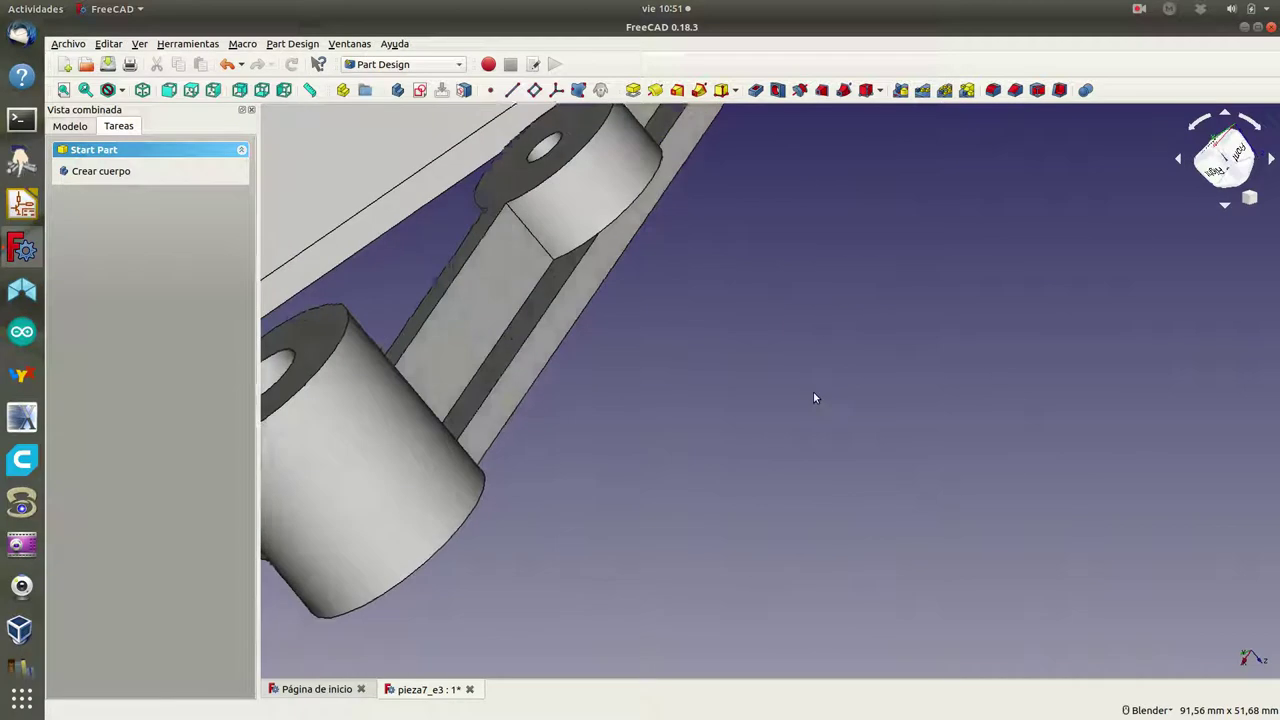
pyautogui.scroll(-3, 813, 391)
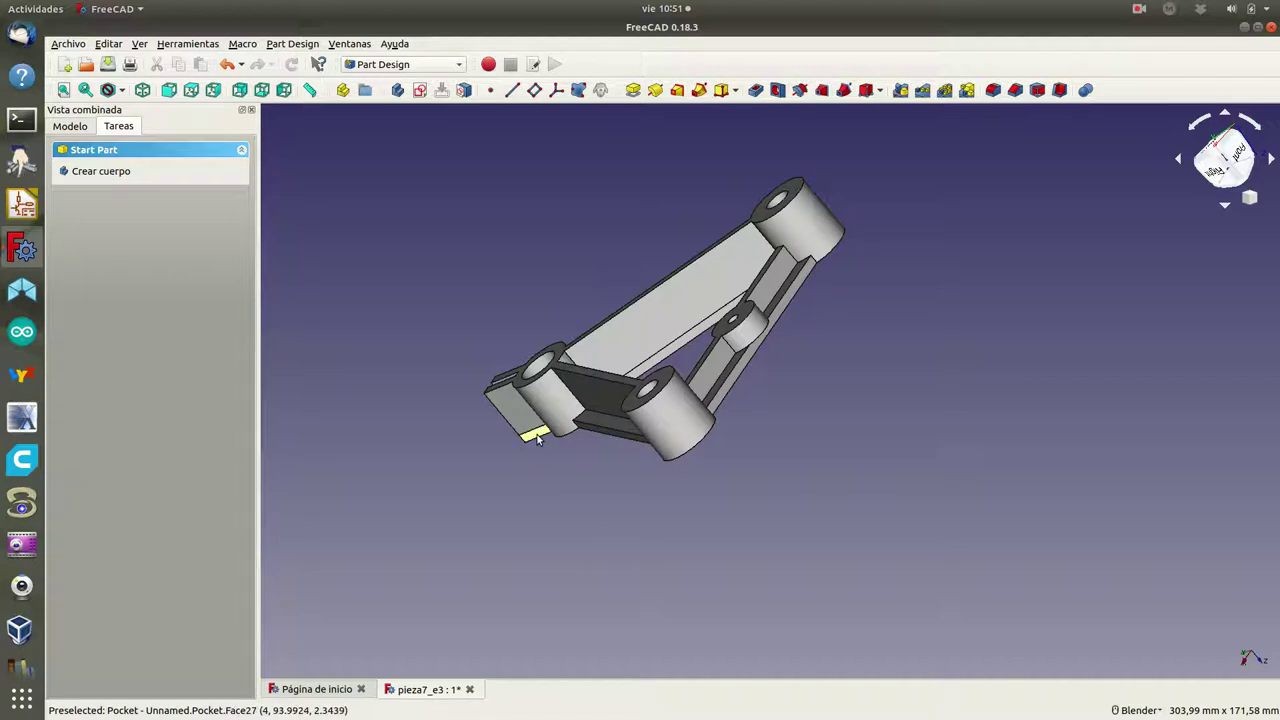
pyautogui.moveTo(838, 433)
pyautogui.mouseDown(button='middle')
pyautogui.moveTo(990, 557)
pyautogui.moveTo(849, 551)
pyautogui.moveTo(880, 514)
pyautogui.moveTo(943, 514)
pyautogui.moveTo(1036, 465)
pyautogui.moveTo(1014, 386)
pyautogui.moveTo(971, 443)
pyautogui.moveTo(840, 464)
pyautogui.moveTo(786, 517)
pyautogui.moveTo(849, 537)
pyautogui.moveTo(934, 511)
pyautogui.moveTo(991, 443)
pyautogui.mouseUp(button='middle')
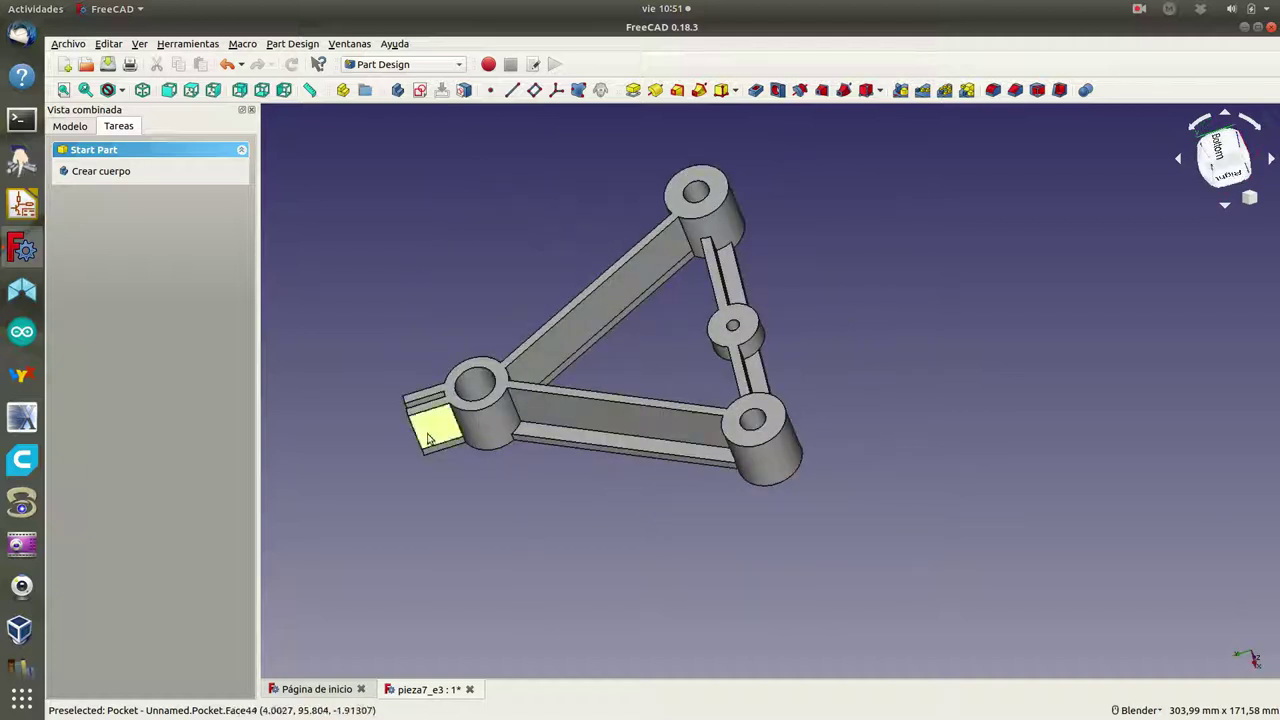
pyautogui.moveTo(434, 314)
pyautogui.mouseDown(button='middle')
pyautogui.moveTo(689, 389)
pyautogui.moveTo(671, 509)
pyautogui.mouseUp(button='middle')
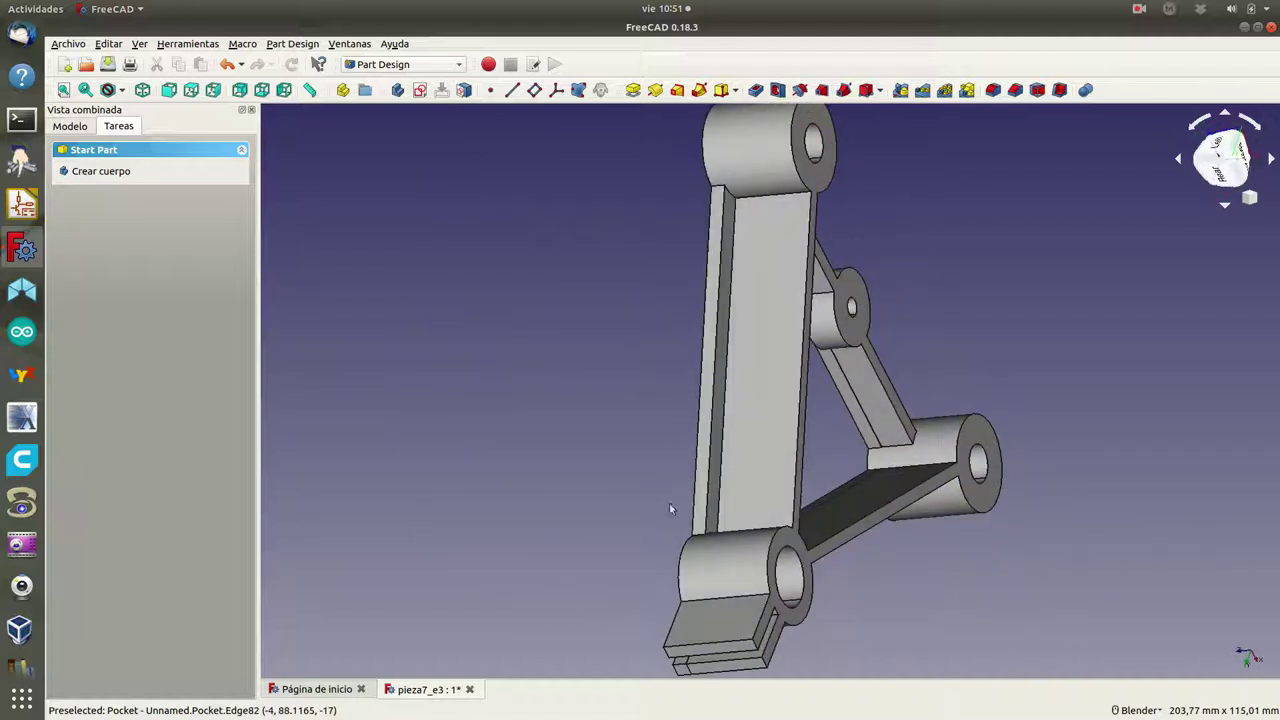
# - Start a new sketch on the tab's end face and change the display style
pyautogui.click(716, 636)
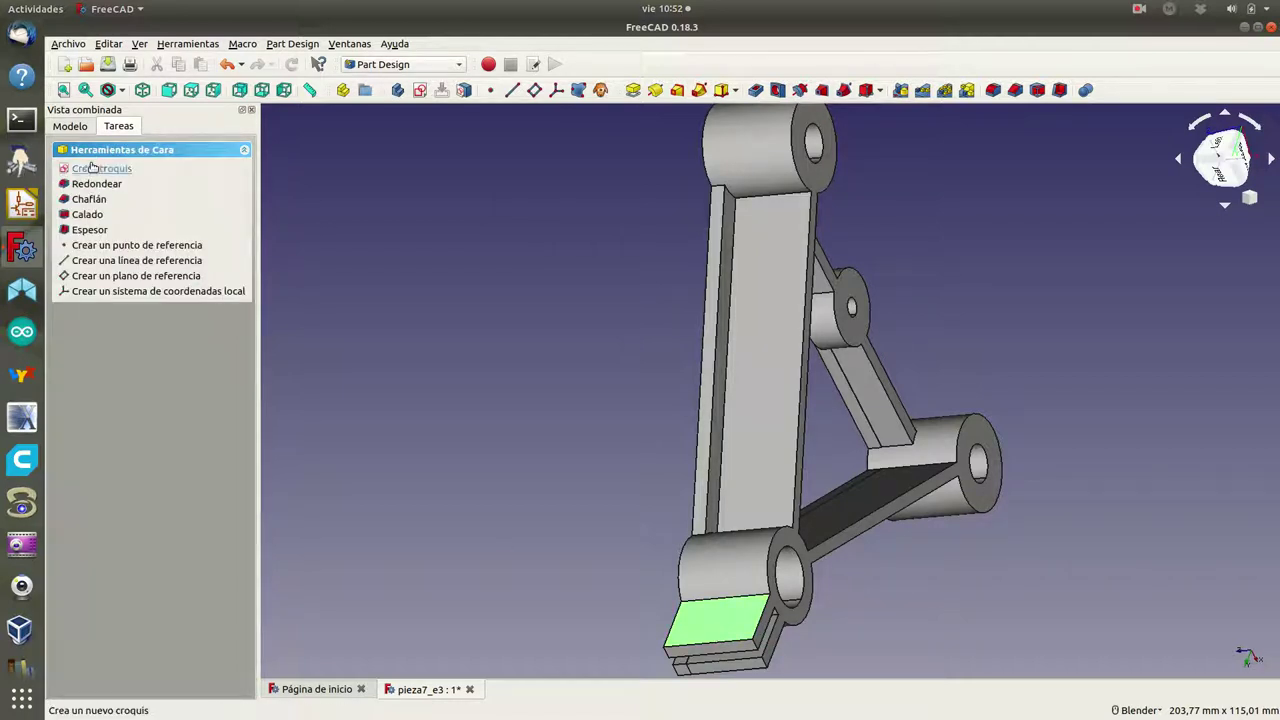
pyautogui.click(92, 170)
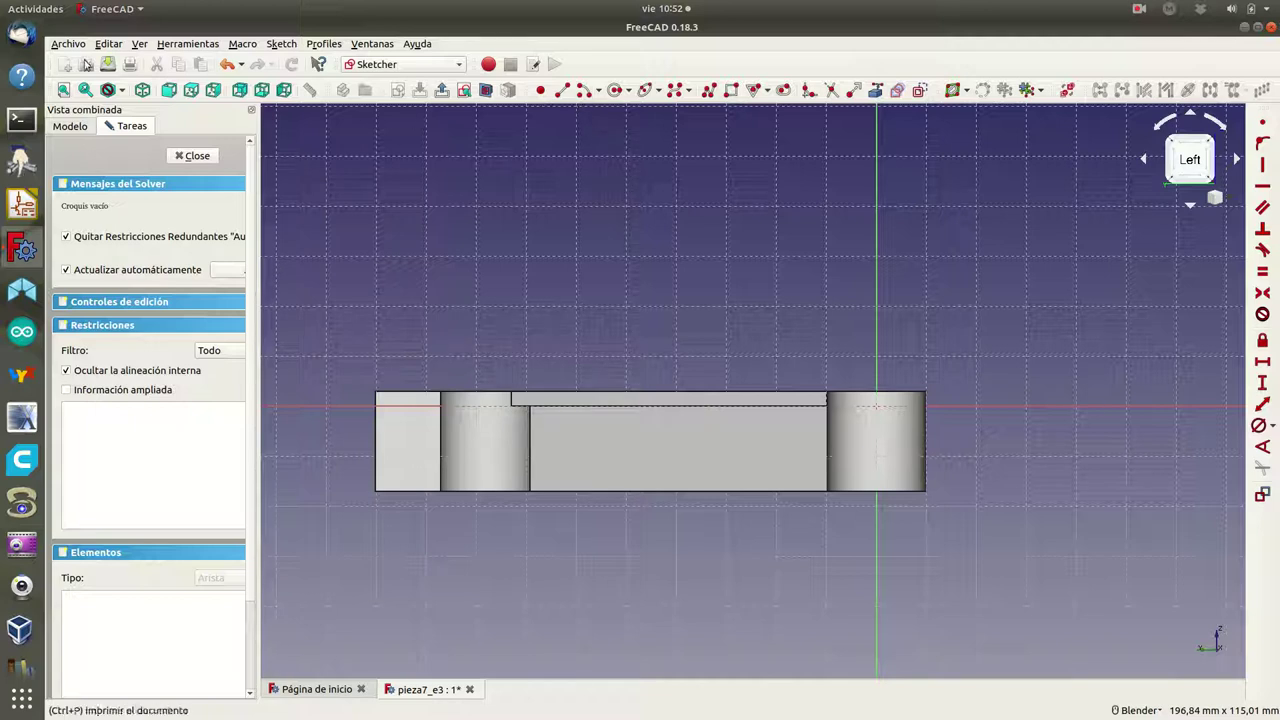
pyautogui.click(121, 91)
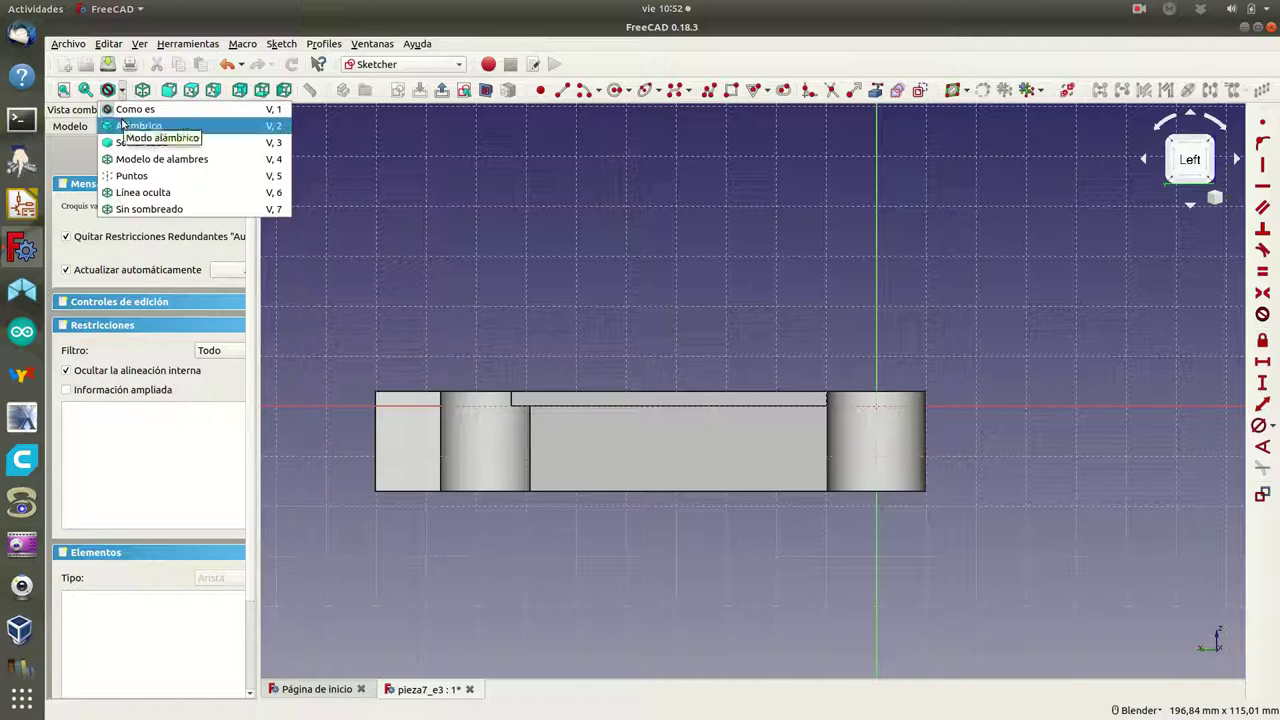
pyautogui.click(135, 126)
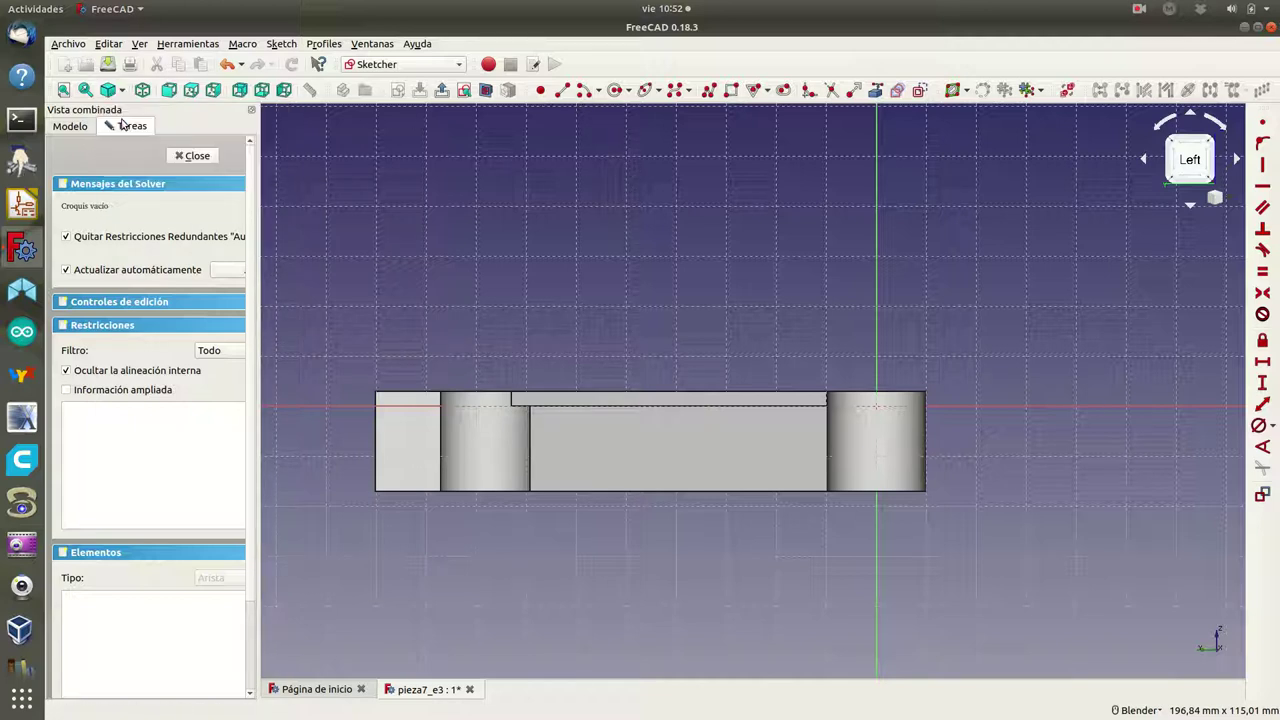
# - Draw a small circle on the tab face constrained to 4 mm diameter
pyautogui.click(616, 92)
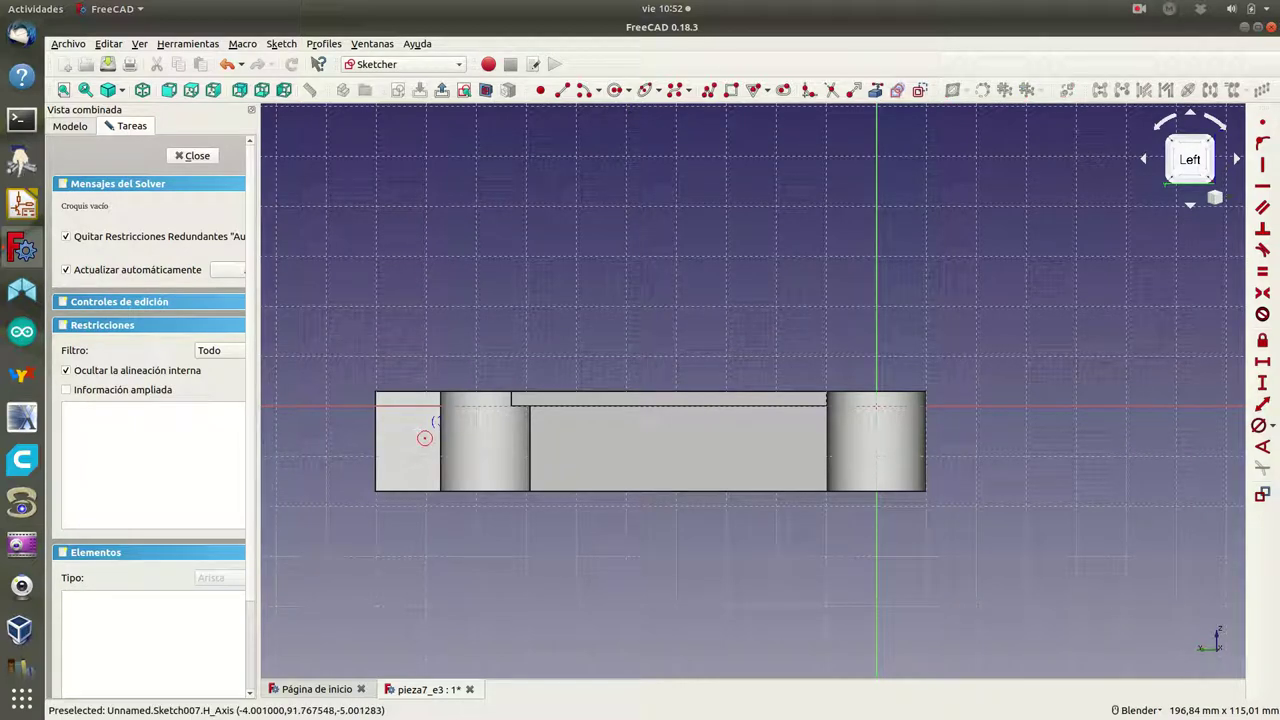
pyautogui.click(409, 443)
pyautogui.click(422, 446)
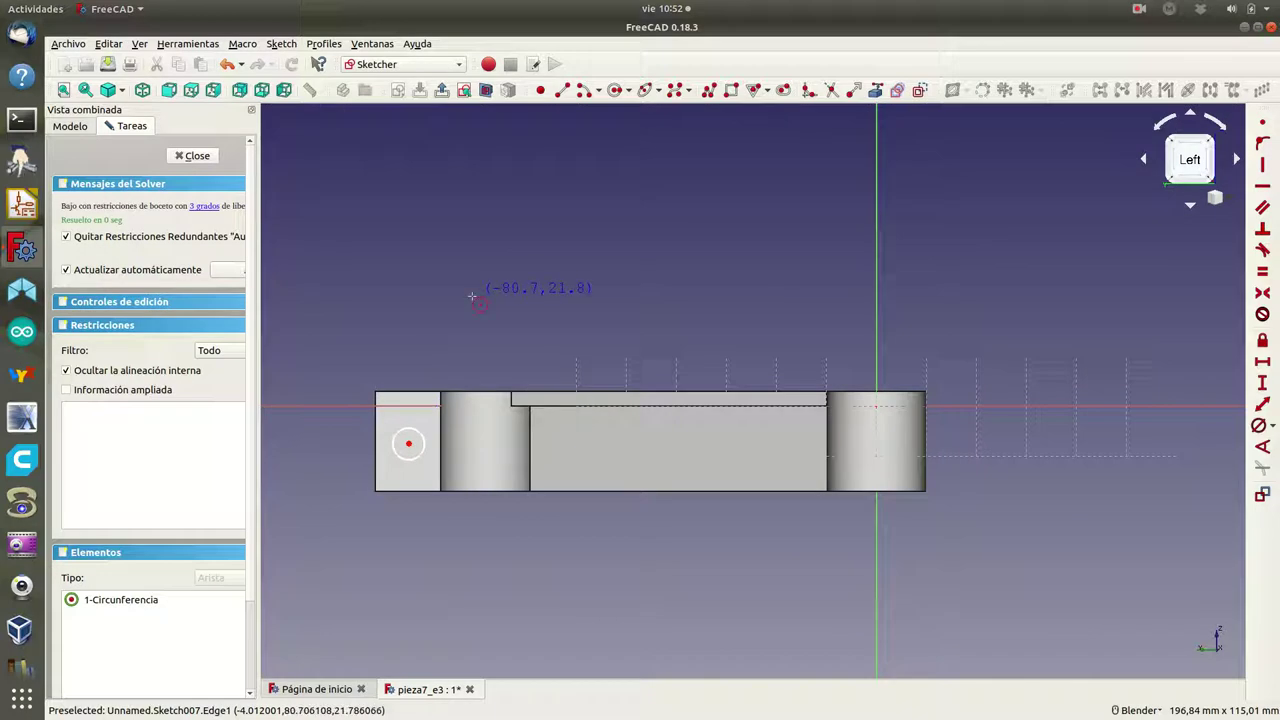
pyautogui.click(422, 445)
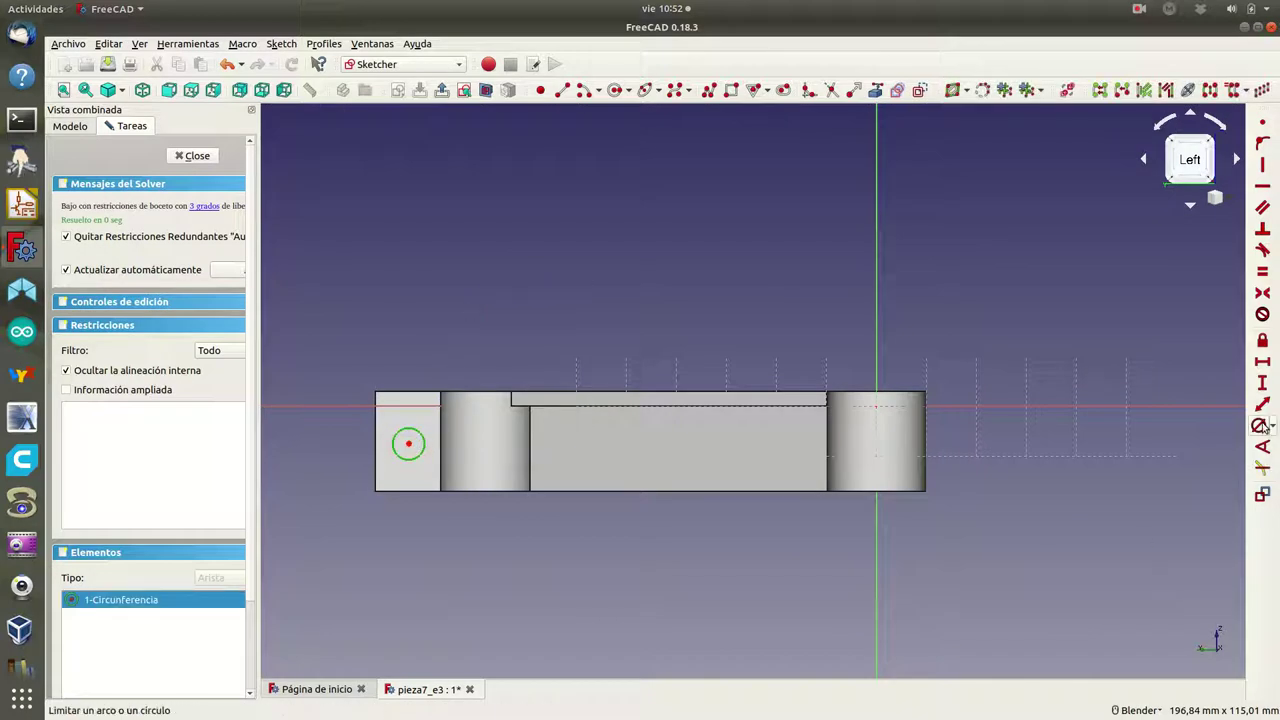
pyautogui.click(1262, 425)
pyautogui.write('4')
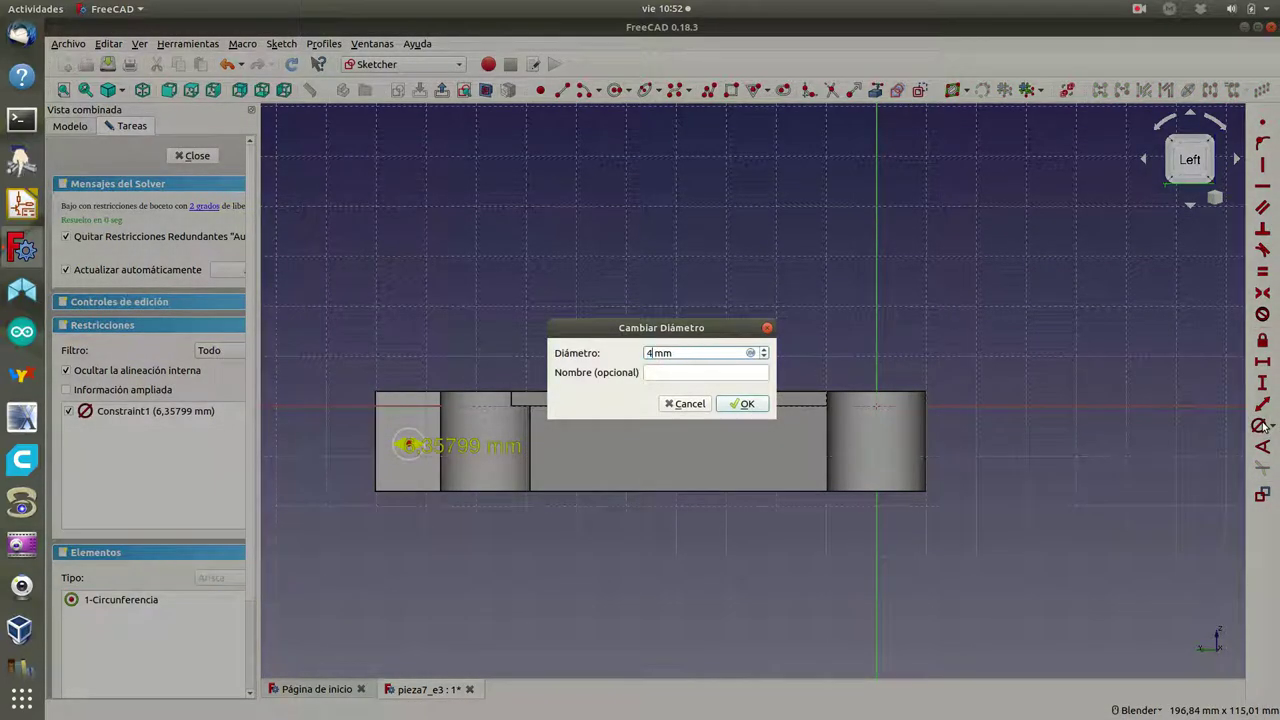
pyautogui.click(741, 403)
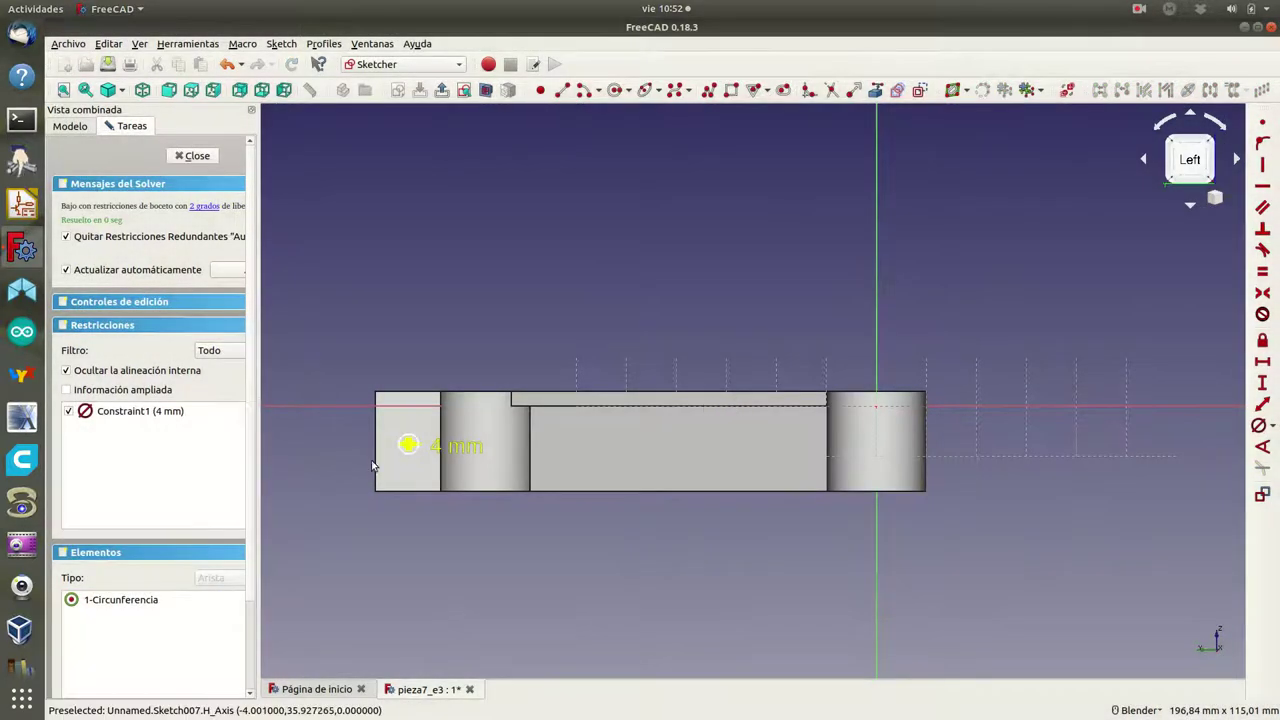
pyautogui.scroll(4, 400, 443)
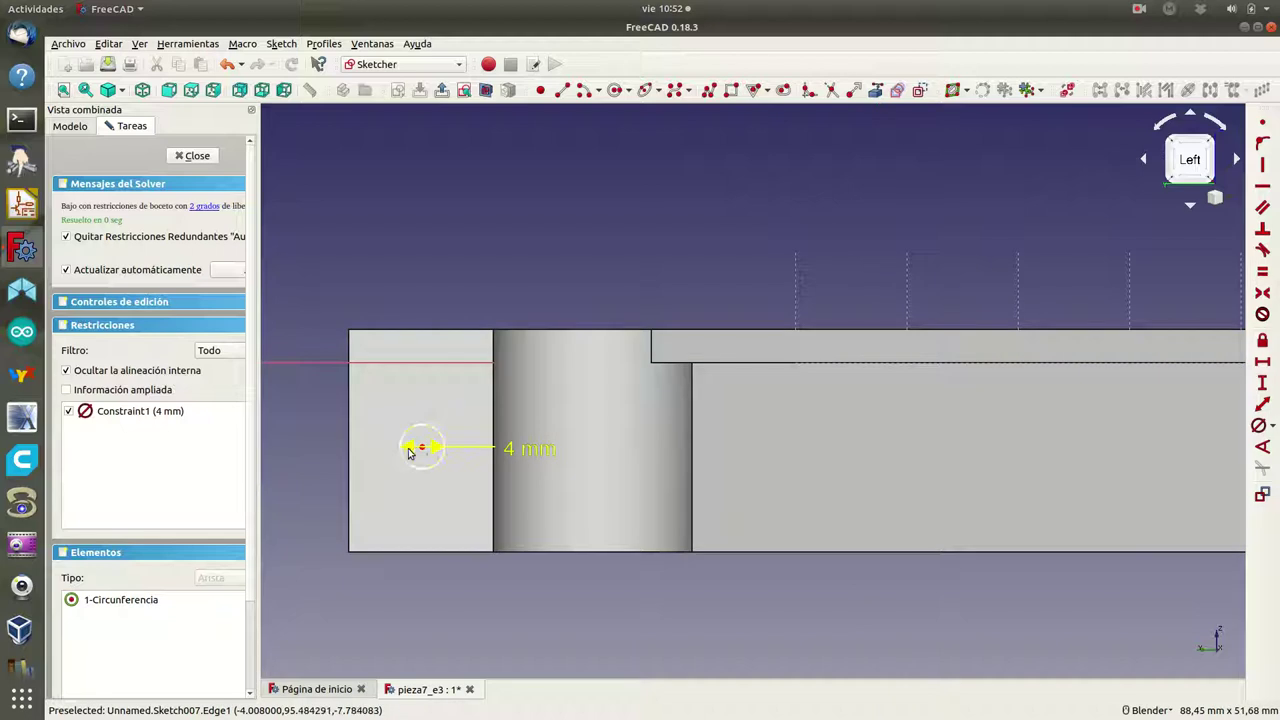
pyautogui.click(422, 448)
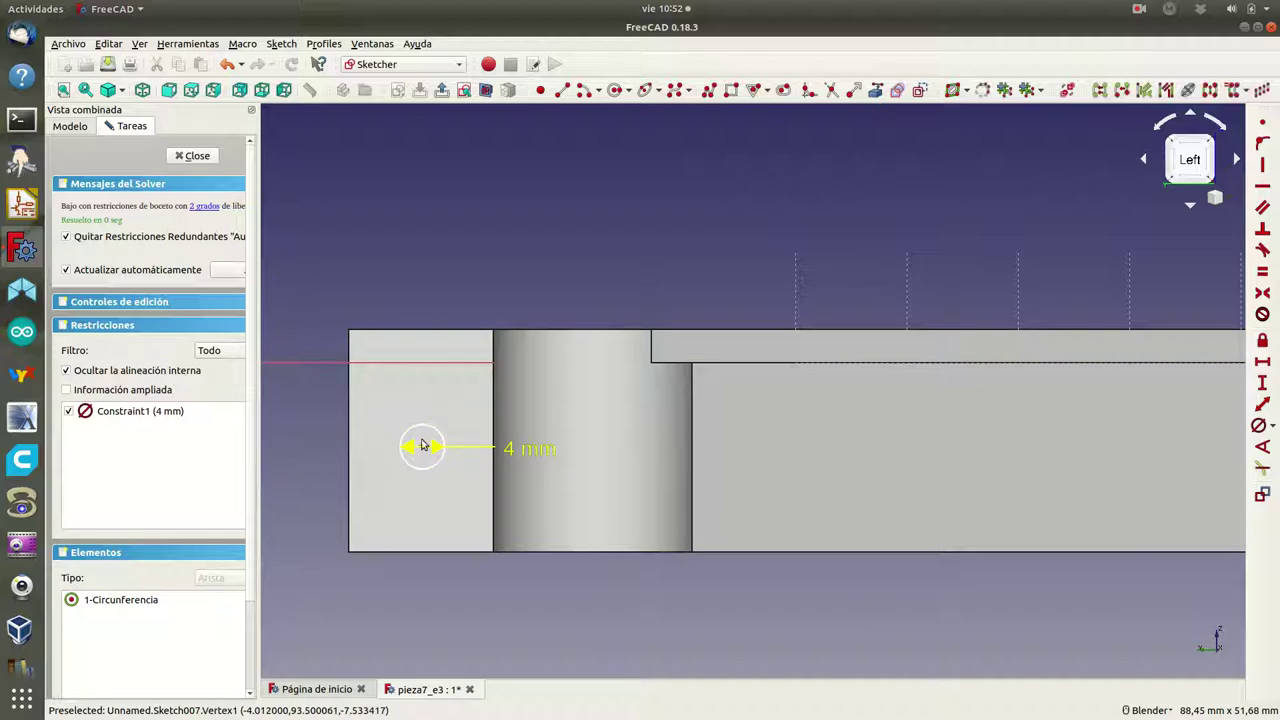
# - Fix the circle centre 7 mm vertically from the horizontal axis
pyautogui.click(417, 364)
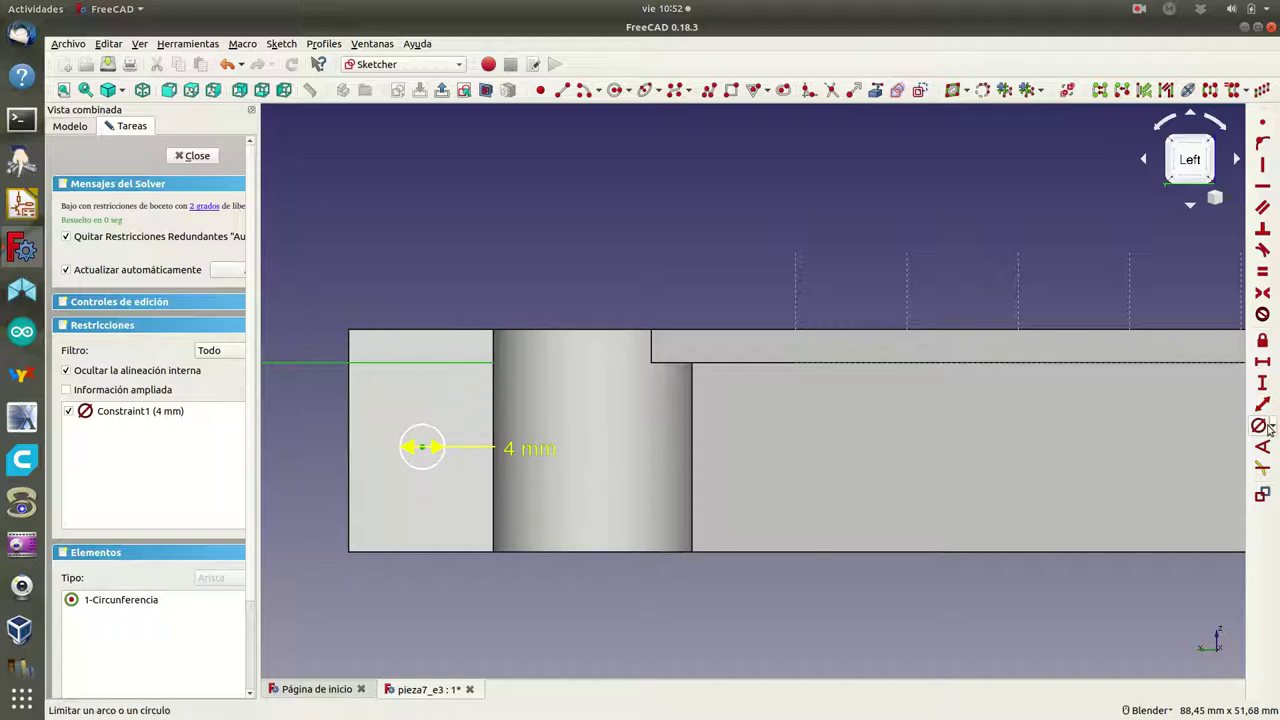
pyautogui.click(1261, 386)
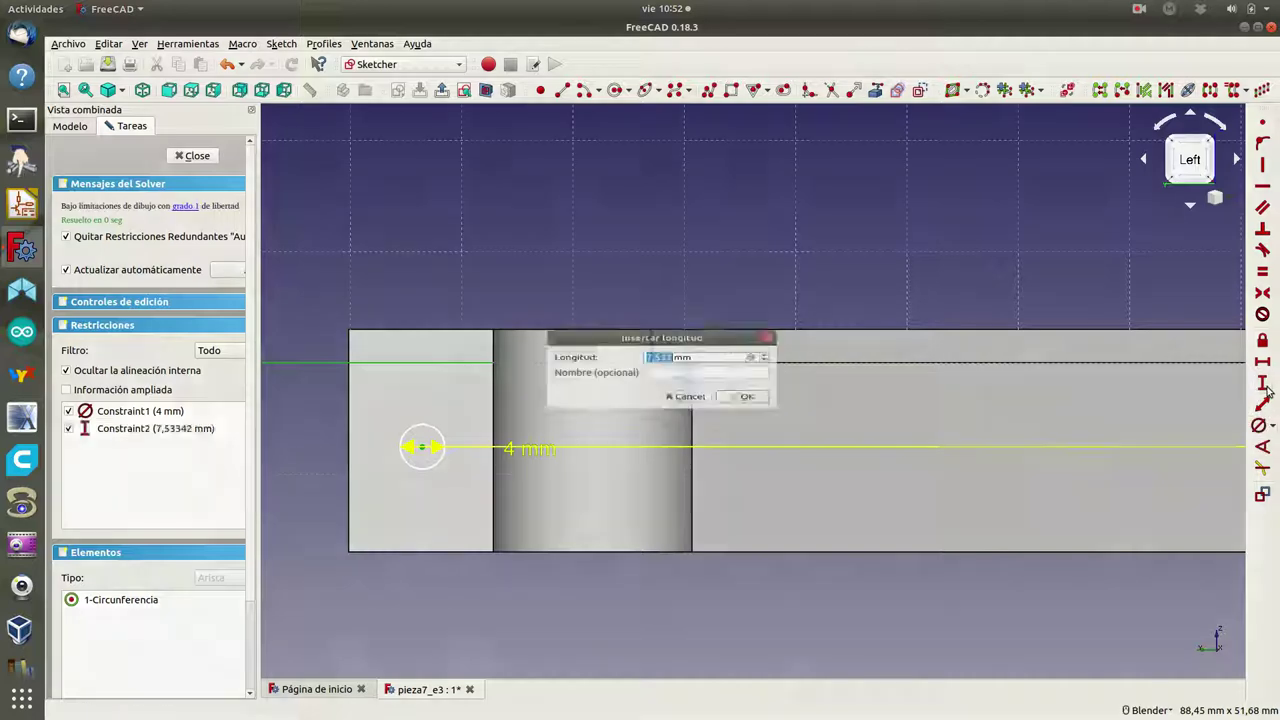
pyautogui.write('7')
pyautogui.click(742, 403)
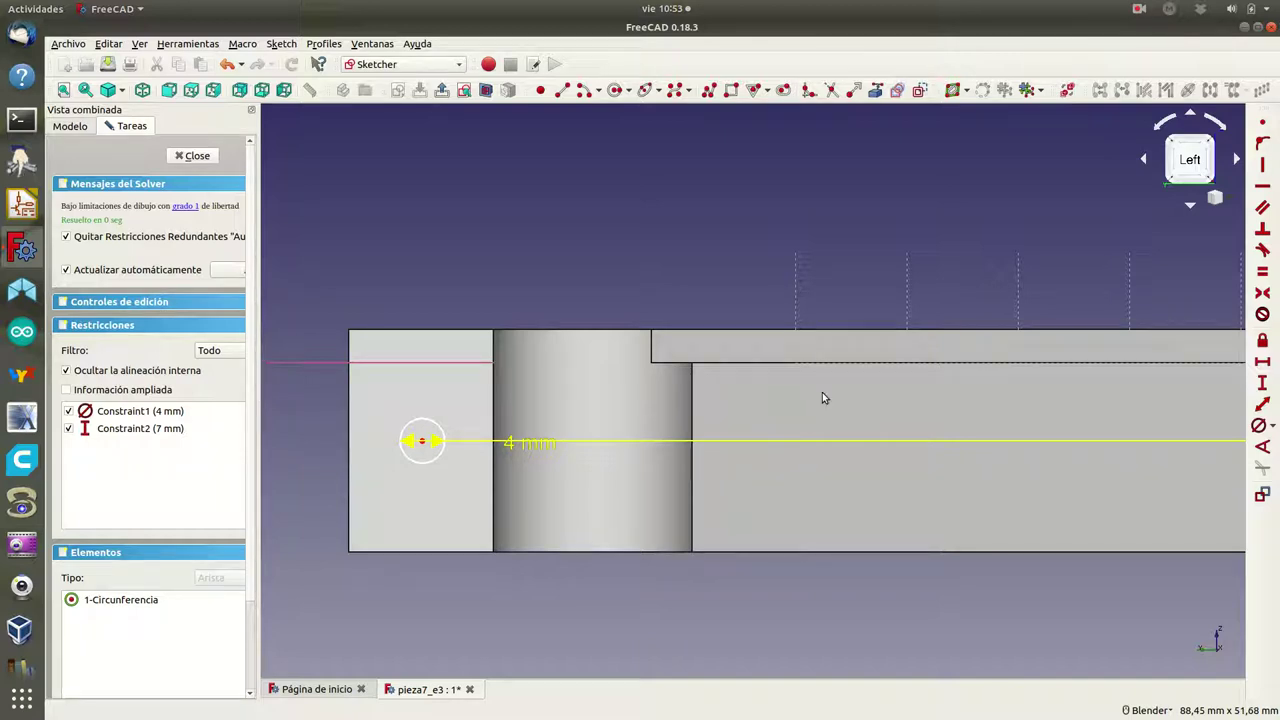
# - Set the circle centre 95 mm horizontally from the vertical axis
pyautogui.scroll(-2, 823, 397)
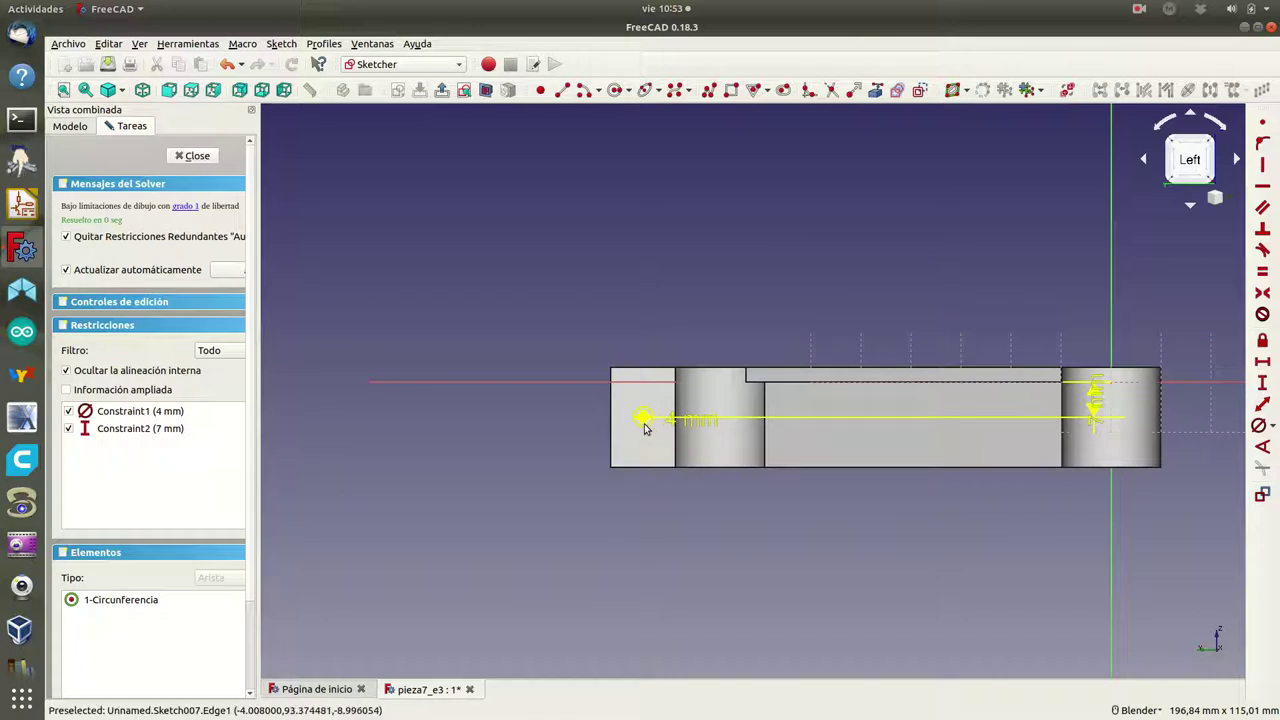
pyautogui.scroll(3, 643, 424)
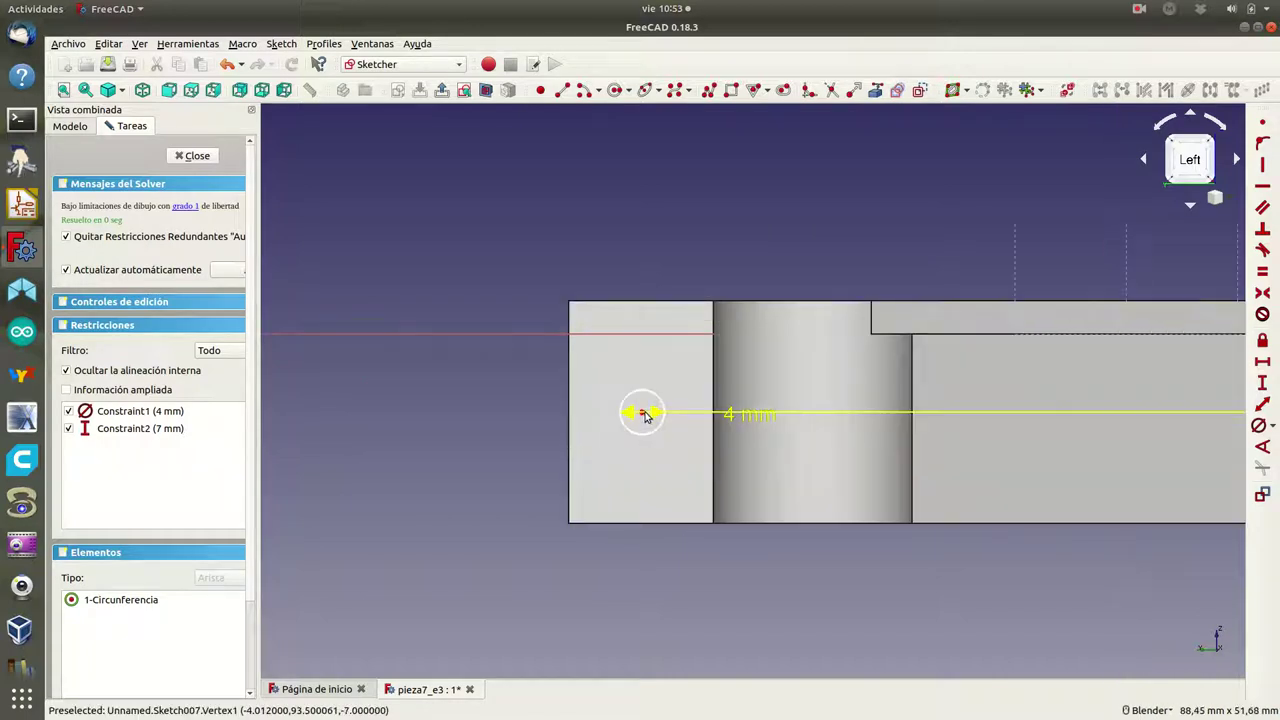
pyautogui.scroll(-5, 1030, 428)
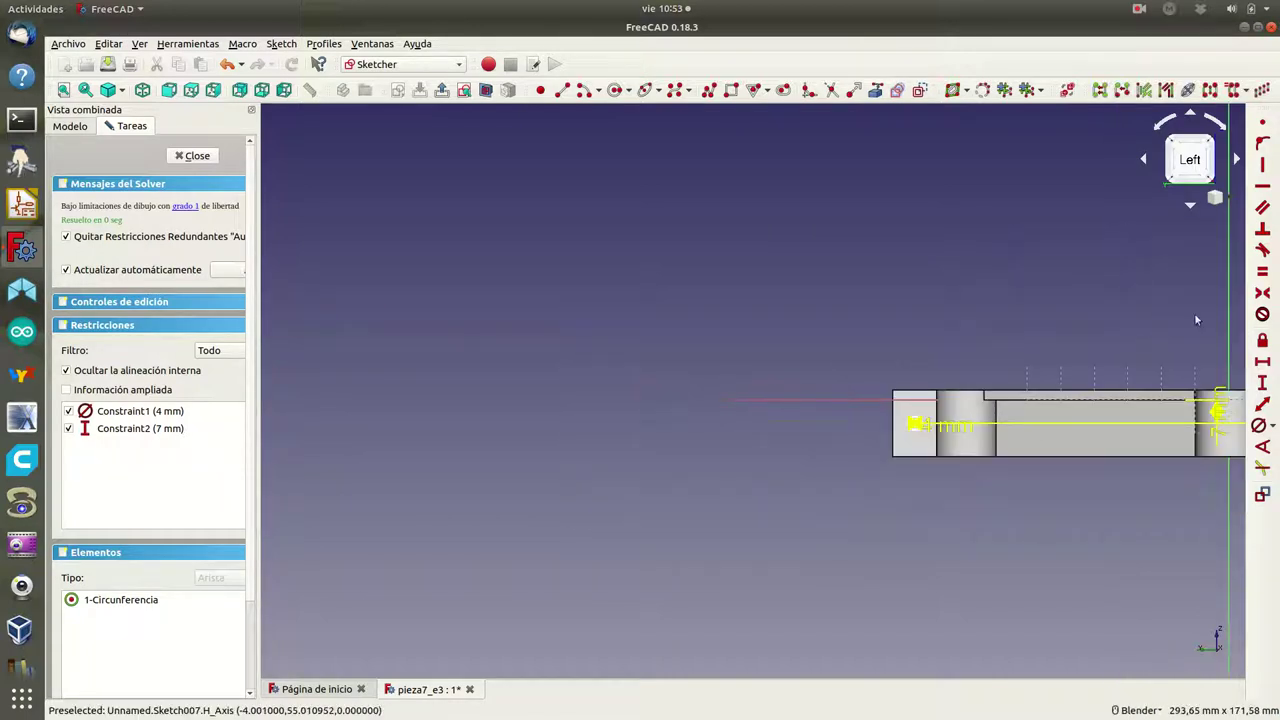
pyautogui.click(1226, 320)
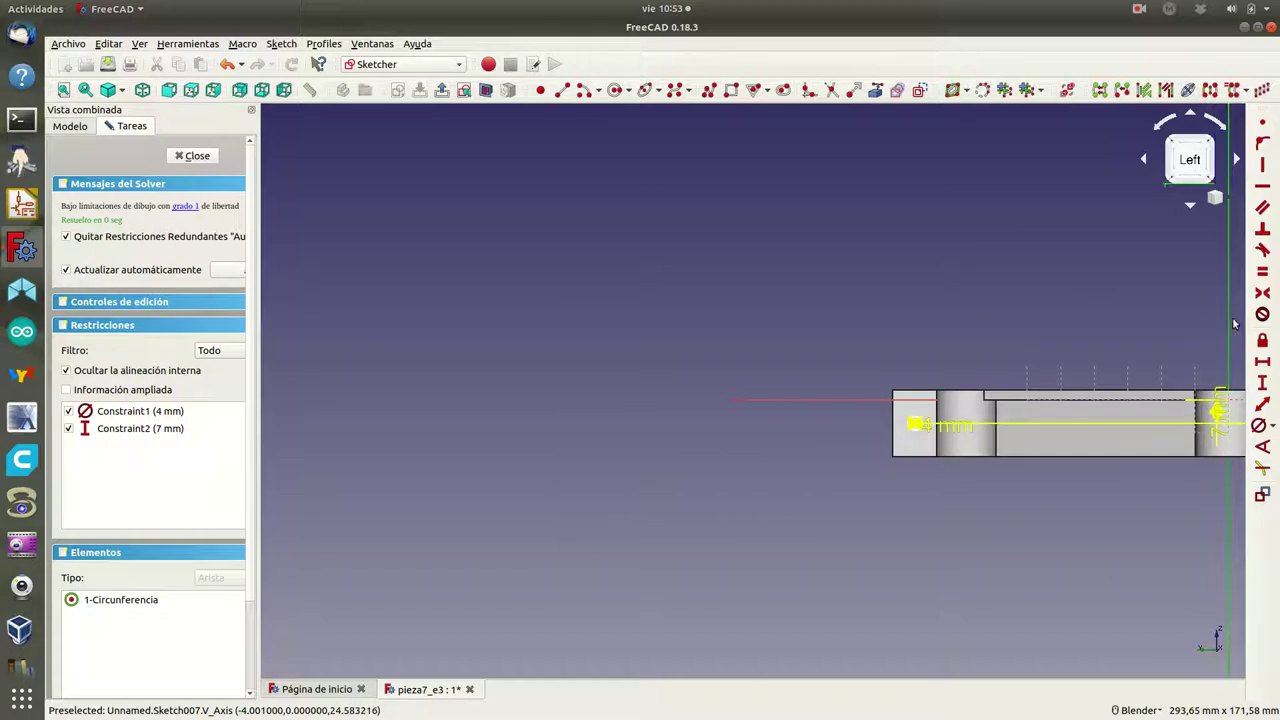
pyautogui.click(1264, 361)
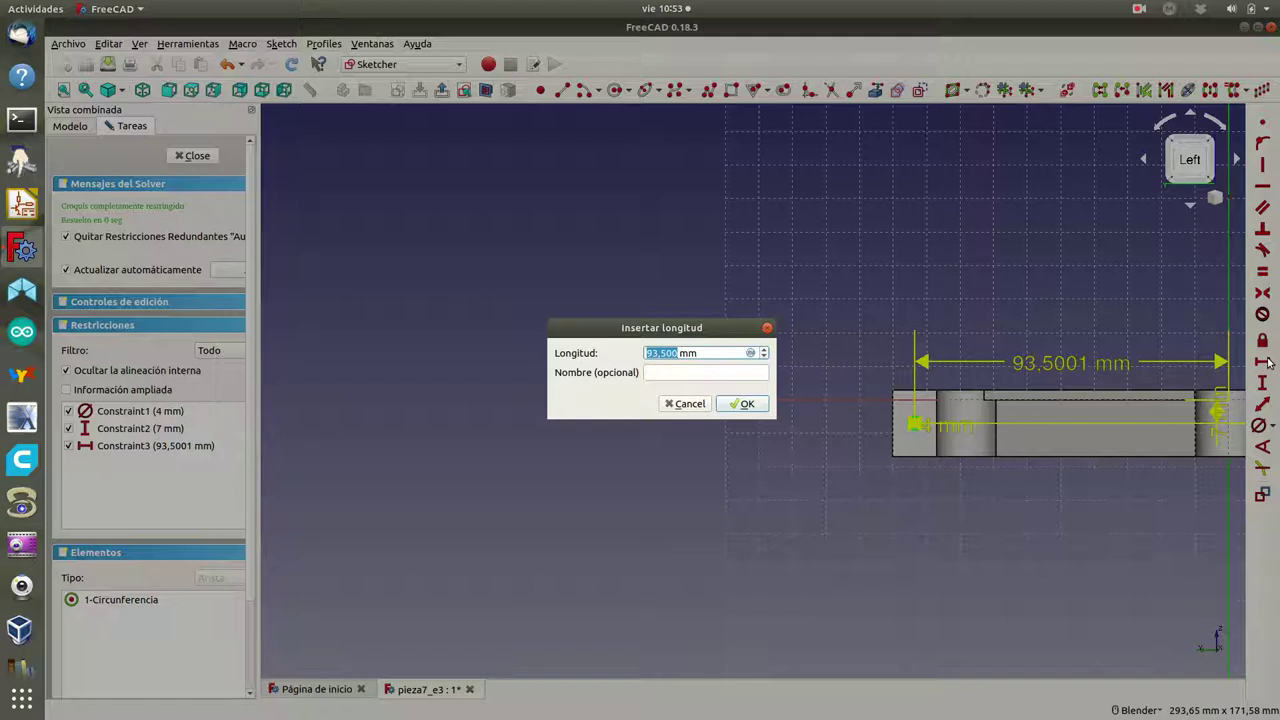
pyautogui.write('95')
pyautogui.click(745, 404)
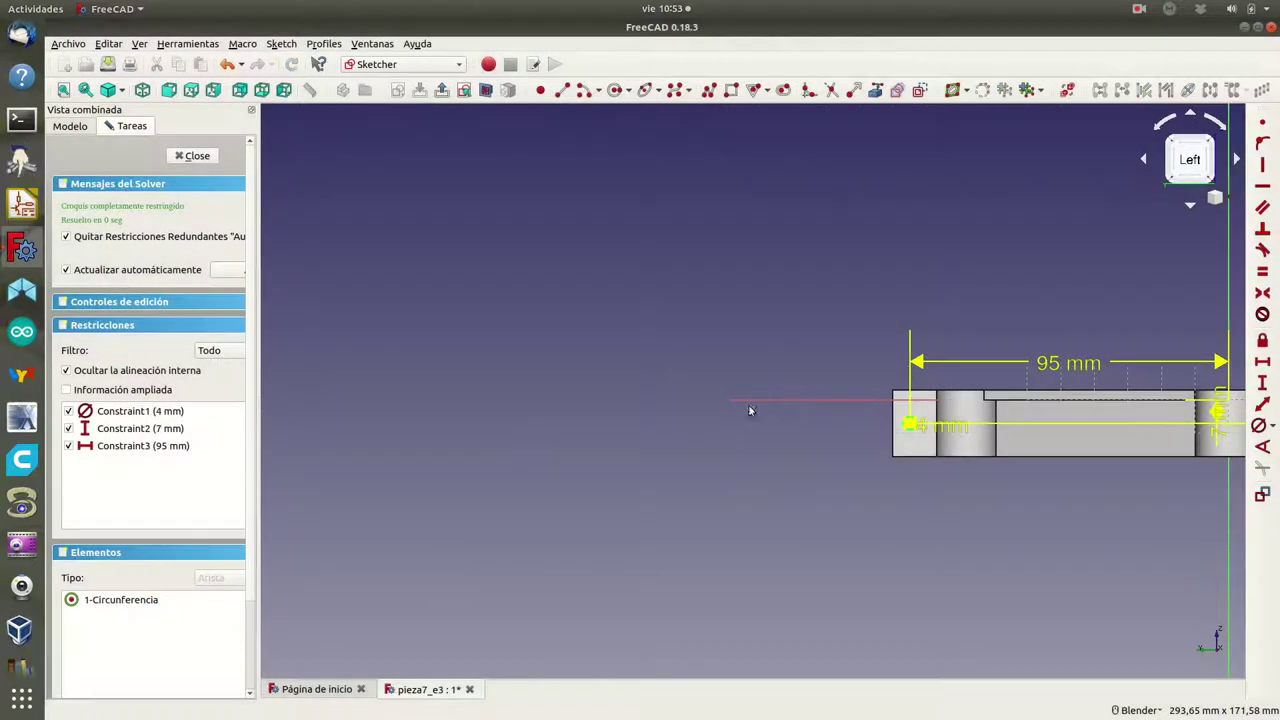
# - Orbit the part, then switch to the Front view
pyautogui.moveTo(921, 477); pyautogui.dragTo(854, 455, button='middle')
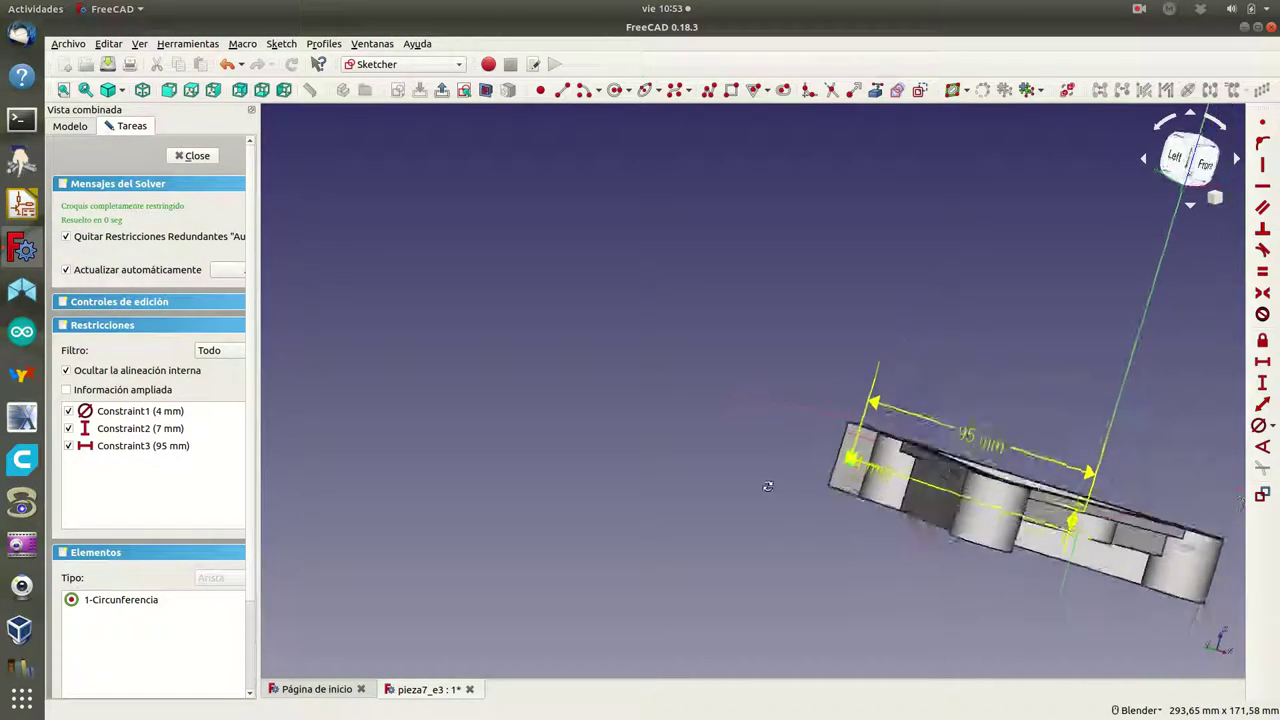
pyautogui.moveTo(854, 455); pyautogui.dragTo(911, 472, button='middle')
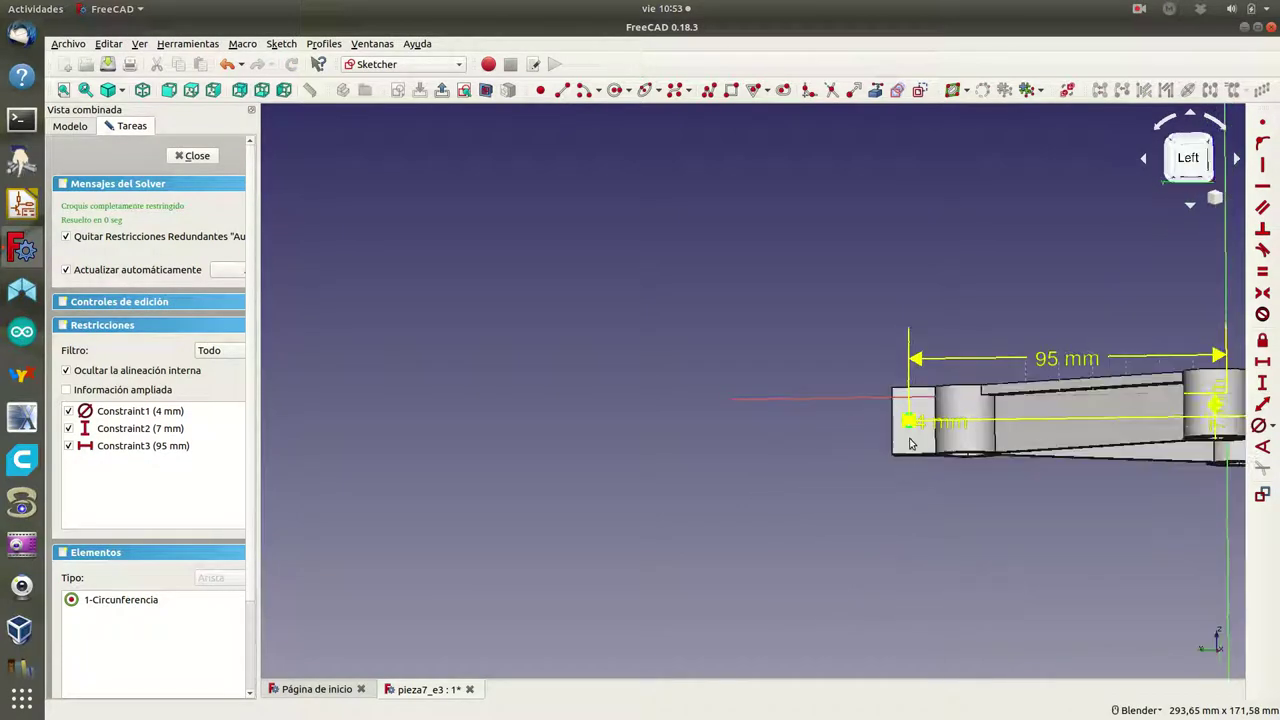
pyautogui.scroll(2, 908, 460)
pyautogui.scroll(2, 905, 460)
pyautogui.scroll(2, 890, 460)
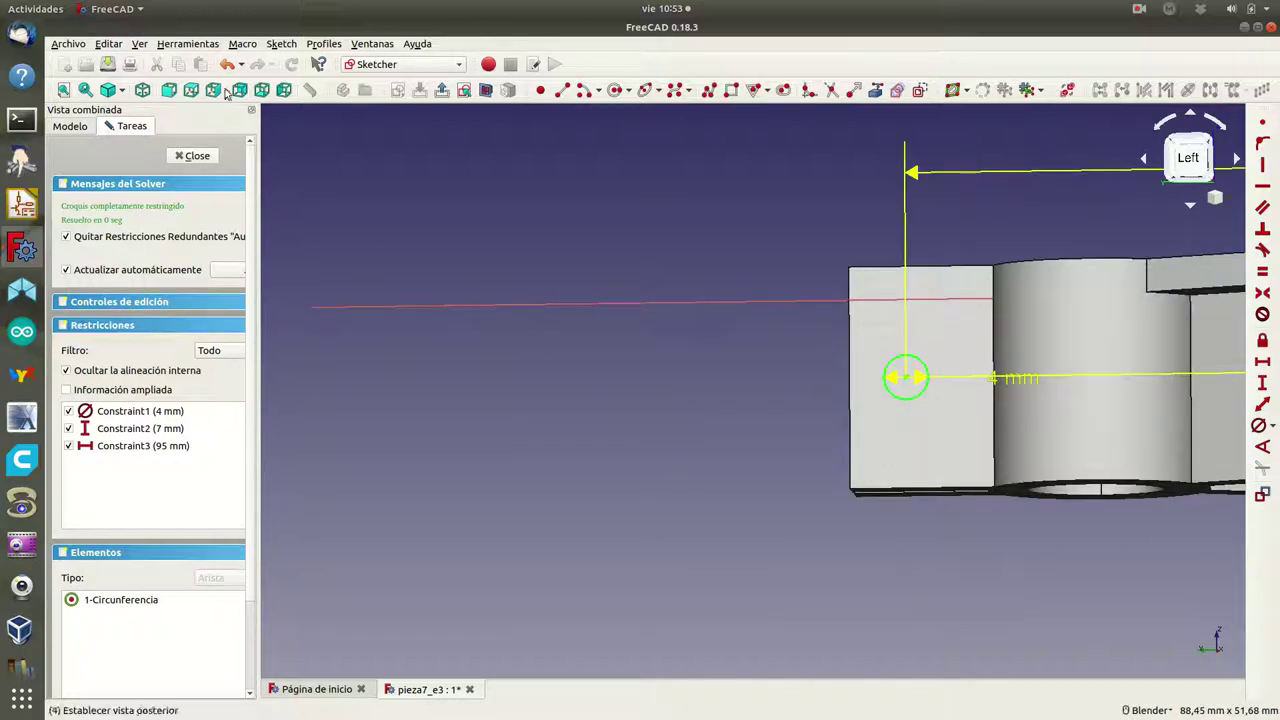
pyautogui.click(170, 90)
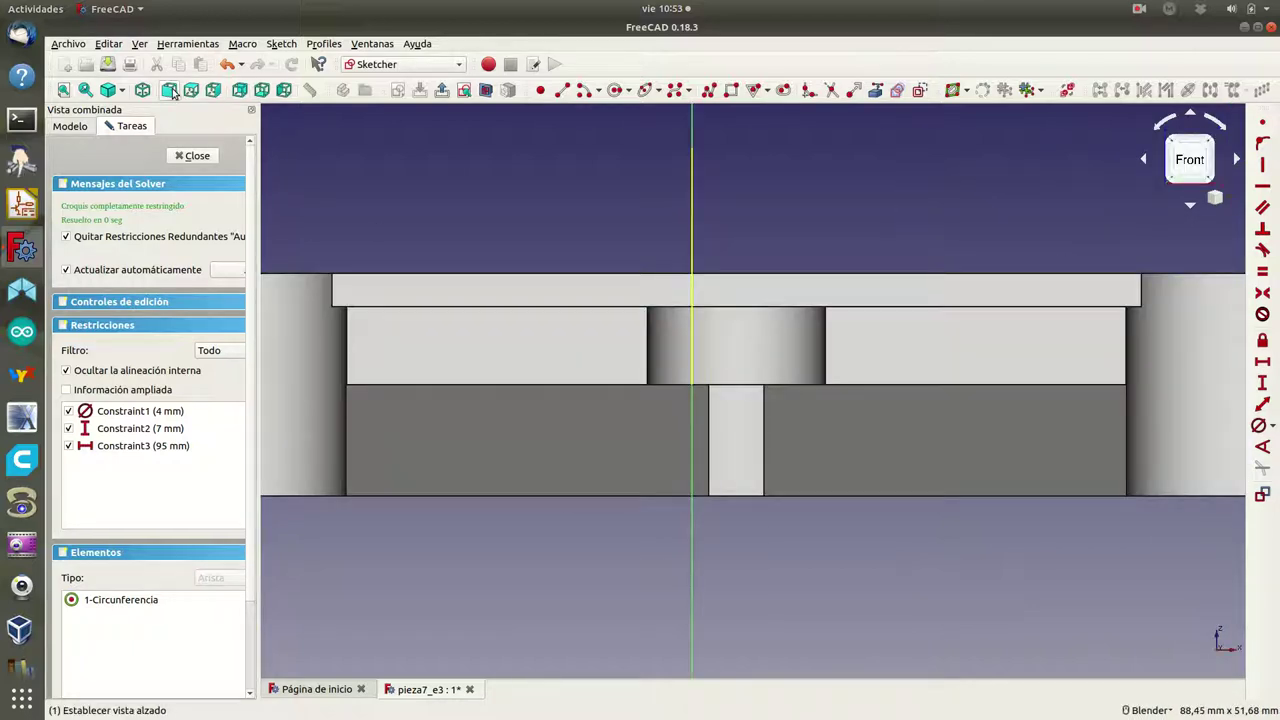
pyautogui.click(190, 90)
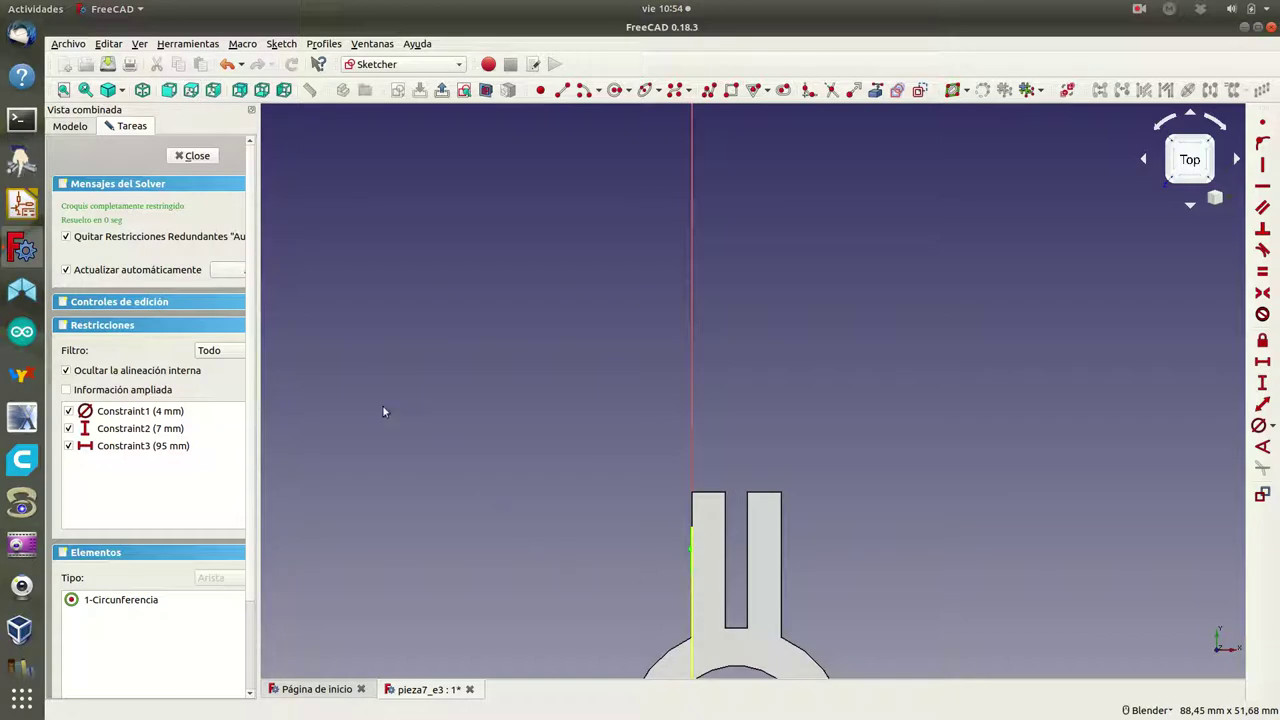
pyautogui.click(214, 92)
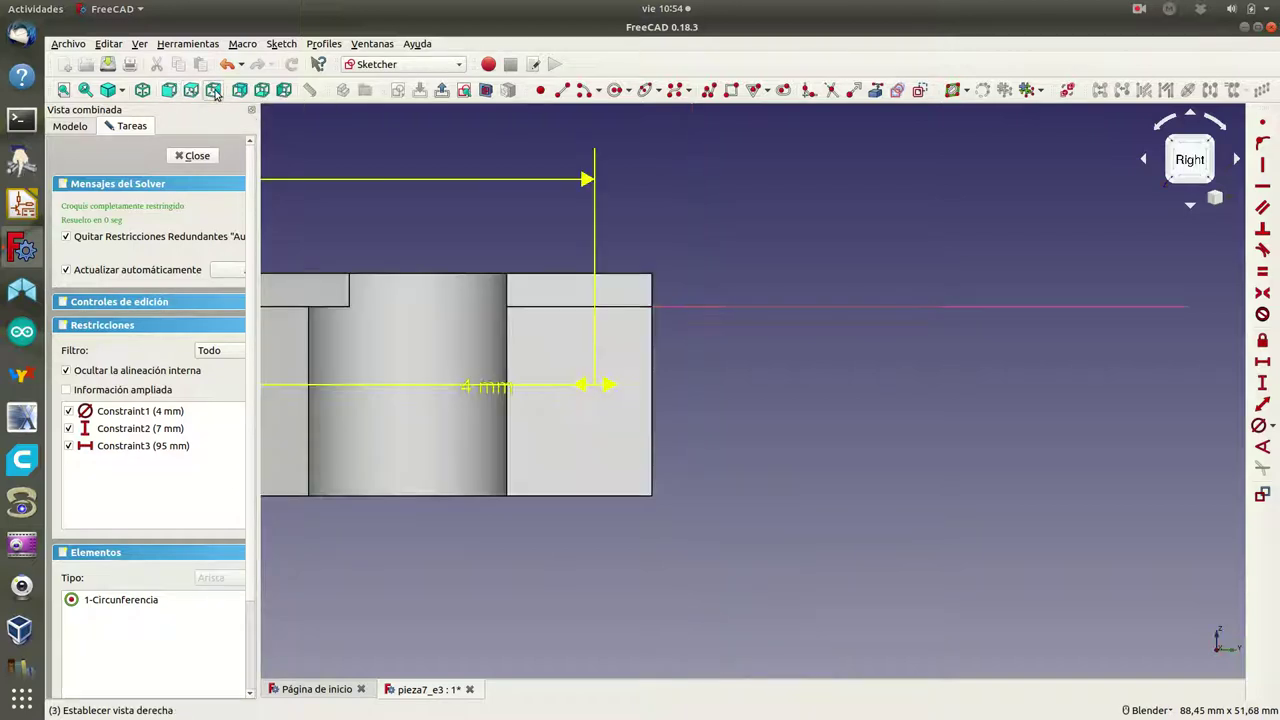
pyautogui.scroll(-5, 480, 466)
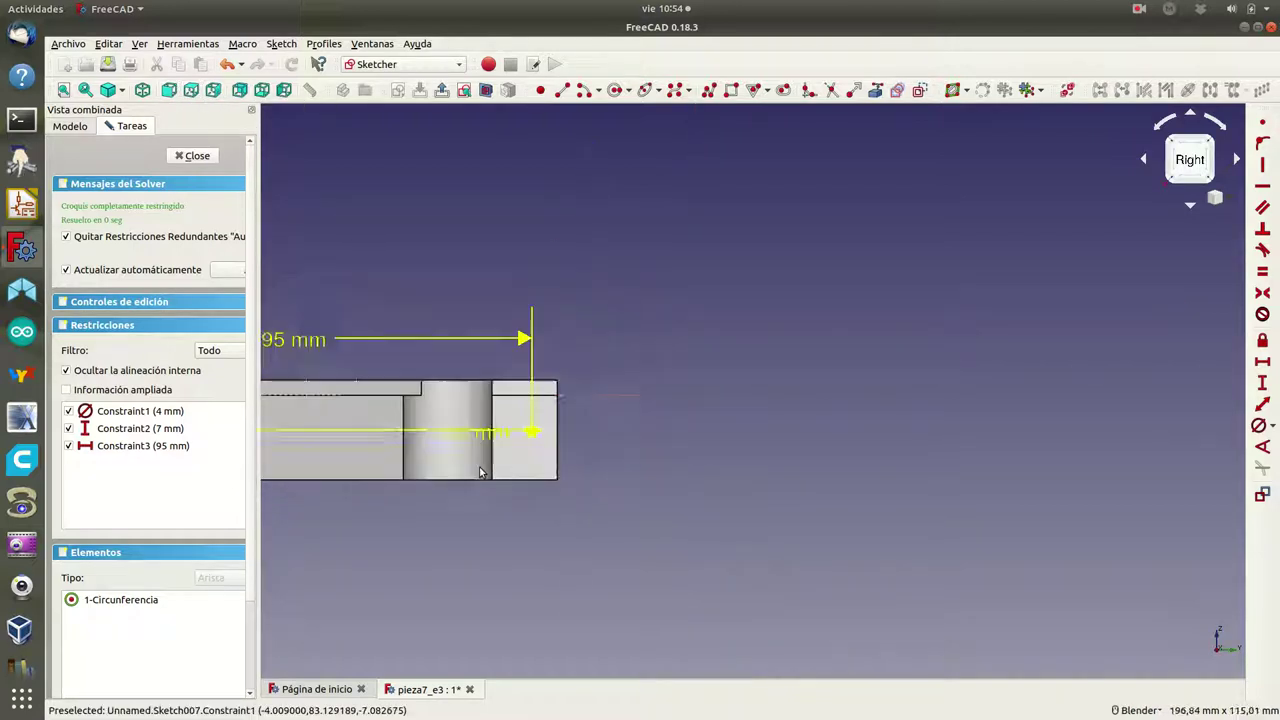
pyautogui.scroll(2, 378, 565)
pyautogui.keyDown('shift'); pyautogui.moveTo(378, 565); pyautogui.dragTo(889, 591, button='middle'); pyautogui.keyUp('shift')
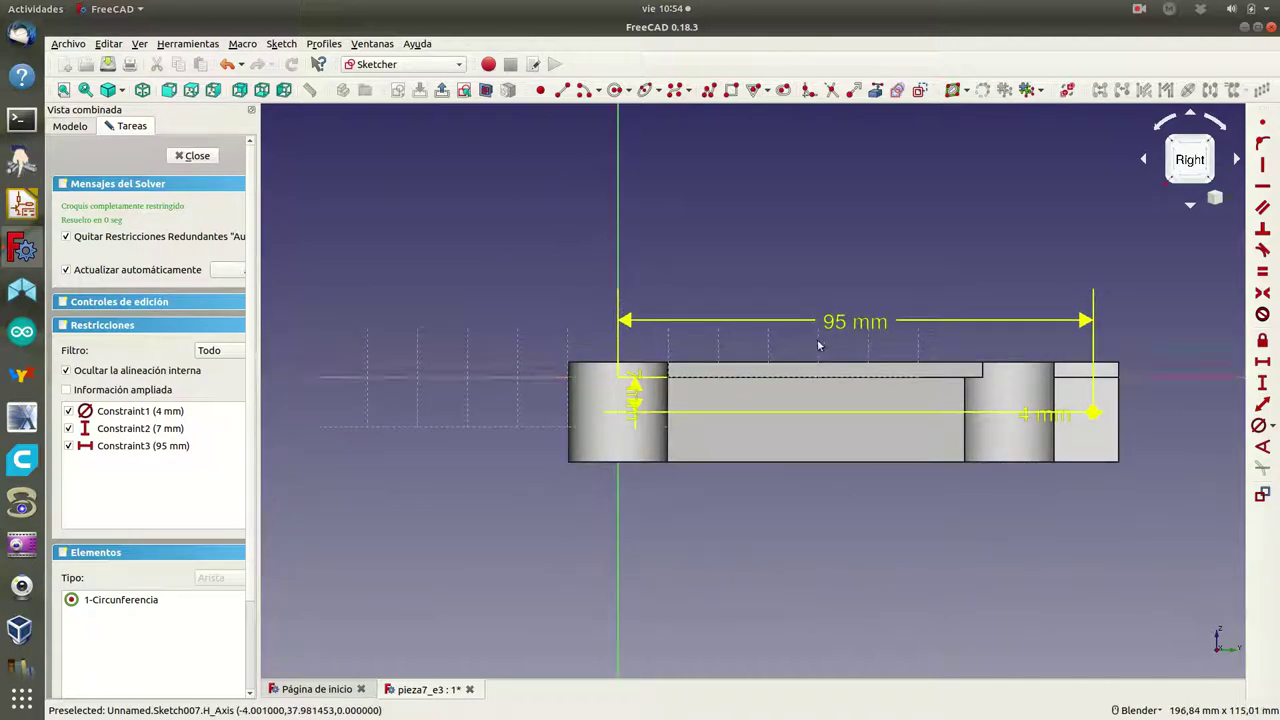
pyautogui.click(842, 321)
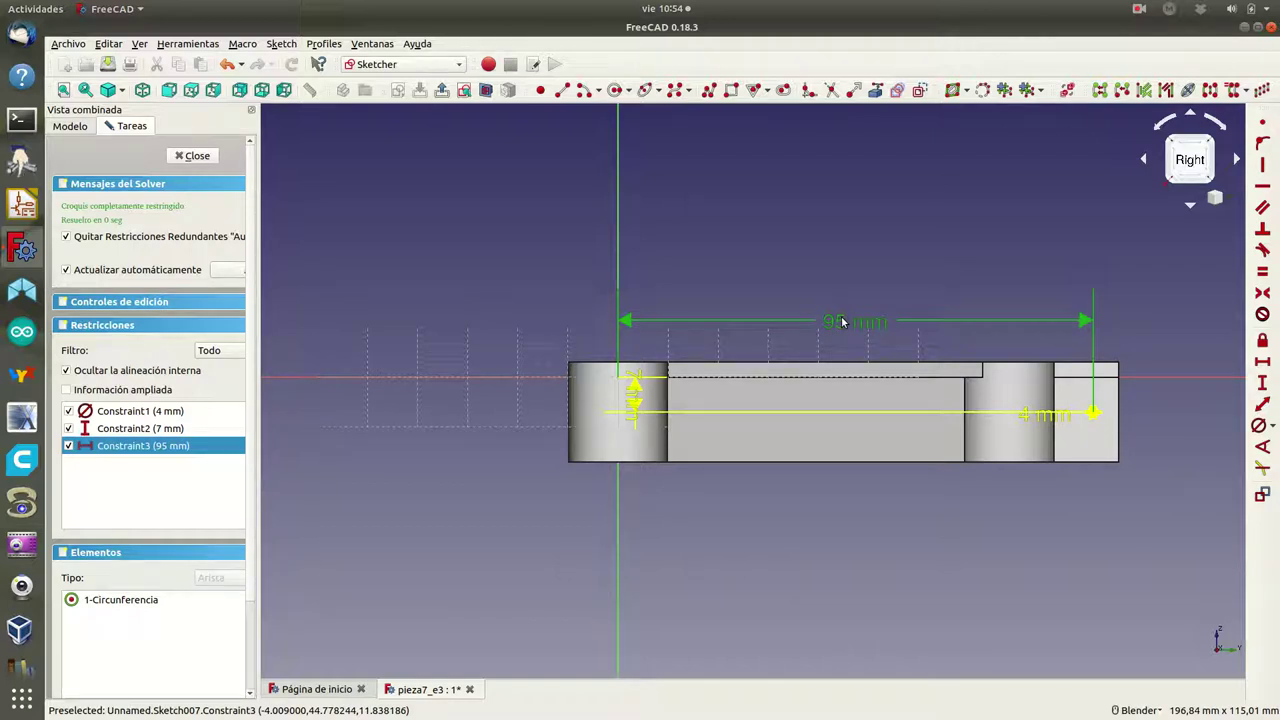
pyautogui.press('4')
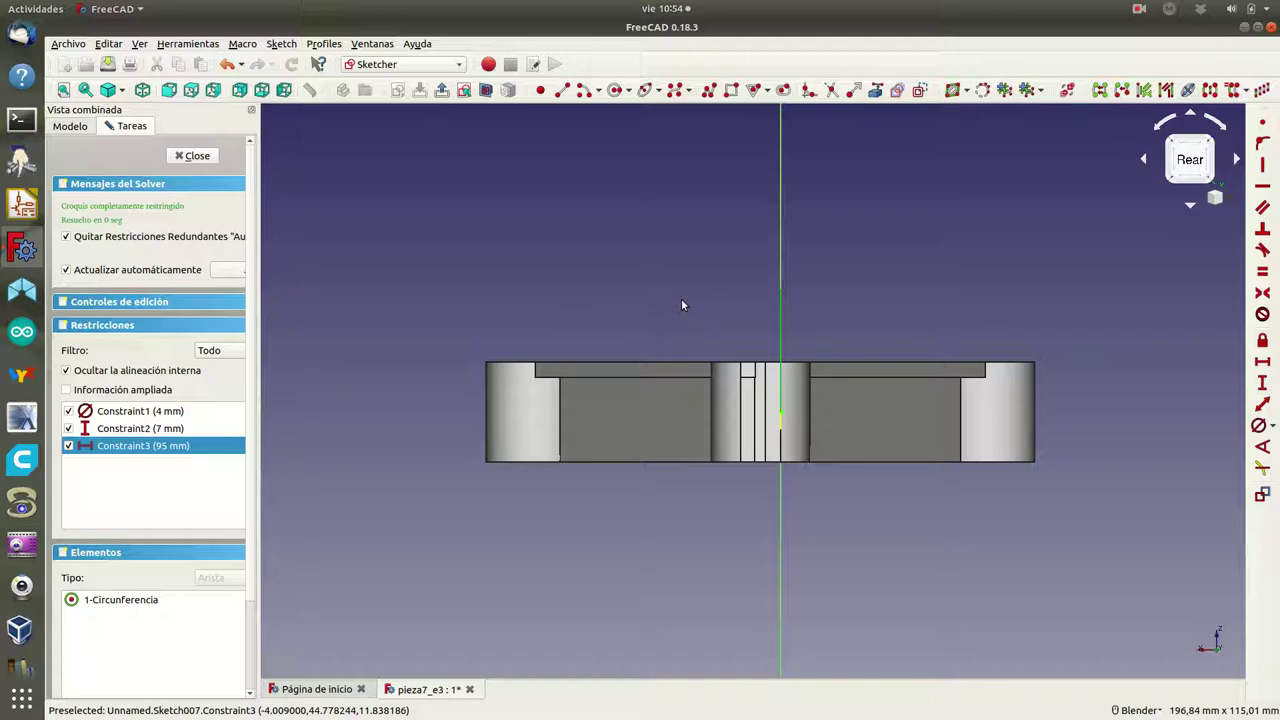
# - Undo the 95 mm horizontal distance constraint
pyautogui.click(108, 44)
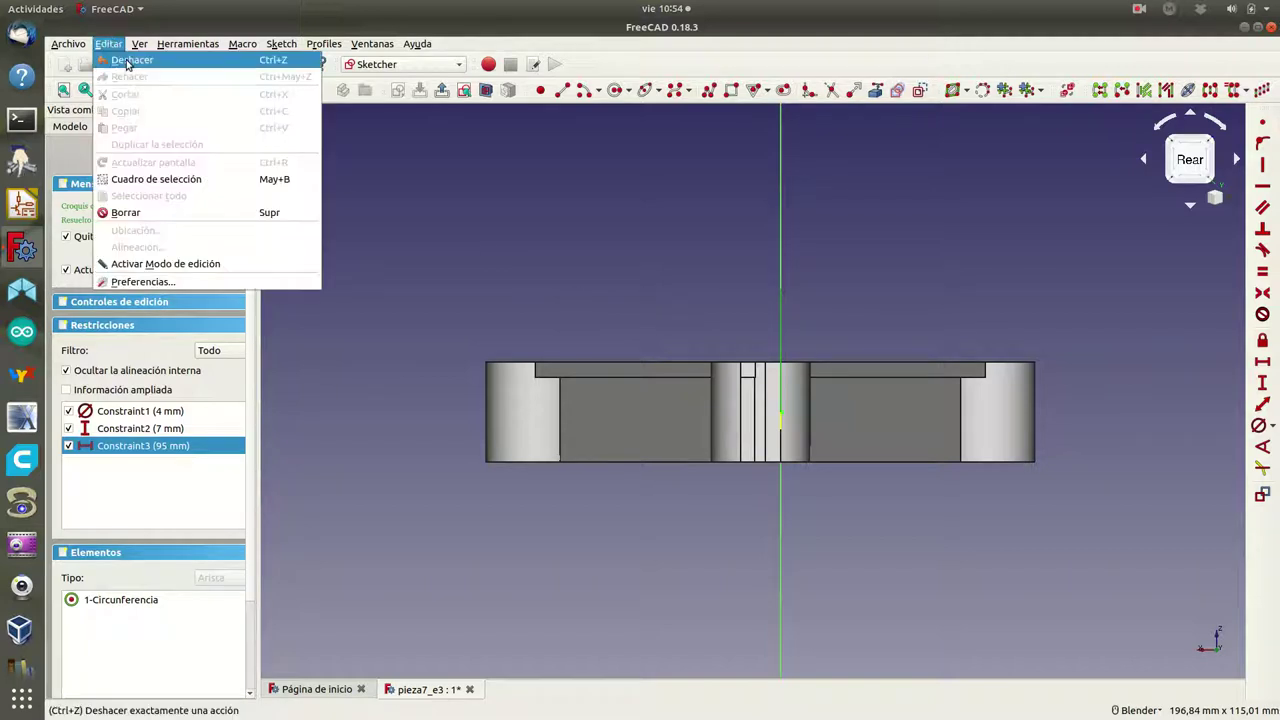
pyautogui.click(125, 60)
pyautogui.moveTo(608, 249)
pyautogui.mouseDown(button='middle')
pyautogui.moveTo(540, 342)
pyautogui.moveTo(388, 353)
pyautogui.moveTo(323, 329)
pyautogui.moveTo(263, 250)
pyautogui.moveTo(266, 191)
pyautogui.moveTo(238, 207)
pyautogui.mouseUp(button='middle')
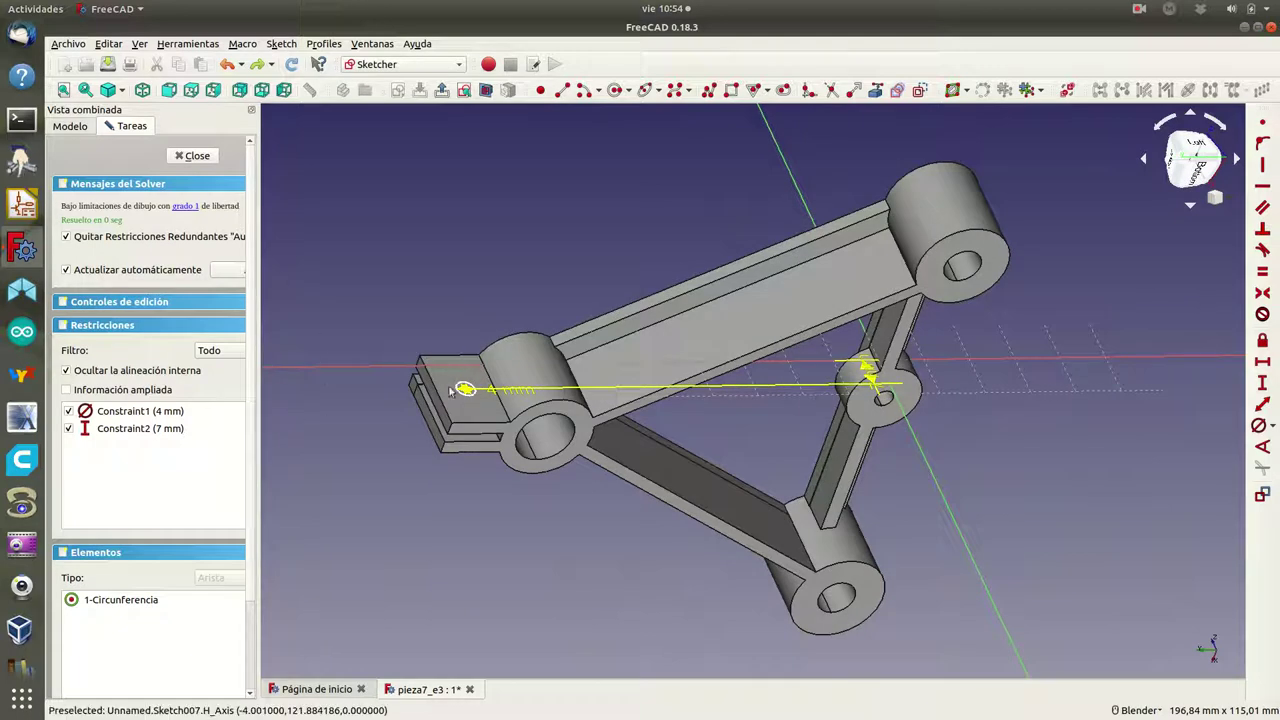
# - Re-apply the centre's horizontal distance to the vertical axis as 93.5 mm
pyautogui.scroll(-4, 462, 390)
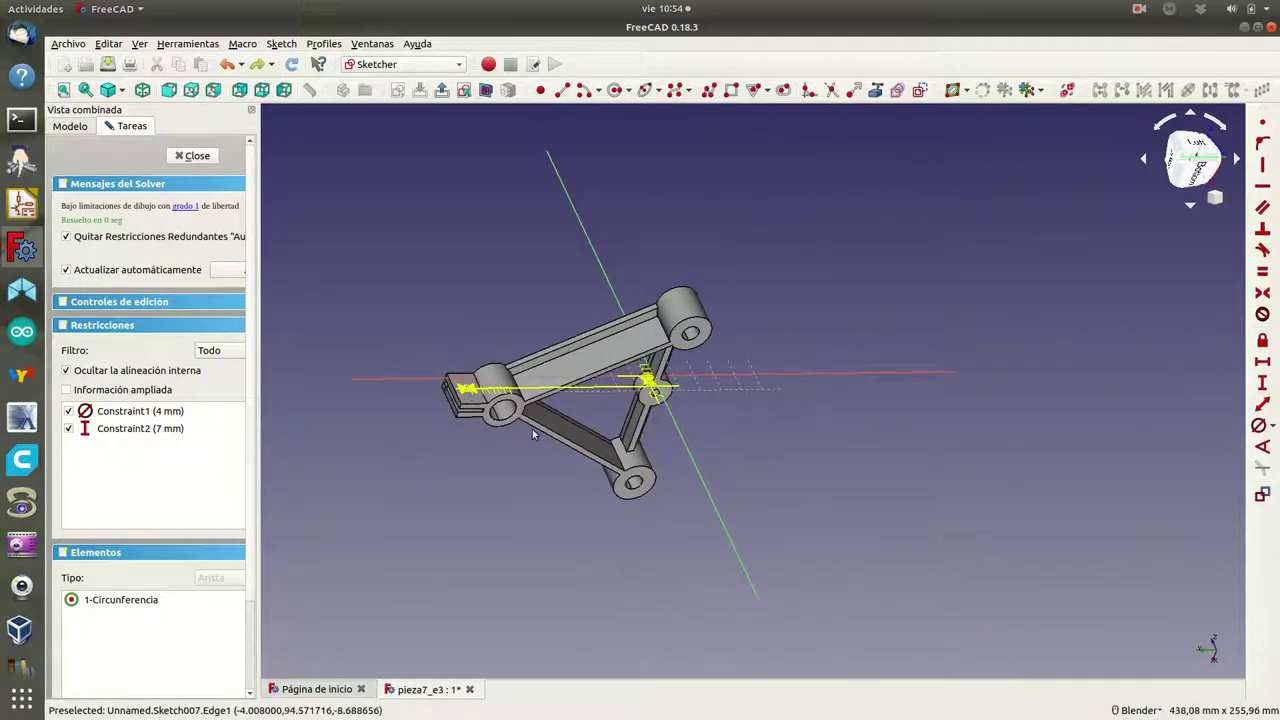
pyautogui.scroll(2, 464, 394)
pyautogui.scroll(2, 464, 394)
pyautogui.scroll(3, 464, 394)
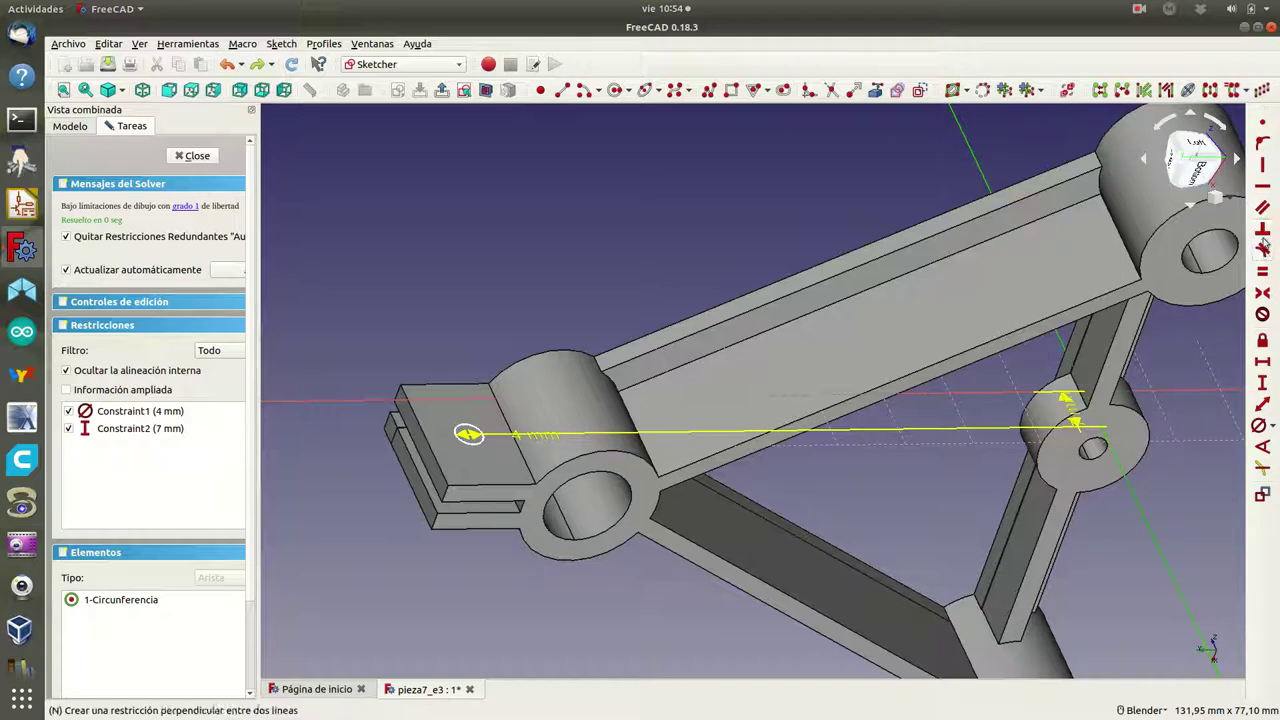
pyautogui.click(1262, 363)
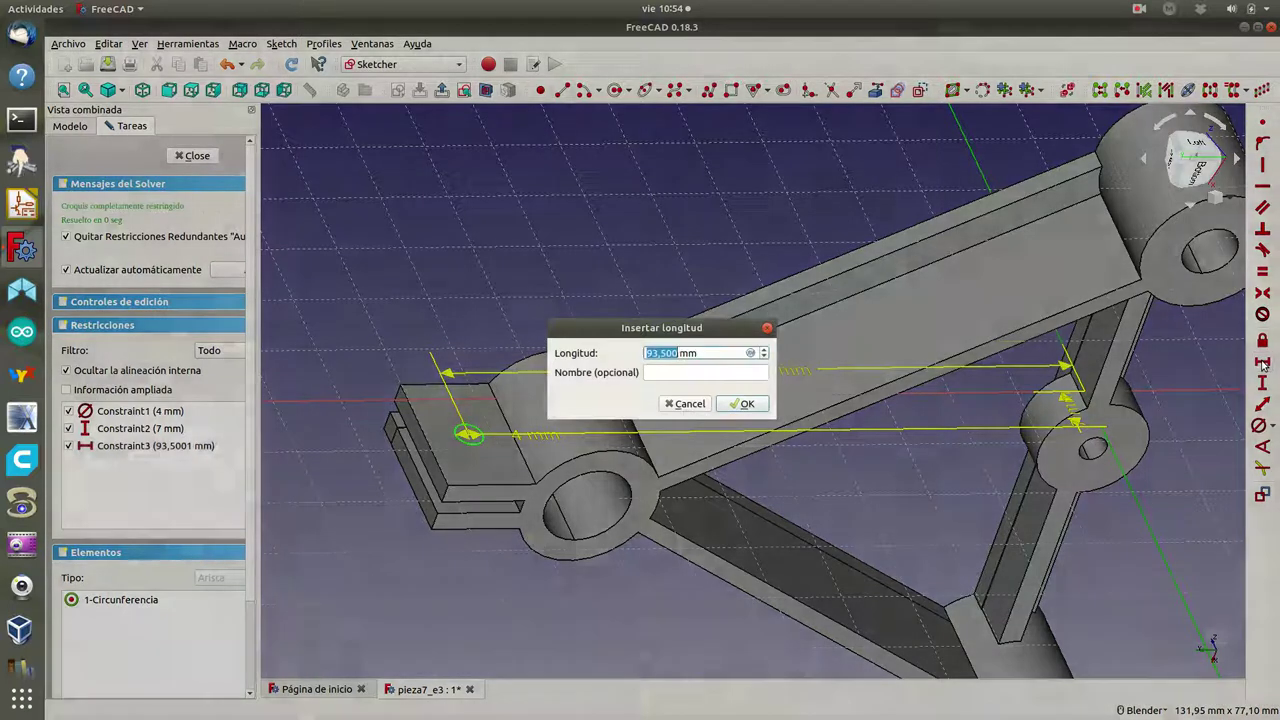
pyautogui.click(742, 403)
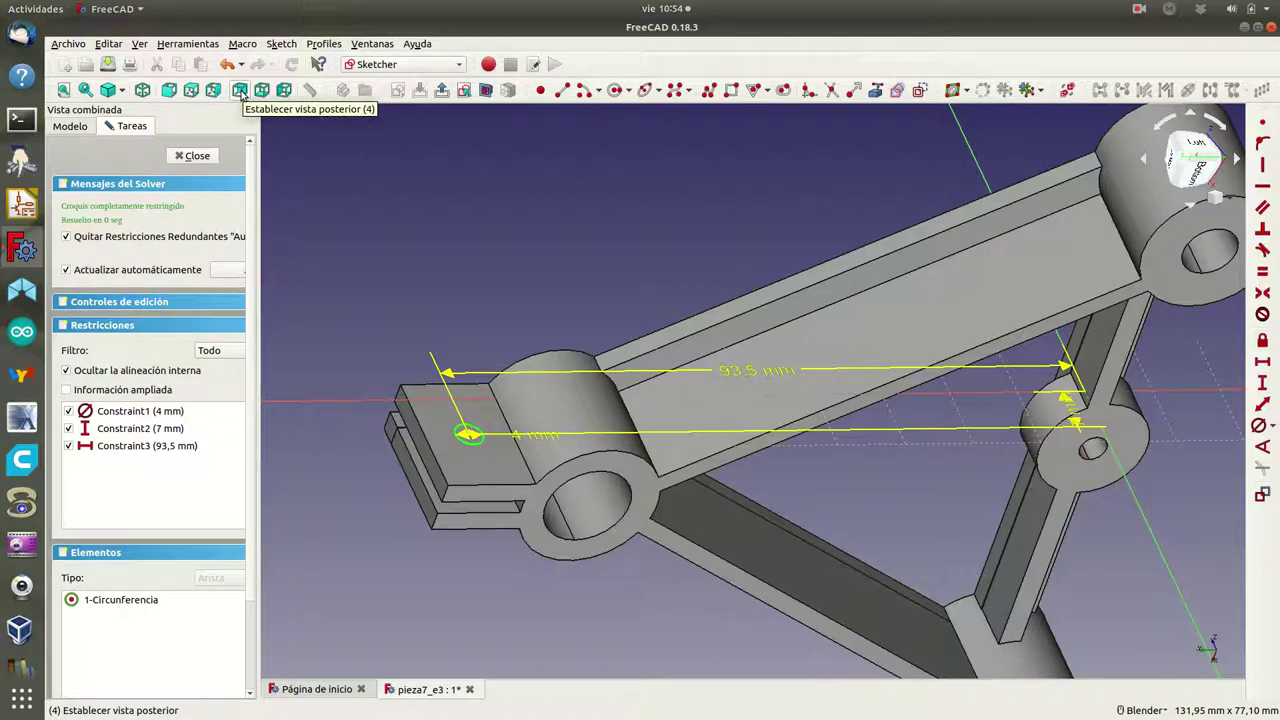
# - View from the left, set wireframe display, and close Sketch007
pyautogui.click(284, 91)
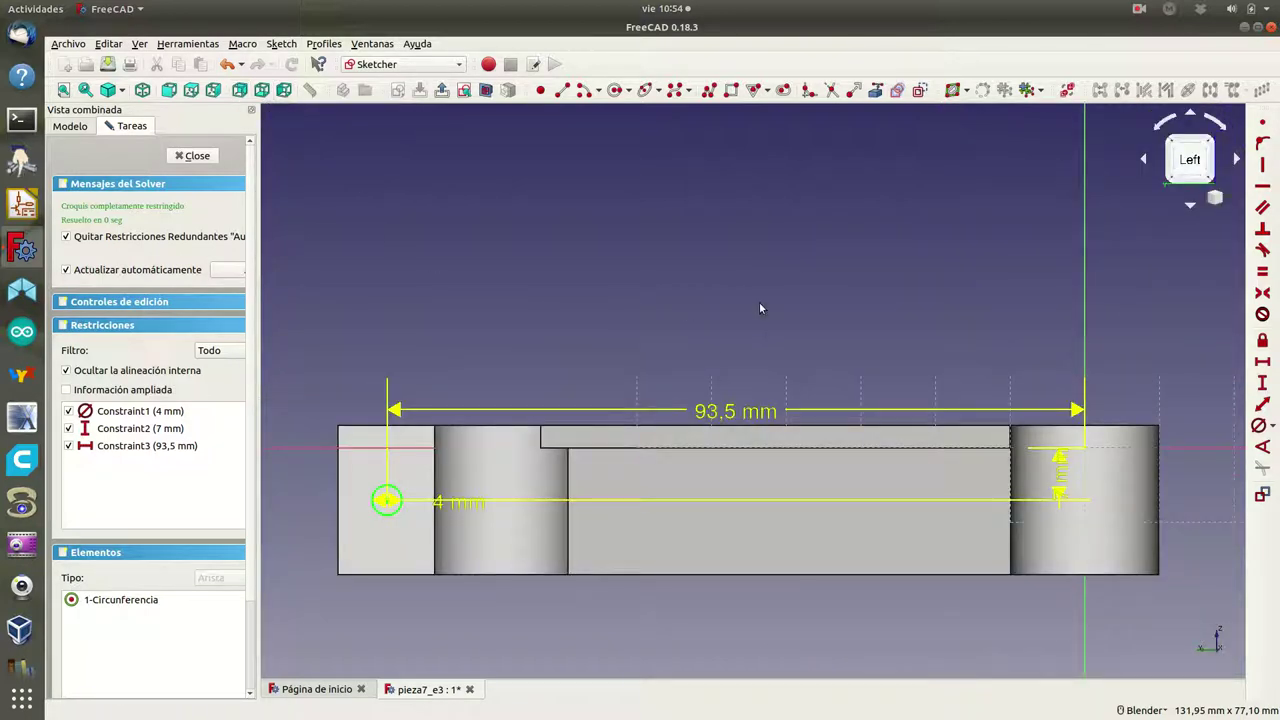
pyautogui.scroll(3, 385, 516)
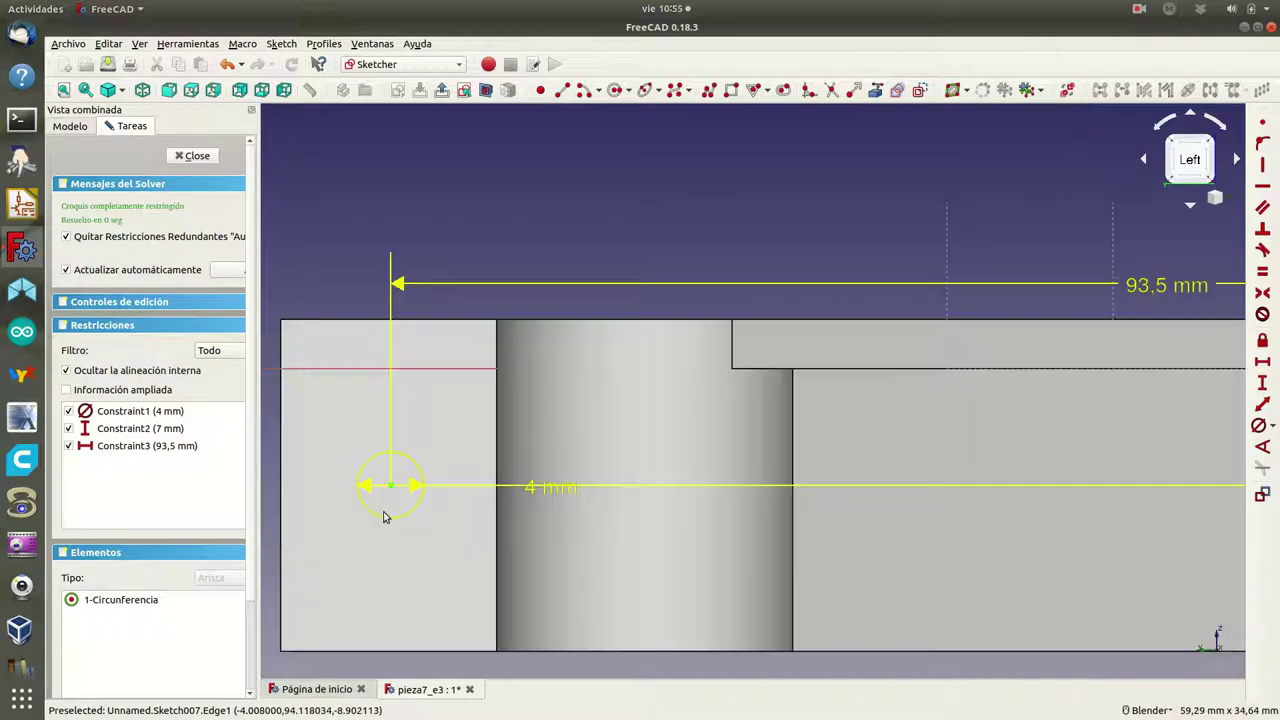
pyautogui.scroll(-2, 385, 516)
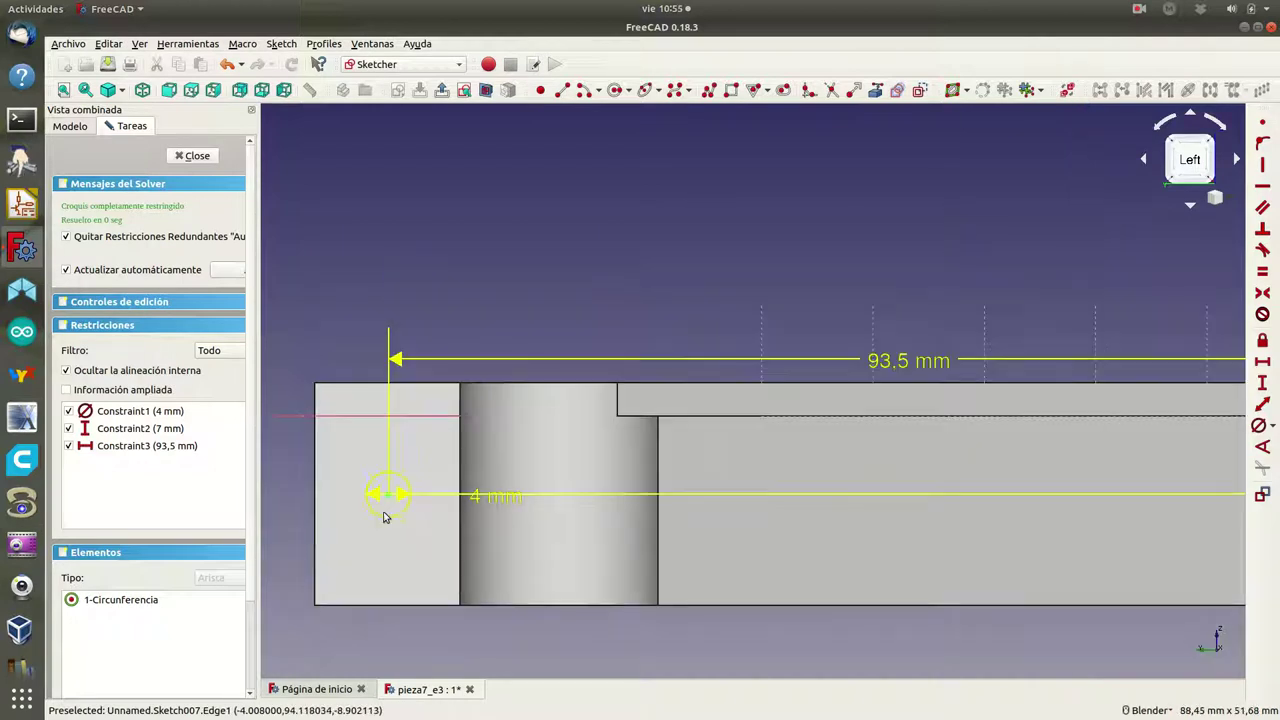
pyautogui.click(120, 91)
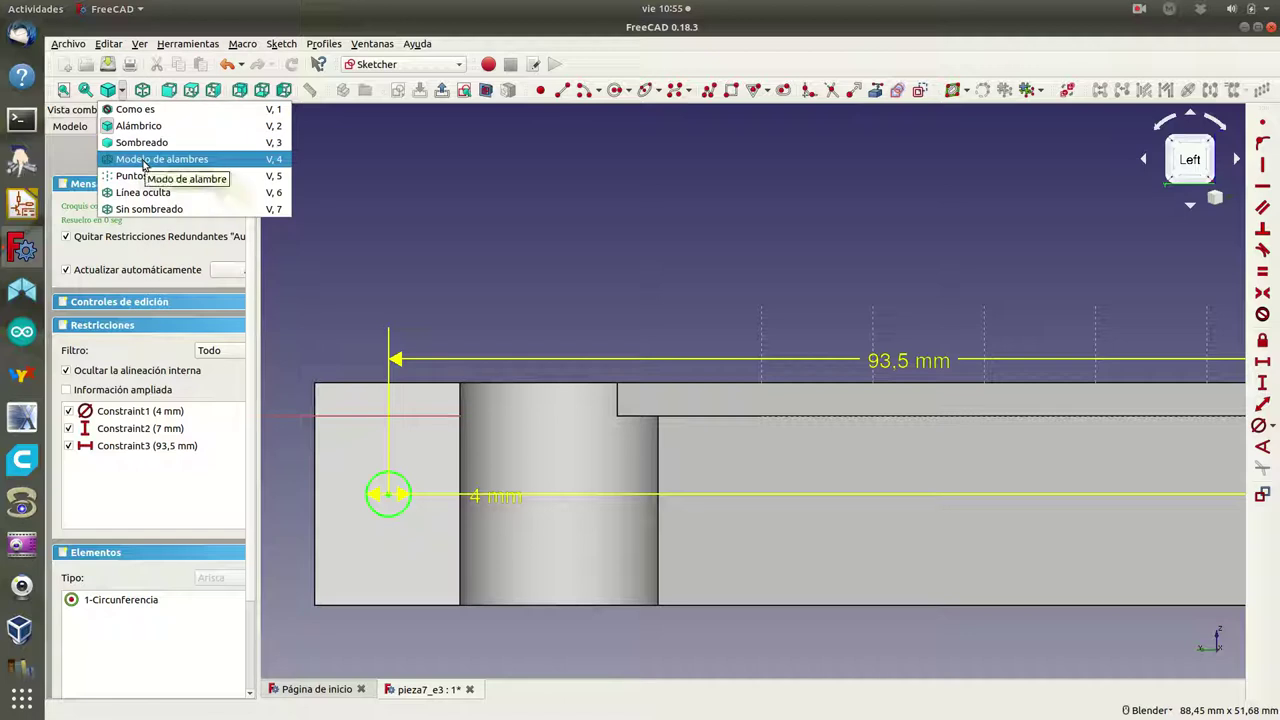
pyautogui.click(145, 162)
pyautogui.scroll(-2, 530, 285)
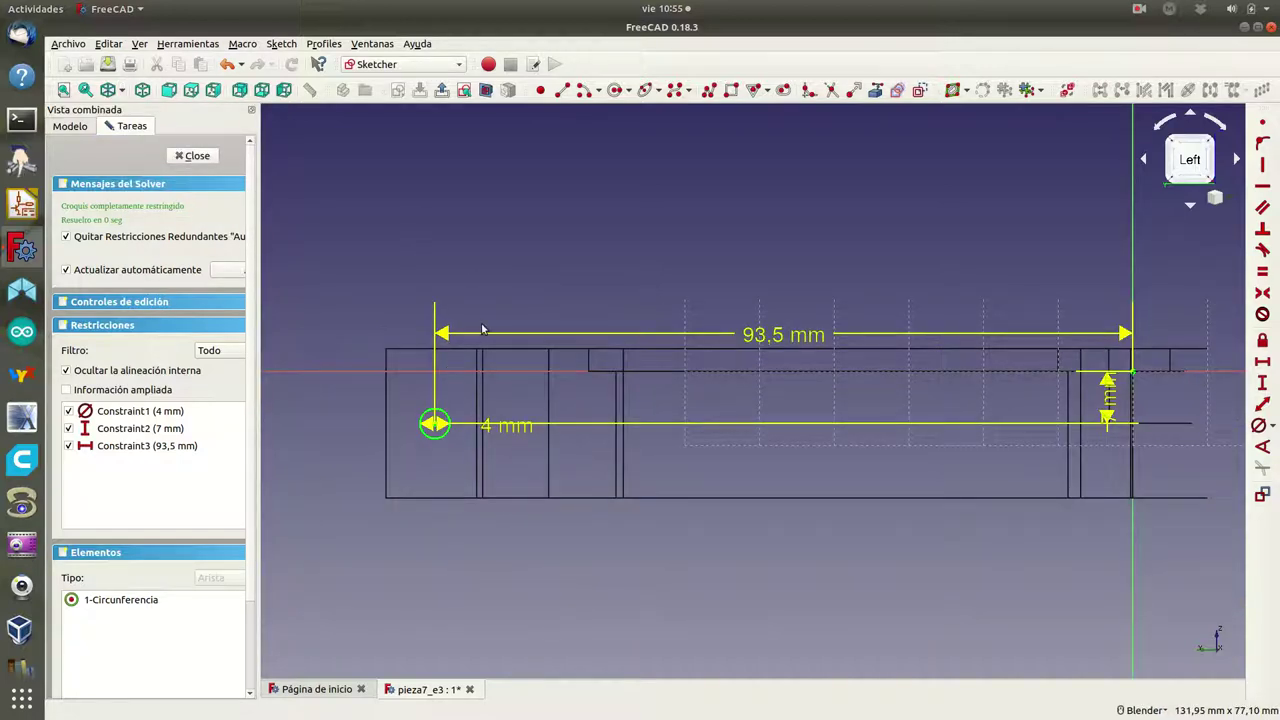
pyautogui.click(193, 156)
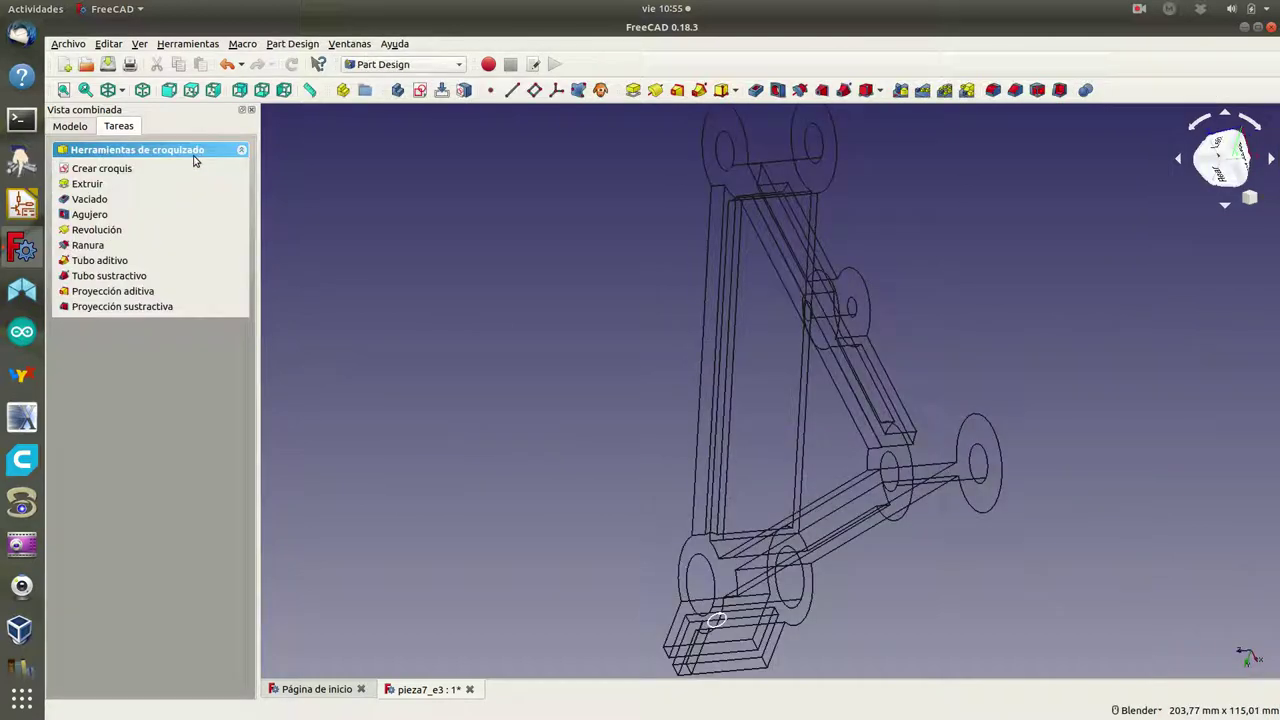
# - Pocket Sketch007 'A través de todos' as Pocket001 and show it in the model tree
pyautogui.click(90, 200)
pyautogui.click(231, 215)
pyautogui.click(200, 229)
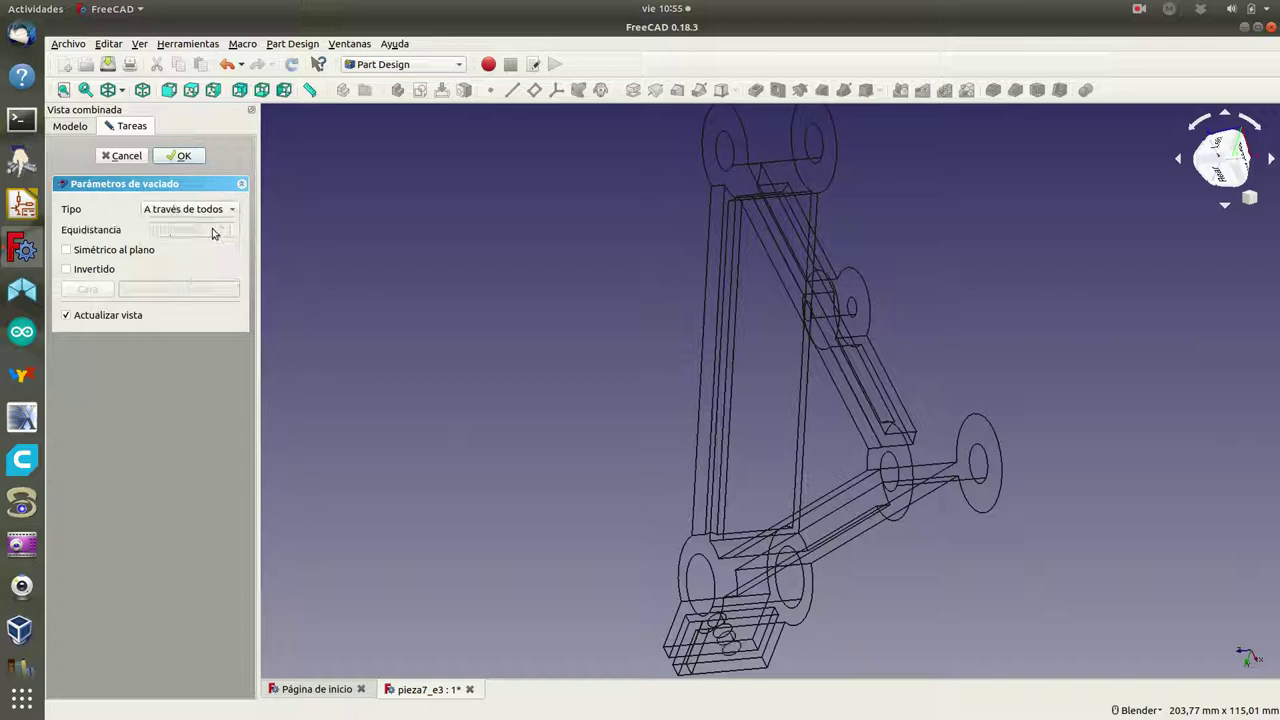
pyautogui.click(181, 157)
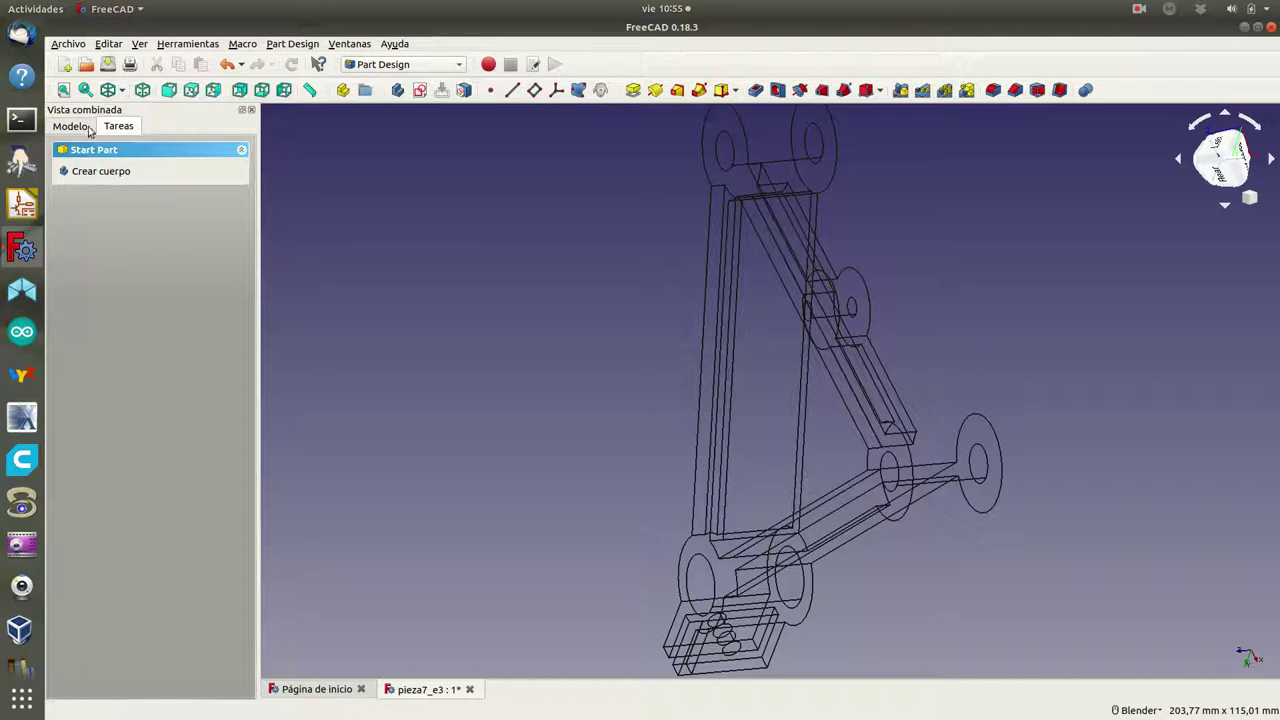
pyautogui.click(82, 127)
pyautogui.click(128, 269)
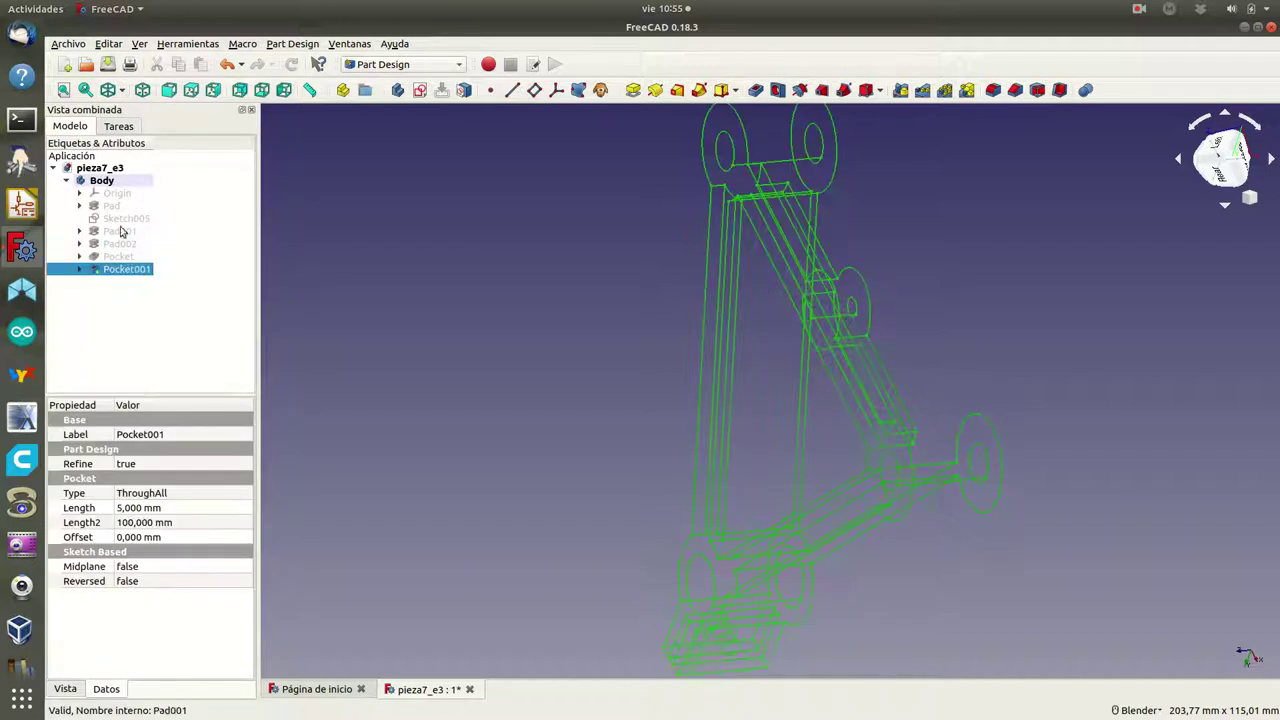
# - Switch the display back to shaded, view the underside and select the tab's flat face
pyautogui.click(123, 93)
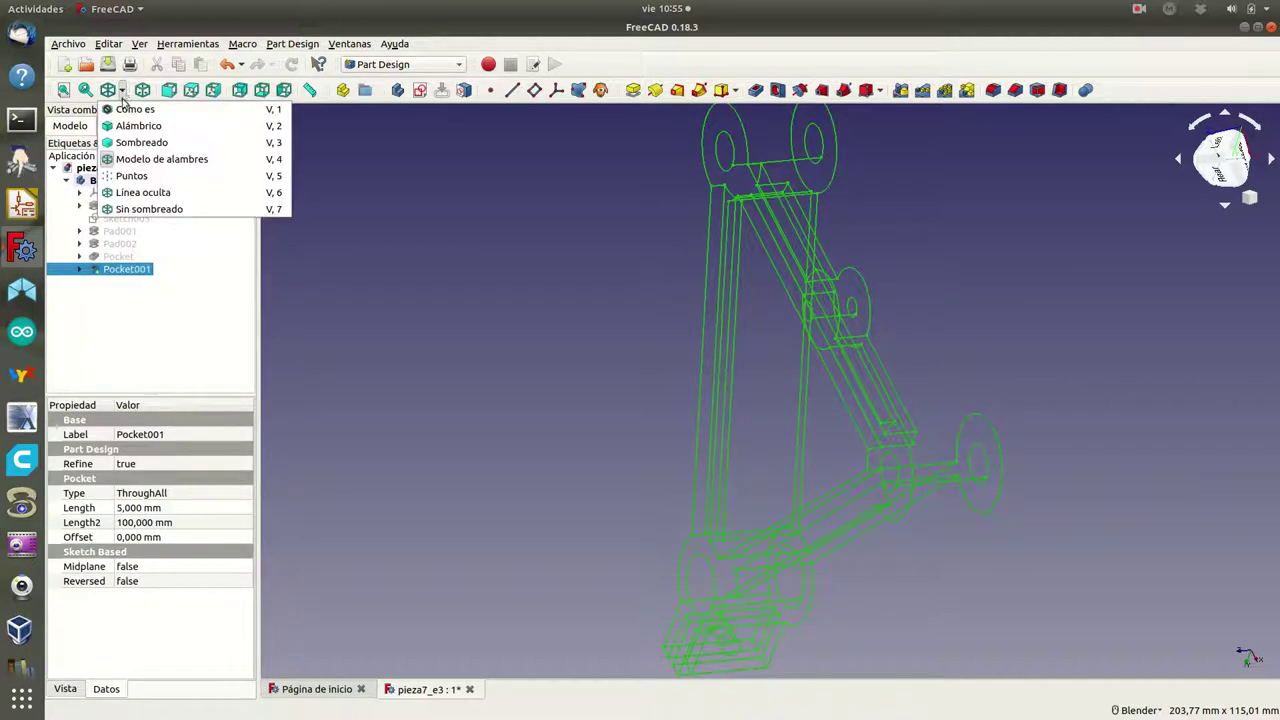
pyautogui.click(138, 107)
pyautogui.moveTo(486, 225)
pyautogui.mouseDown(button='middle')
pyautogui.moveTo(421, 52)
pyautogui.moveTo(1160, 217)
pyautogui.moveTo(614, 191)
pyautogui.mouseUp(button='middle')
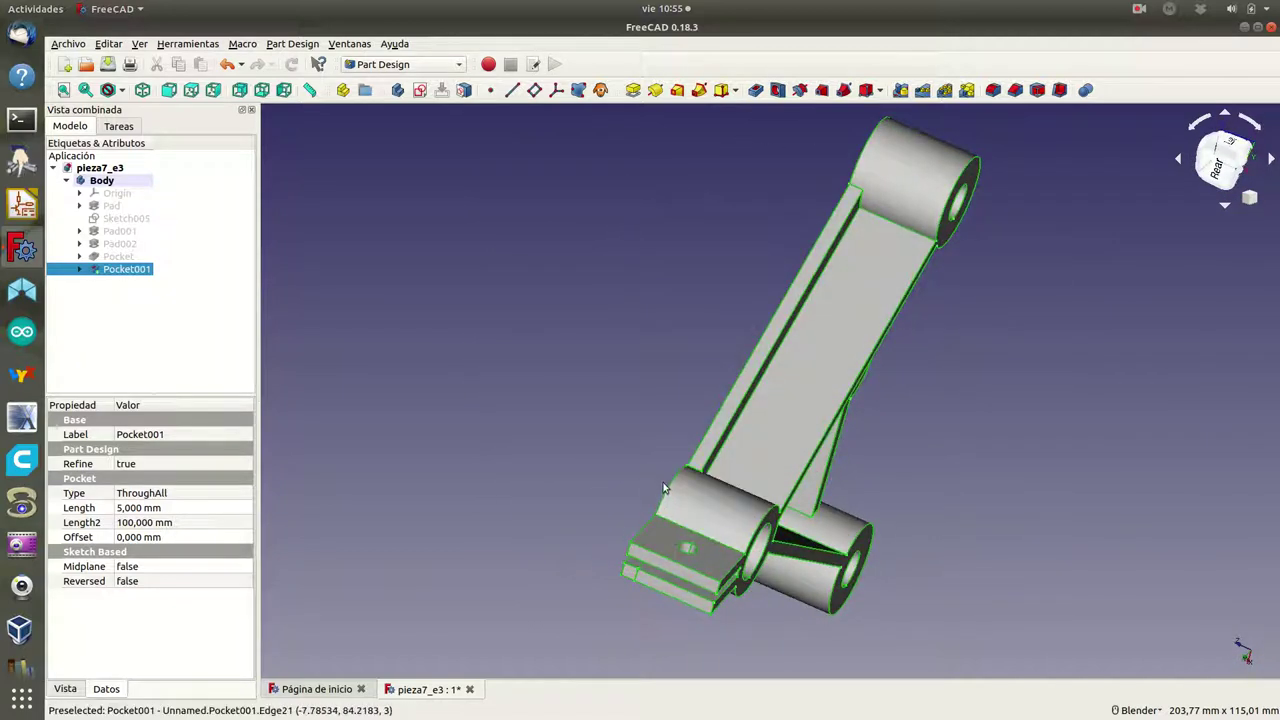
pyautogui.scroll(5, 674, 375)
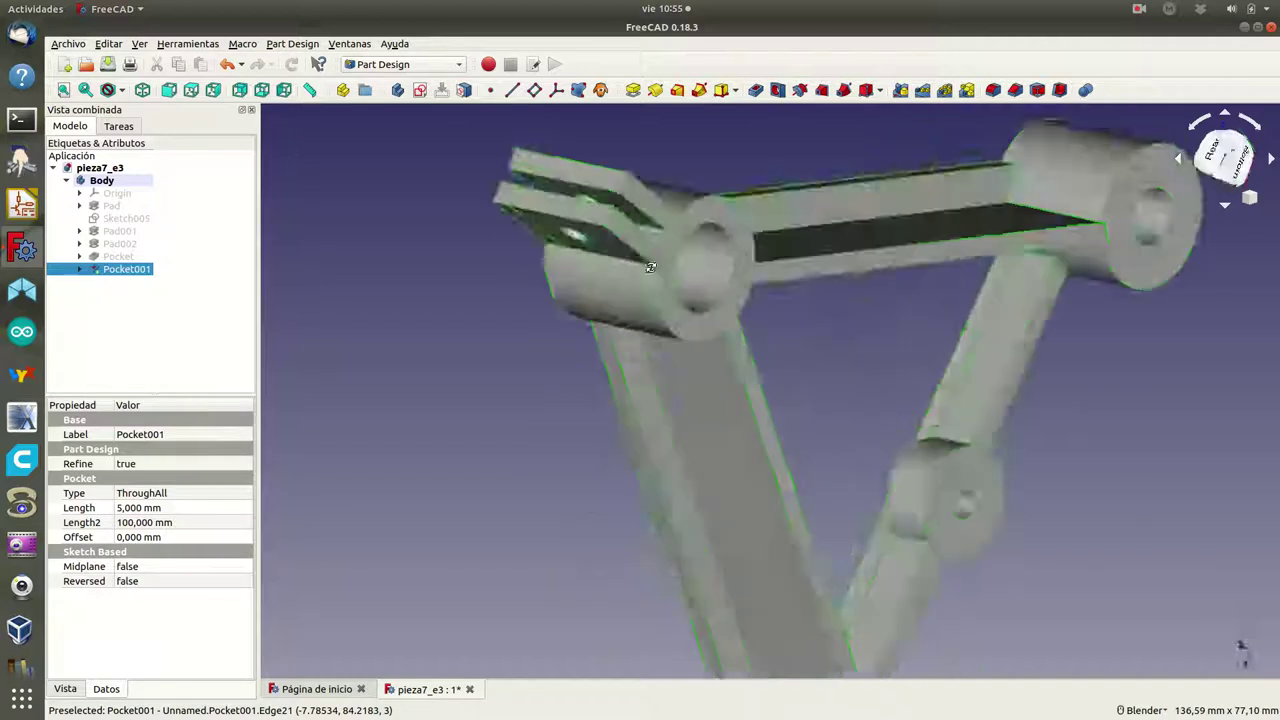
pyautogui.moveTo(674, 375); pyautogui.dragTo(607, 261, button='middle')
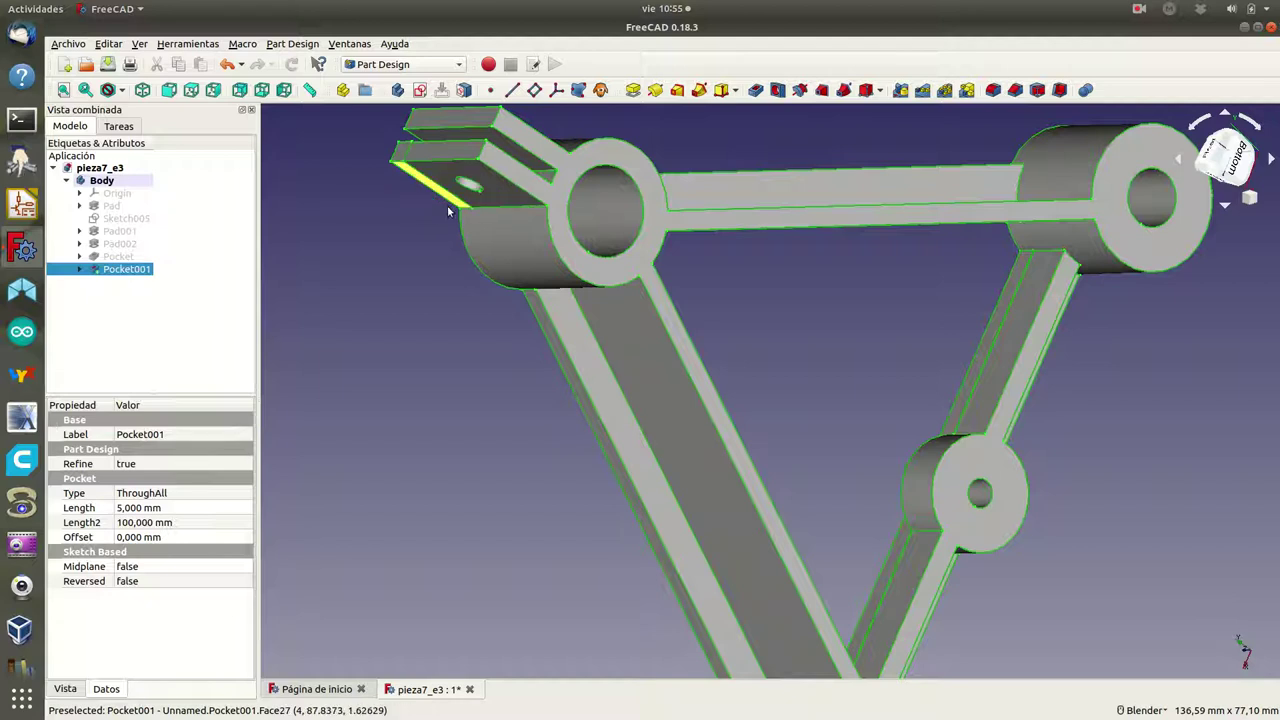
pyautogui.click(493, 185)
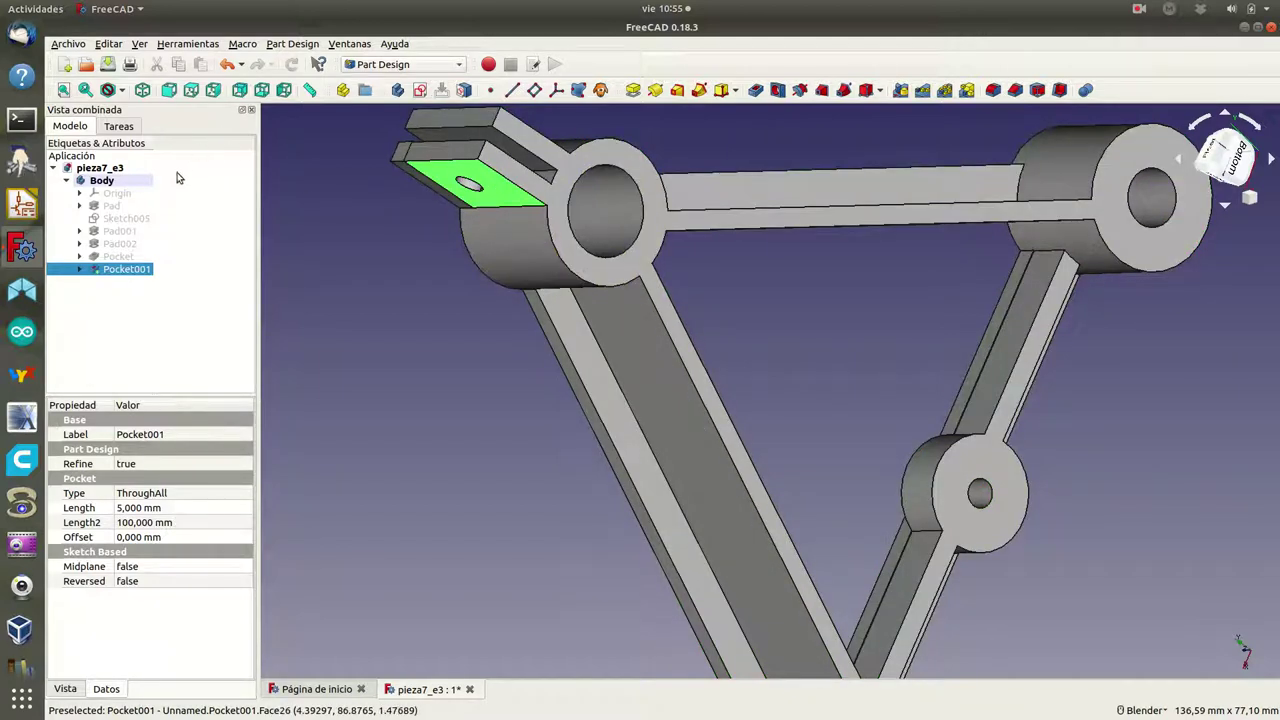
pyautogui.click(131, 130)
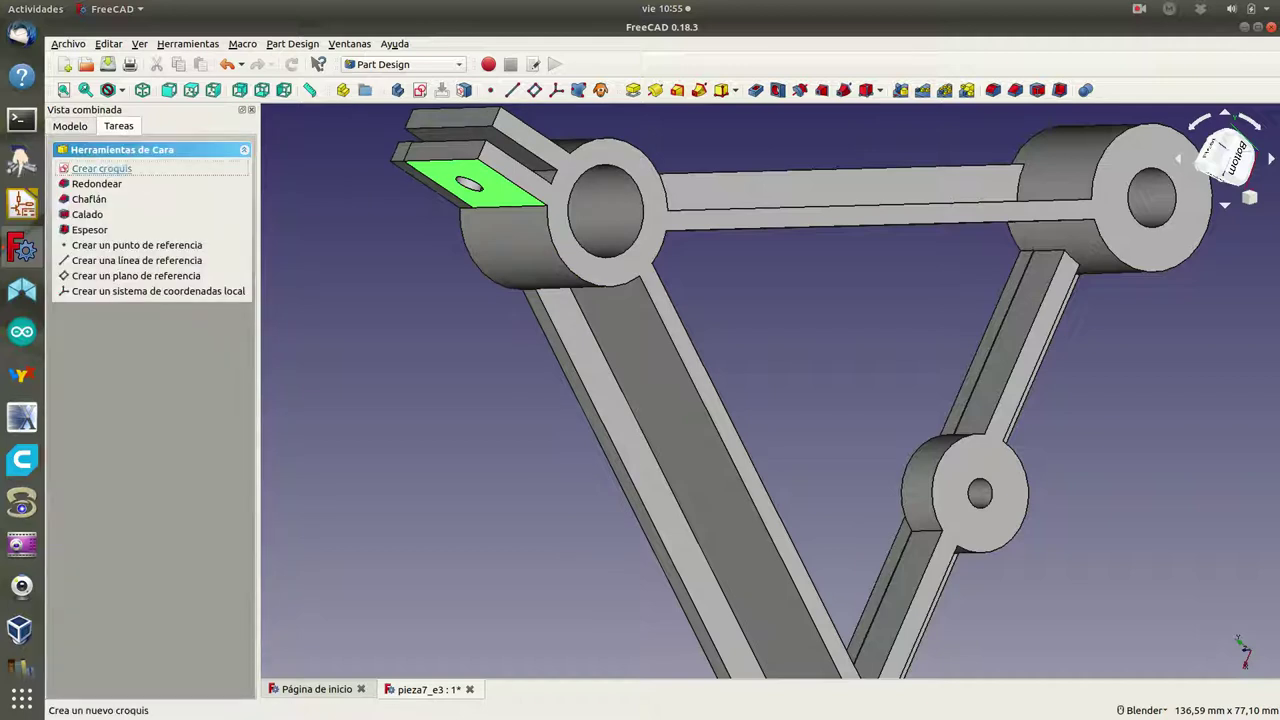
# - Start a new sketch on the tab's flat face and bring the hole into view
pyautogui.click(109, 168)
pyautogui.scroll(-2, 871, 251)
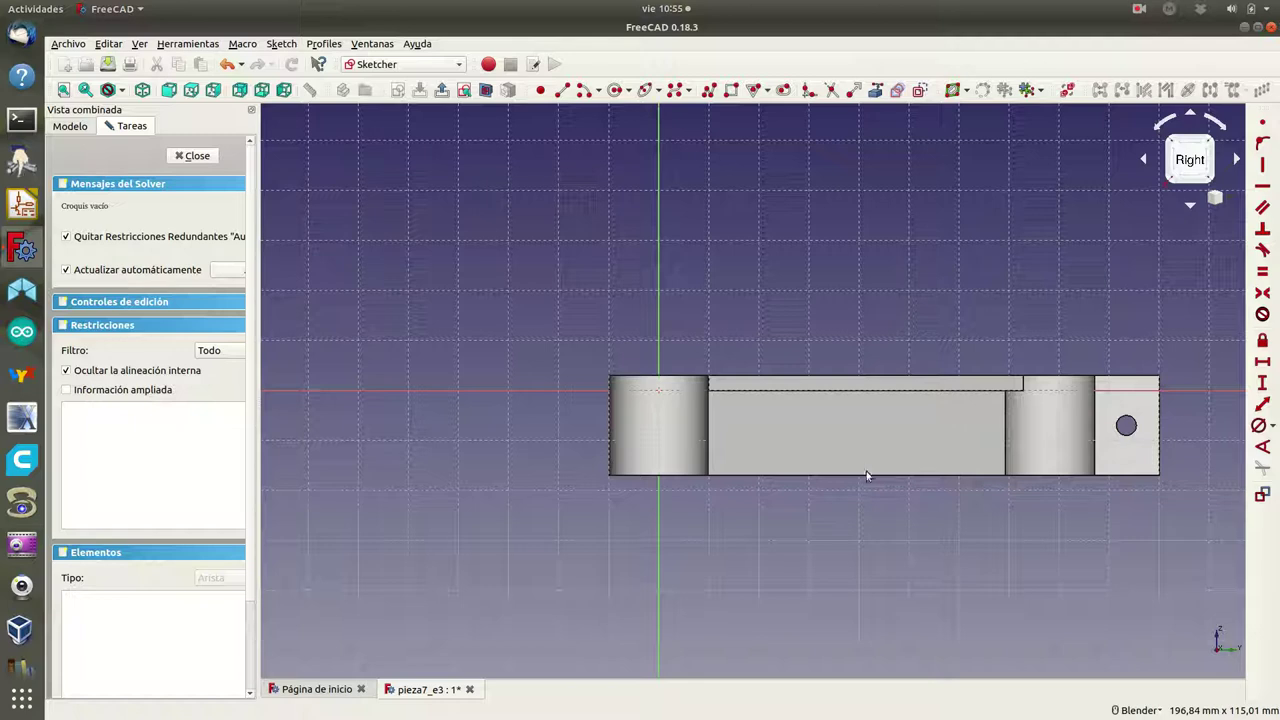
pyautogui.keyDown('shift'); pyautogui.moveTo(1134, 532); pyautogui.dragTo(703, 500, button='middle'); pyautogui.keyUp('shift')
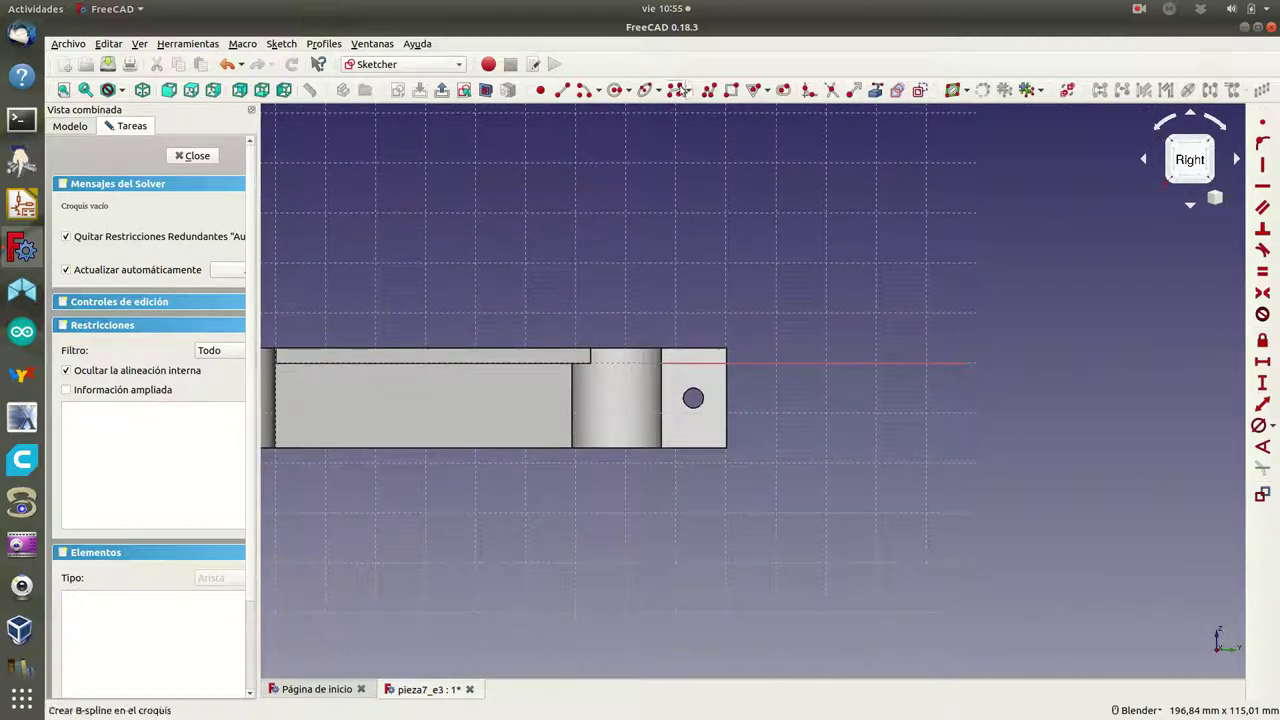
pyautogui.scroll(1, 708, 398)
pyautogui.scroll(2, 707, 398)
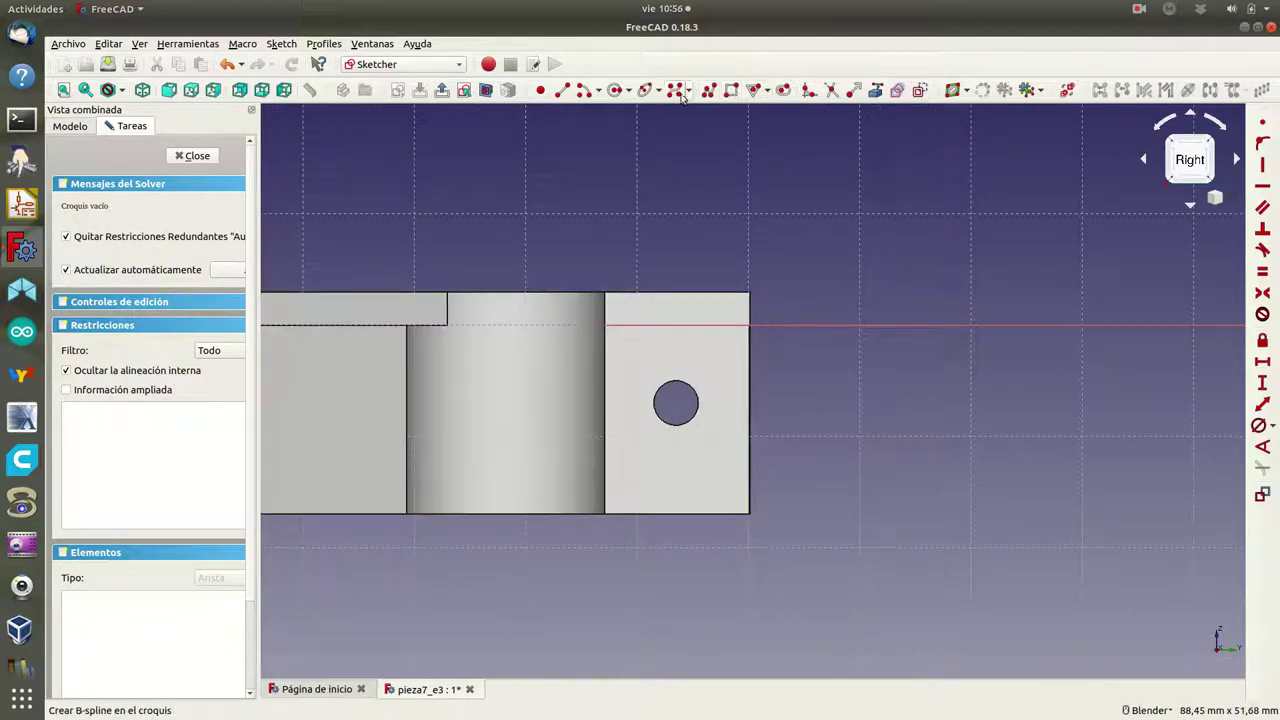
# - Draw a hexagon centred on the hole with a vertex on the vertical axis
pyautogui.click(770, 95)
pyautogui.click(778, 160)
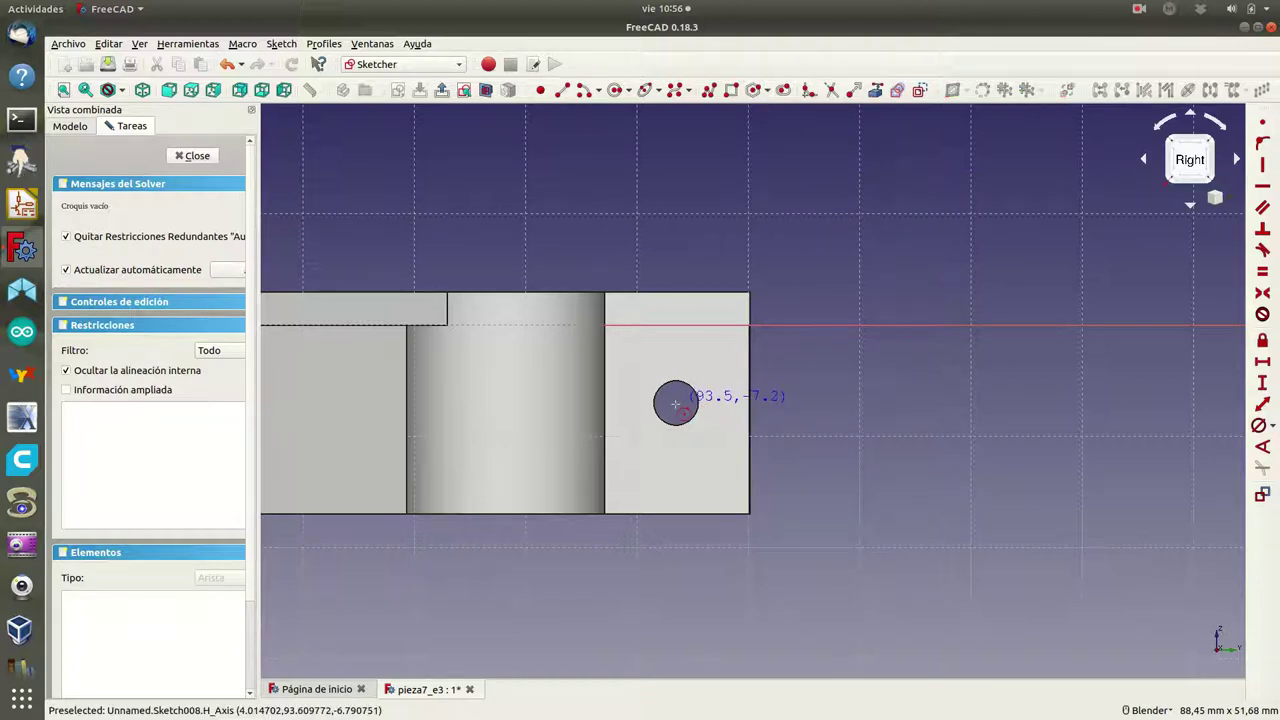
pyautogui.click(677, 403)
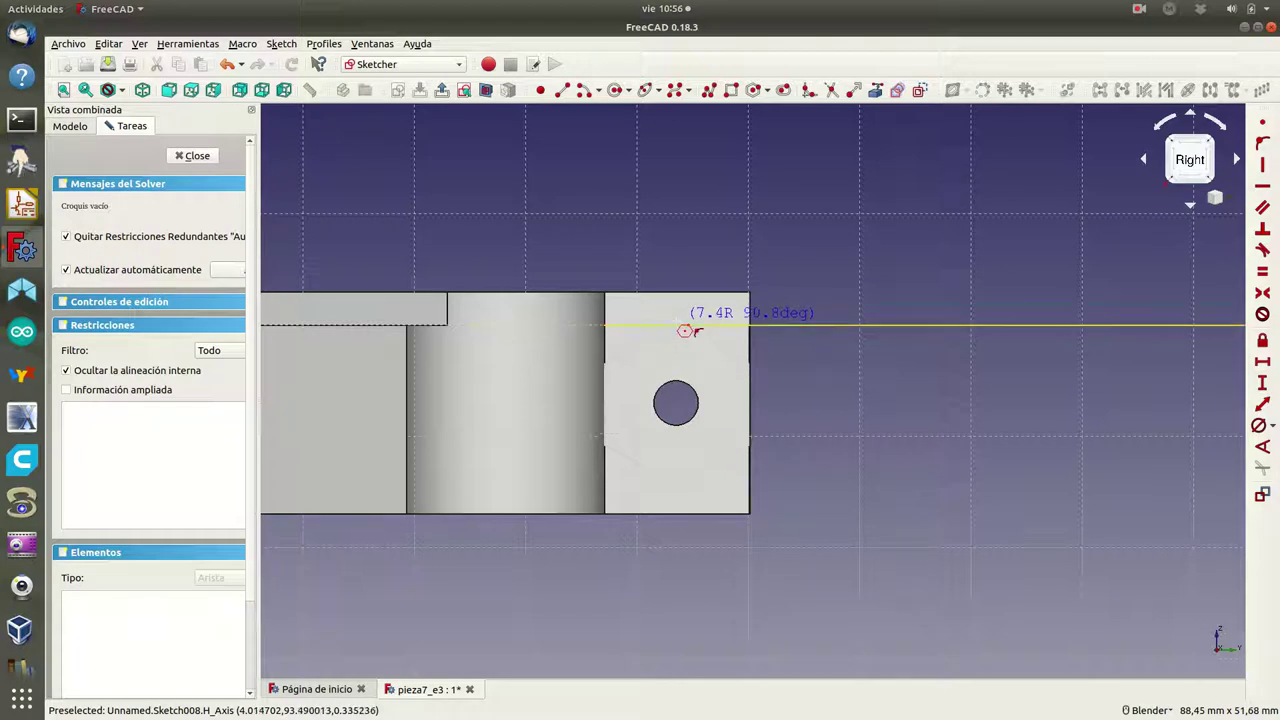
pyautogui.click(677, 325)
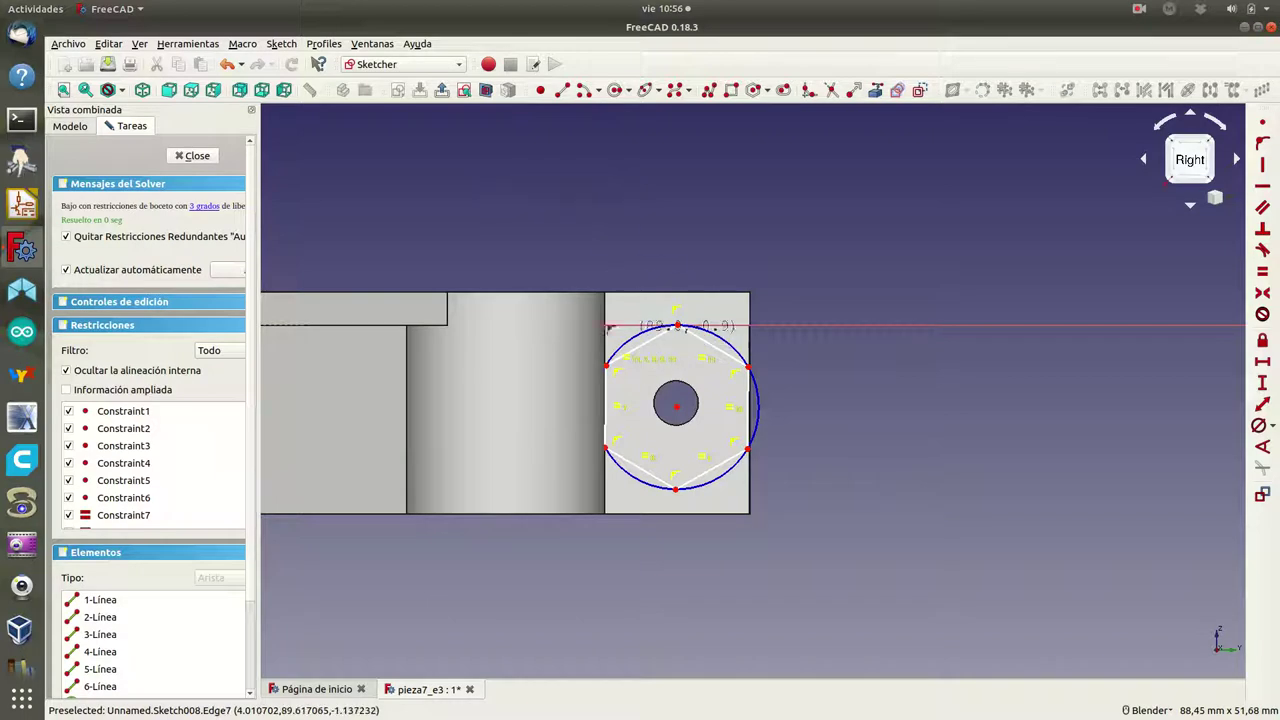
# - Switch to wireframe, constrain the hexagon's right side vertical, and select its surrounding circle
pyautogui.click(121, 91)
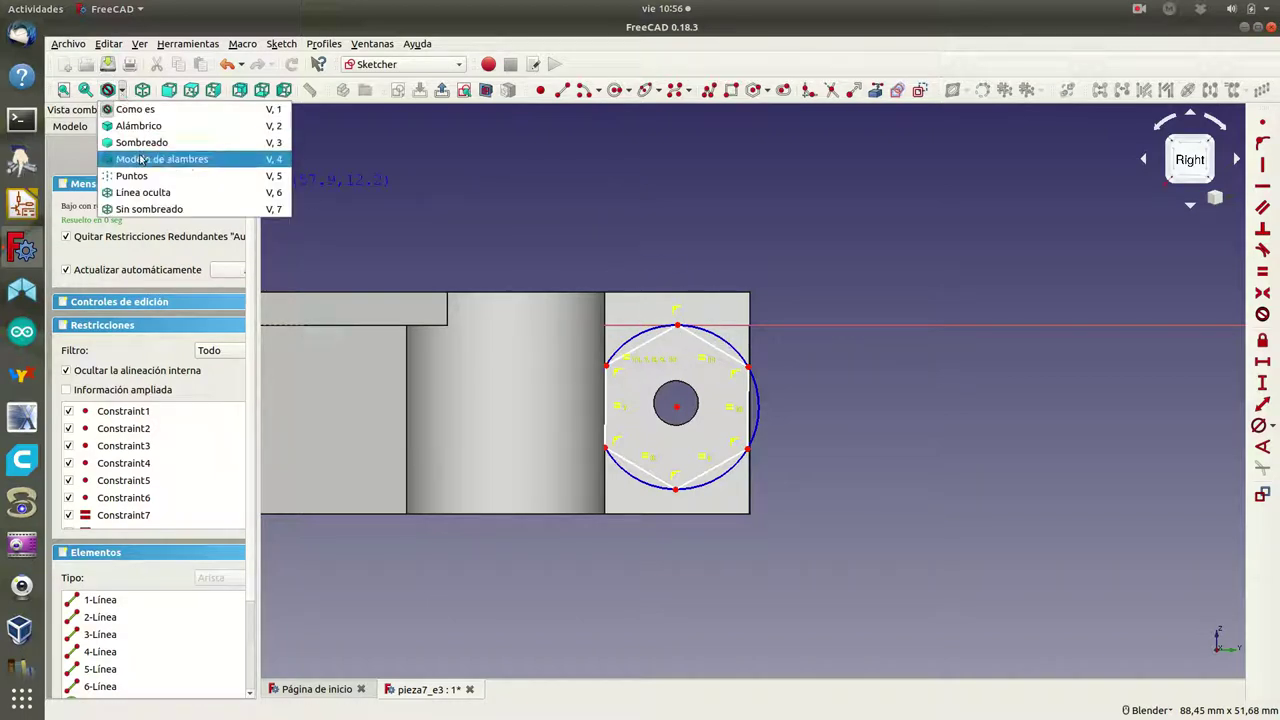
pyautogui.click(140, 158)
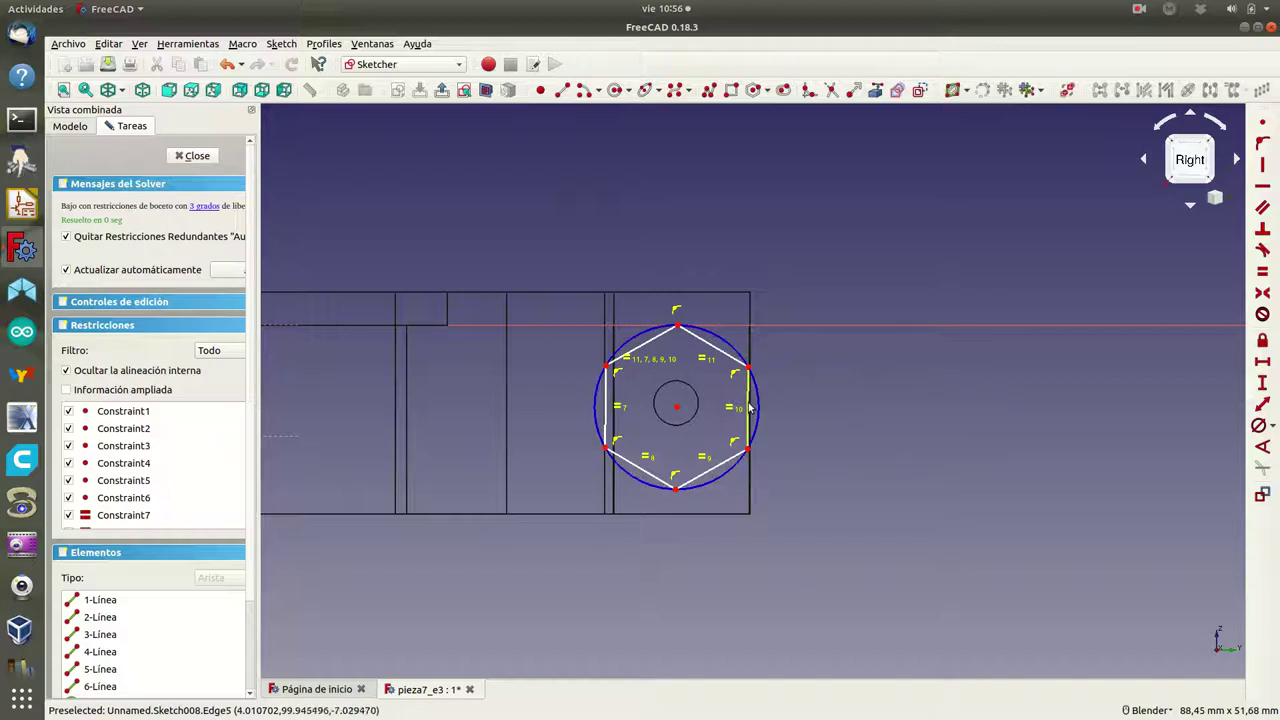
pyautogui.click(749, 408)
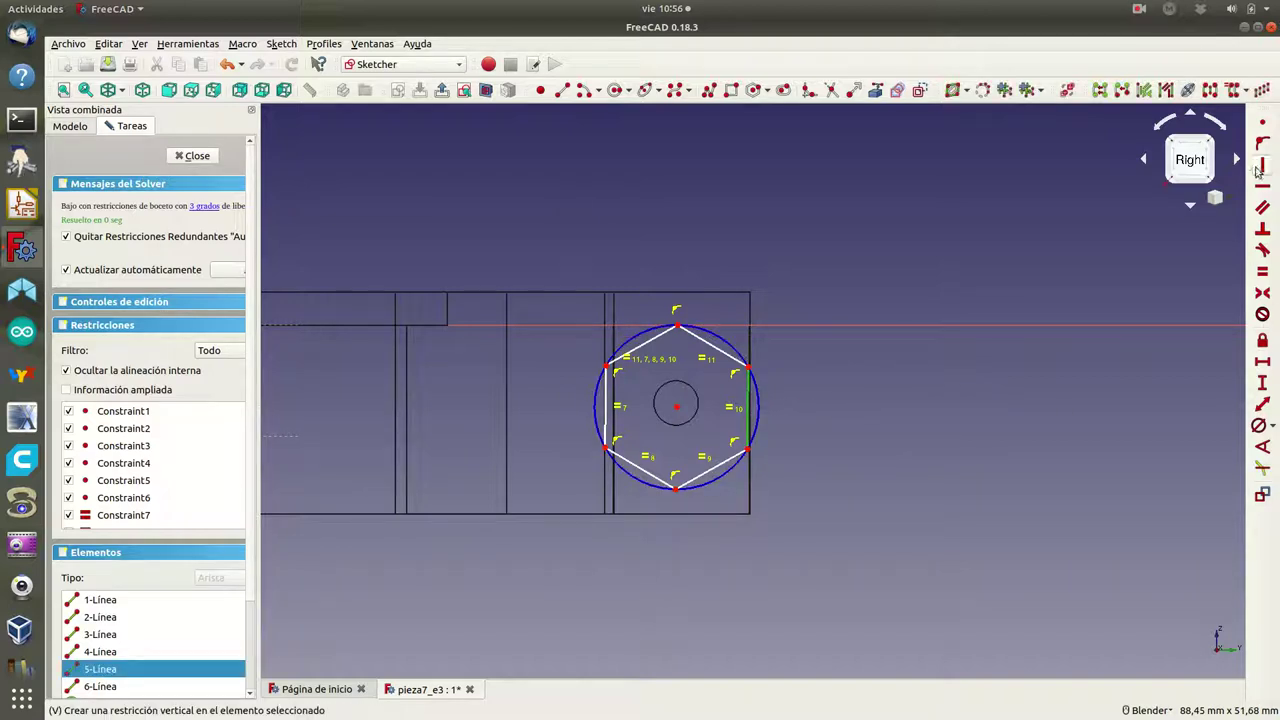
pyautogui.click(1262, 167)
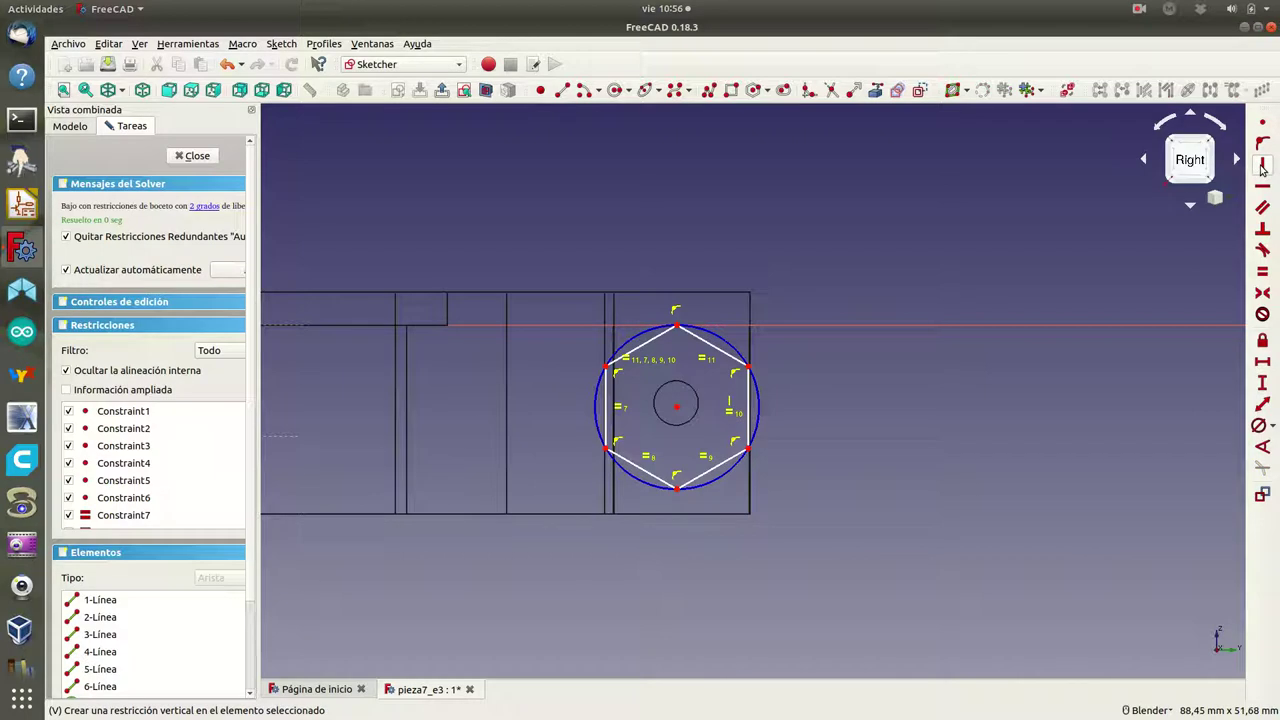
pyautogui.click(724, 342)
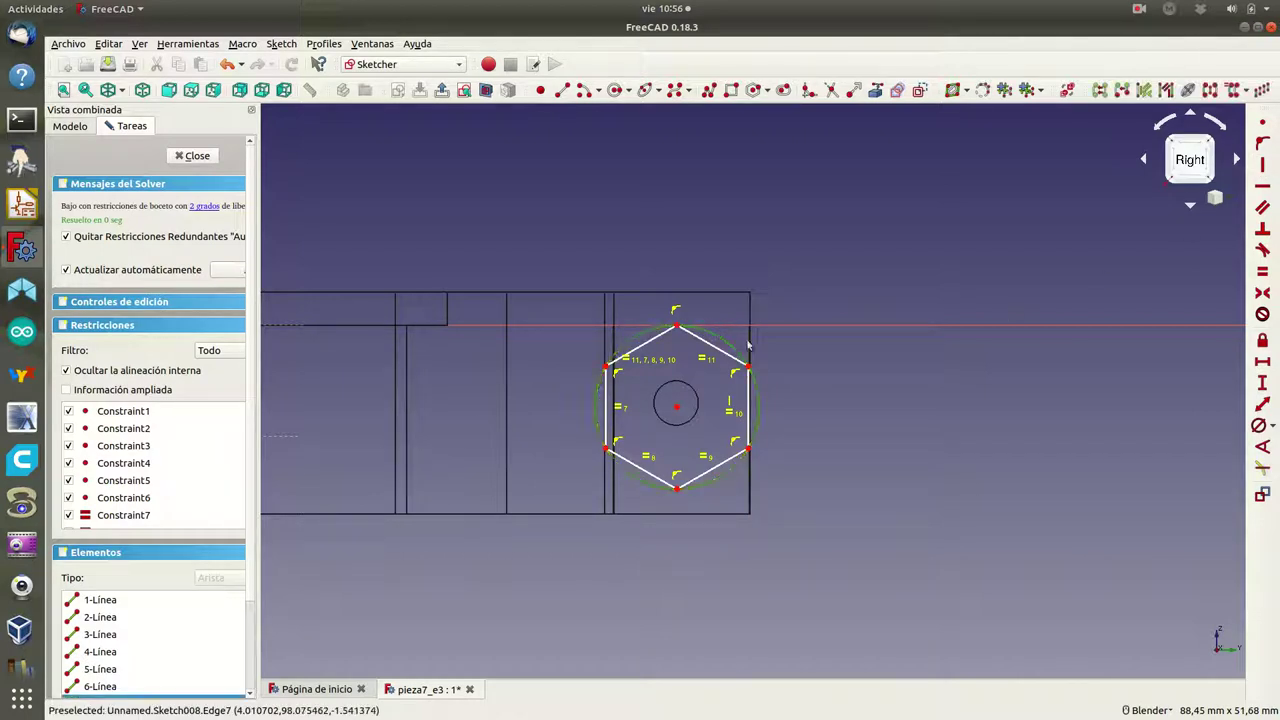
# - Dimension the circle around the hexagon with a 15 mm diameter constraint
pyautogui.click(1259, 425)
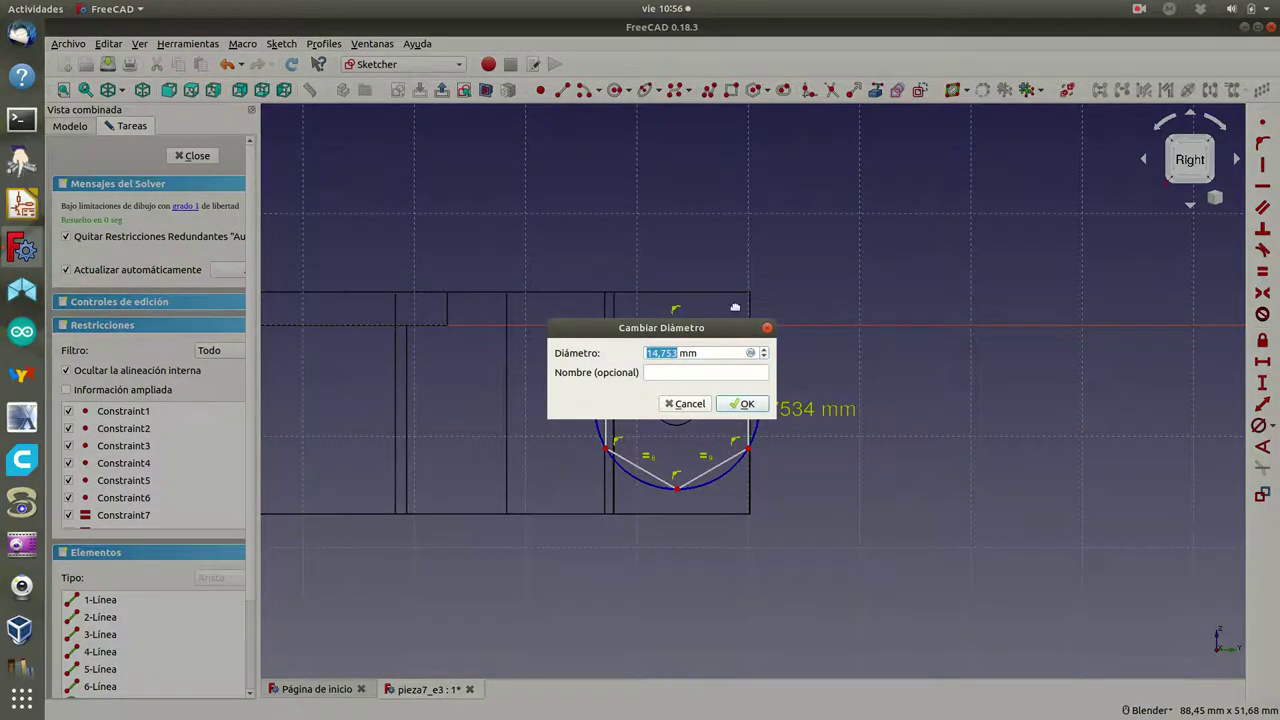
pyautogui.press('super+Down')
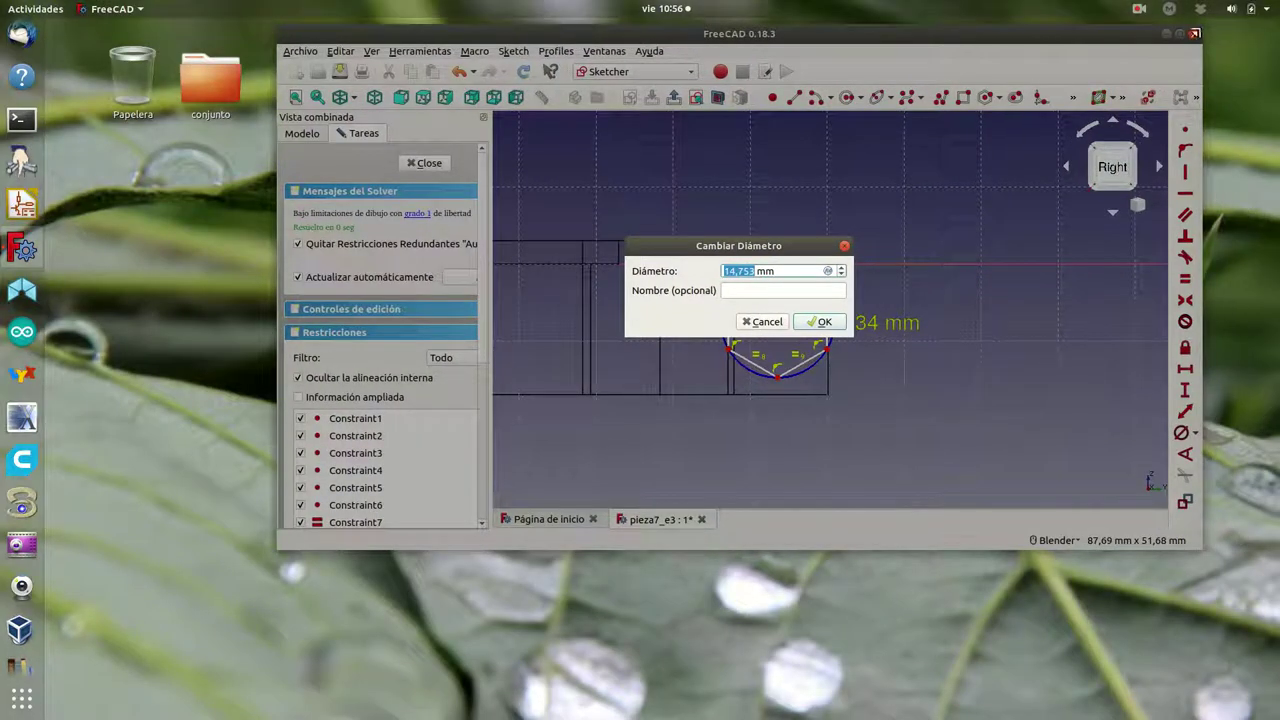
pyautogui.click(1177, 35)
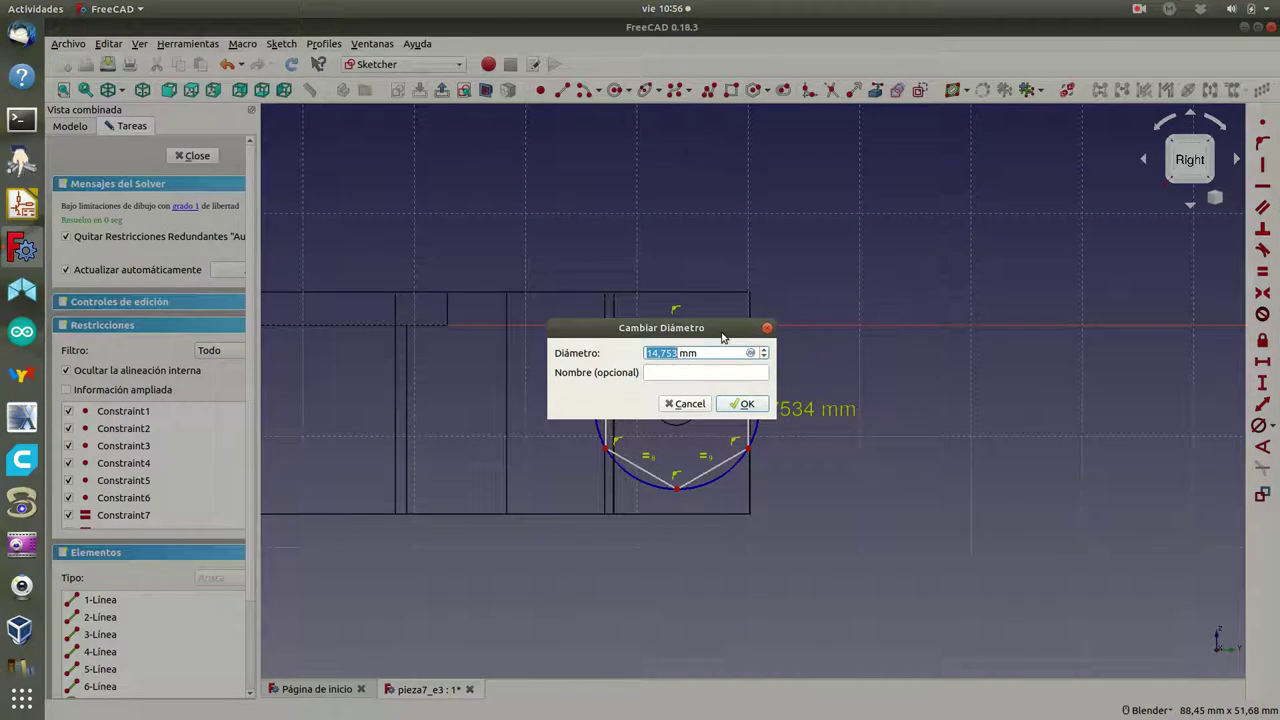
pyautogui.write('15')
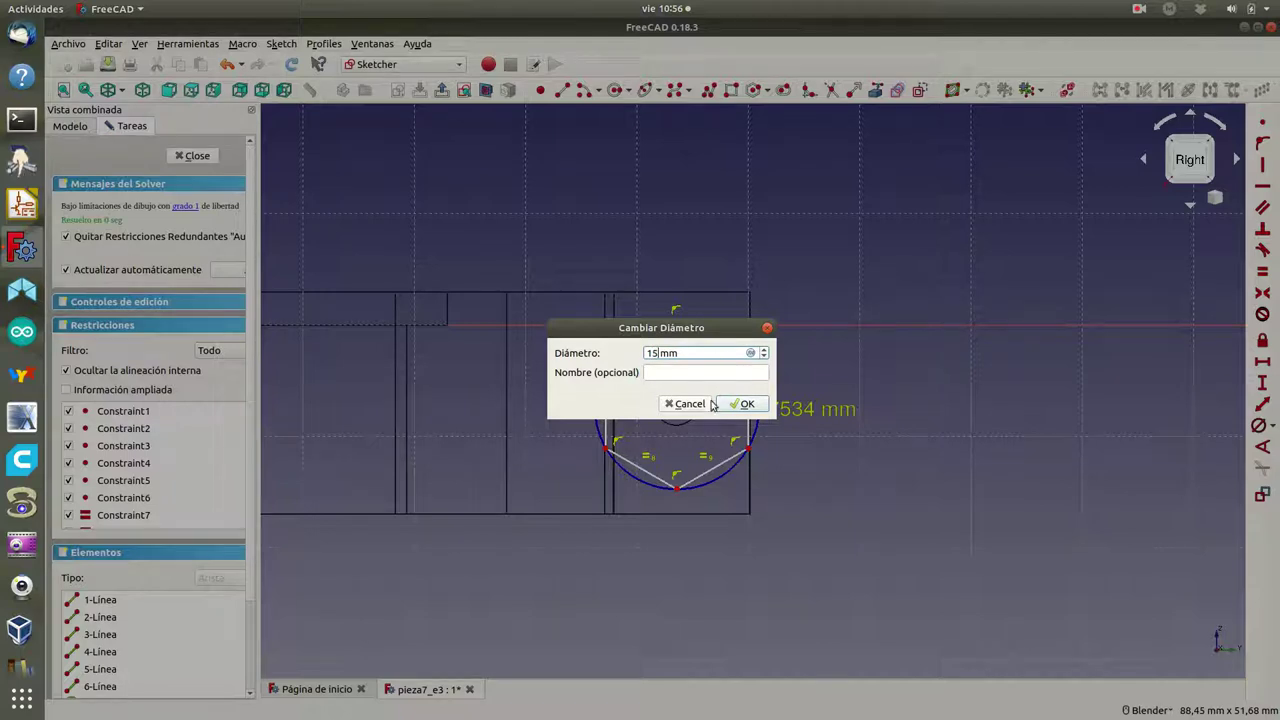
pyautogui.click(740, 404)
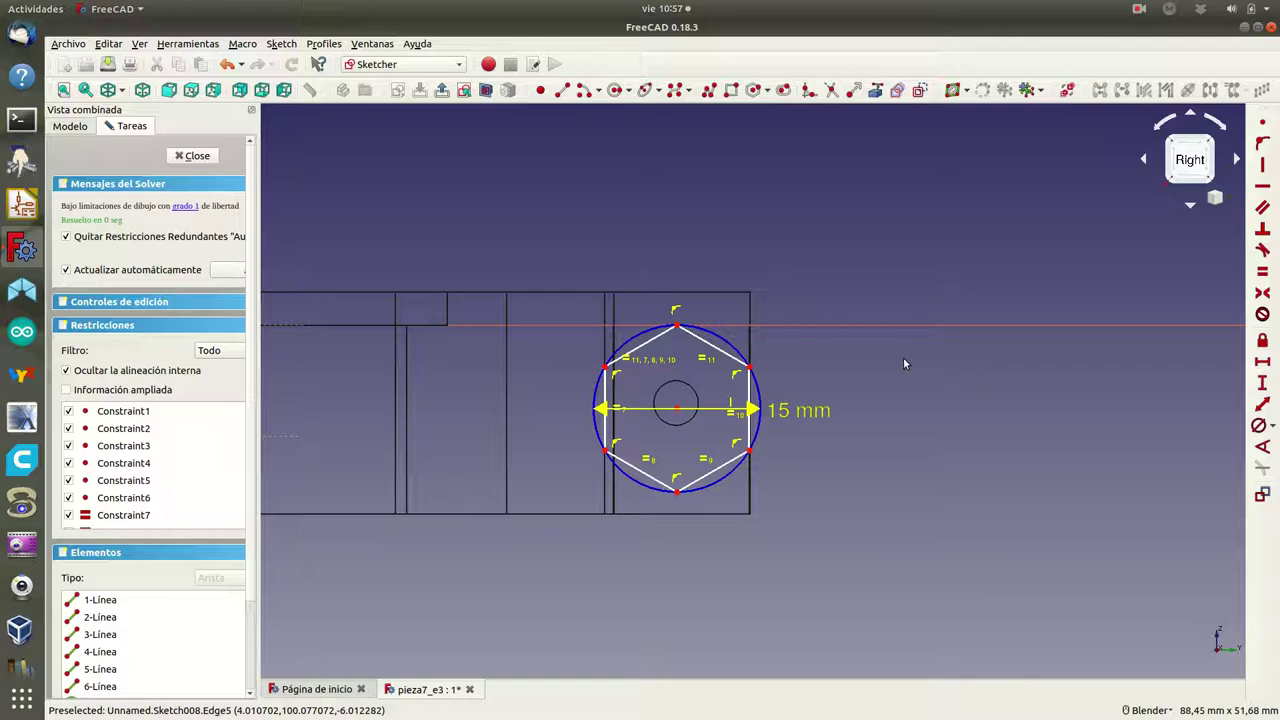
# - Change the hexagon's circumscribing circle diameter from 15 mm to 13 mm
pyautogui.doubleClick(781, 410)
pyautogui.write('13')
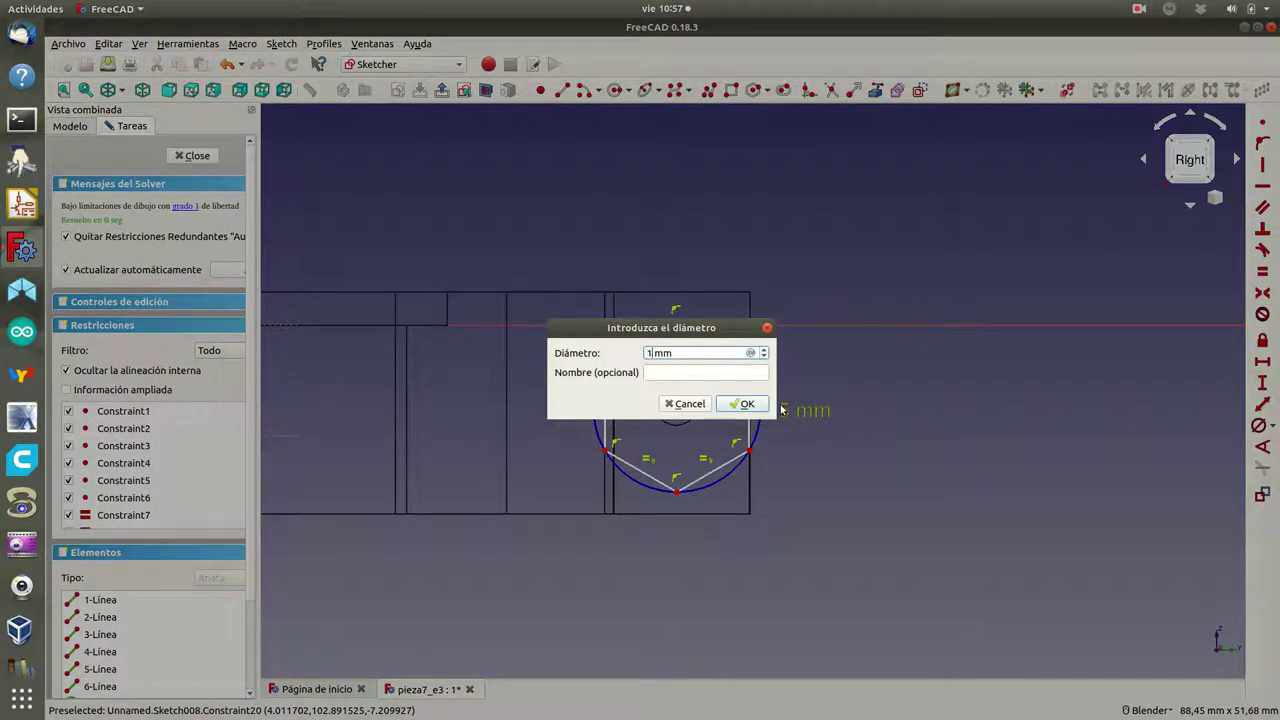
pyautogui.click(745, 406)
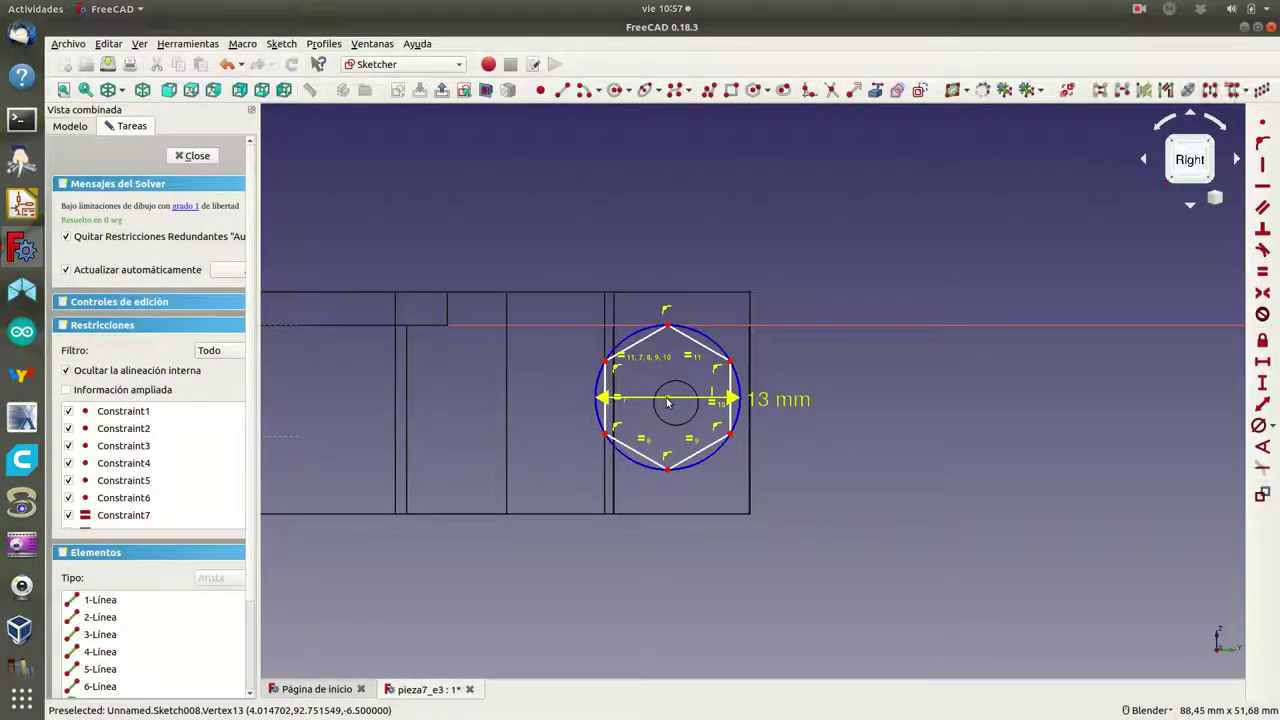
# - Try a vertical distance of 7, then 13, from centre to horizontal axis; dismiss both conflict errors
pyautogui.click(820, 326)
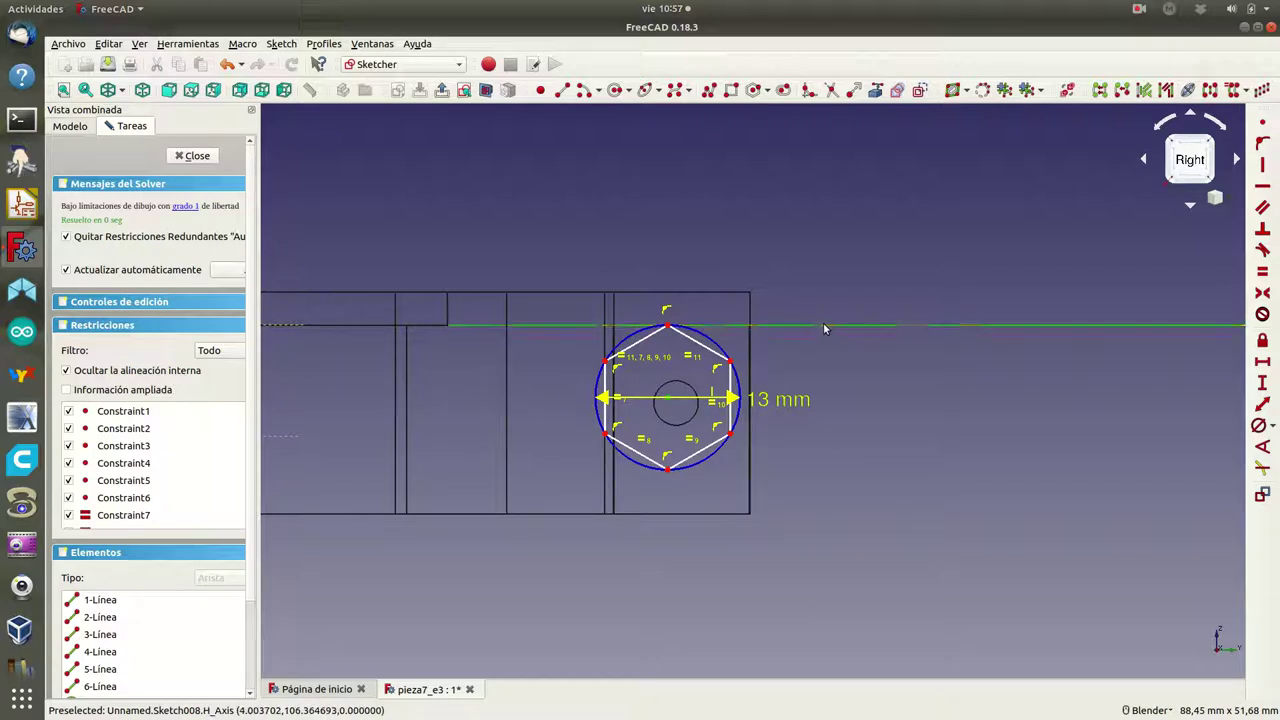
pyautogui.click(1262, 383)
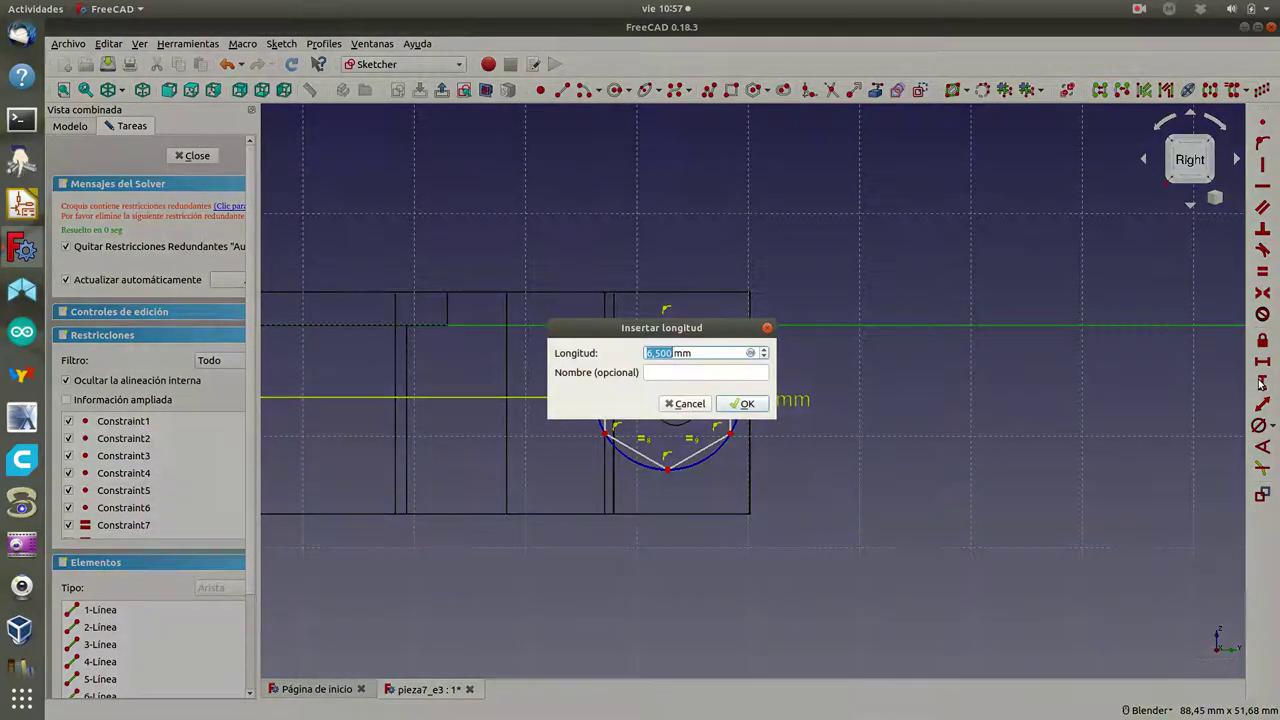
pyautogui.write('7')
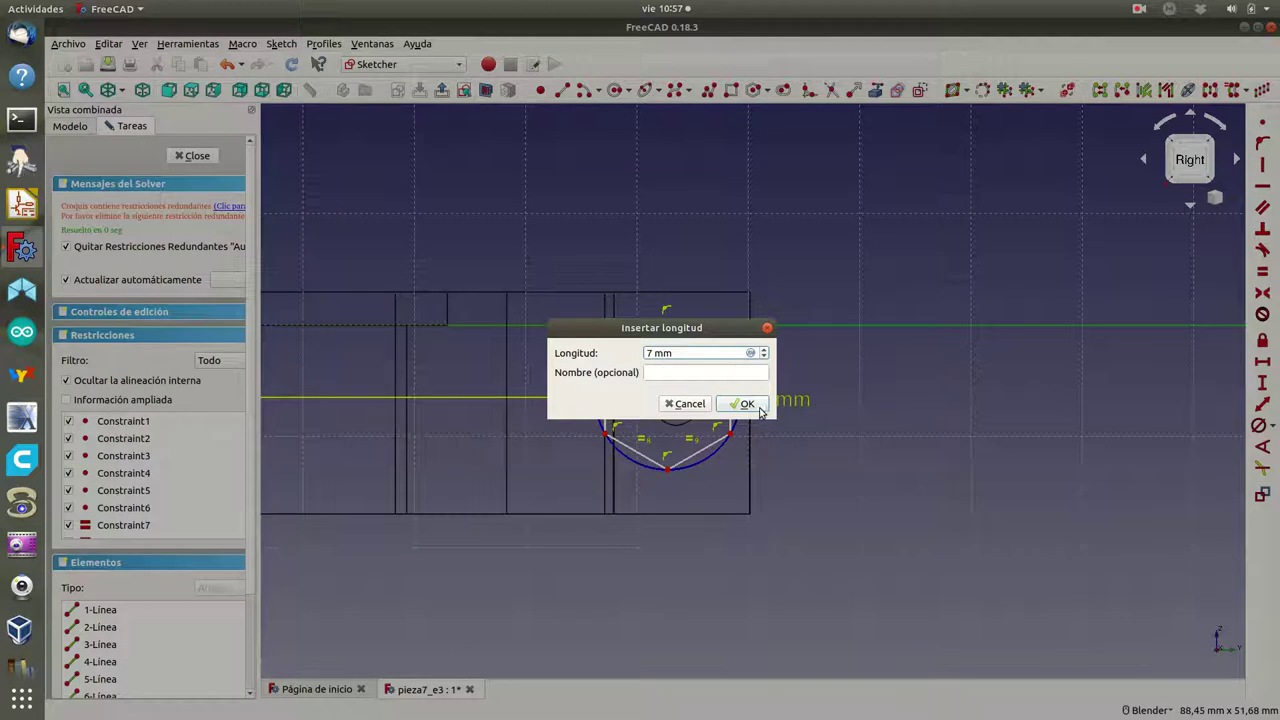
pyautogui.click(759, 406)
pyautogui.click(790, 361)
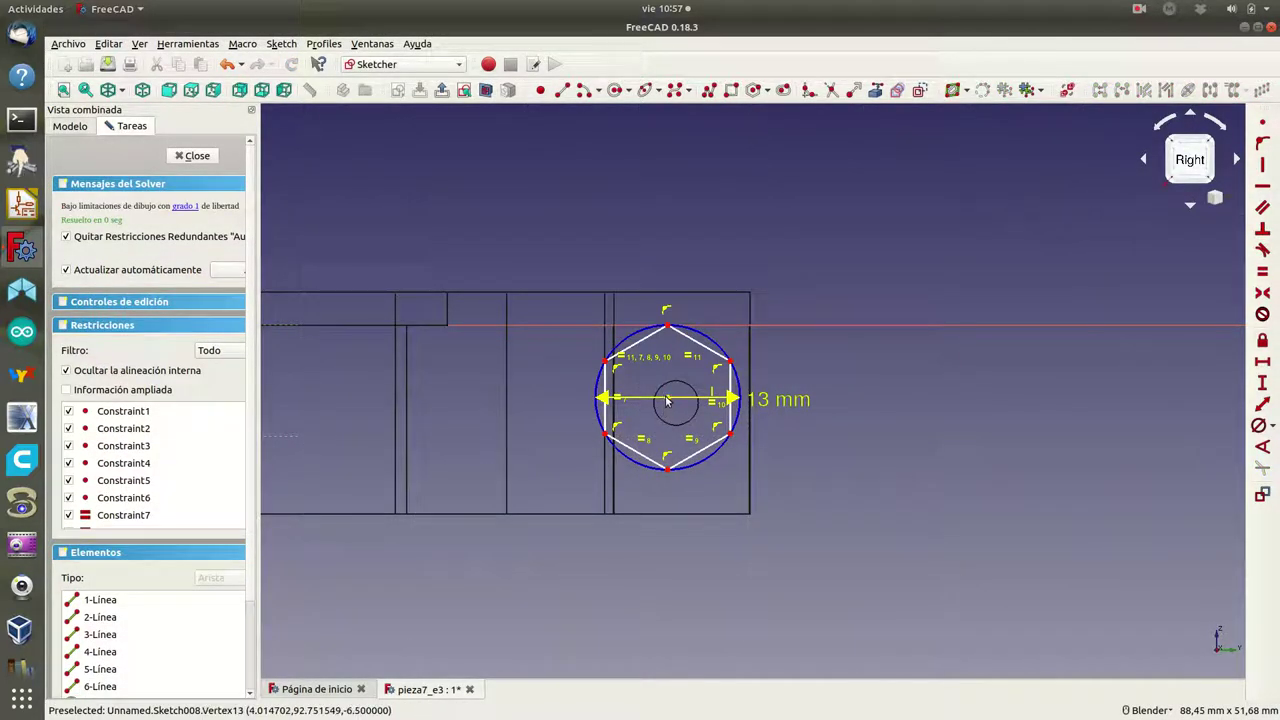
pyautogui.click(743, 328)
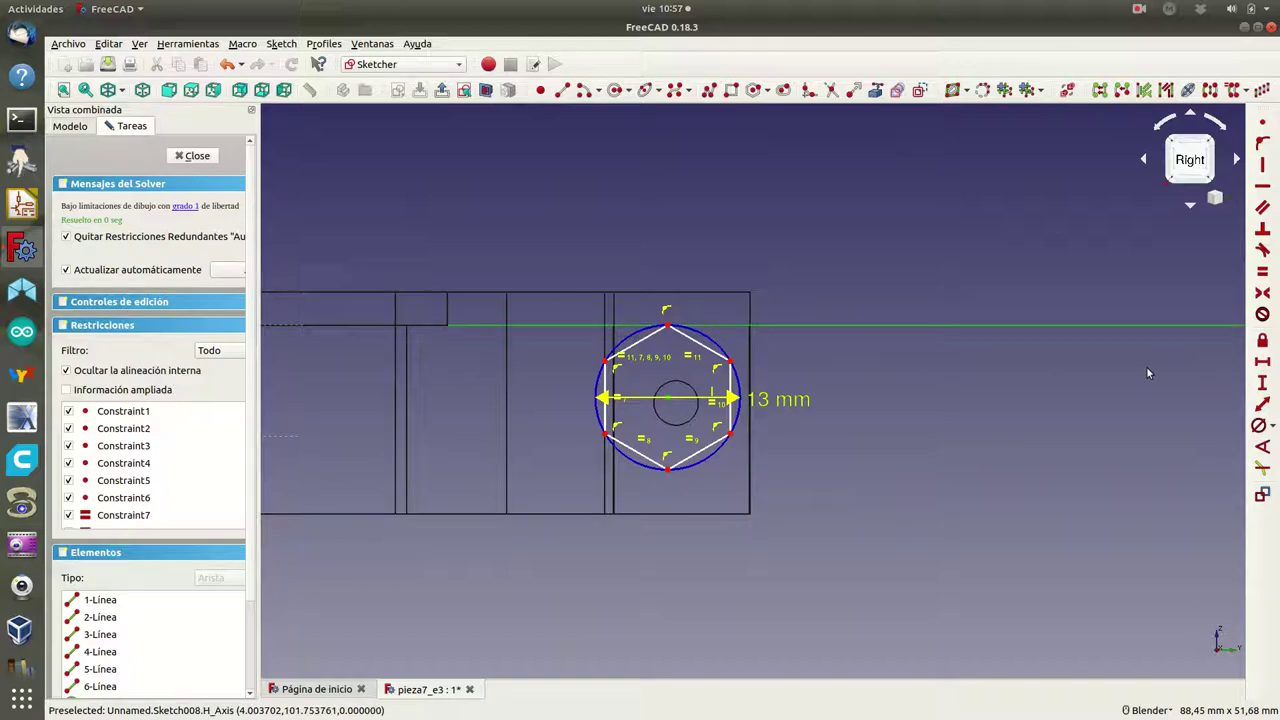
pyautogui.click(1262, 383)
pyautogui.write('13')
pyautogui.click(757, 403)
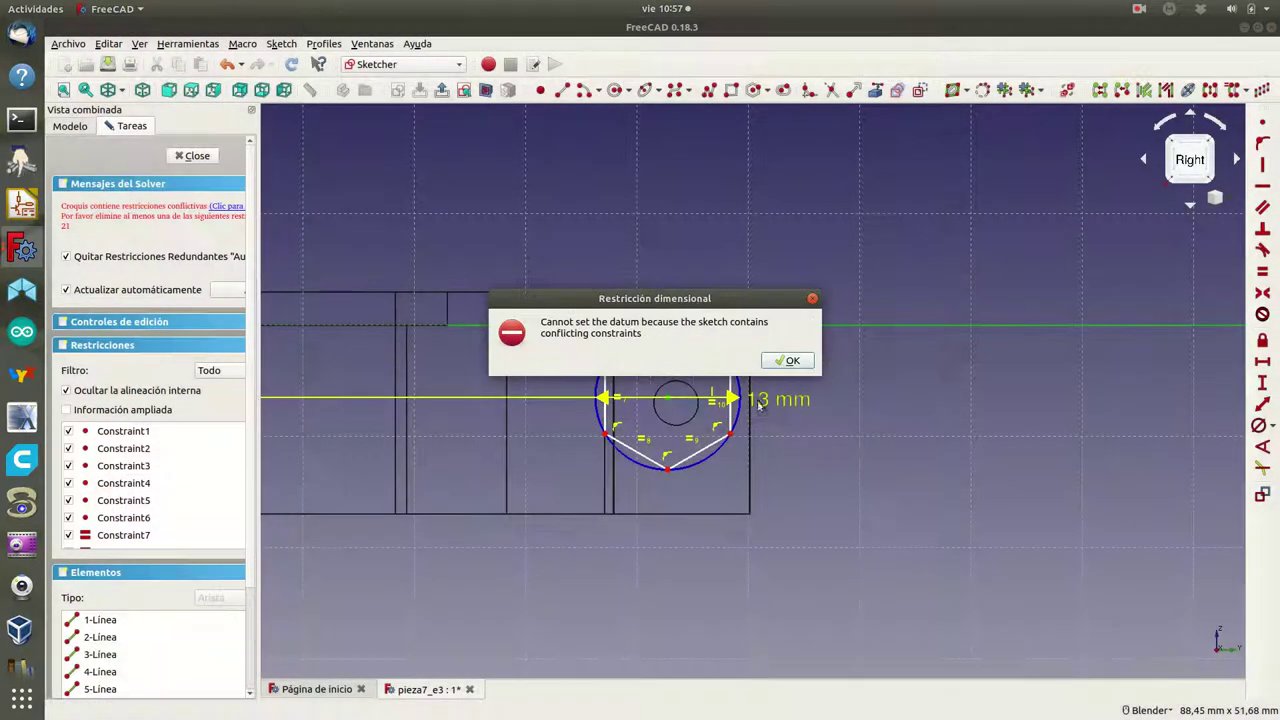
pyautogui.click(792, 366)
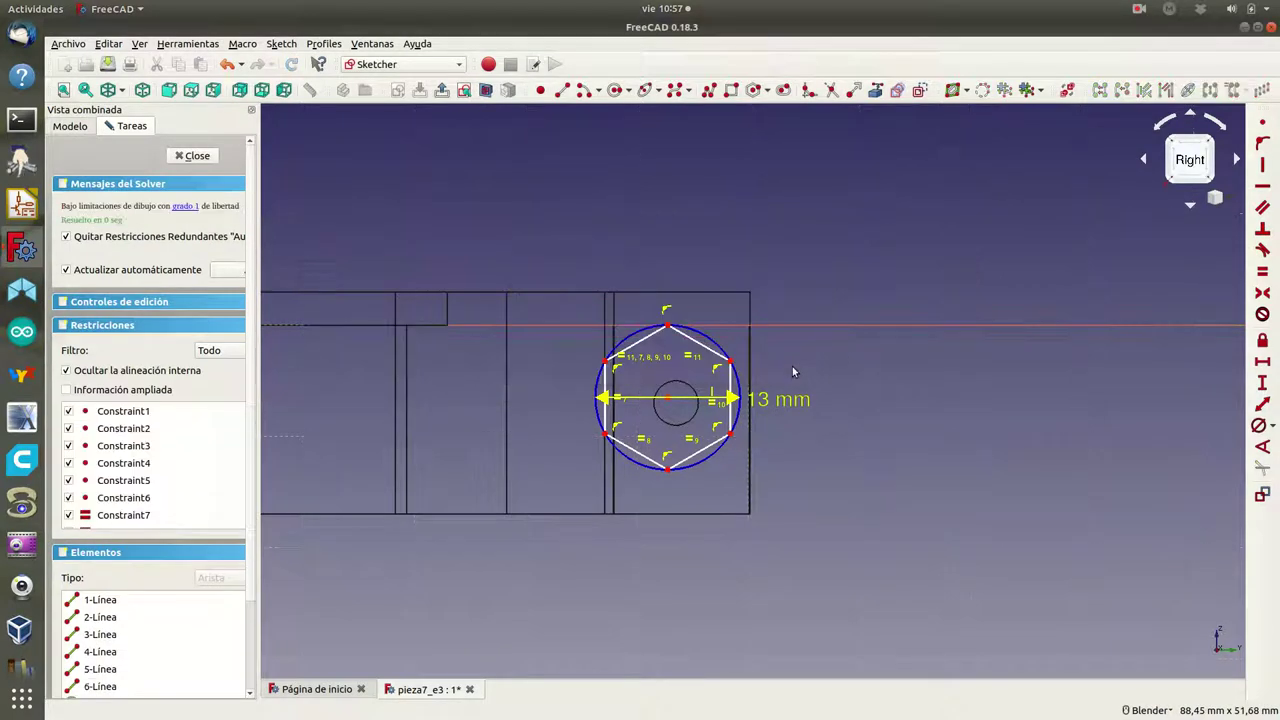
# - Nudge the hexagon centre right and delete the constraint on the top vertex
pyautogui.moveTo(671, 403); pyautogui.dragTo(684, 400)
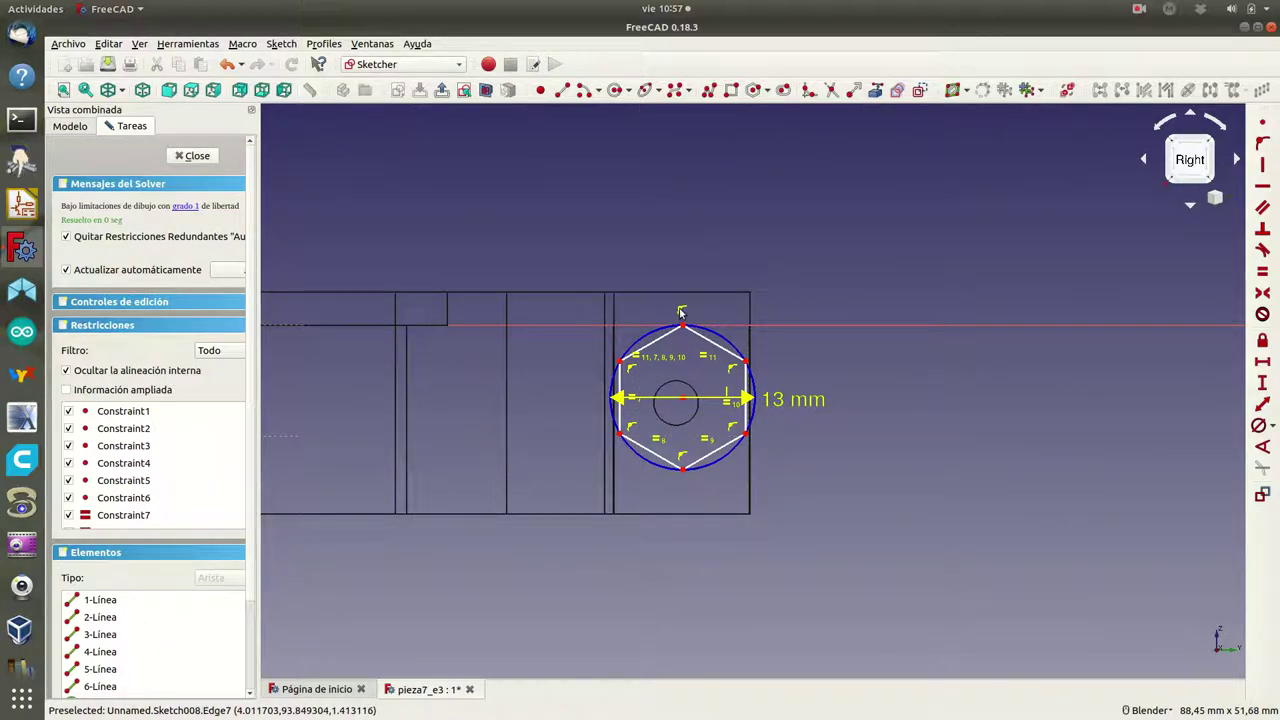
pyautogui.scroll(-2, 758, 244)
pyautogui.scroll(2, 755, 254)
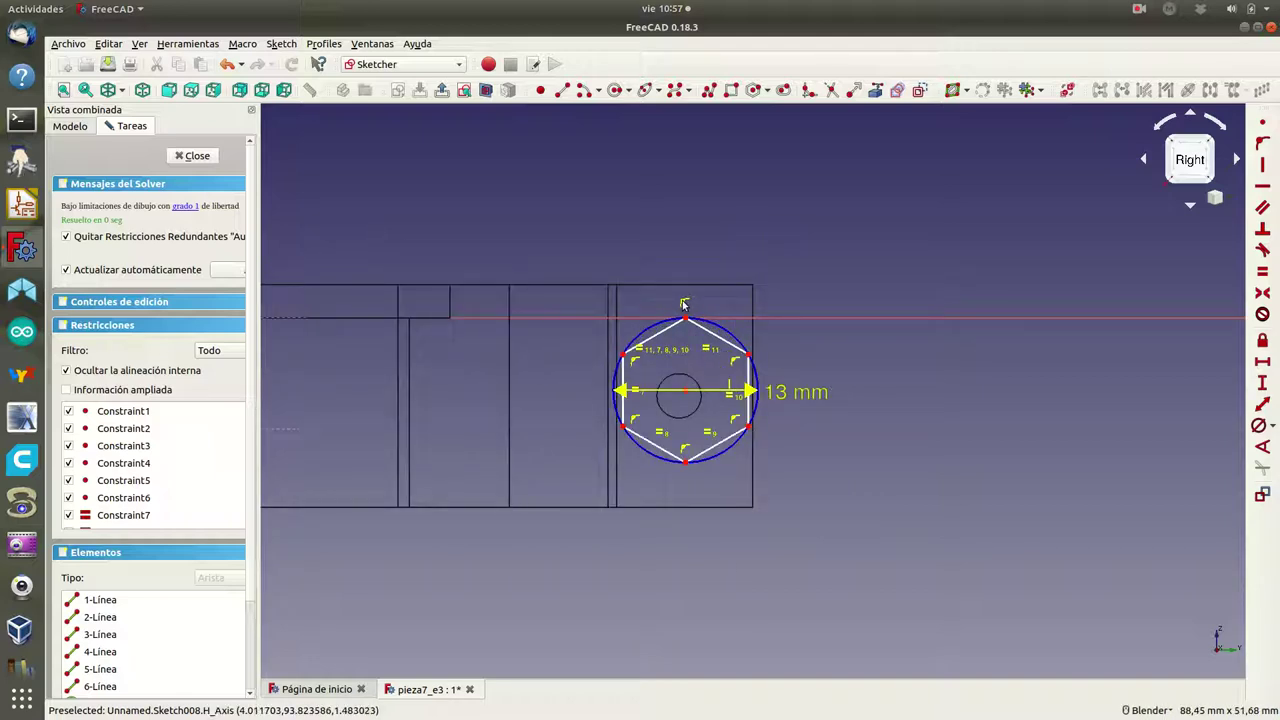
pyautogui.moveTo(658, 280); pyautogui.dragTo(700, 321)
pyautogui.press('Delete')
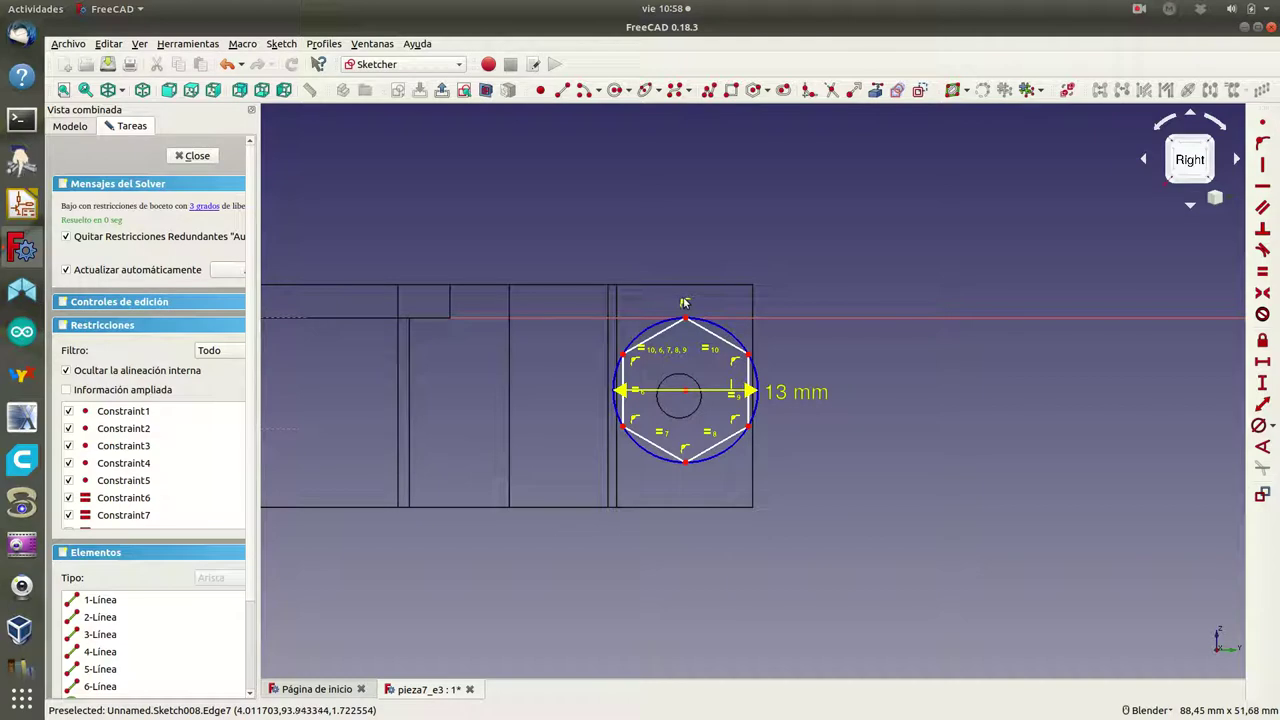
# - Drag the top hexagon vertex down, then undo that move with Edit > Undo
pyautogui.scroll(5, 684, 302)
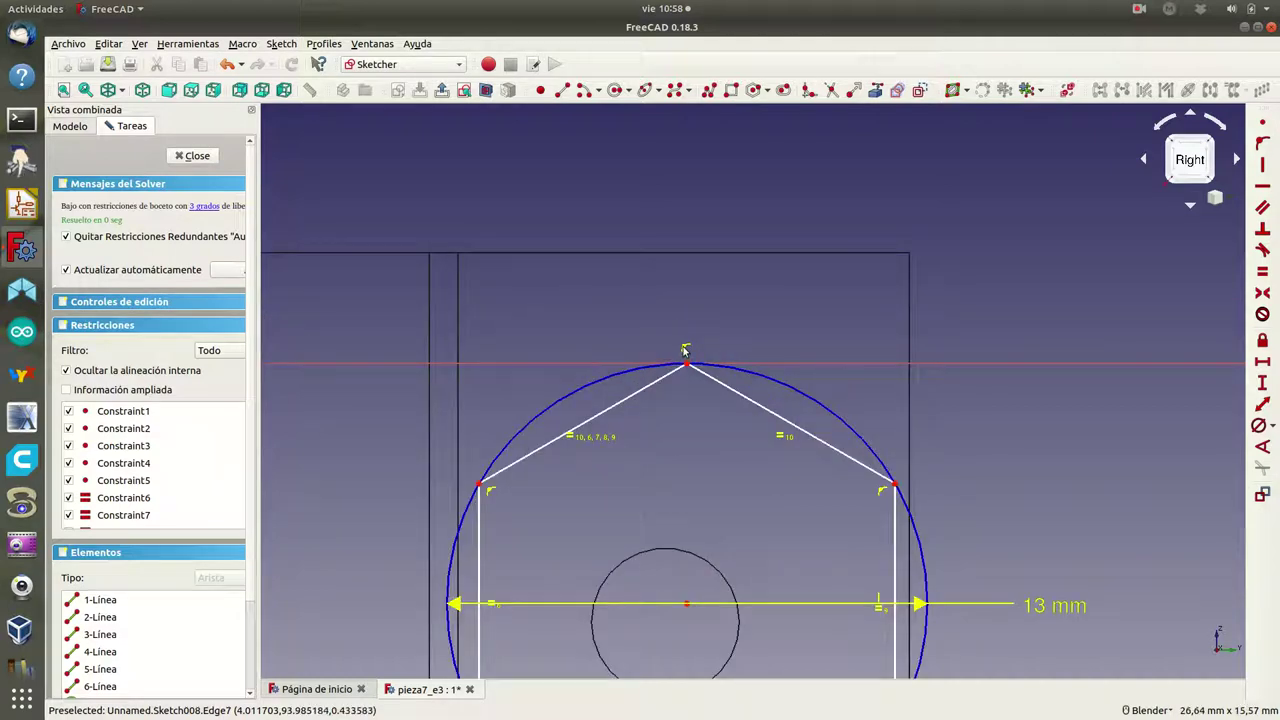
pyautogui.rightClick(726, 300)
pyautogui.click(700, 313)
pyautogui.moveTo(688, 367)
pyautogui.mouseDown()
pyautogui.moveTo(704, 392)
pyautogui.moveTo(706, 372)
pyautogui.mouseUp()
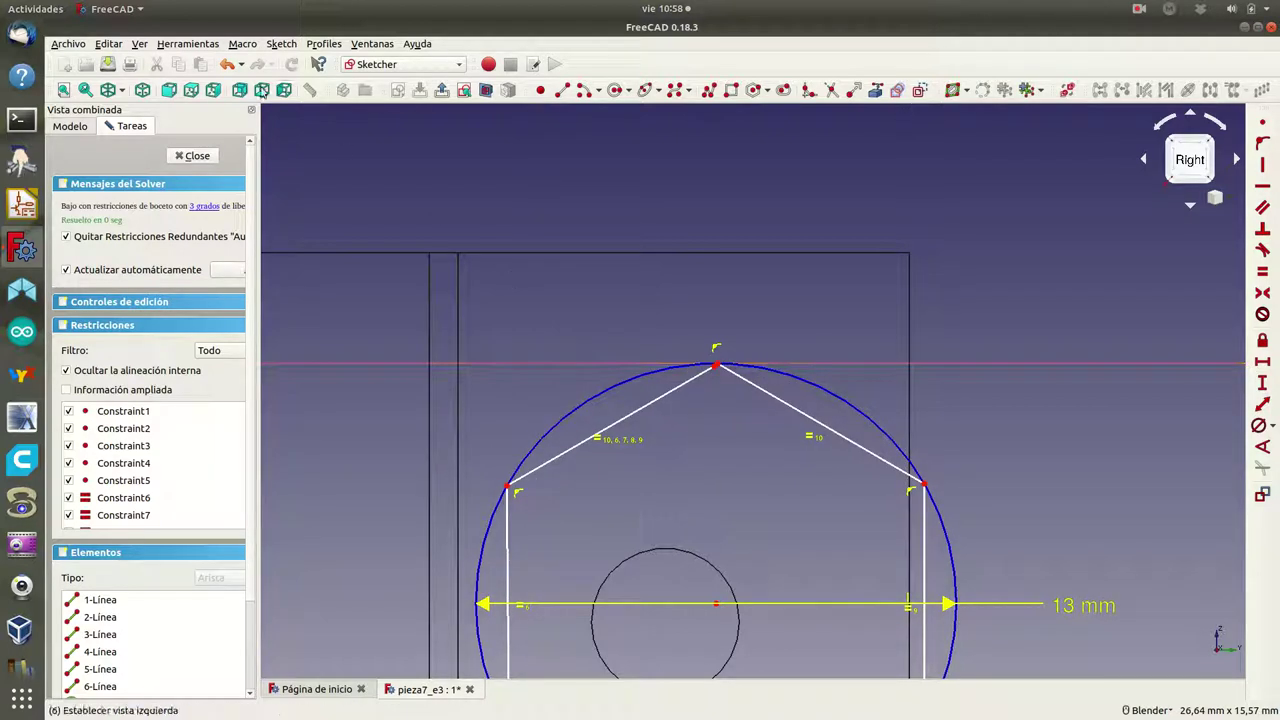
pyautogui.click(110, 44)
pyautogui.click(120, 62)
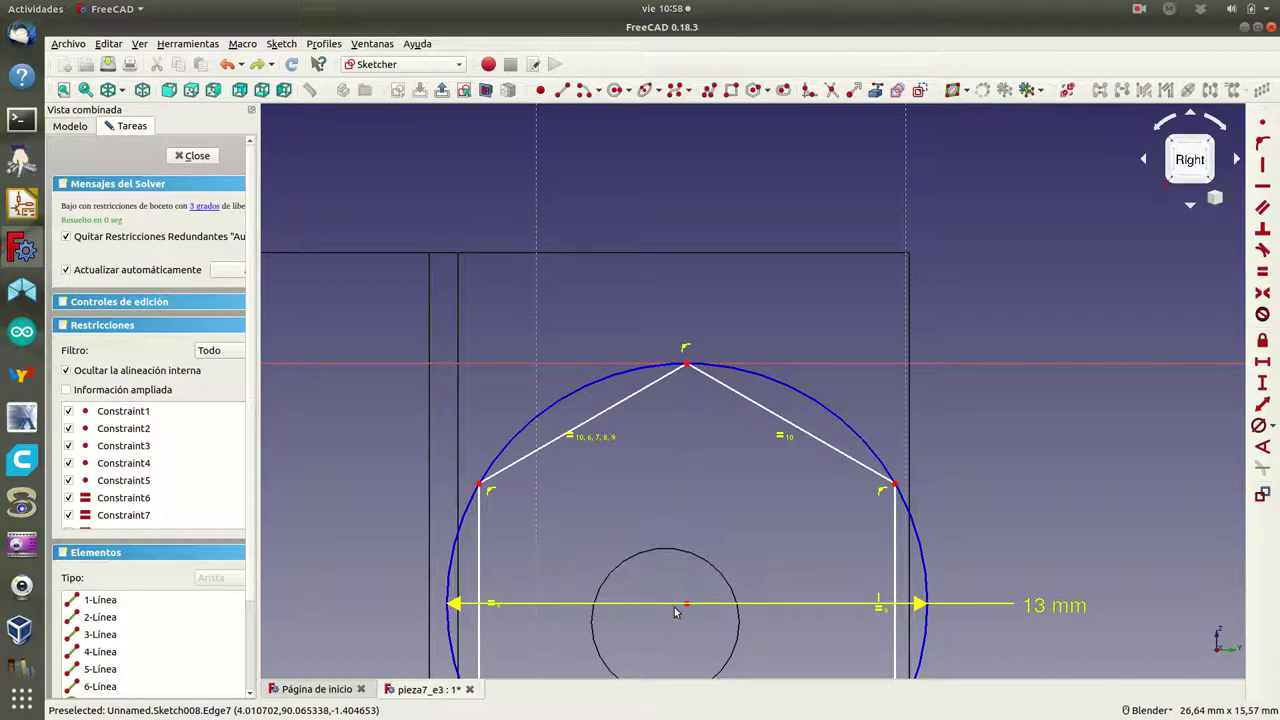
# - Delete the construction circle, its 13 mm dimension and the upper right slanted edge
pyautogui.moveTo(688, 605); pyautogui.dragTo(694, 605)
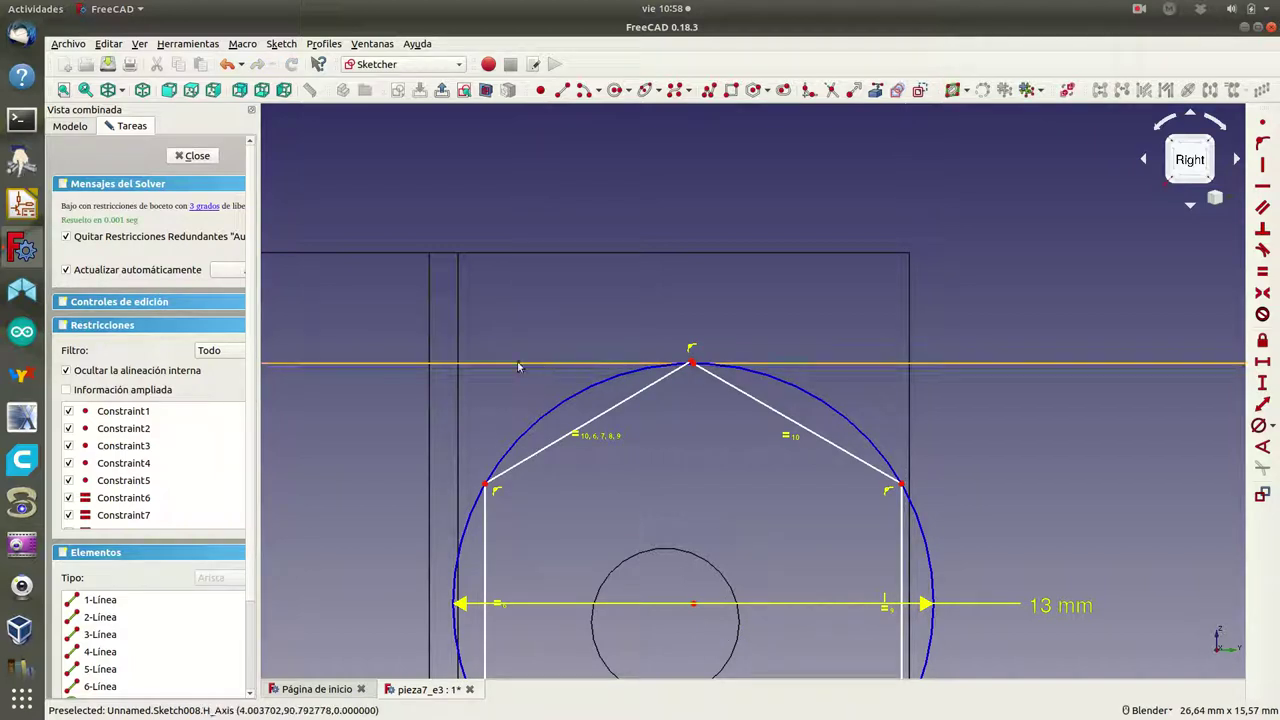
pyautogui.press('Delete')
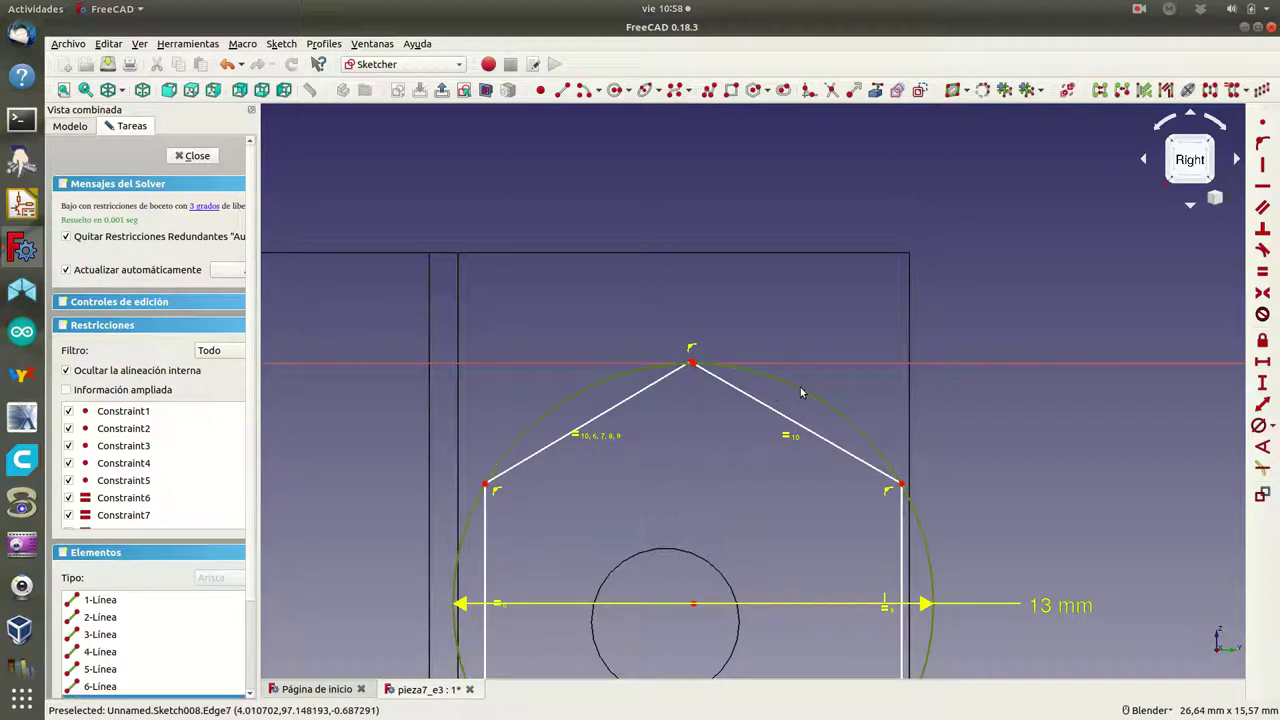
pyautogui.click(787, 418)
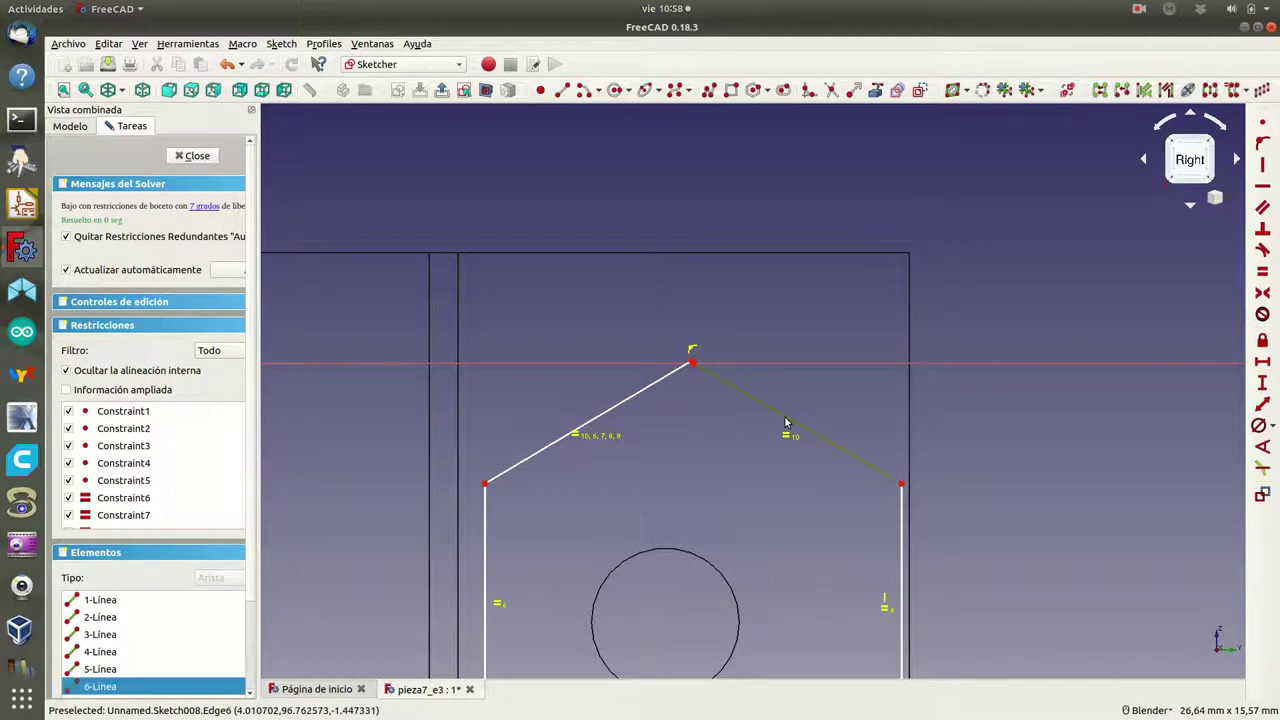
pyautogui.press('Delete')
pyautogui.click(651, 391)
# - Delete the upper left edge and the four remaining hexagon lines
pyautogui.press('Delete')
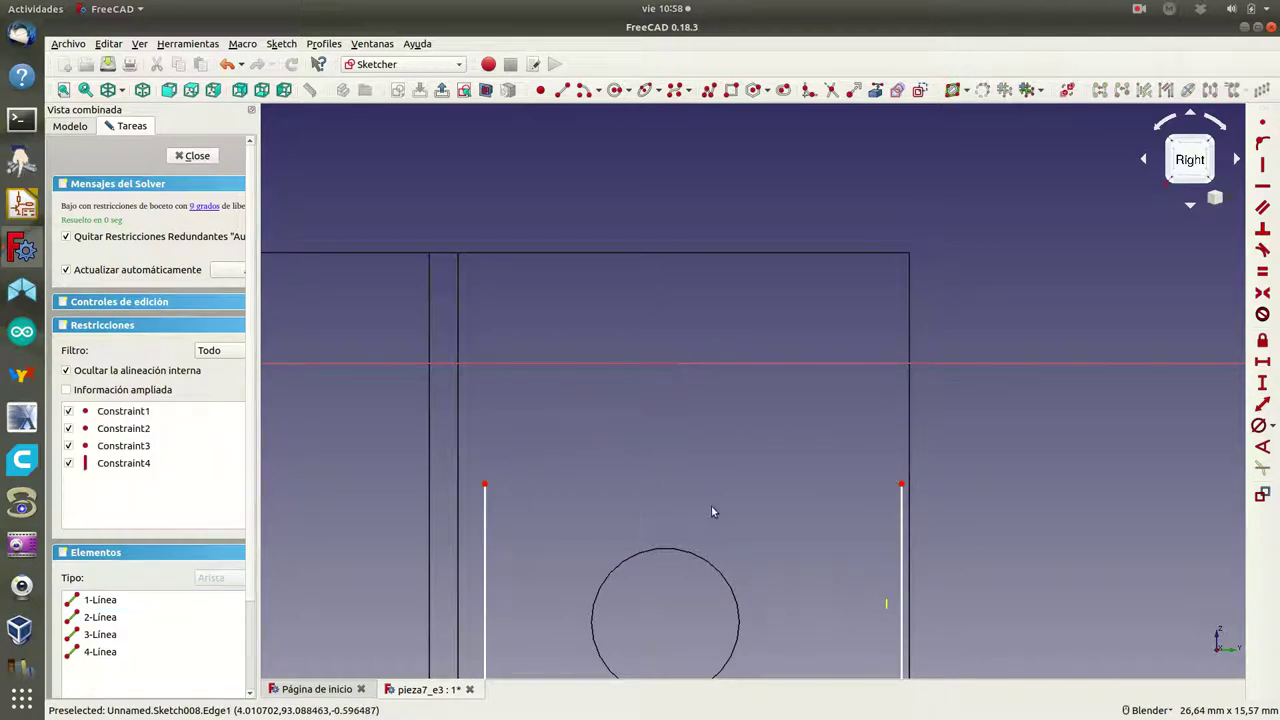
pyautogui.scroll(-5, 711, 506)
pyautogui.moveTo(604, 466); pyautogui.dragTo(898, 682)
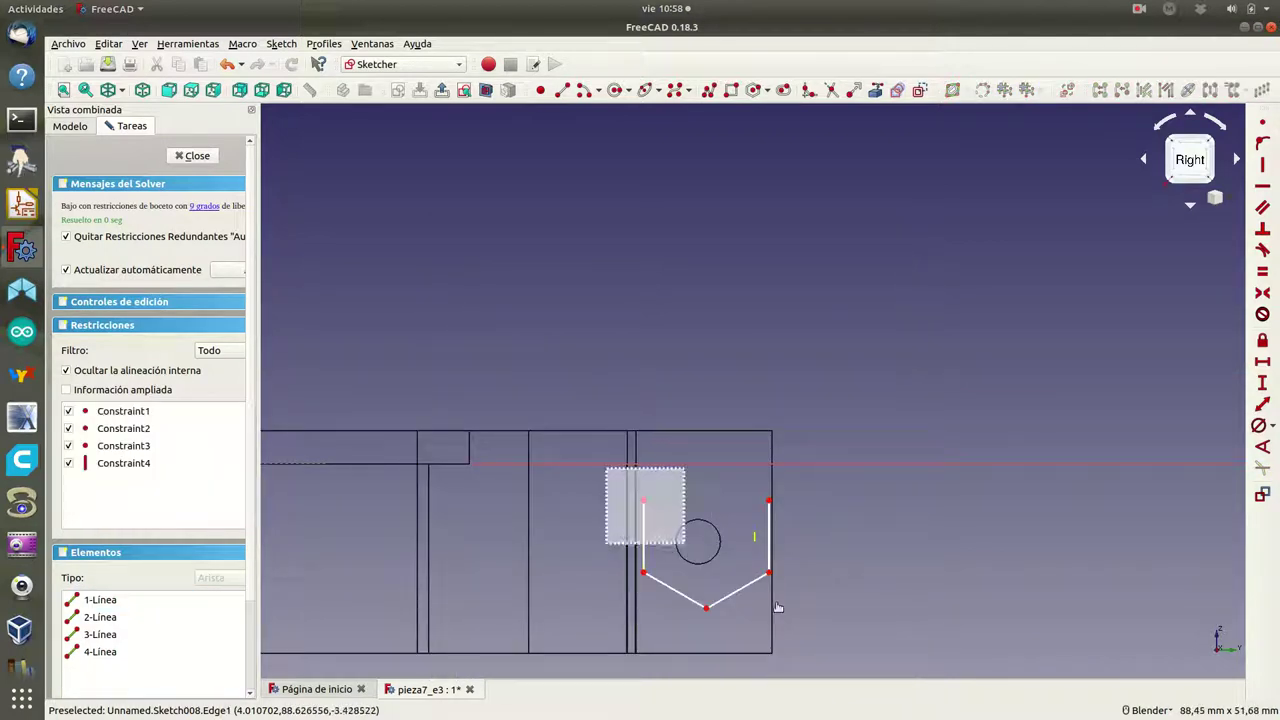
pyautogui.press('Delete')
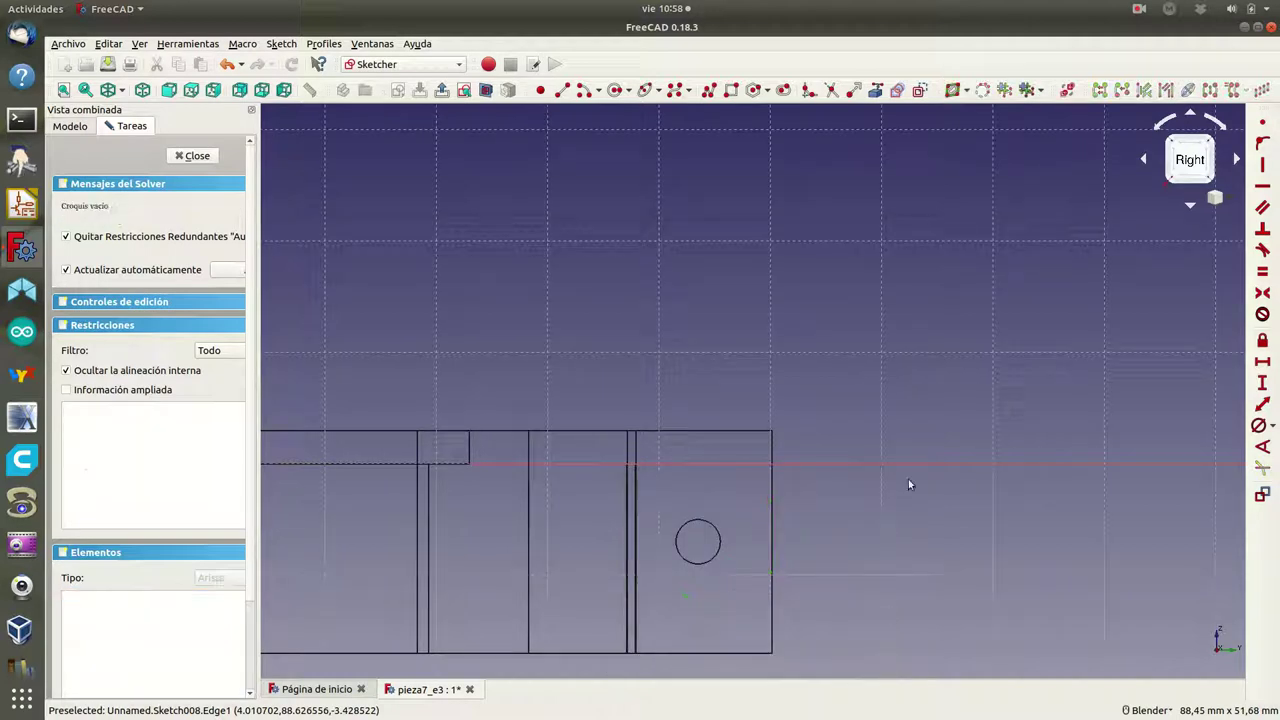
# - Draw a new Hexágono regular polygon centred on the circular hole
pyautogui.click(767, 91)
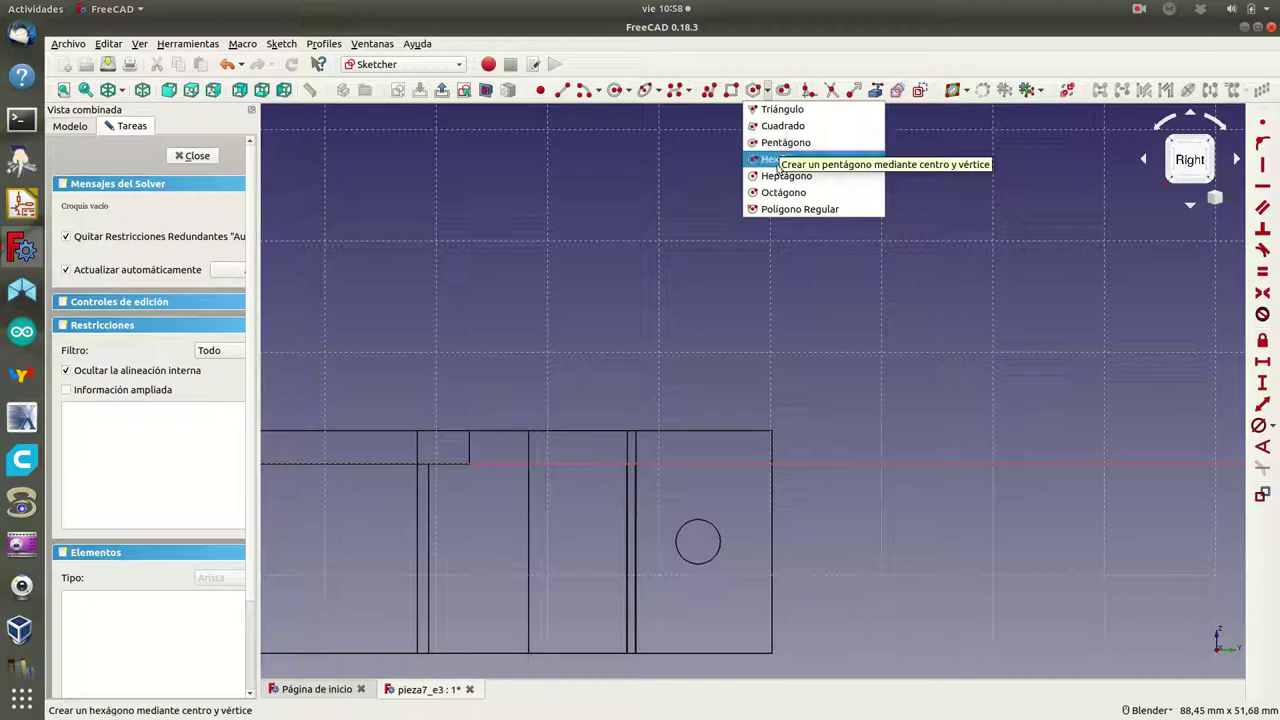
pyautogui.click(783, 160)
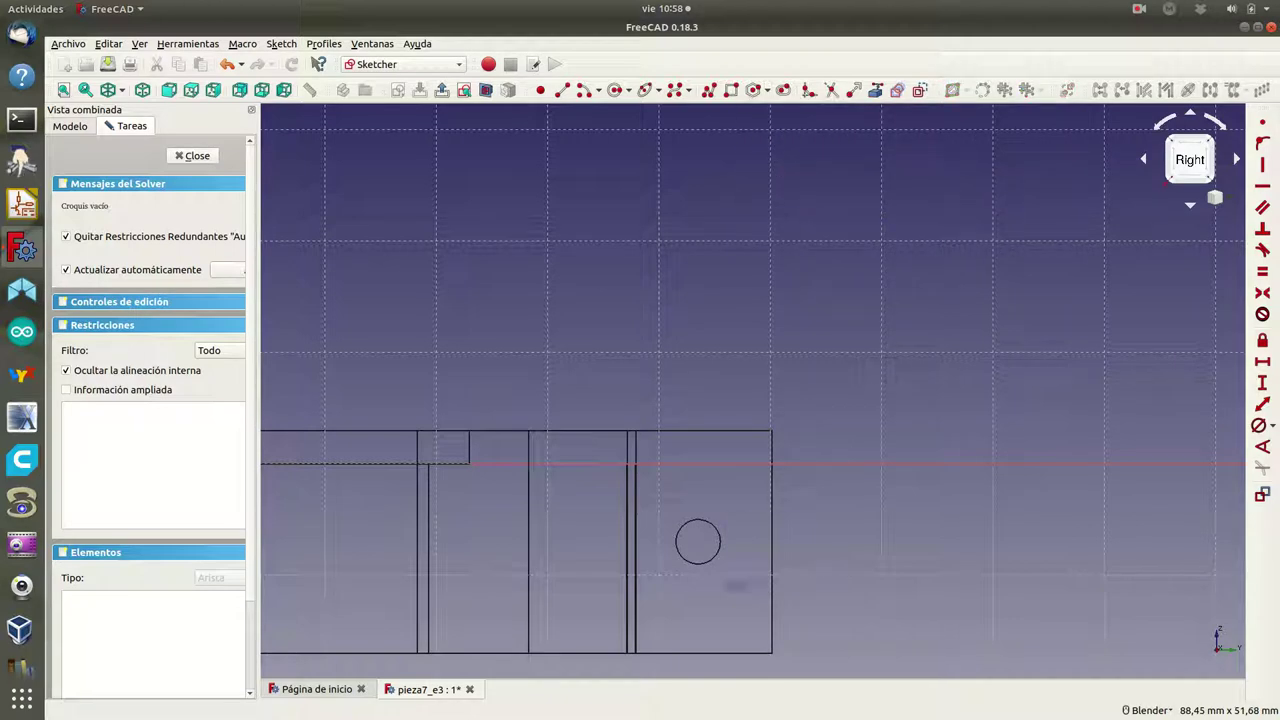
pyautogui.click(699, 543)
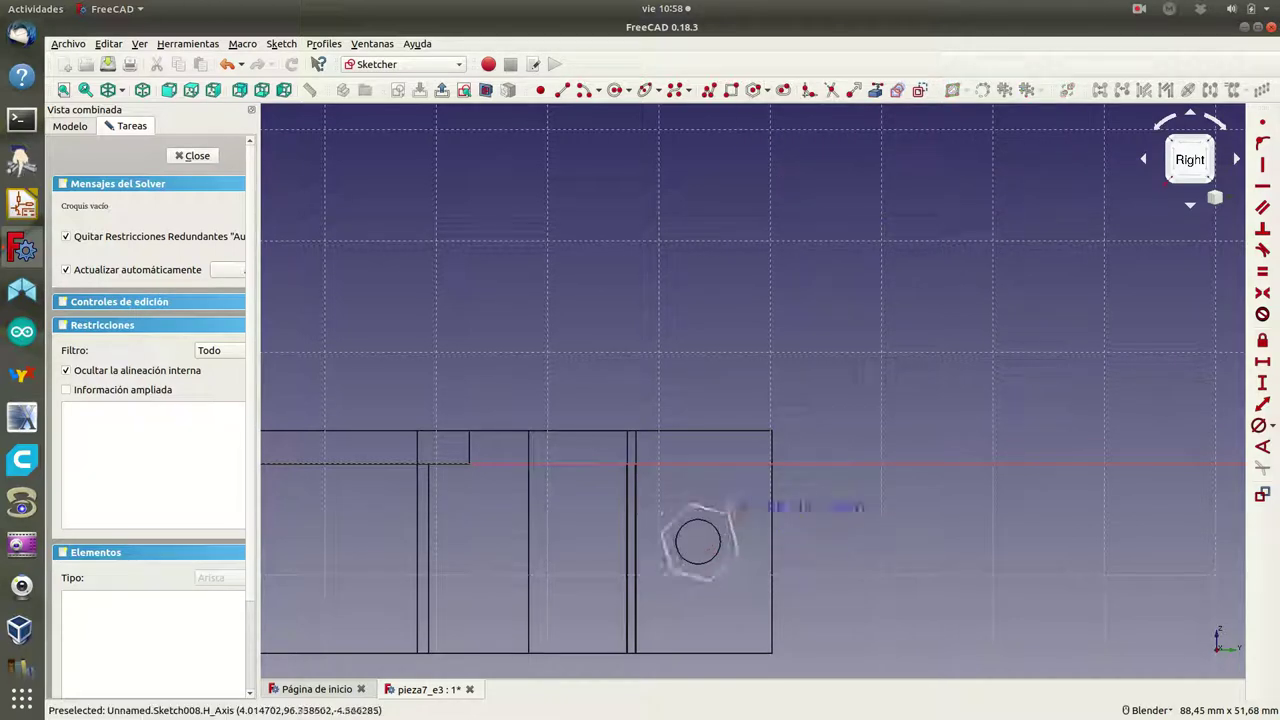
pyautogui.click(750, 512)
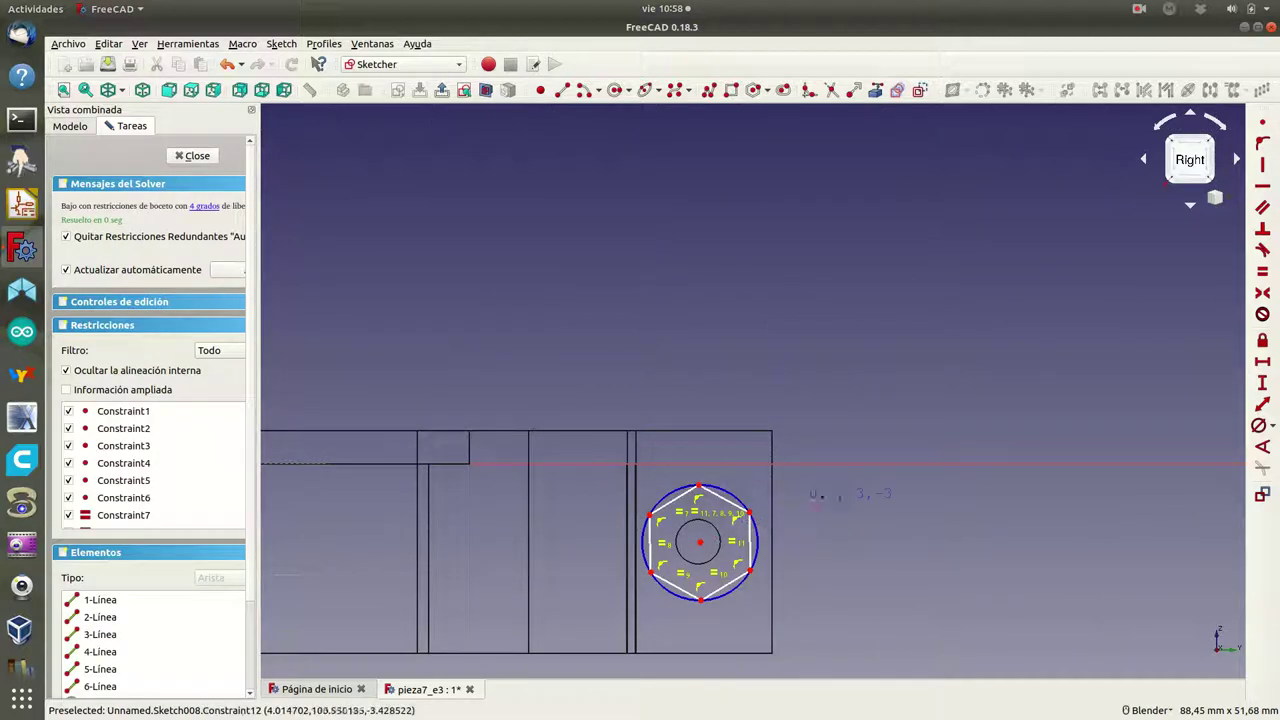
# - Make the hexagon's right edge vertical
pyautogui.press('Escape')
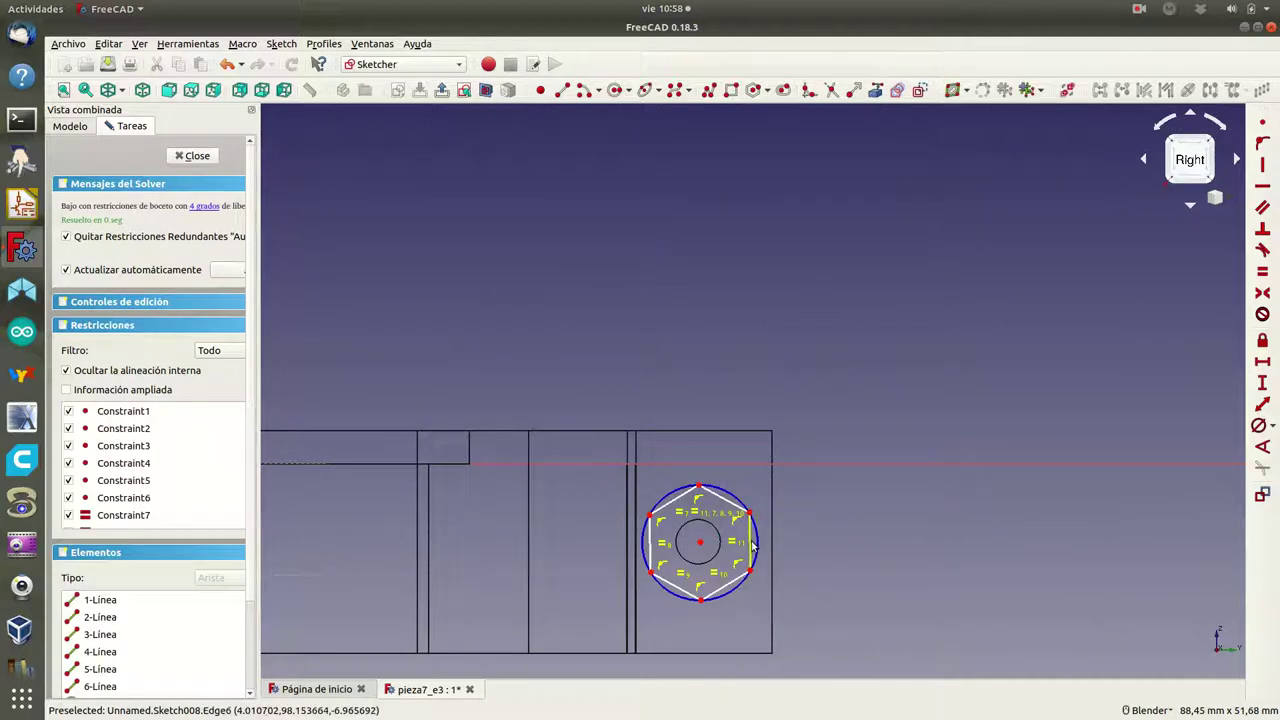
pyautogui.click(753, 545)
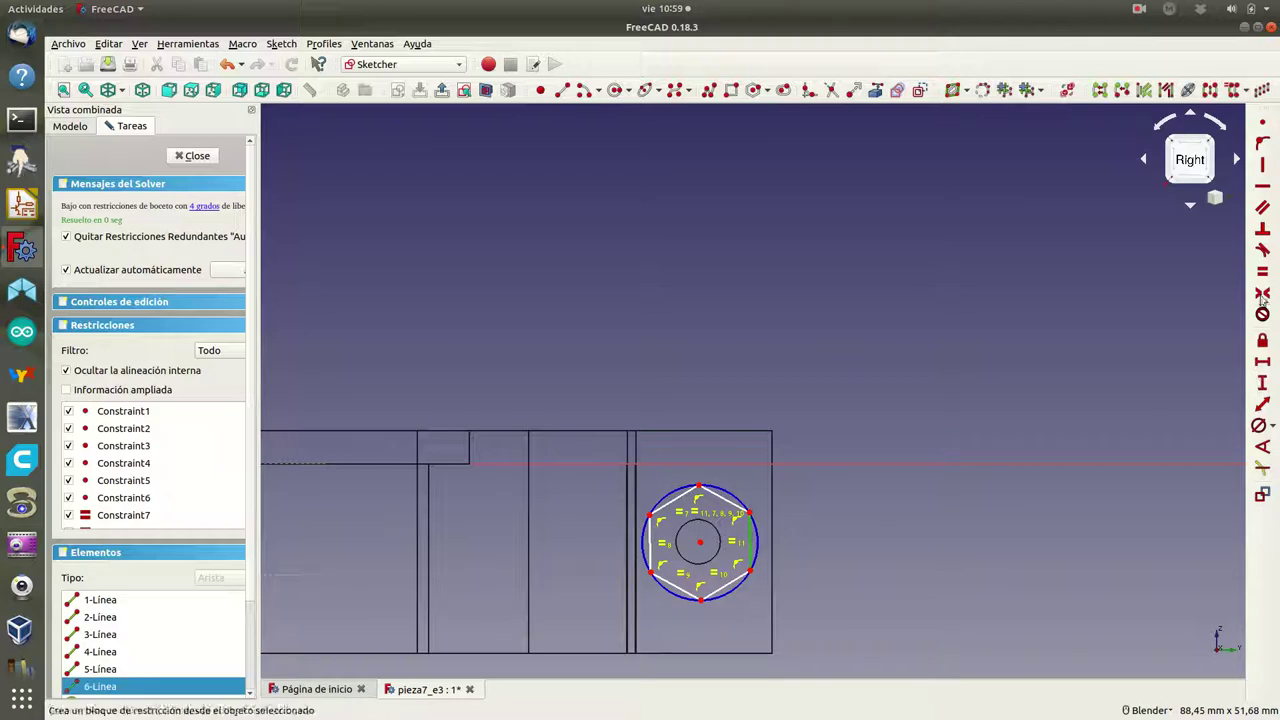
pyautogui.click(1262, 164)
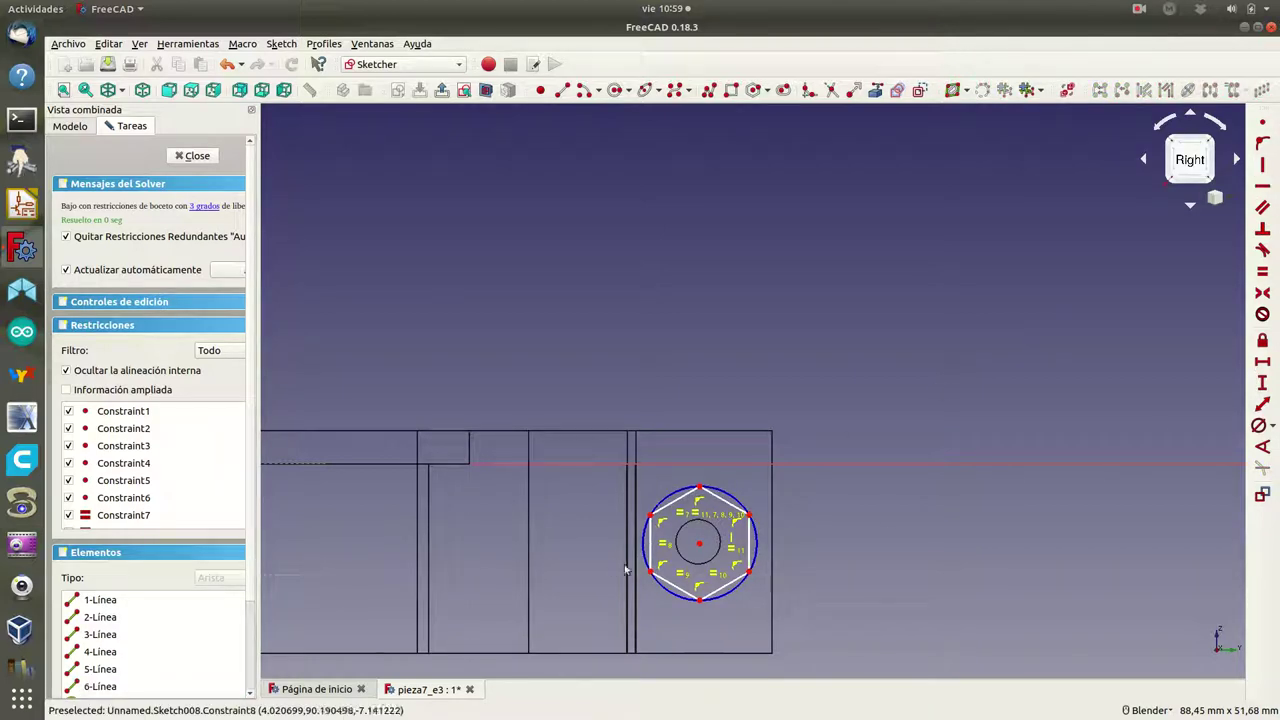
# - Dimension the vertical distance between the circle centre and the horizontal axis
pyautogui.click(700, 543)
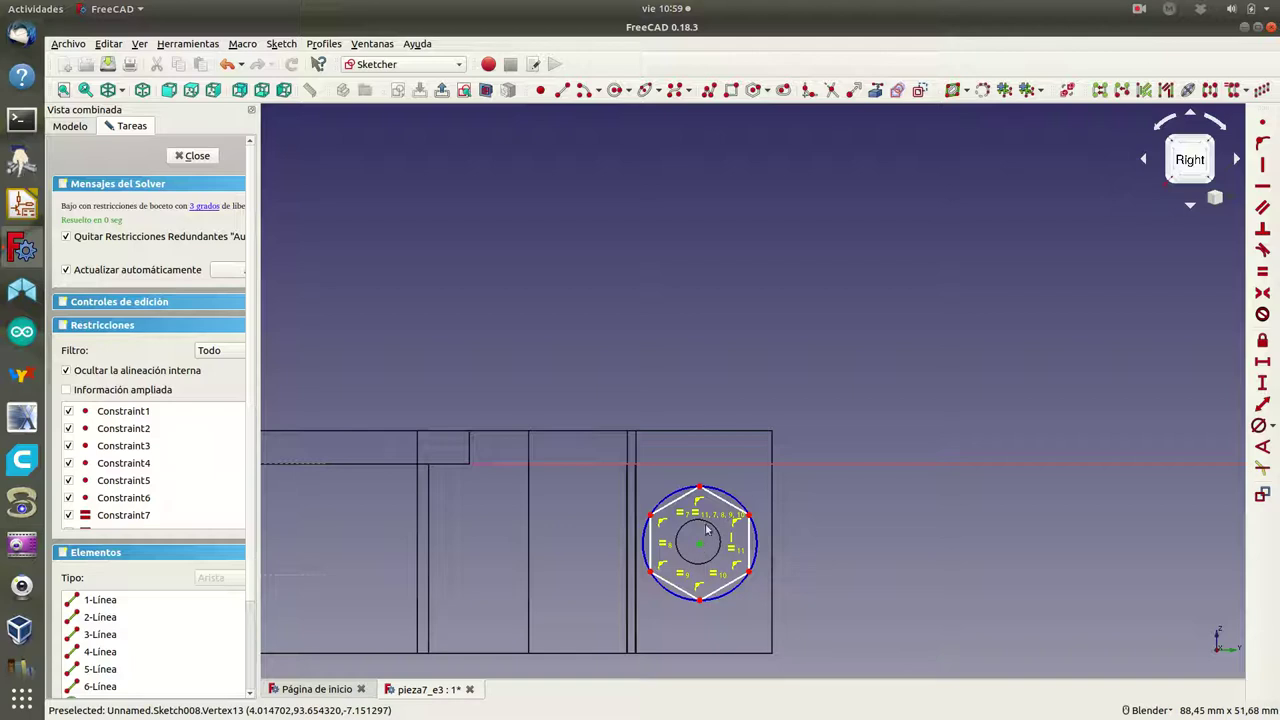
pyautogui.click(734, 470)
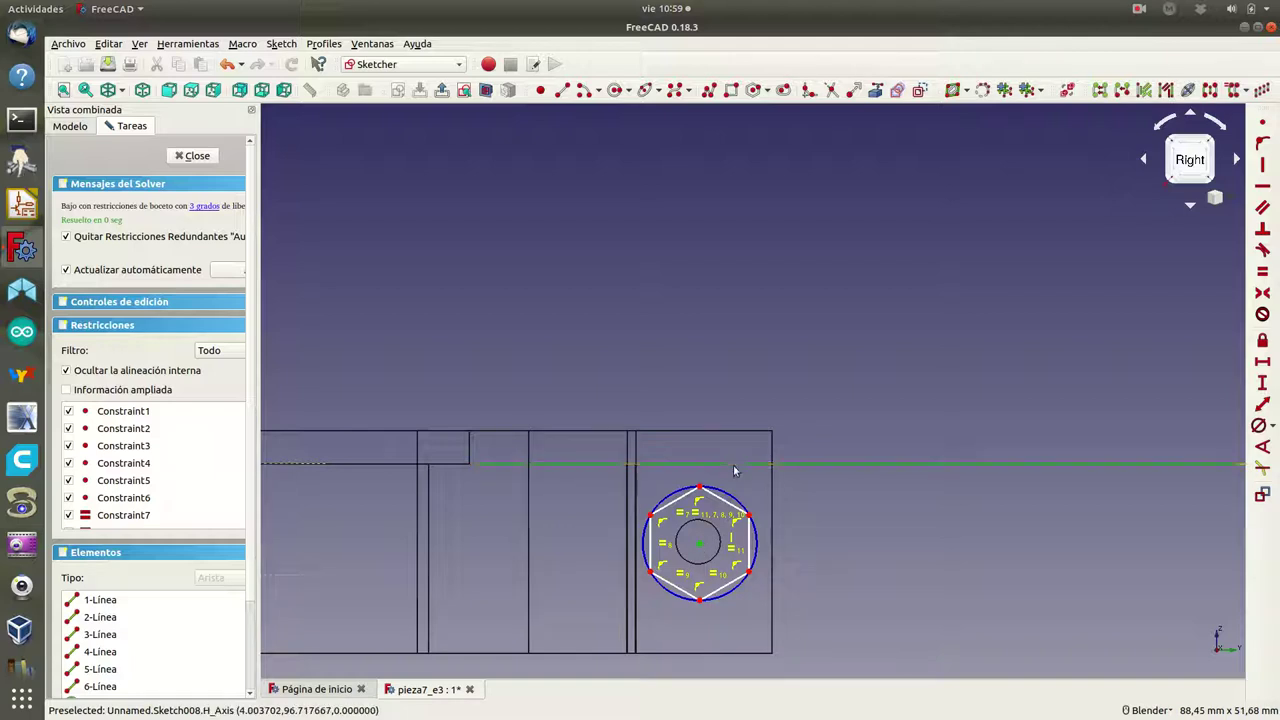
pyautogui.click(1264, 383)
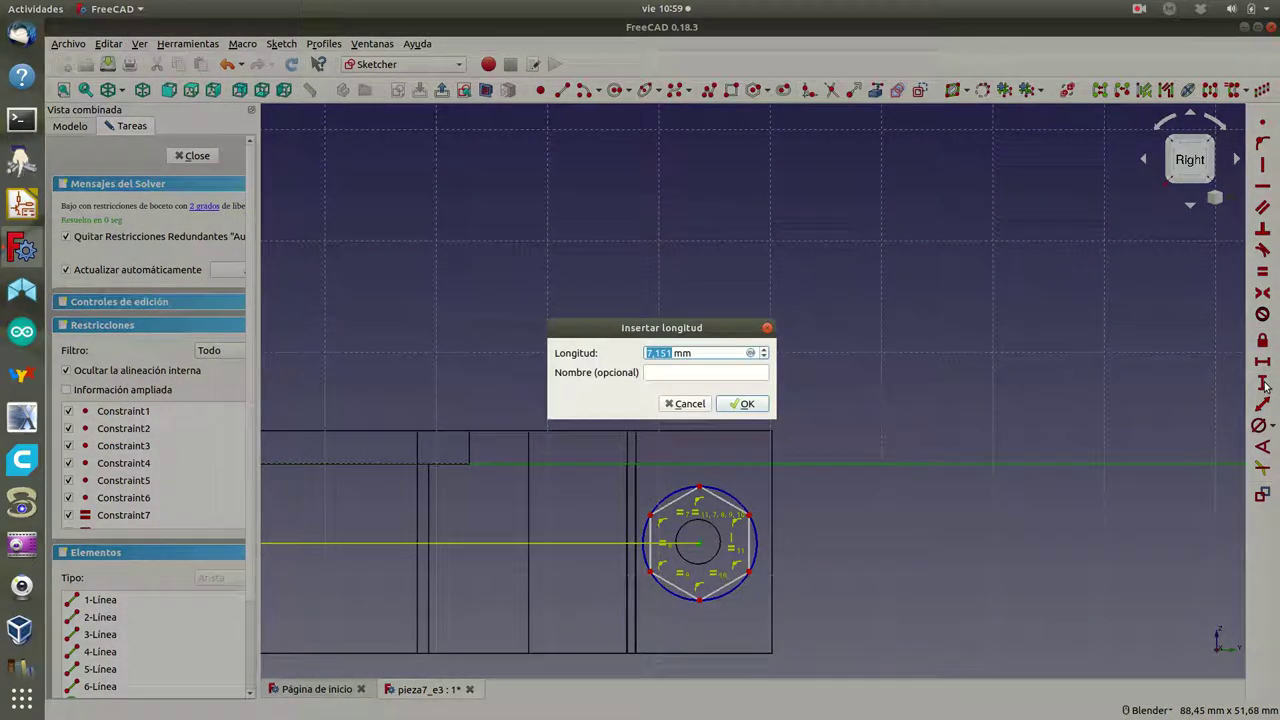
pyautogui.write('8')
pyautogui.click(742, 403)
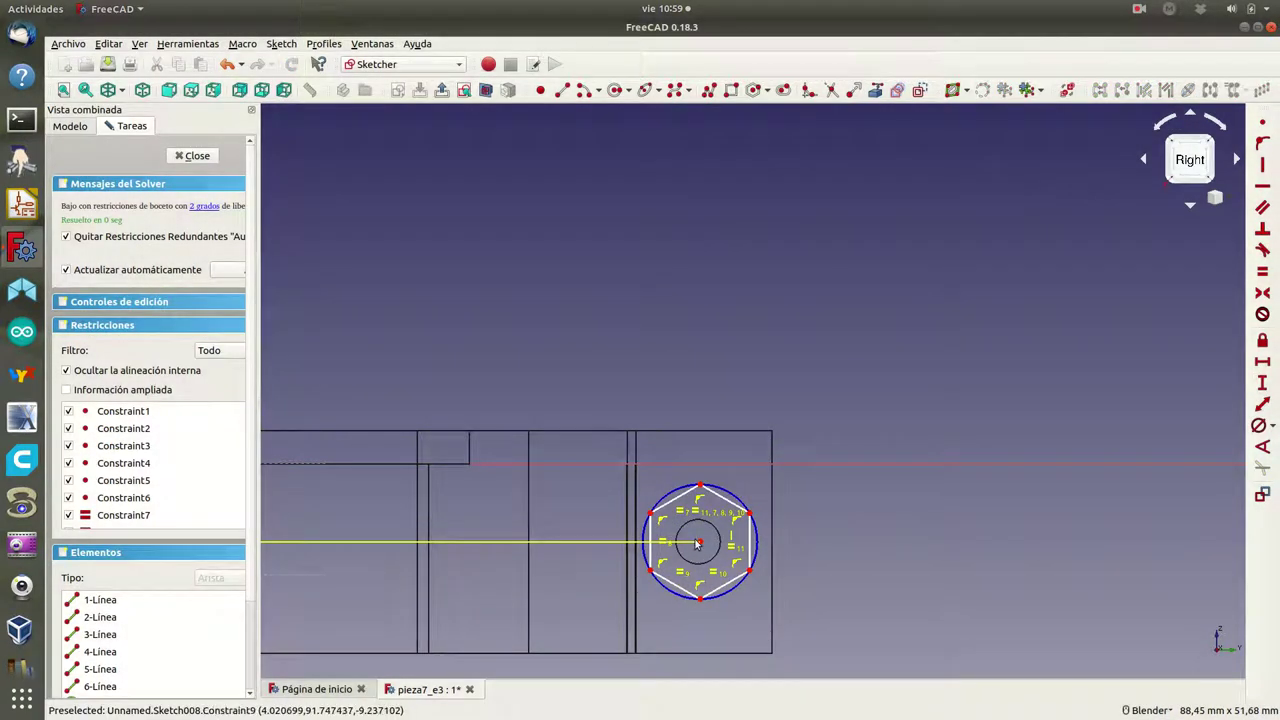
pyautogui.scroll(-5, 600, 550)
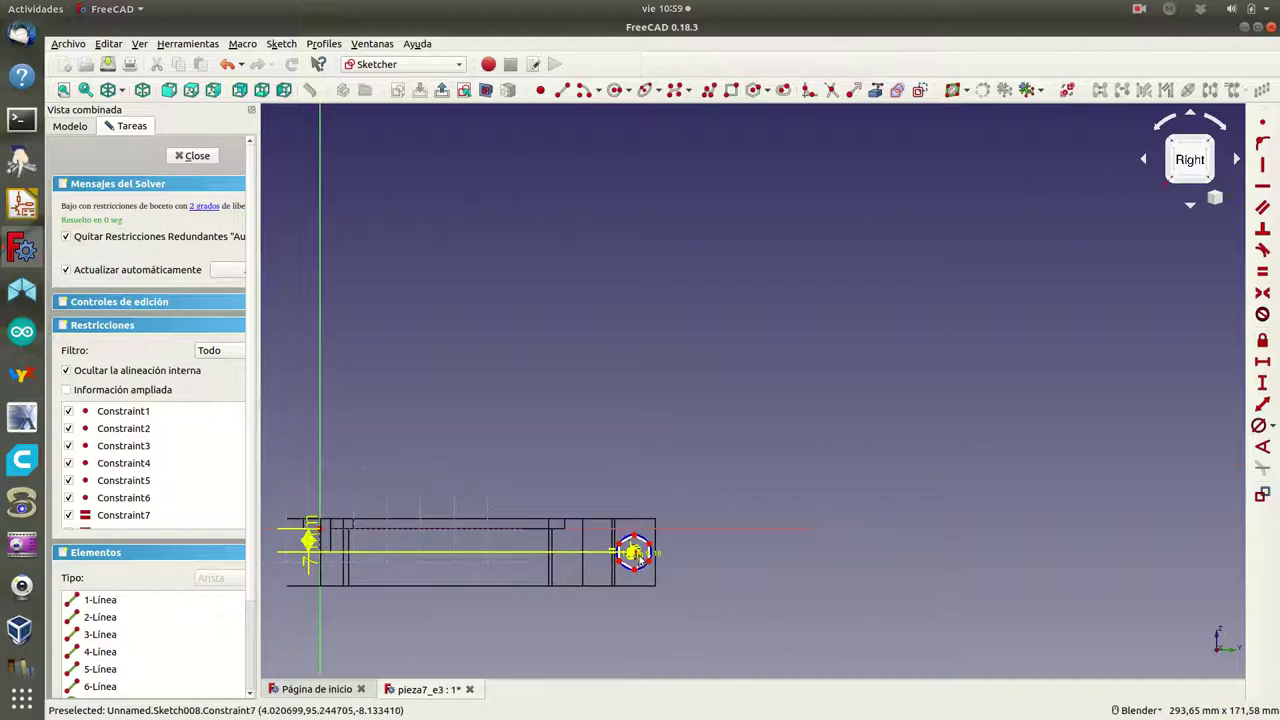
pyautogui.scroll(2, 638, 556)
pyautogui.keyDown('shift'); pyautogui.moveTo(549, 573); pyautogui.dragTo(807, 576, button='middle'); pyautogui.keyUp('shift')
# - Fix the hexagon centre 93.5 mm horizontally from the vertical axis
pyautogui.scroll(2, 783, 553)
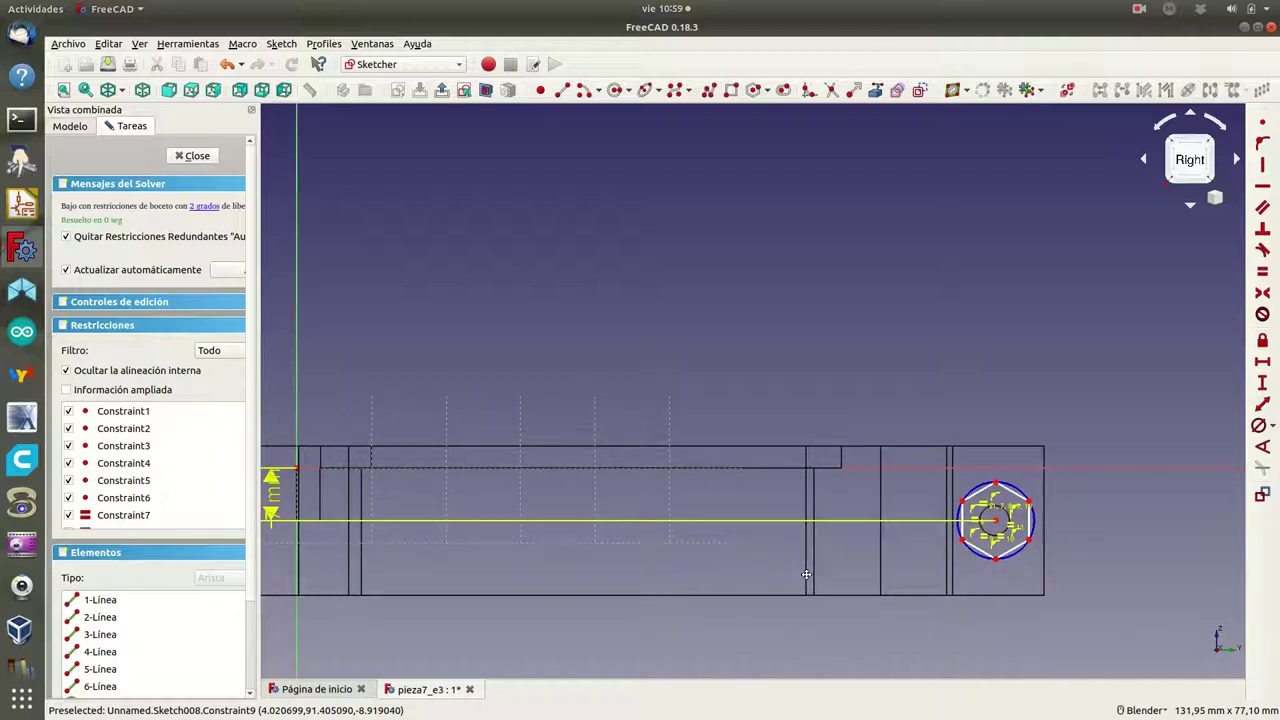
pyautogui.click(1000, 532)
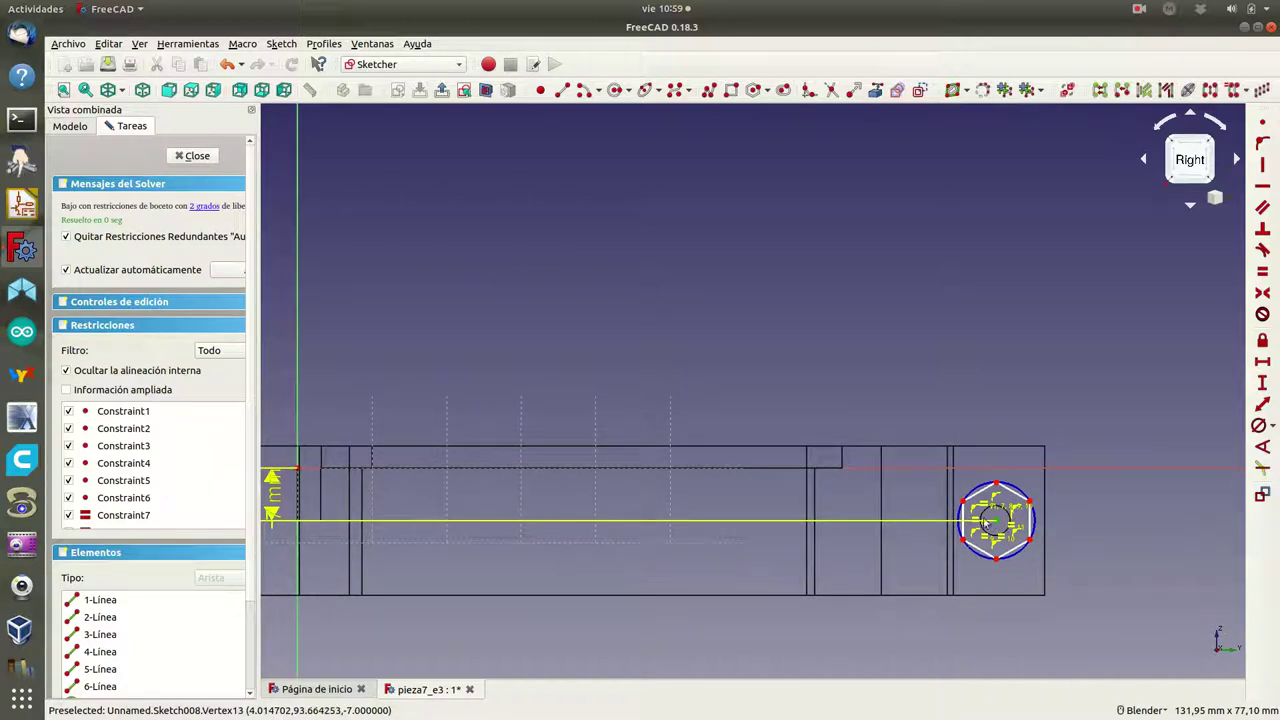
pyautogui.click(297, 314)
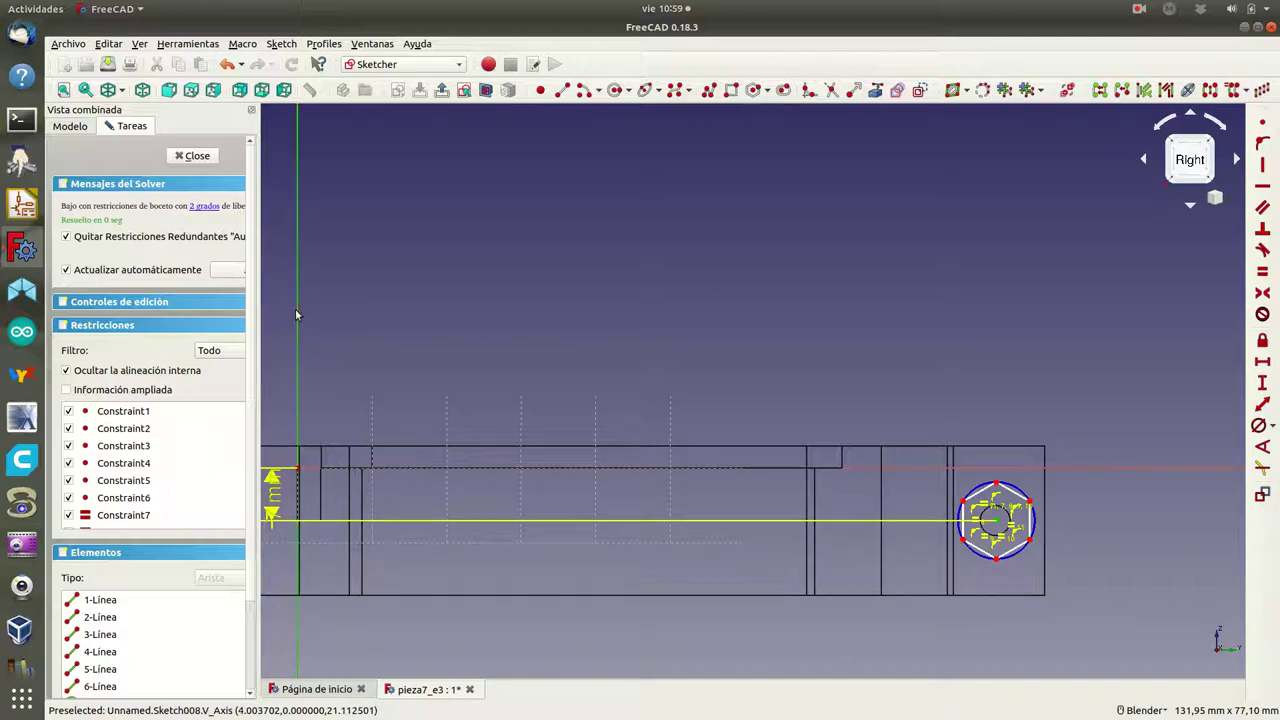
pyautogui.click(1262, 365)
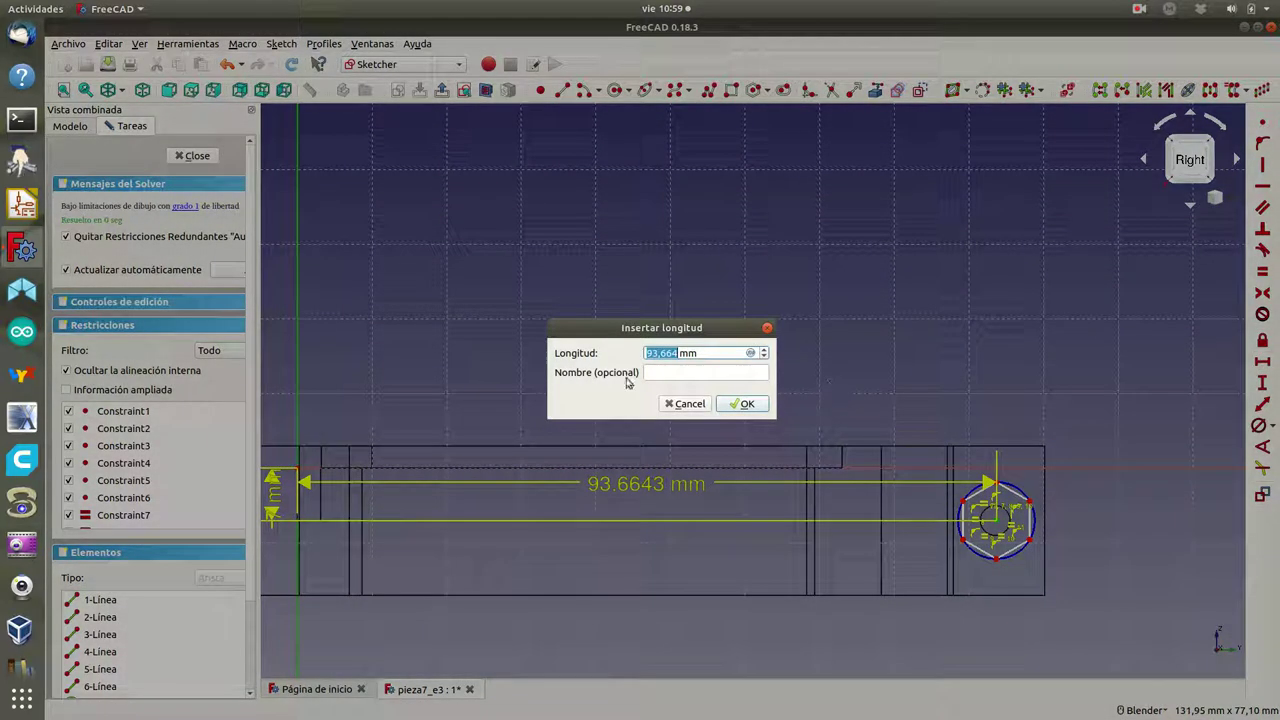
pyautogui.write('93')
pyautogui.write('.5')
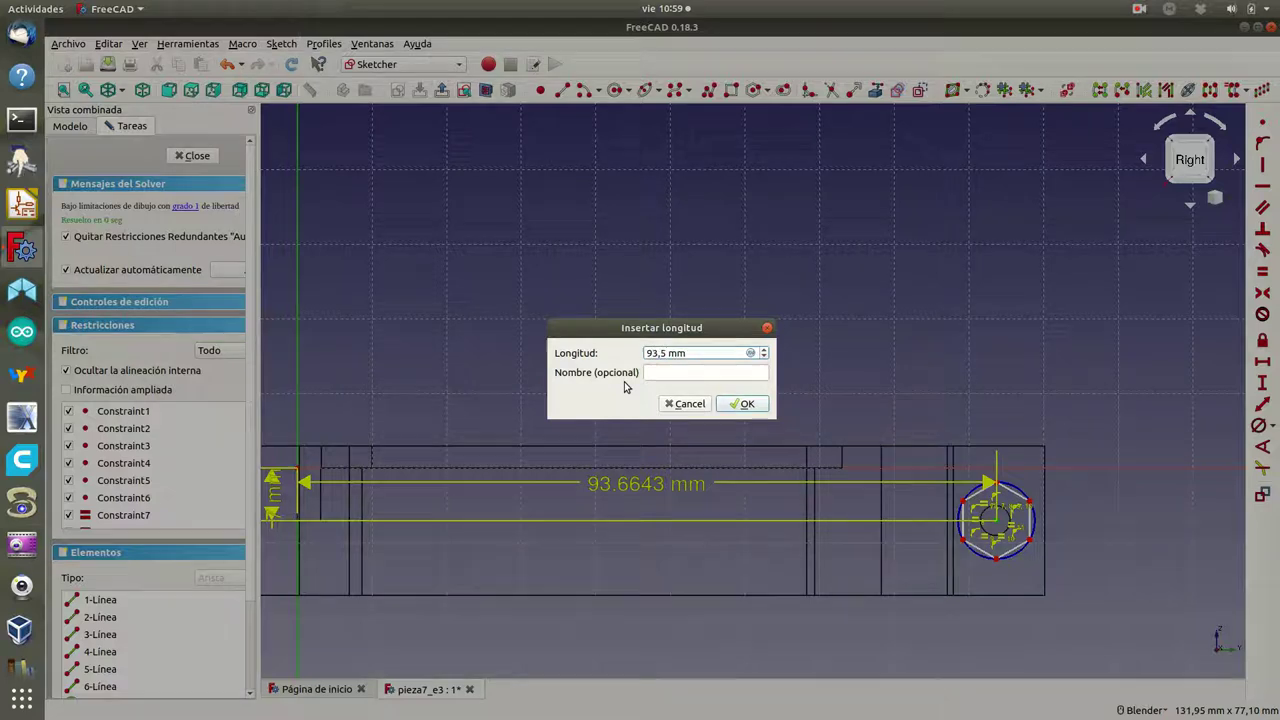
pyautogui.press('Return')
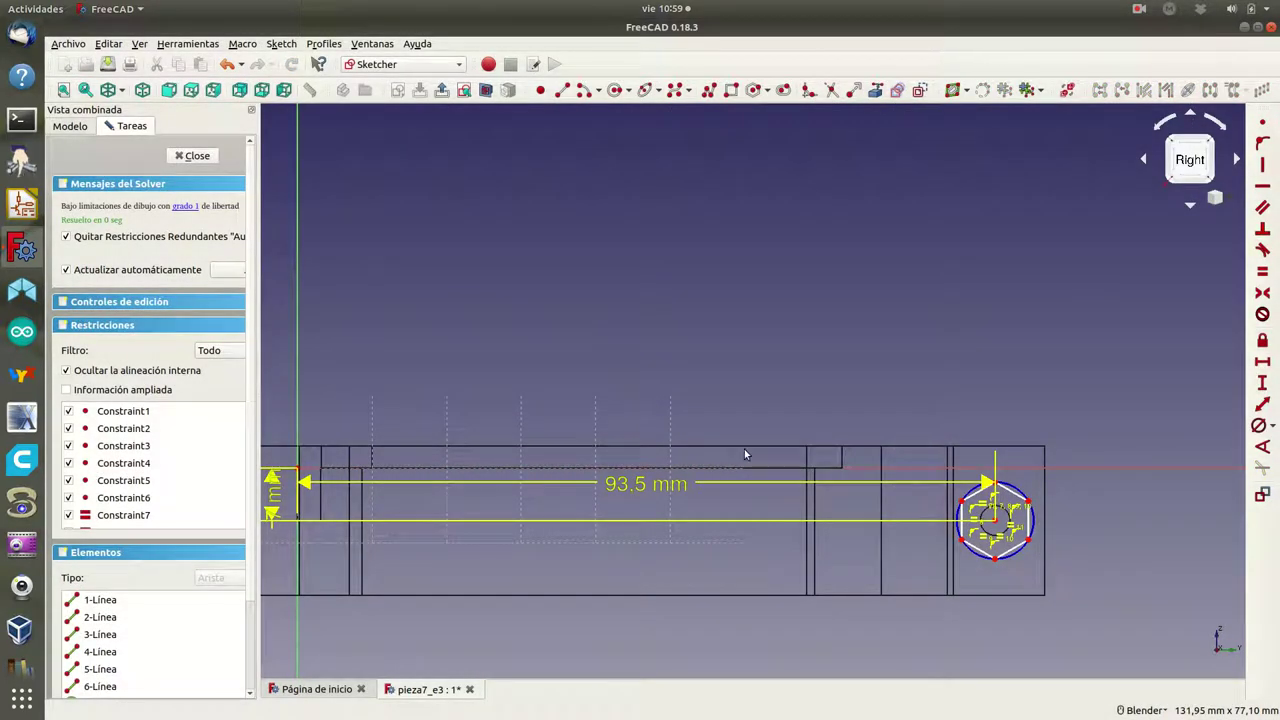
# - Move the 93.5 mm dimension above the part and the 7 mm dimension to its right
pyautogui.moveTo(631, 485); pyautogui.dragTo(631, 360)
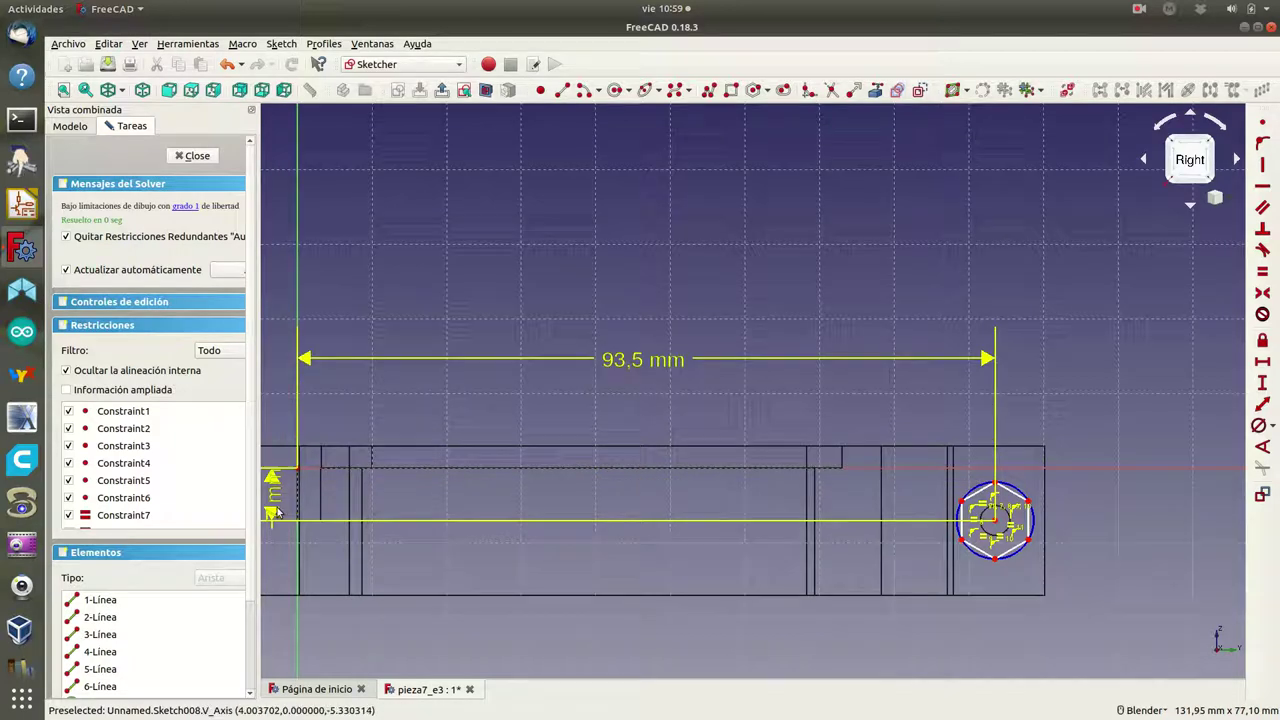
pyautogui.moveTo(278, 512); pyautogui.dragTo(1070, 355)
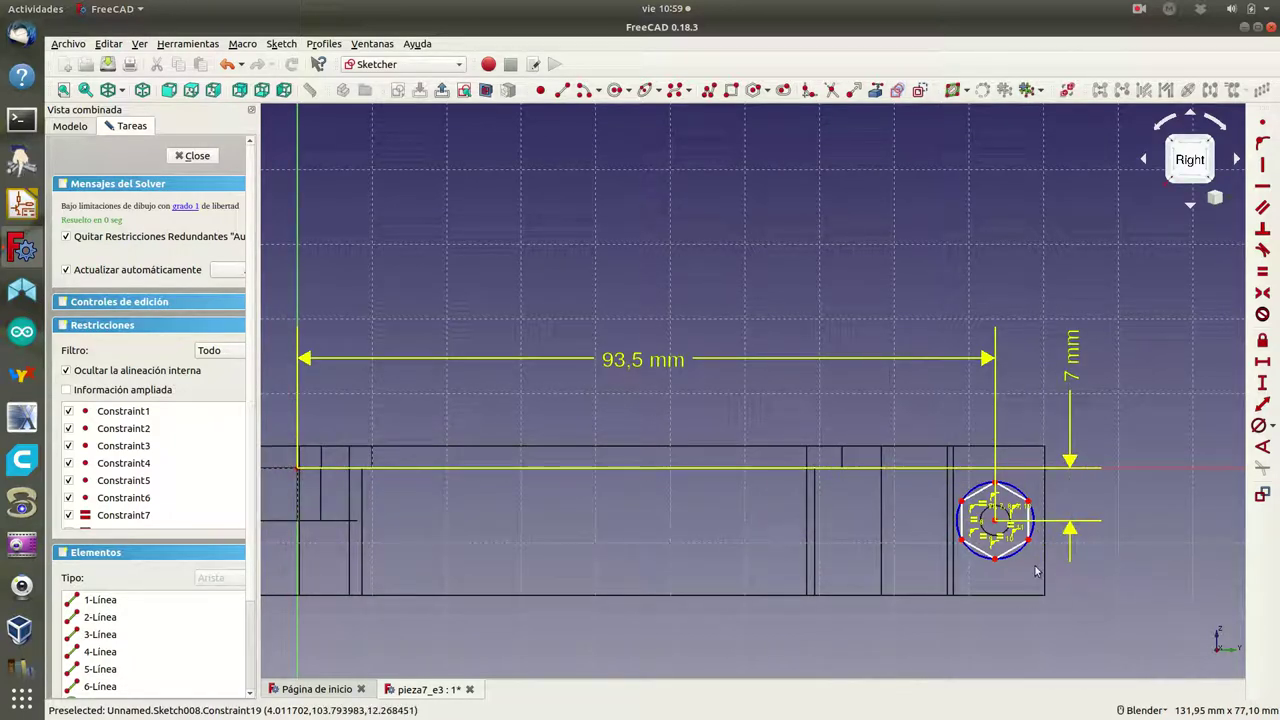
pyautogui.scroll(4, 1036, 571)
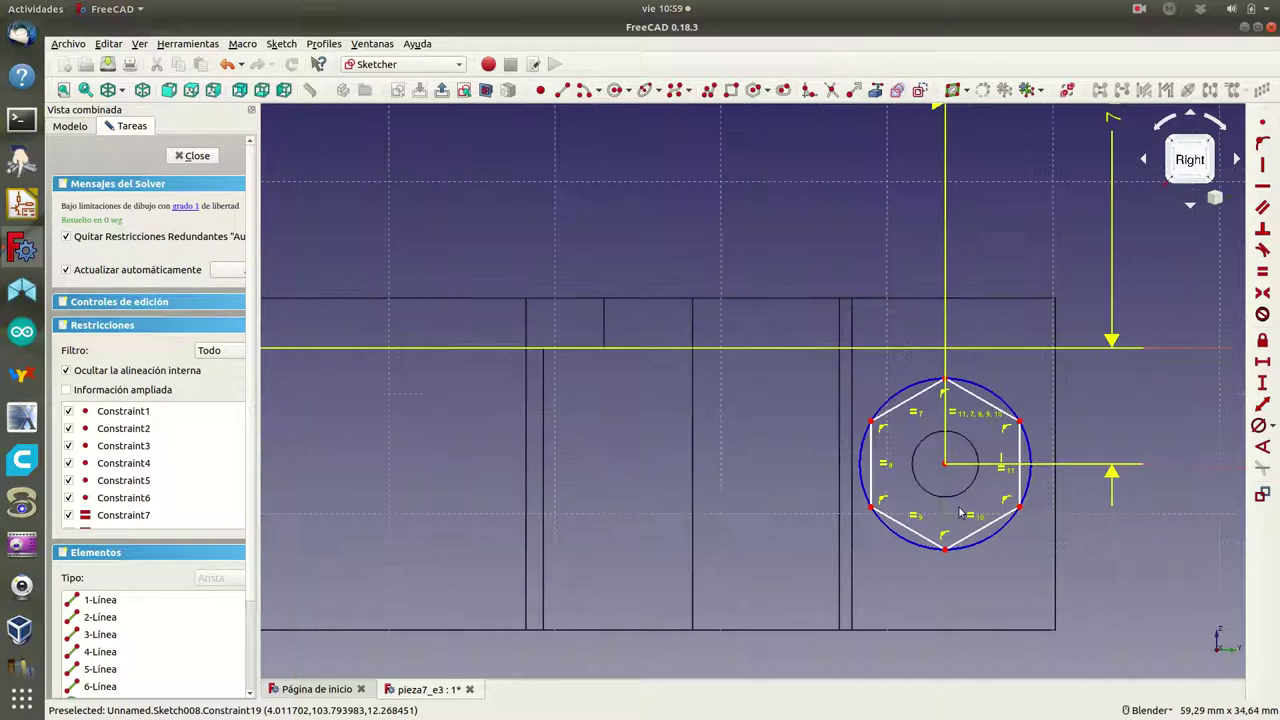
# - Give the circle around the hexagon a 13 mm diameter constraint
pyautogui.click(990, 397)
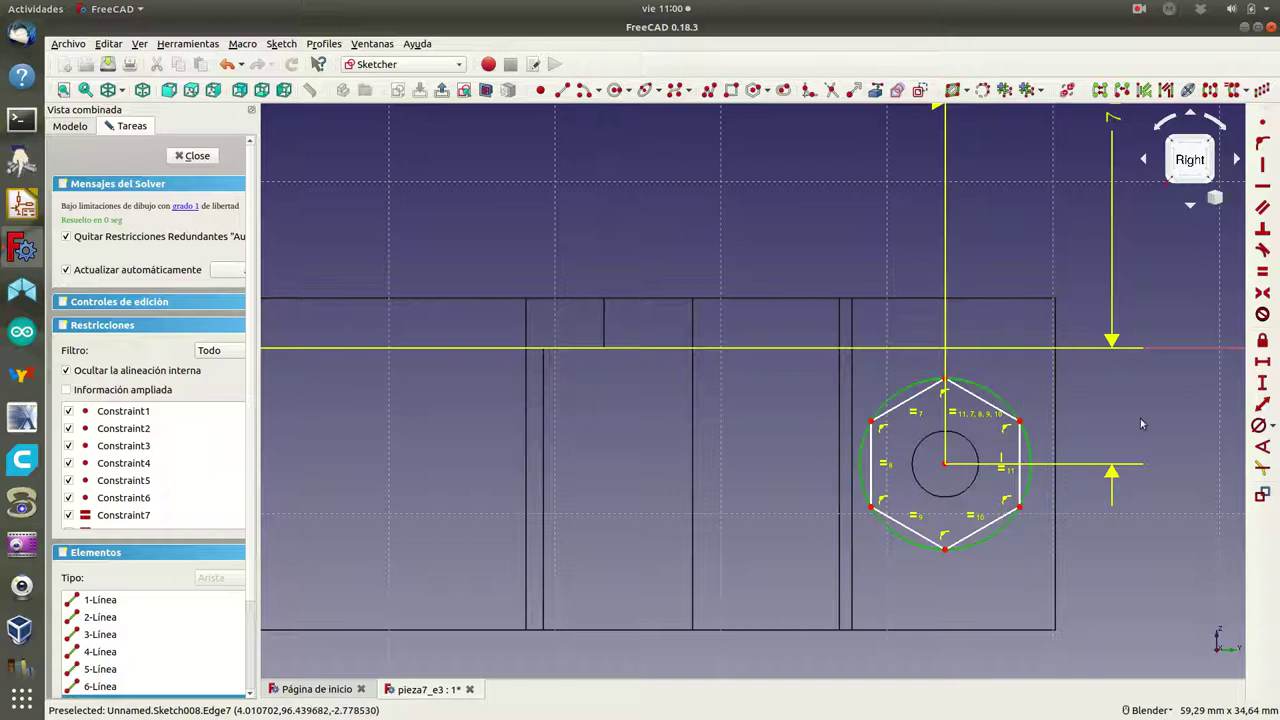
pyautogui.click(1259, 425)
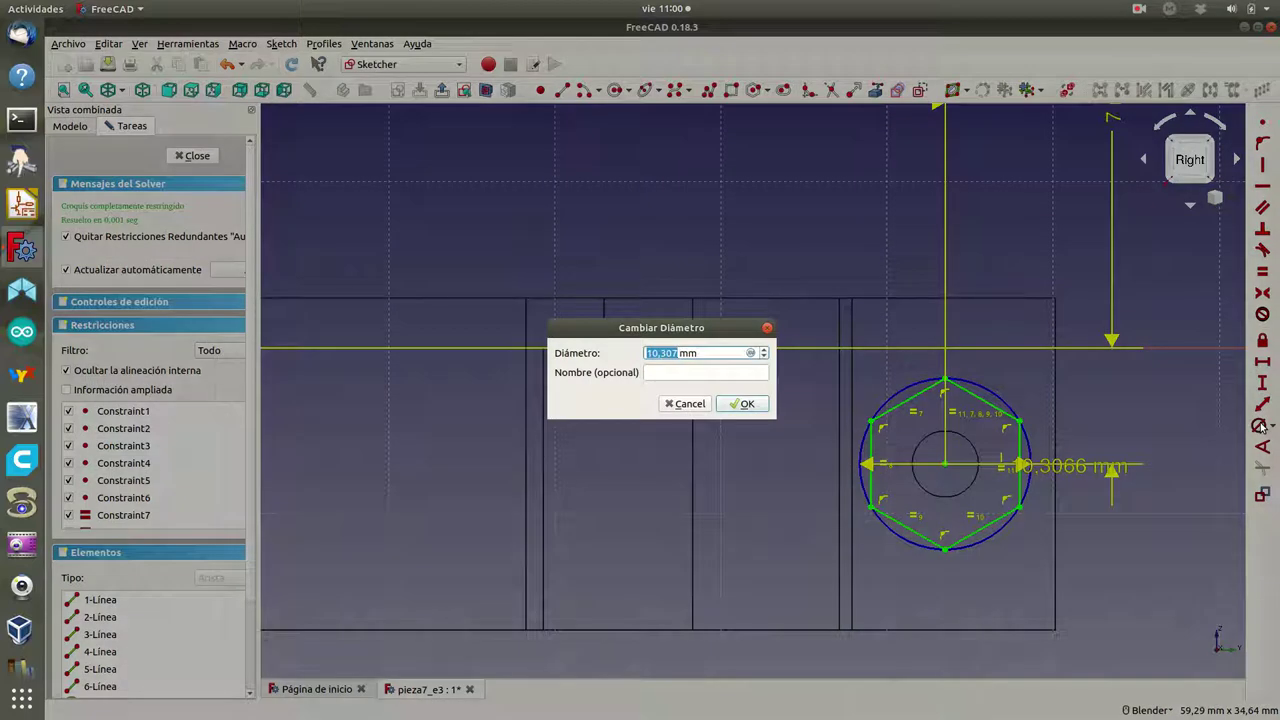
pyautogui.write('13')
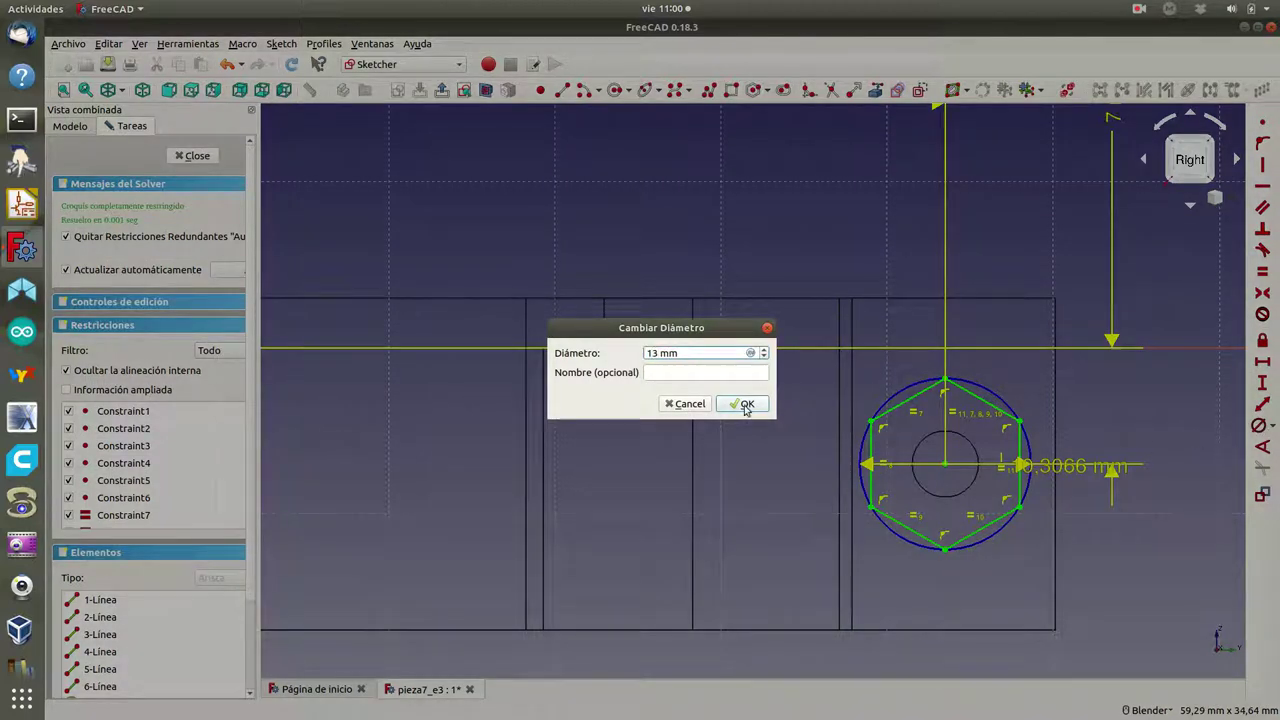
pyautogui.click(744, 404)
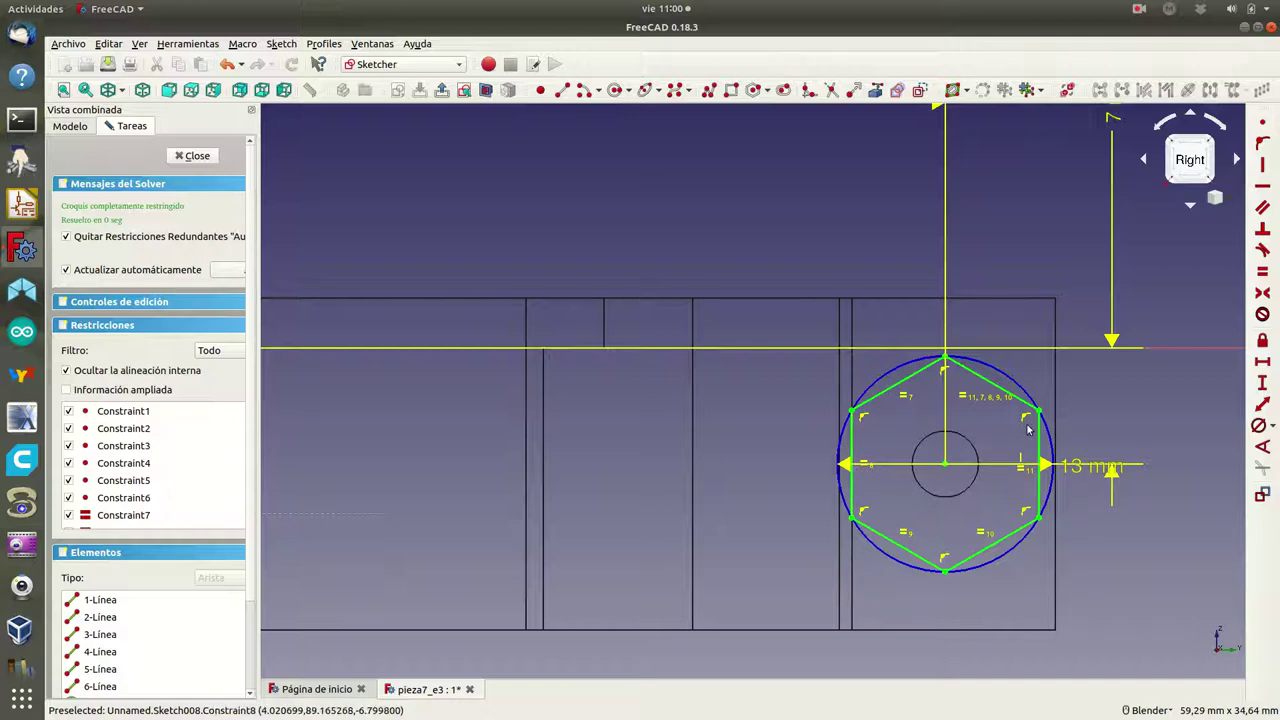
# - Change the 93.5 mm horizontal distance to 94 mm
pyautogui.scroll(-4, 760, 347)
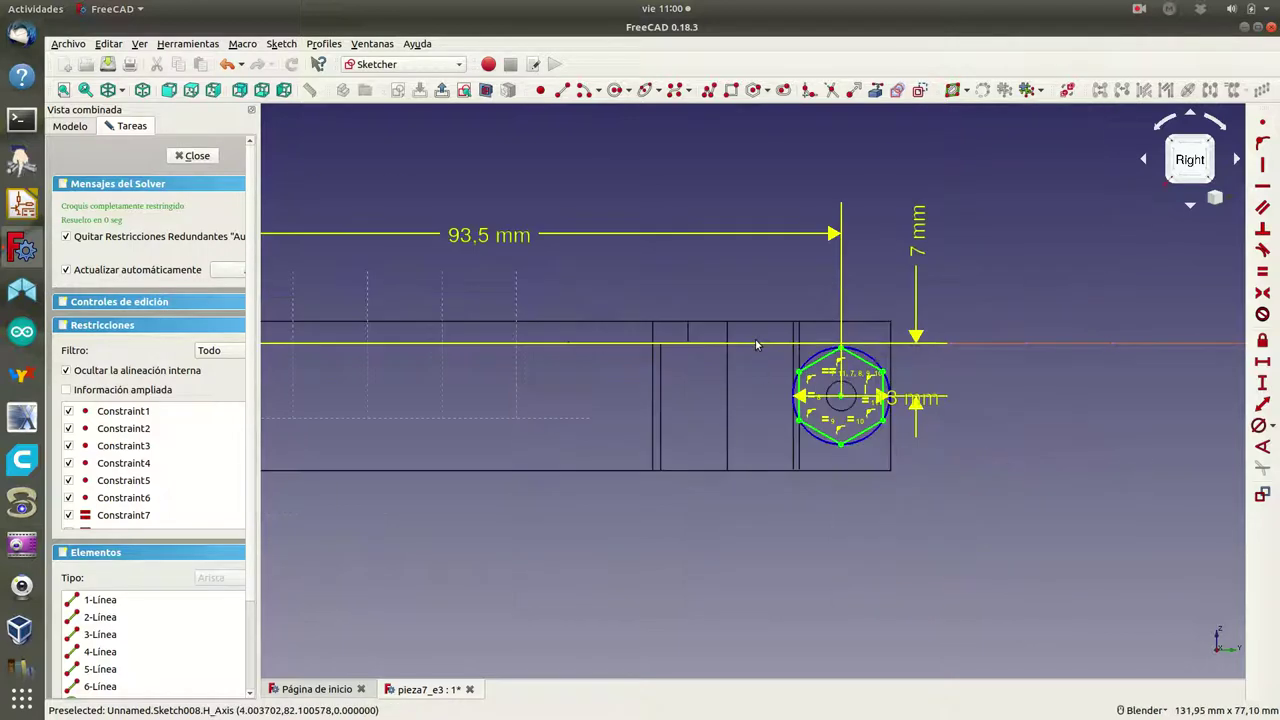
pyautogui.doubleClick(468, 239)
pyautogui.write('94')
pyautogui.click(744, 404)
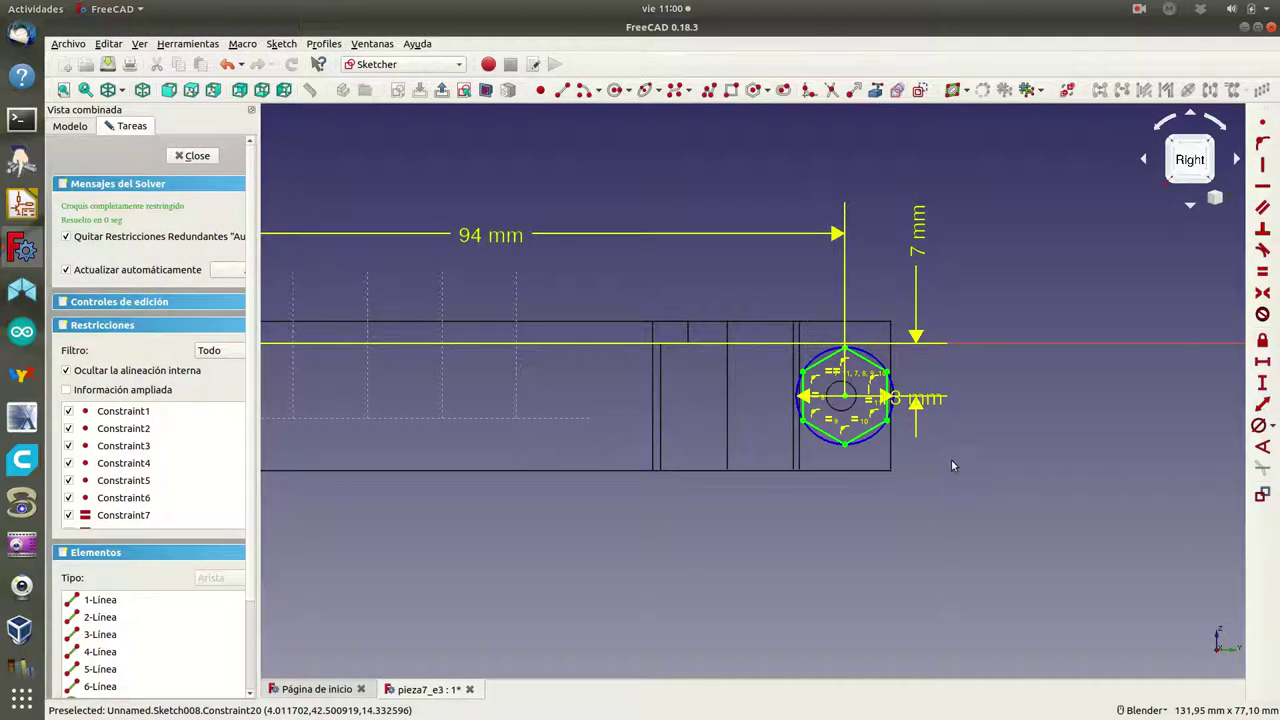
# - Refine the hexagon centre's horizontal distance to 94,5 mm in Insertar longitud
pyautogui.scroll(-2, 951, 460)
pyautogui.scroll(3, 940, 465)
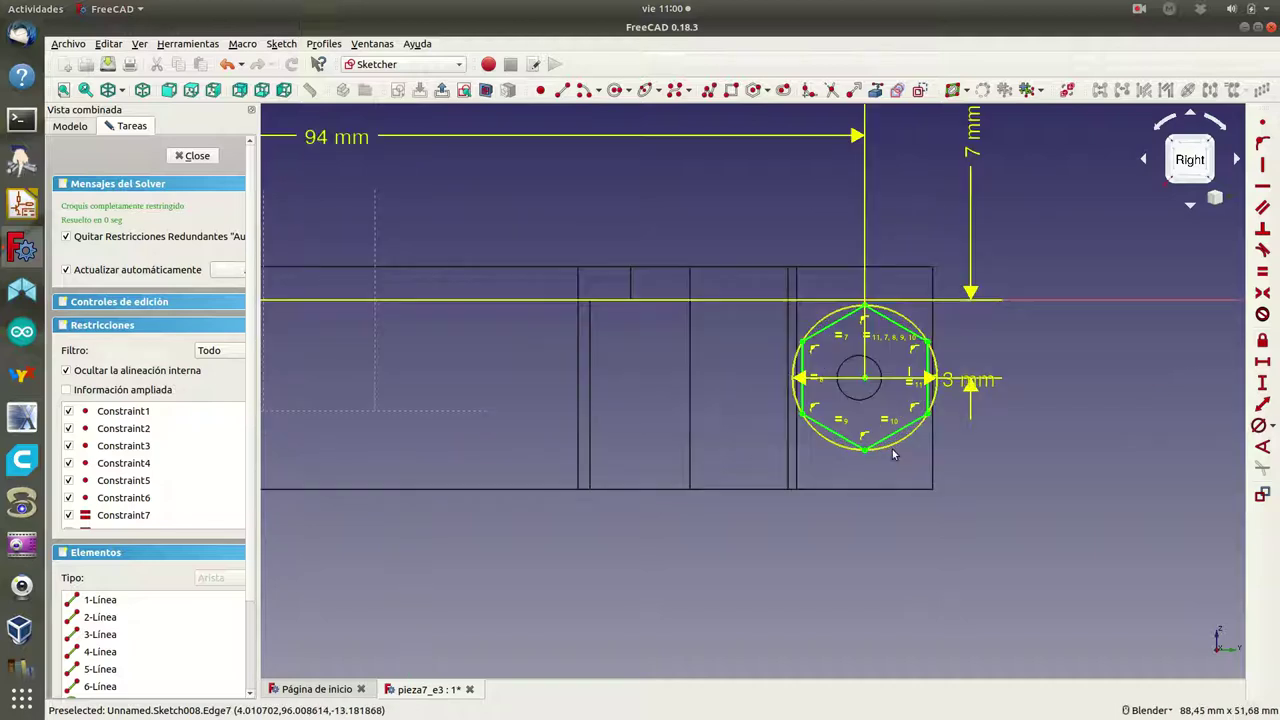
pyautogui.scroll(1, 893, 455)
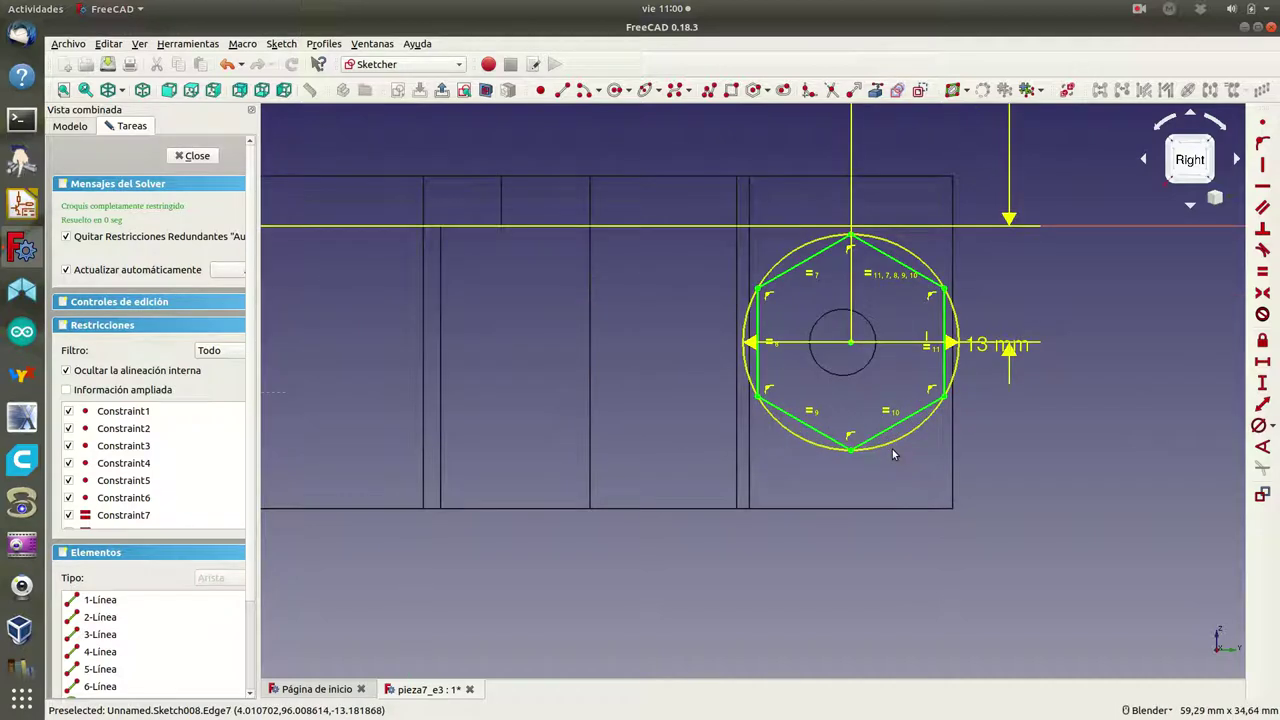
pyautogui.scroll(-2, 892, 449)
pyautogui.scroll(-2, 892, 449)
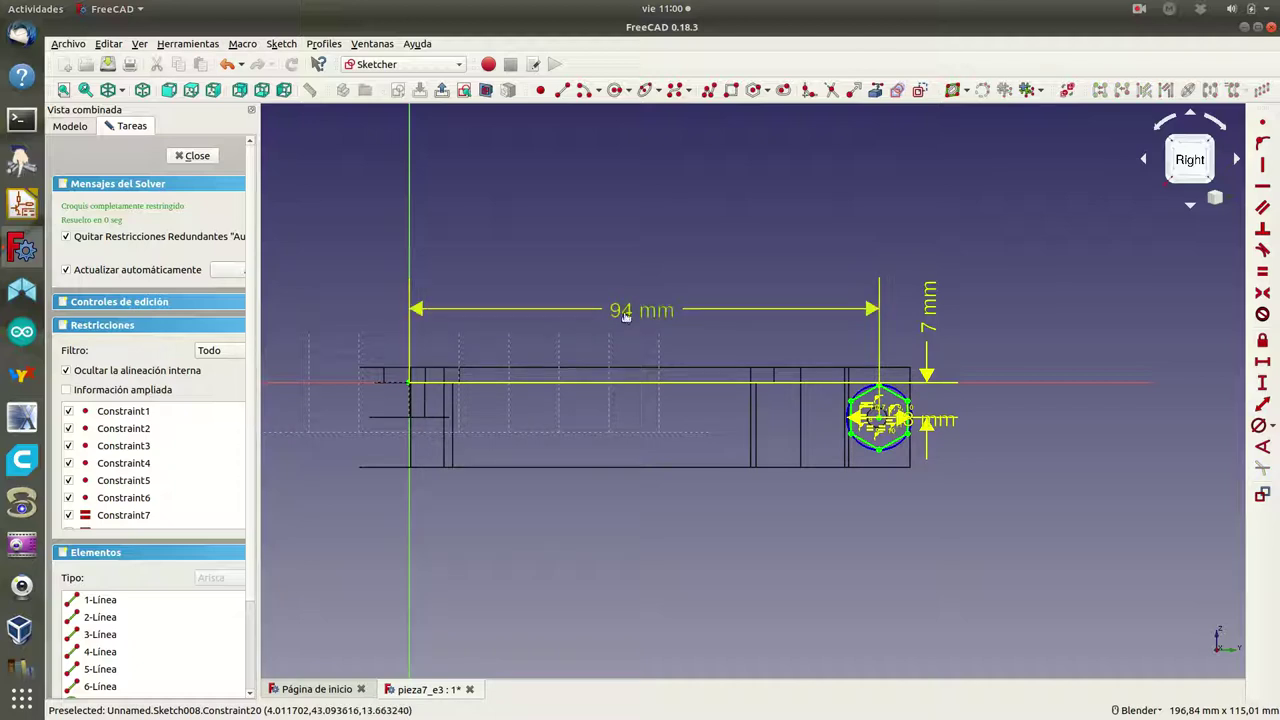
pyautogui.doubleClick(624, 316)
pyautogui.press('Right')
pyautogui.press('BackSpace')
pyautogui.press('BackSpace')
pyautogui.press('BackSpace')
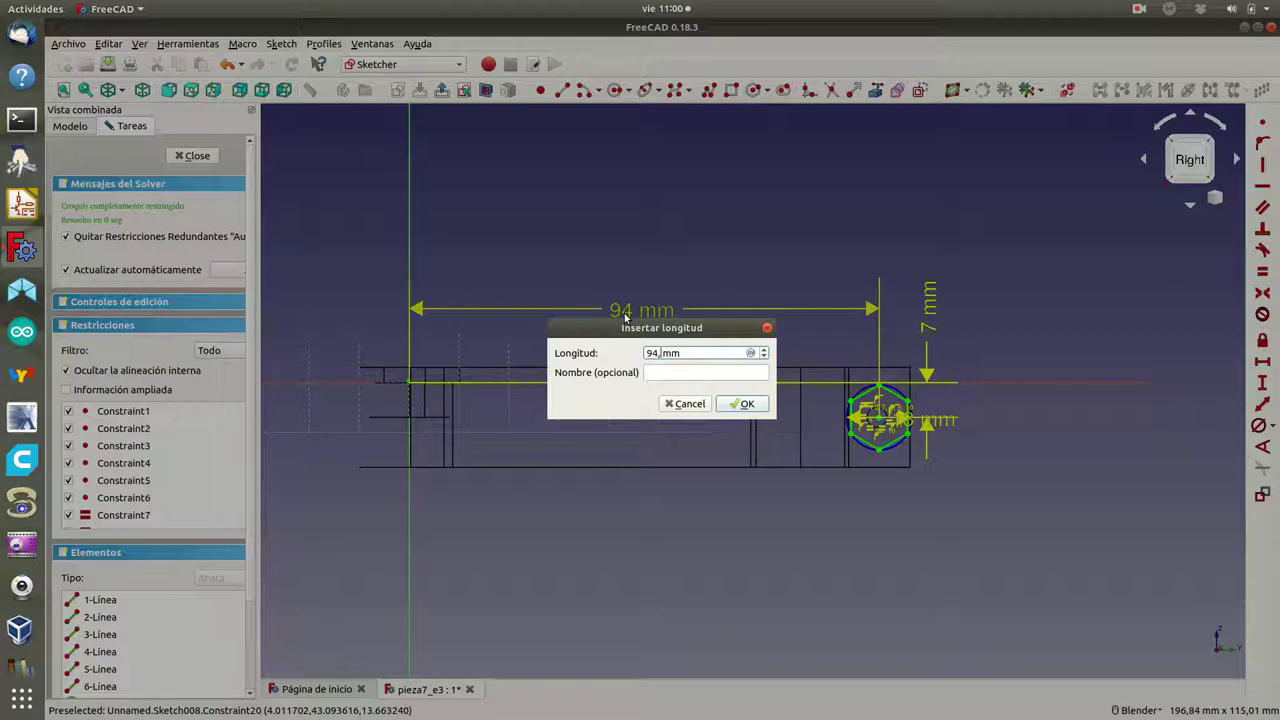
pyautogui.write('5')
pyautogui.press('Return')
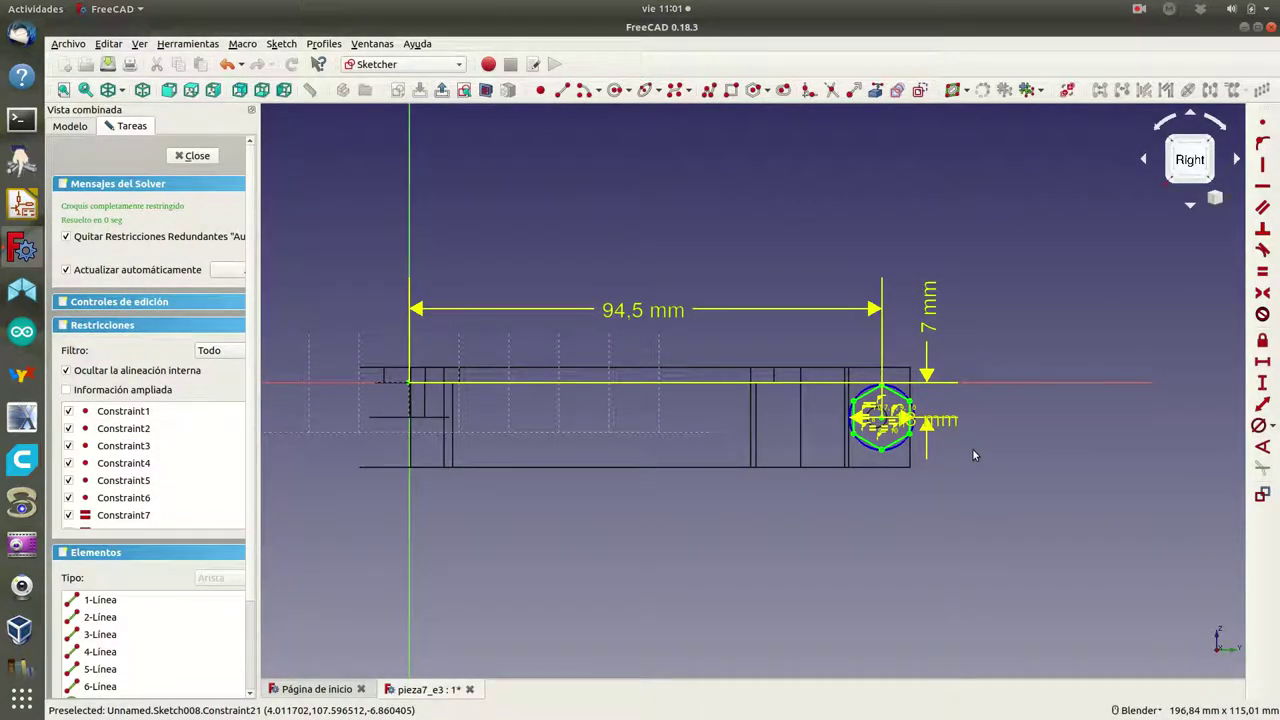
pyautogui.scroll(5, 972, 455)
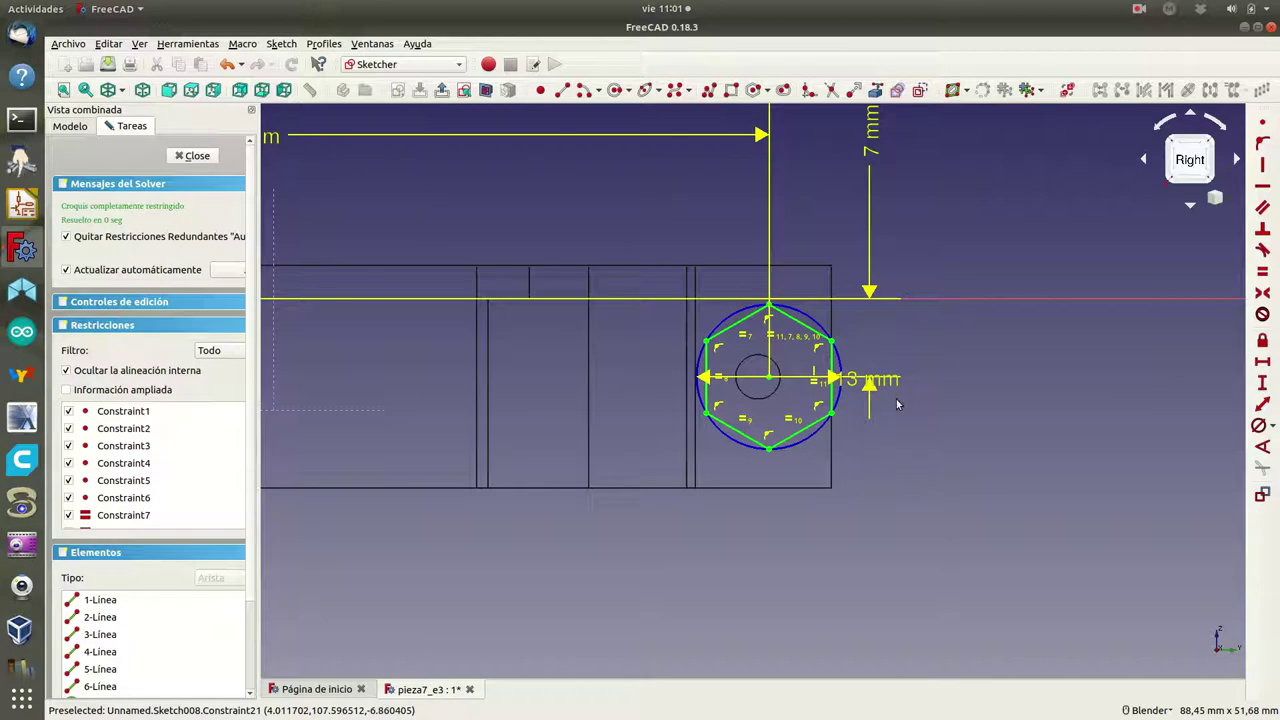
# - Close the hexagon sketch and pad it 2,5 mm with Extruir
pyautogui.click(185, 157)
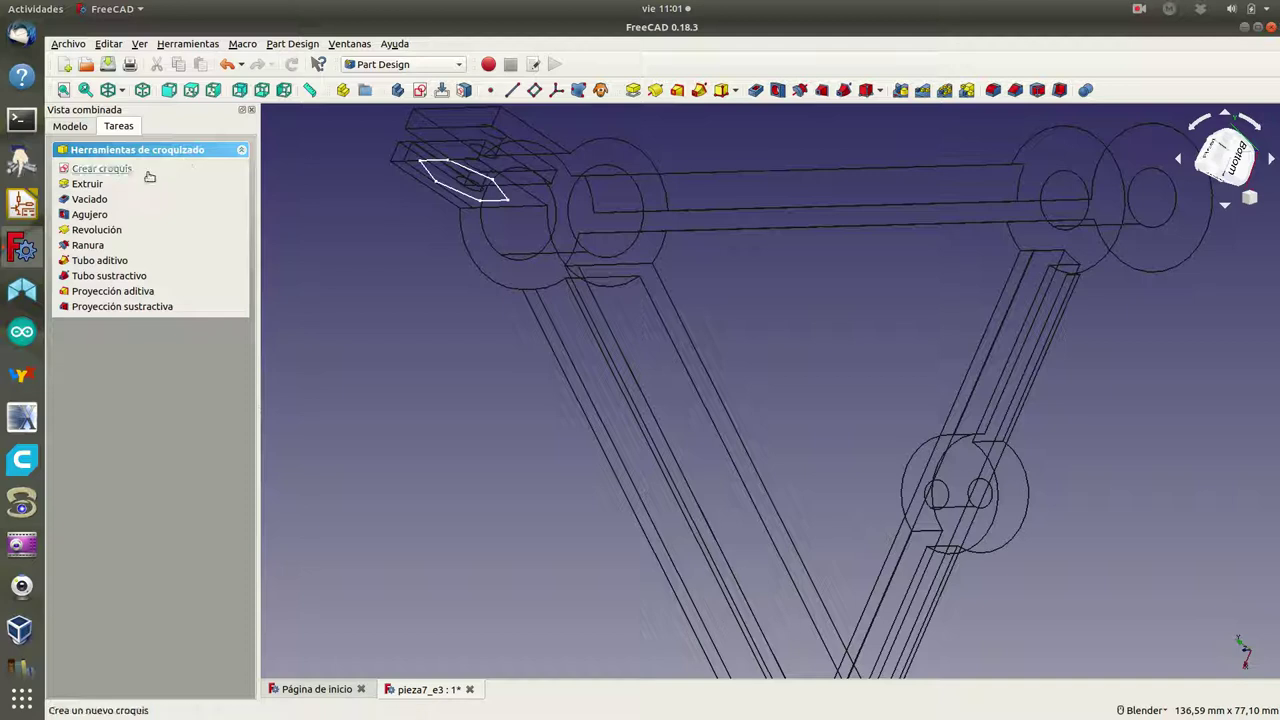
pyautogui.click(88, 186)
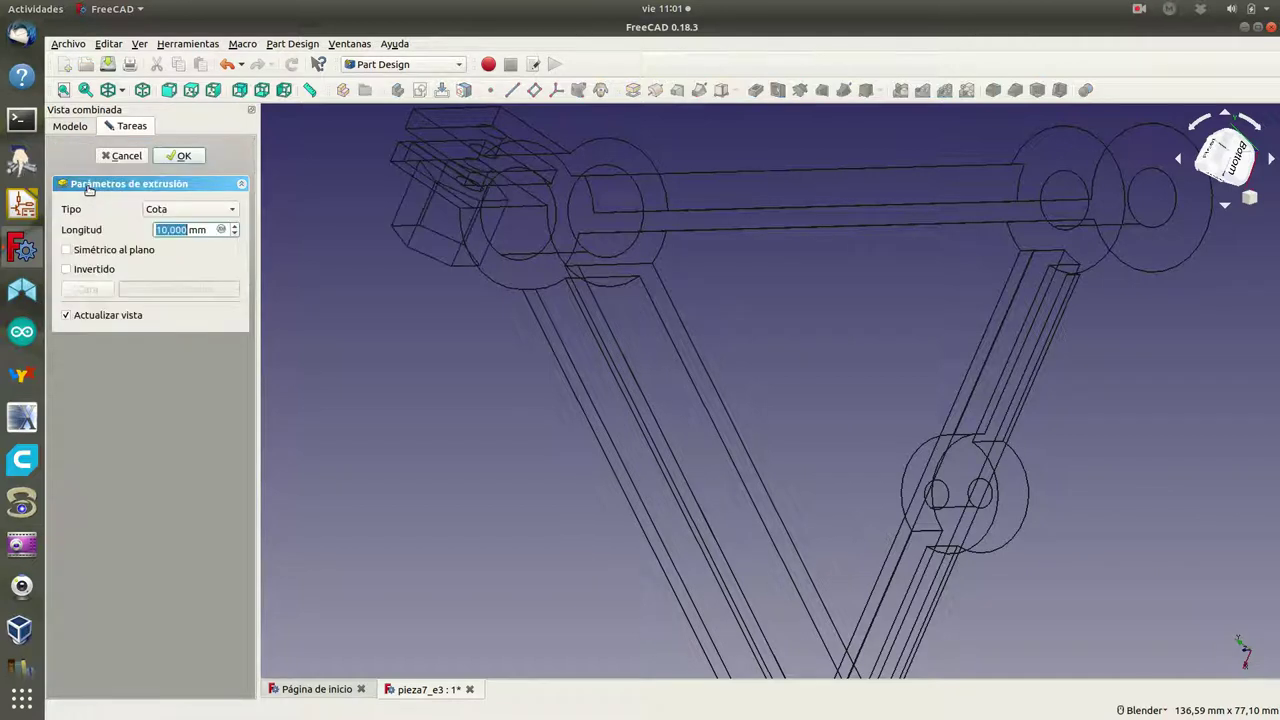
pyautogui.write('2,5')
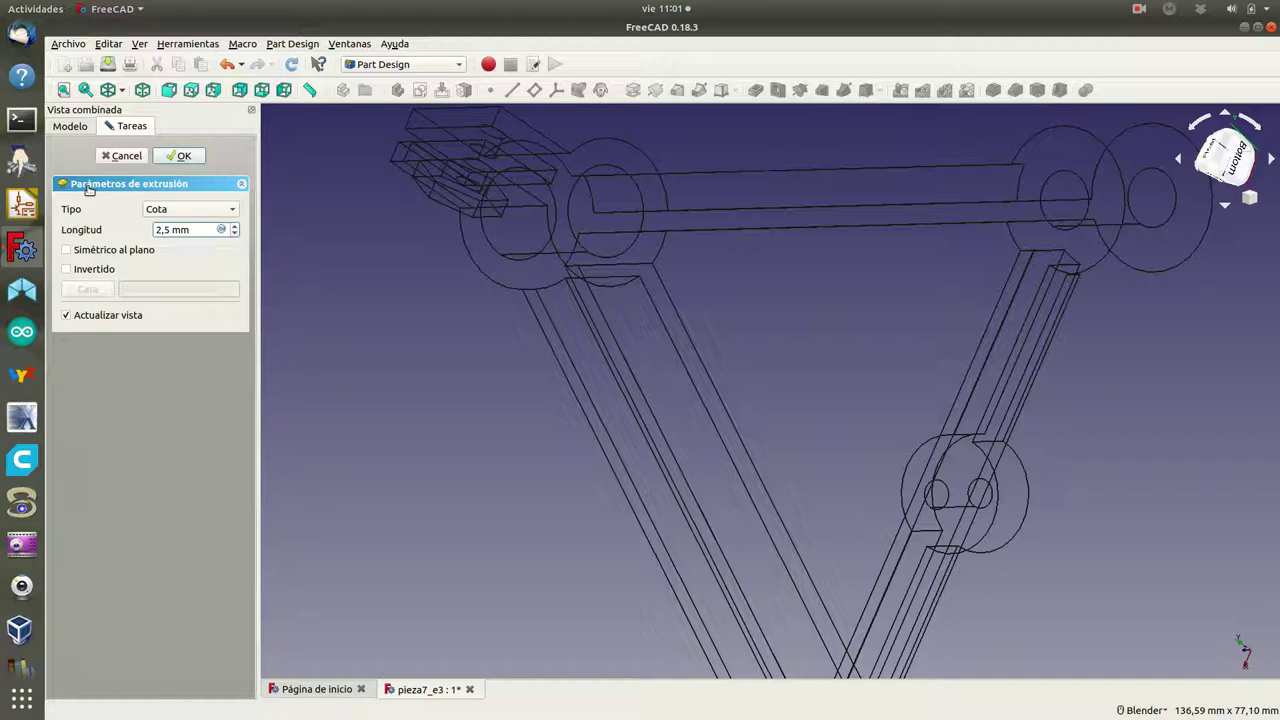
pyautogui.click(182, 158)
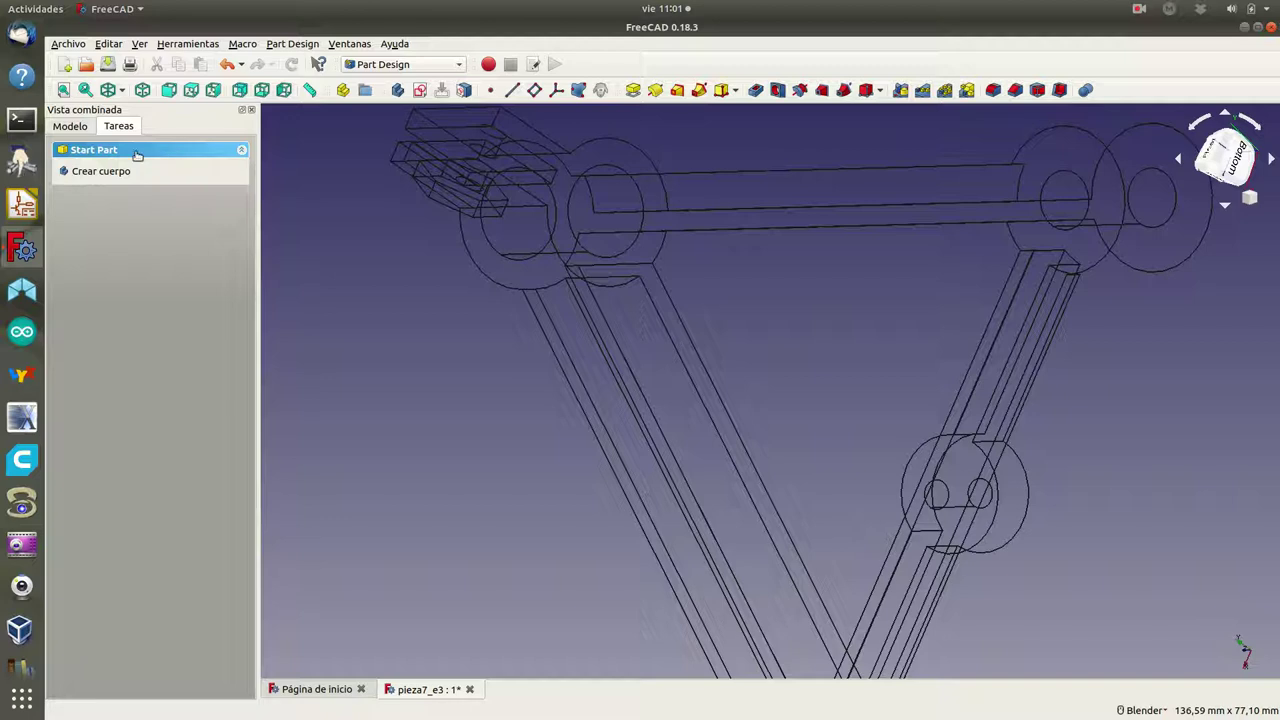
# - Select Pad003, set the draw style to Como es, and orbit to view the boss
pyautogui.click(80, 127)
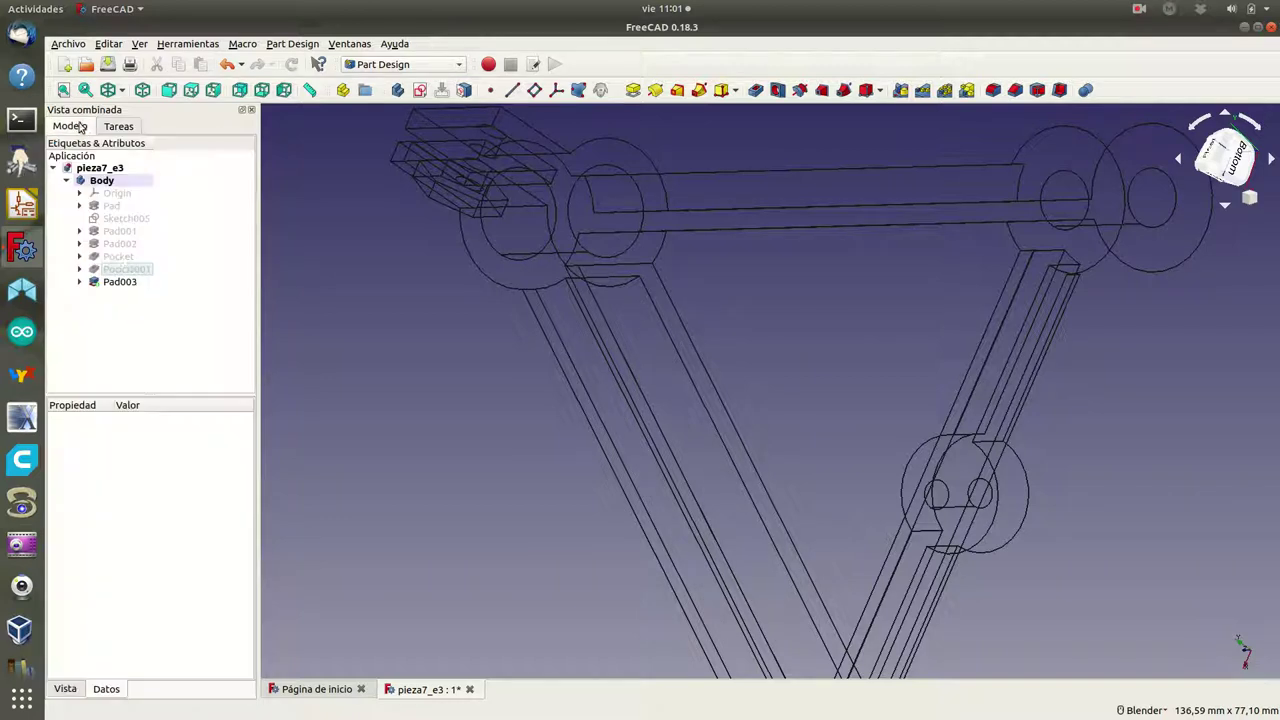
pyautogui.click(124, 283)
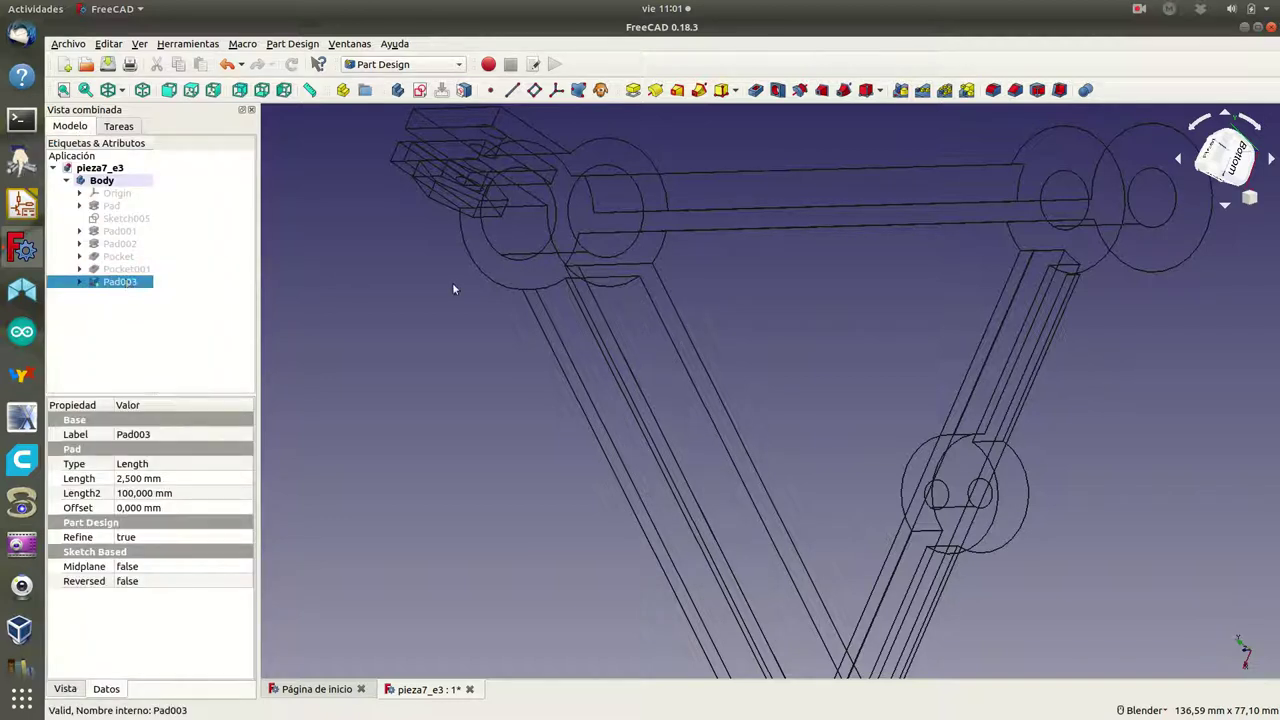
pyautogui.click(121, 91)
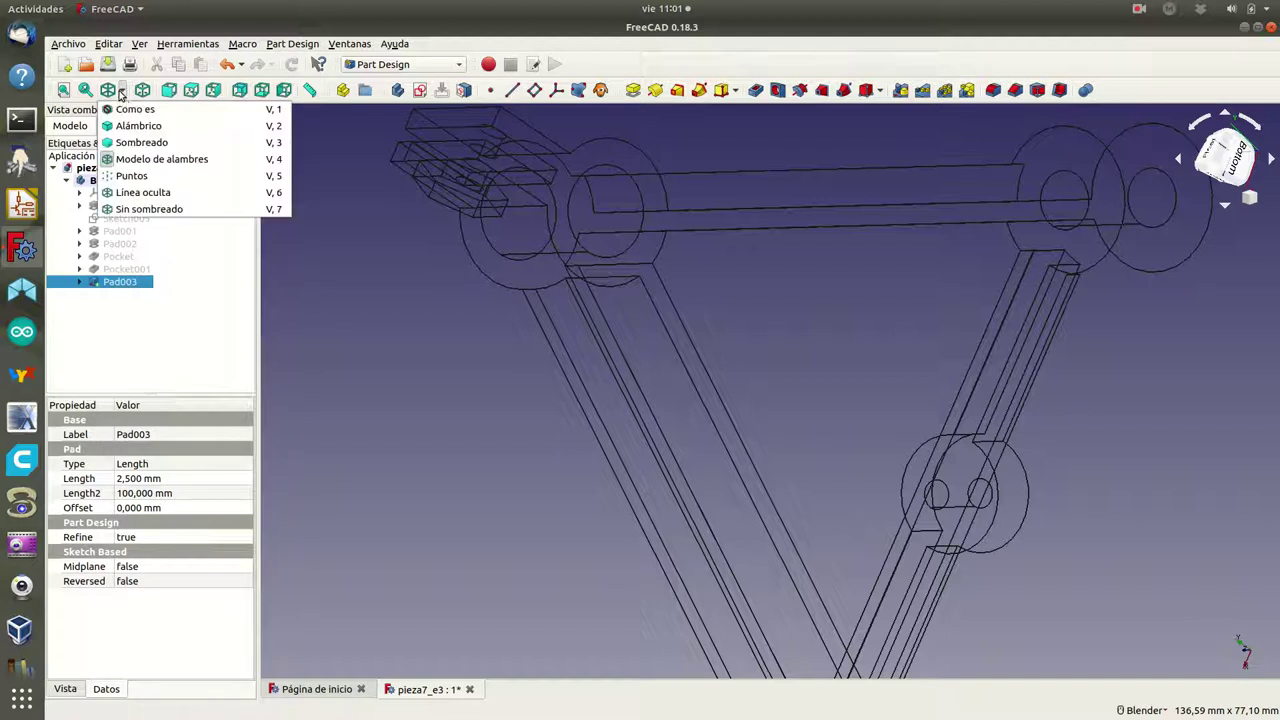
pyautogui.click(136, 111)
pyautogui.moveTo(366, 293)
pyautogui.mouseDown(button='middle')
pyautogui.moveTo(573, 396)
pyautogui.moveTo(504, 298)
pyautogui.moveTo(491, 335)
pyautogui.moveTo(420, 346)
pyautogui.moveTo(417, 294)
pyautogui.moveTo(449, 276)
pyautogui.moveTo(514, 274)
pyautogui.moveTo(537, 254)
pyautogui.moveTo(483, 296)
pyautogui.mouseUp(button='middle')
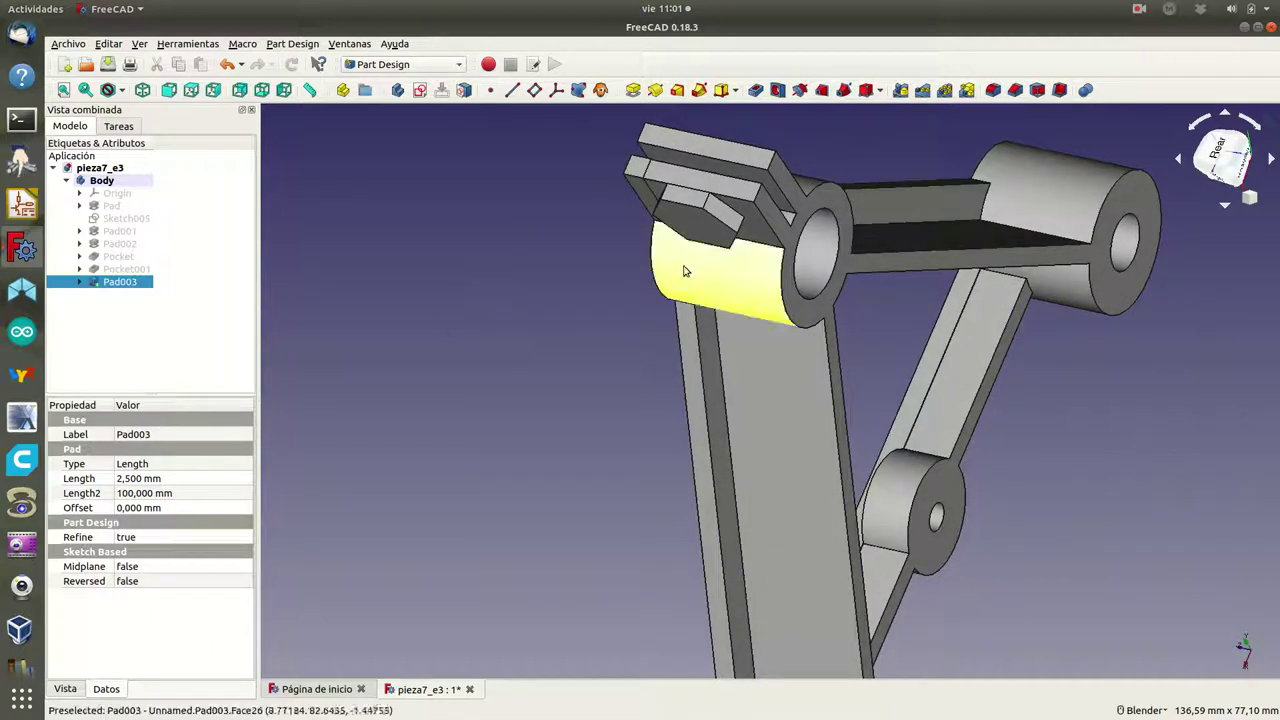
pyautogui.moveTo(577, 245)
pyautogui.mouseDown(button='middle')
pyautogui.moveTo(608, 329)
pyautogui.moveTo(538, 263)
pyautogui.moveTo(543, 240)
pyautogui.moveTo(551, 251)
pyautogui.mouseUp(button='middle')
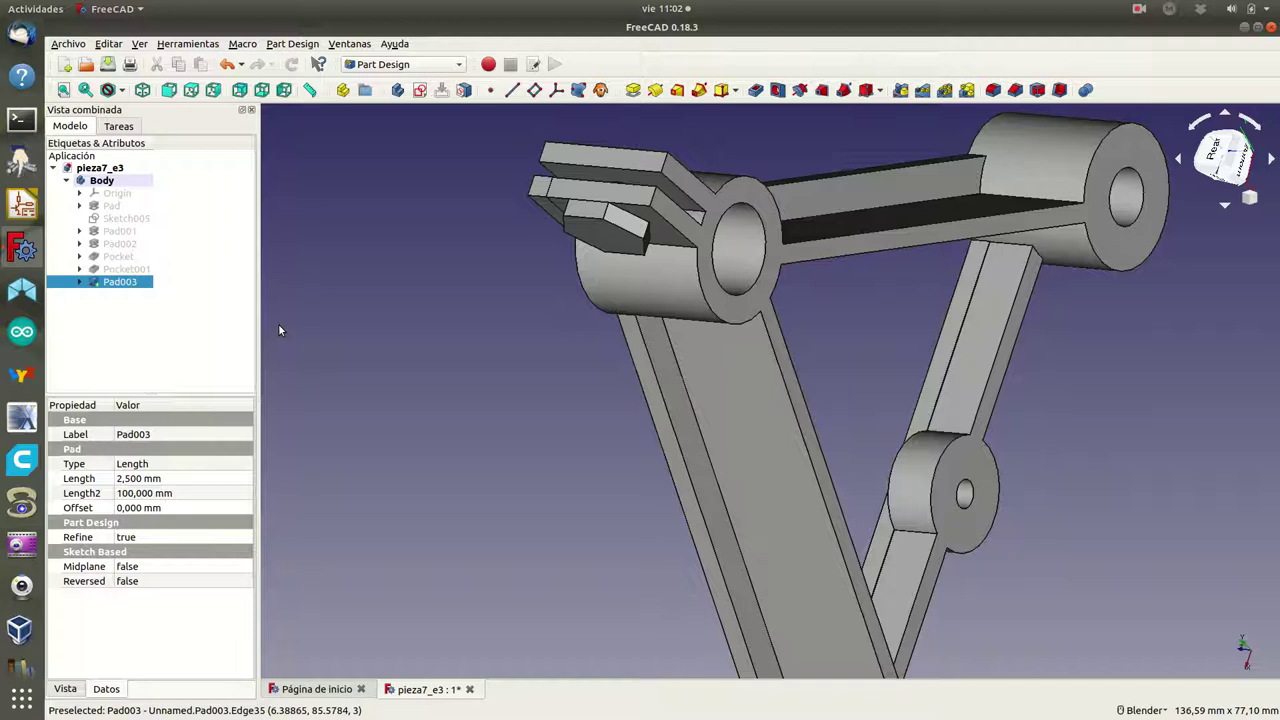
# - Change Pad003's extrusion Longitud from 2,5 mm to 3 mm
pyautogui.doubleClick(121, 283)
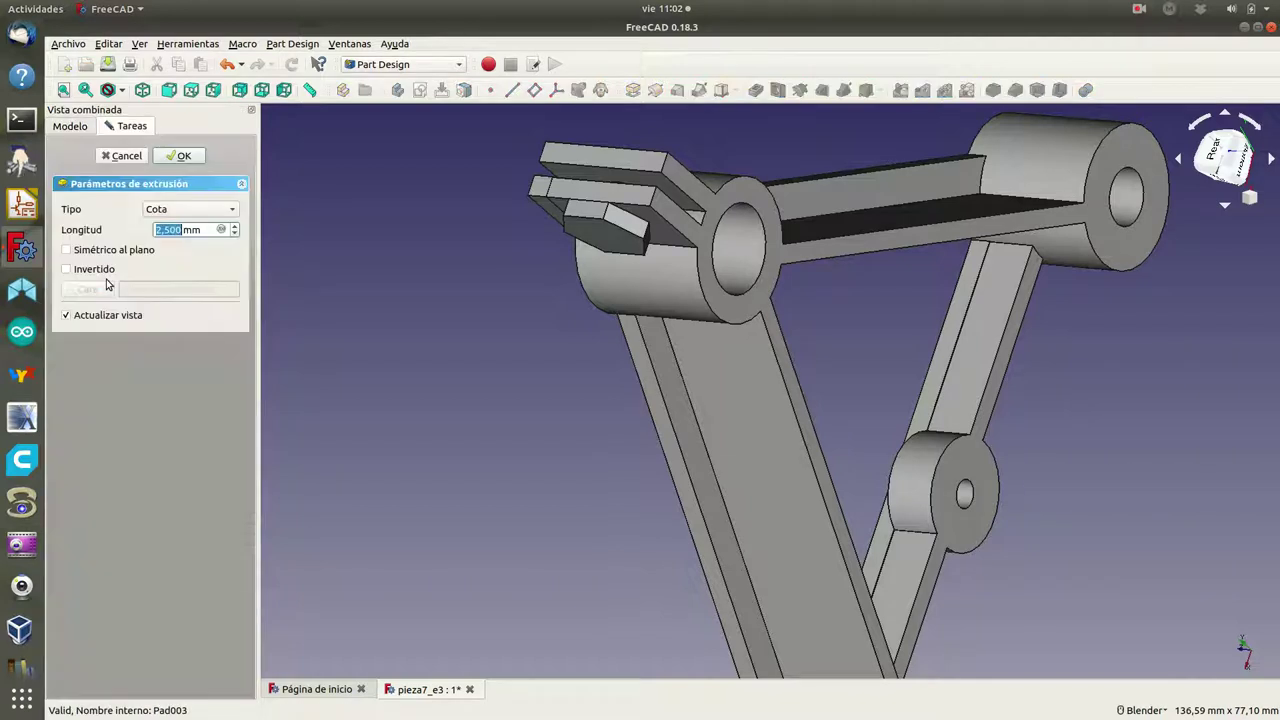
pyautogui.write('3')
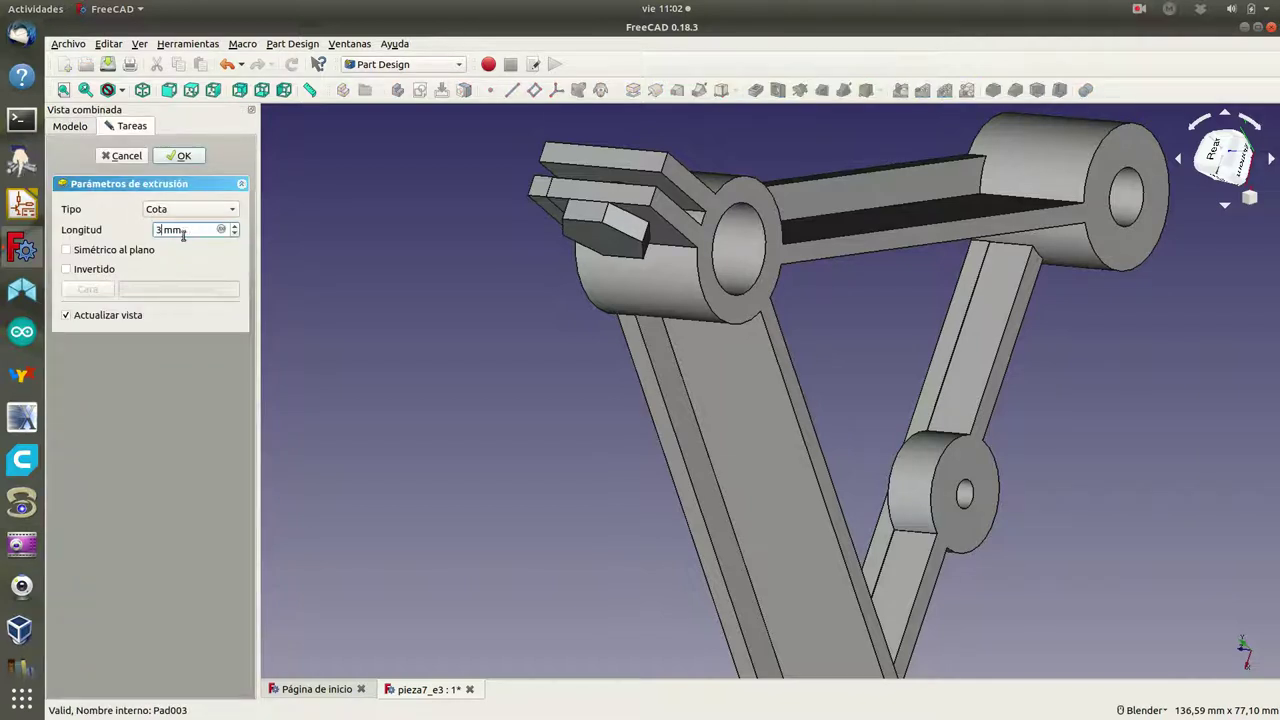
pyautogui.click(179, 156)
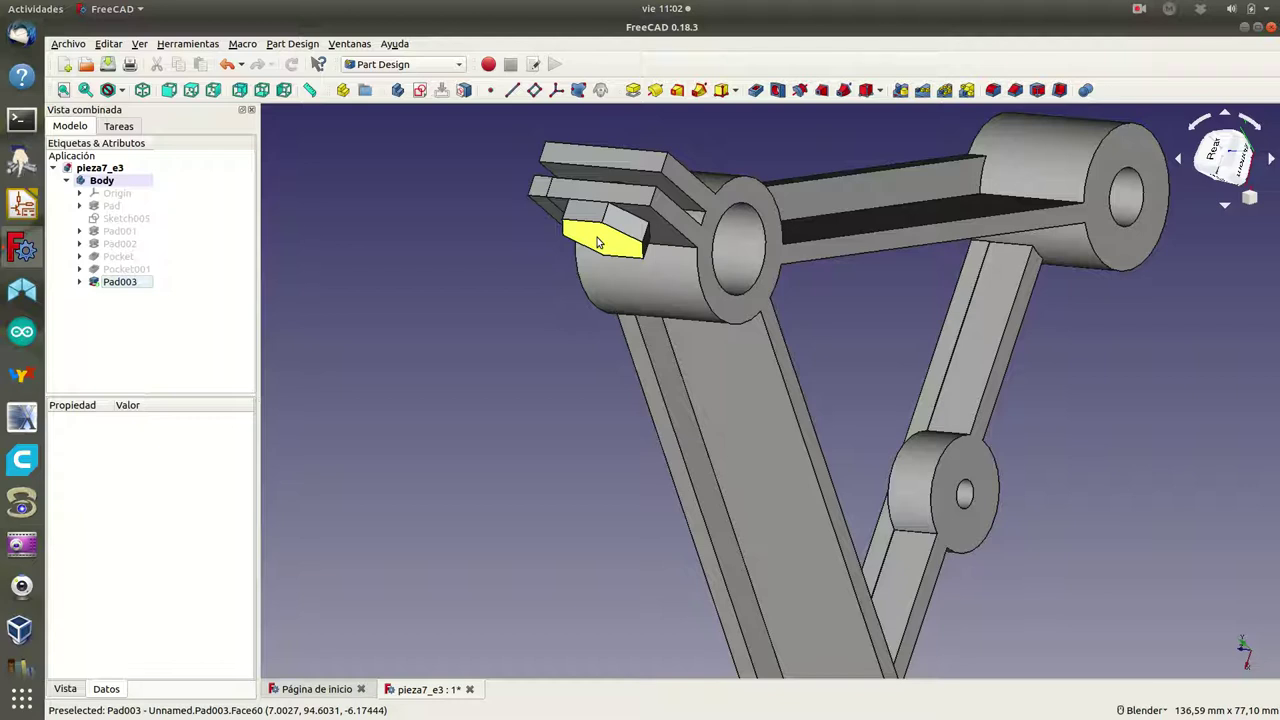
pyautogui.click(598, 243)
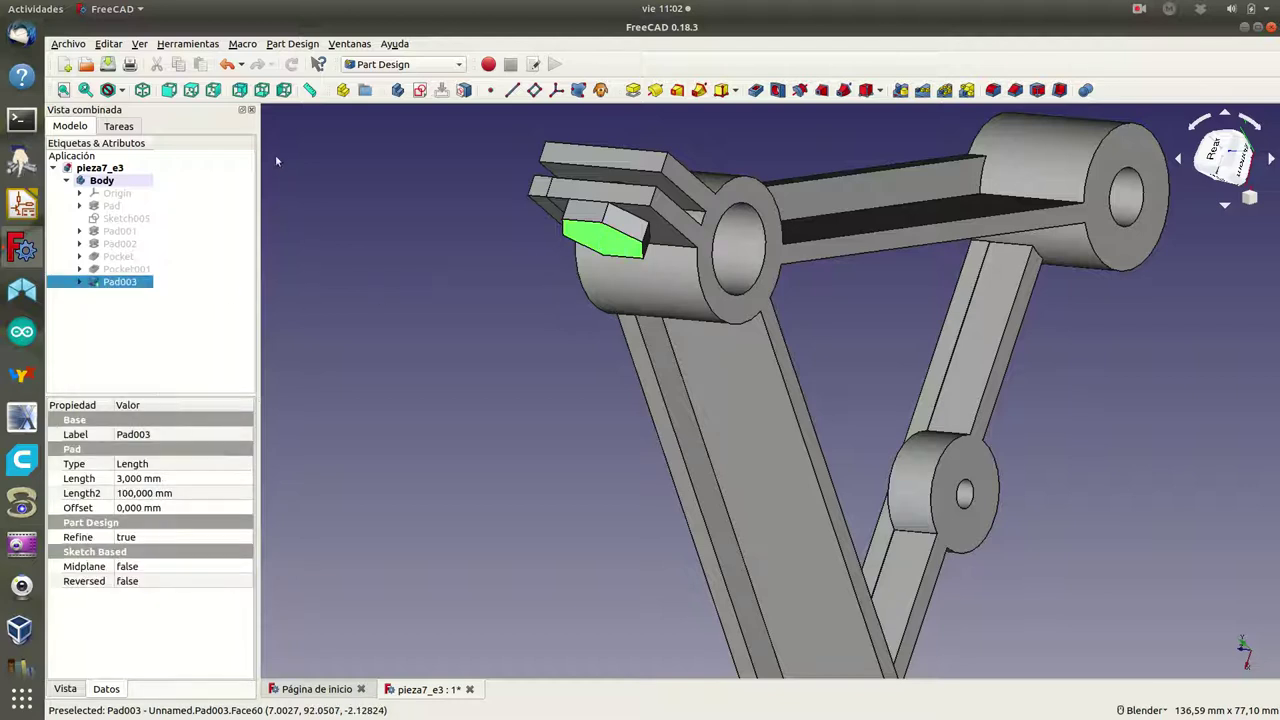
# - Start a new sketch on the boss's top face and bring the boss into view
pyautogui.click(124, 128)
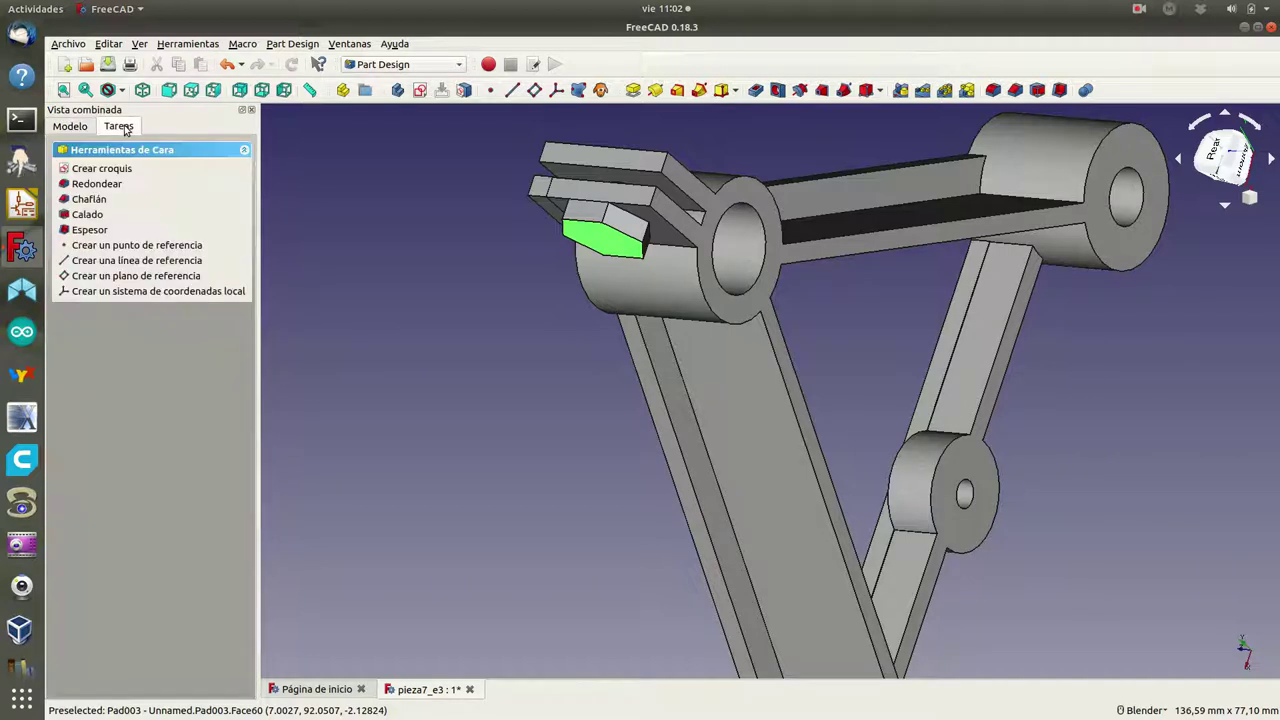
pyautogui.click(104, 168)
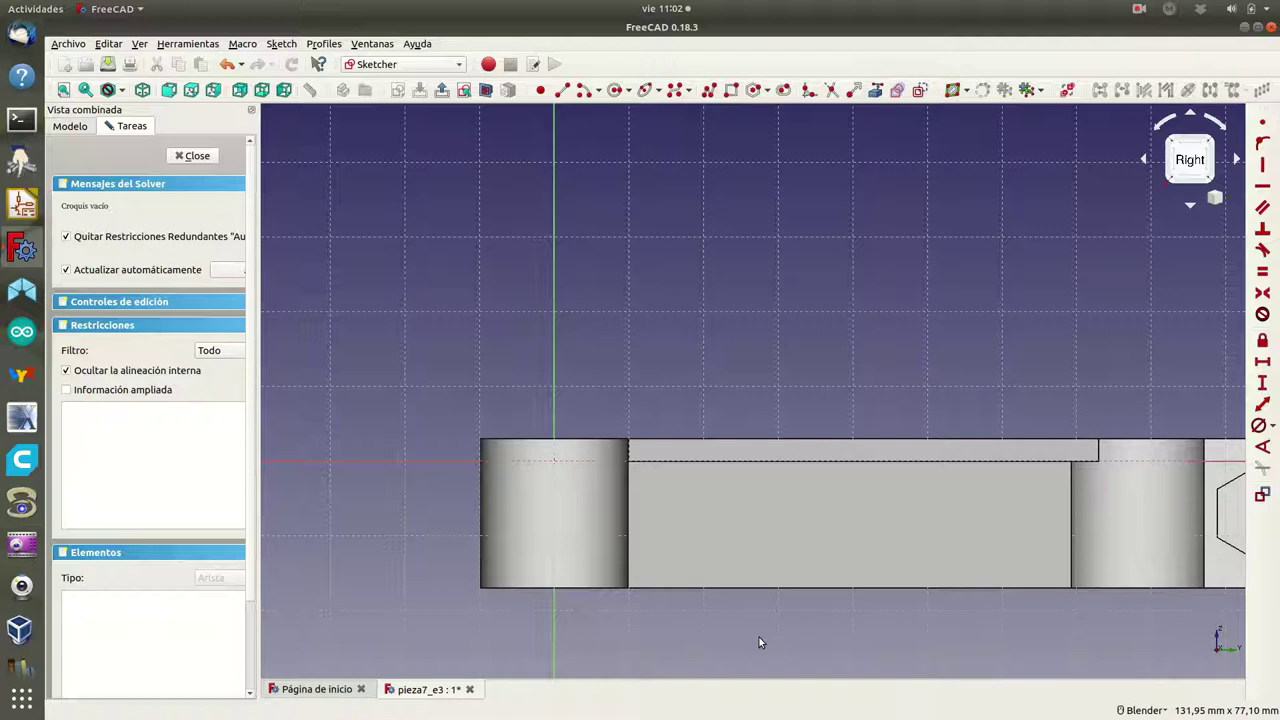
pyautogui.keyDown('shift'); pyautogui.moveTo(759, 642); pyautogui.dragTo(490, 591, button='middle'); pyautogui.keyUp('shift')
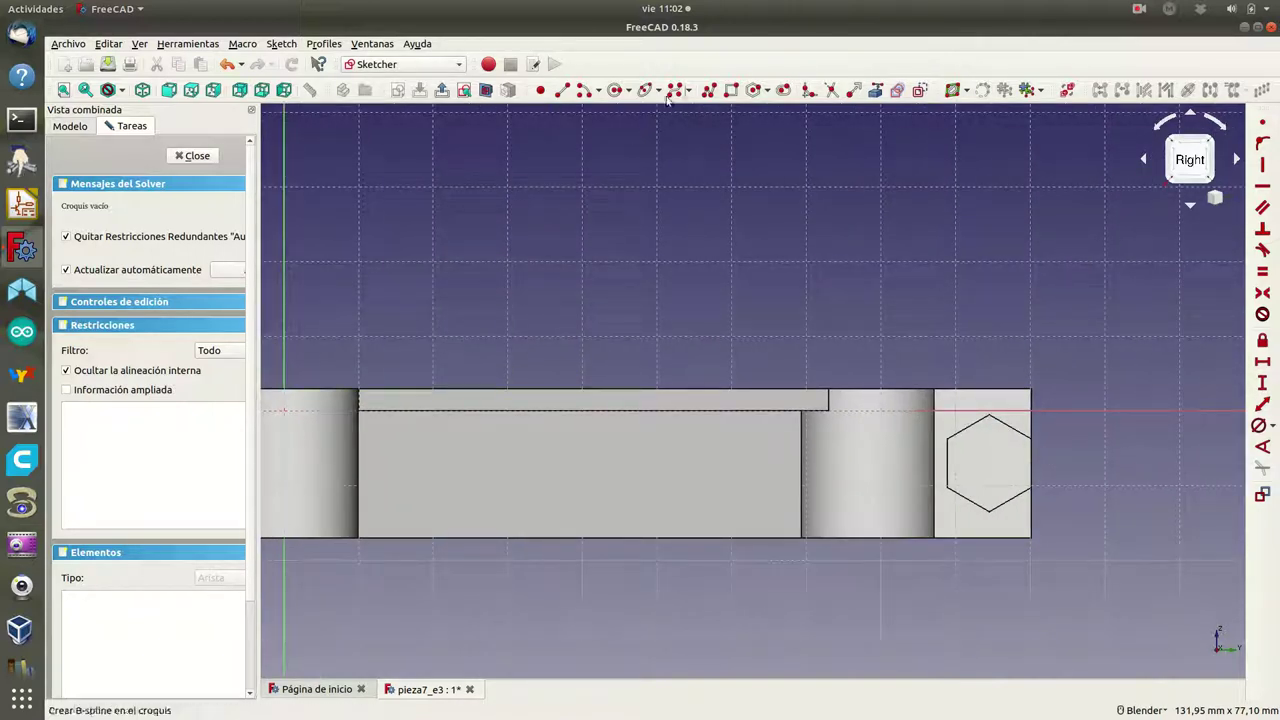
# - Draw a smaller hexagon centred inside the boss's hexagonal outline
pyautogui.click(769, 91)
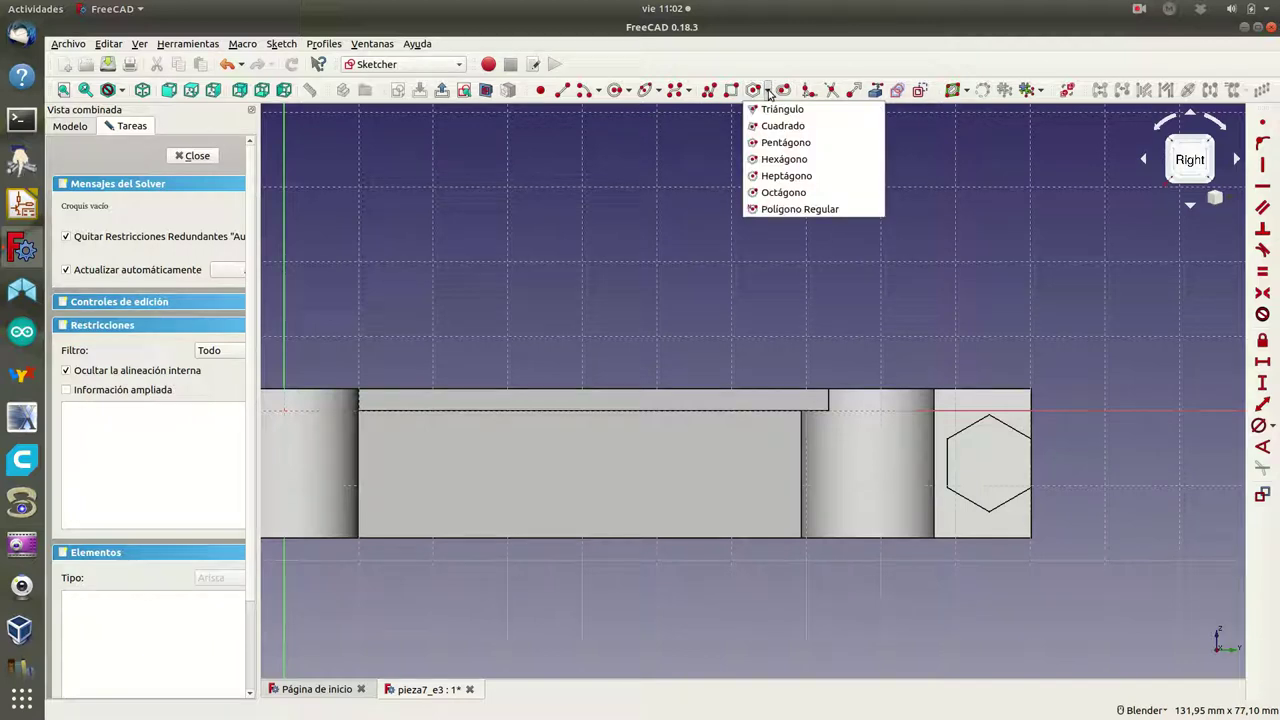
pyautogui.click(780, 157)
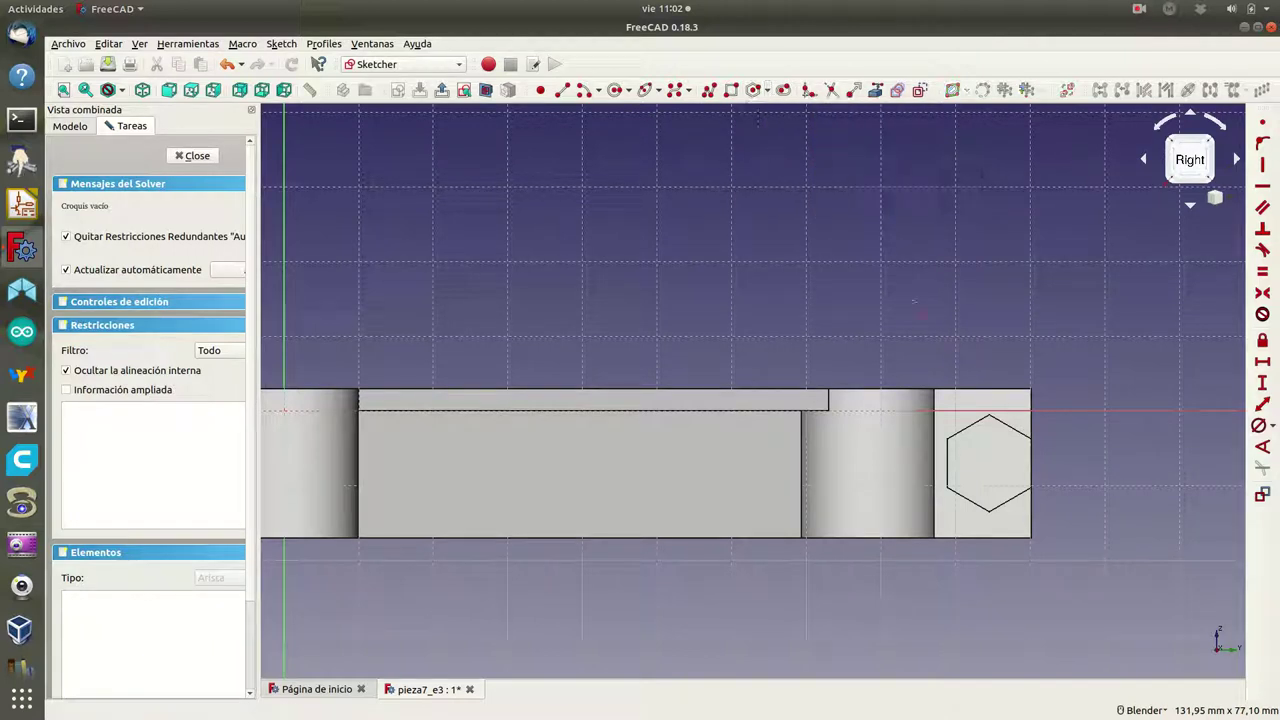
pyautogui.click(995, 471)
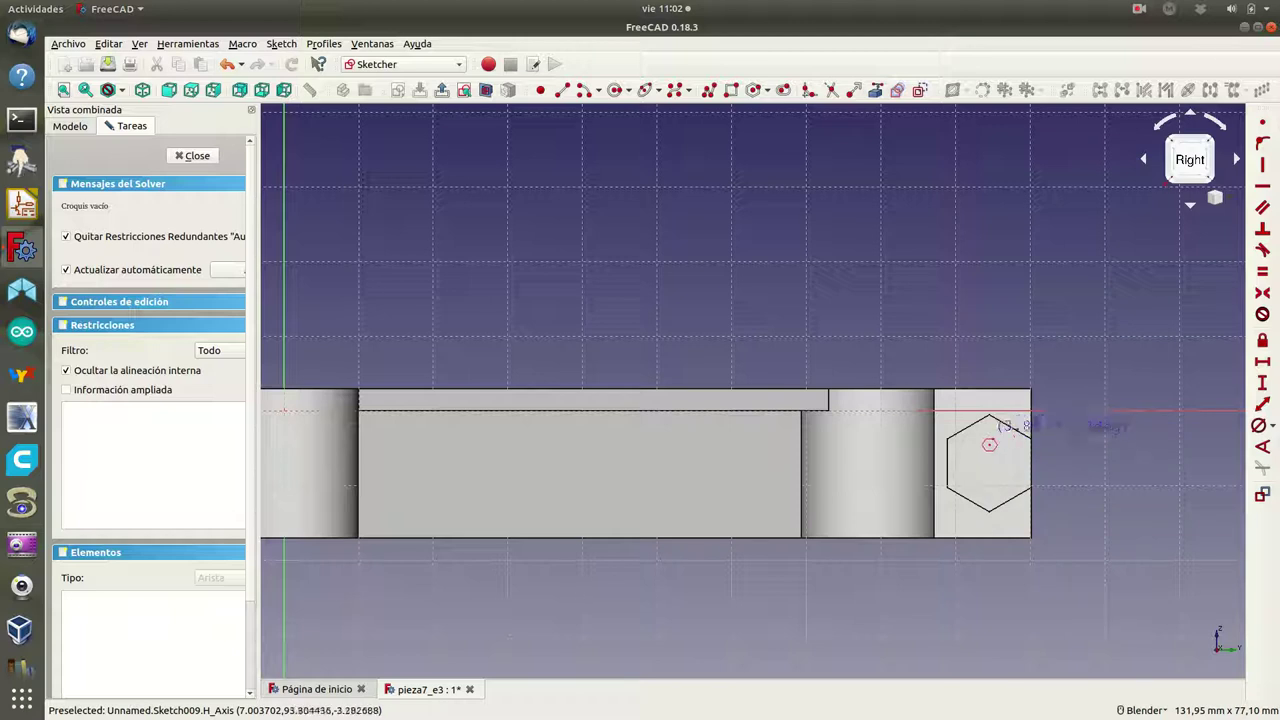
pyautogui.click(994, 441)
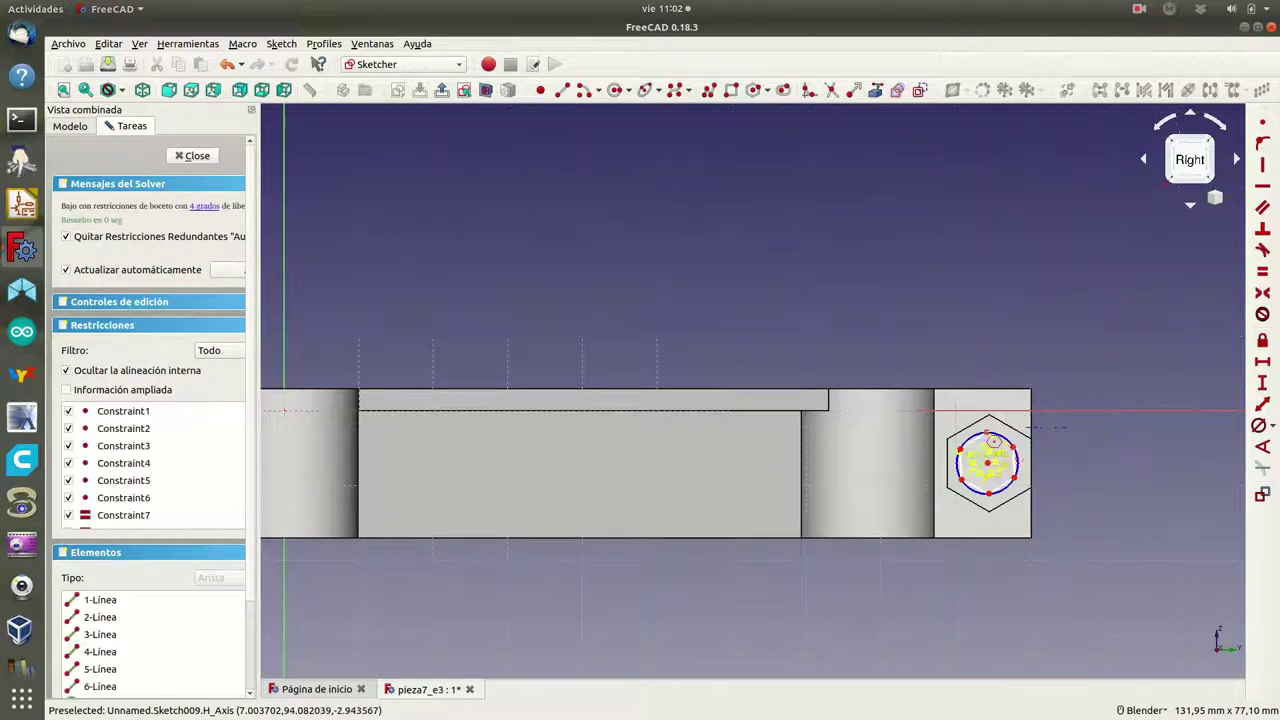
pyautogui.rightClick(1082, 474)
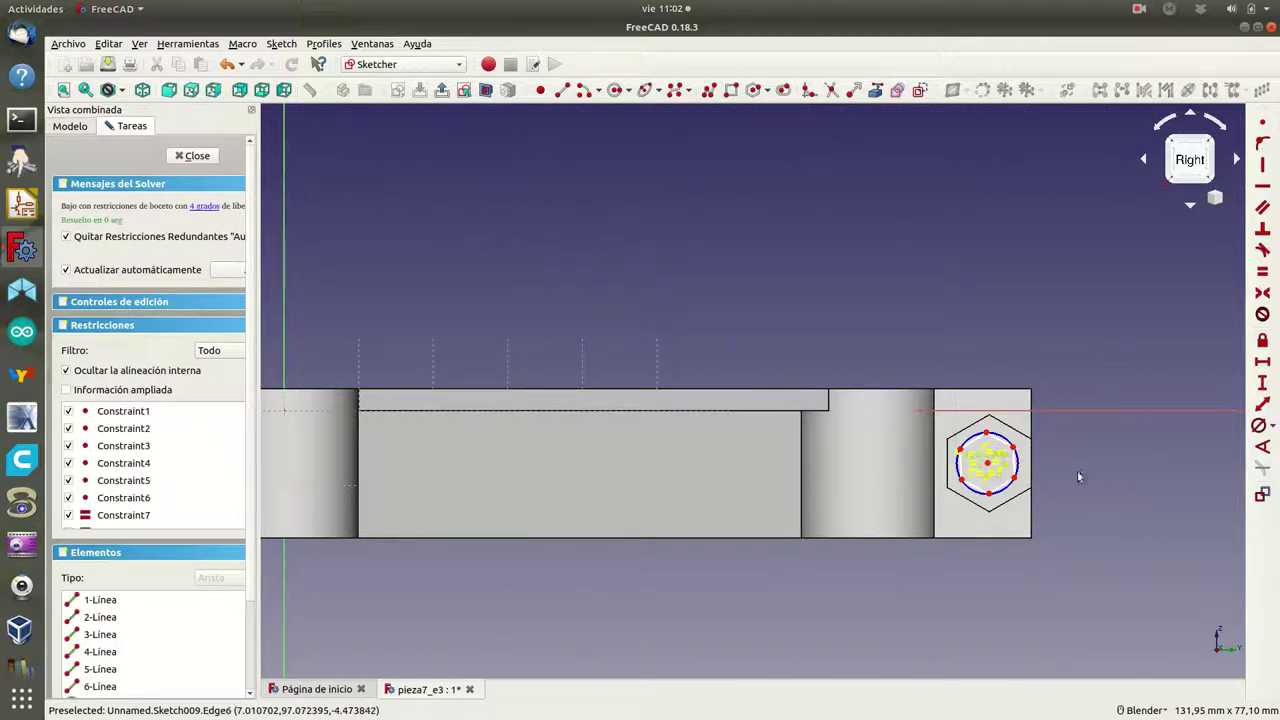
pyautogui.click(1006, 444)
# - Give the hexagon's inner circle a 7 mm diameter dimension
pyautogui.click(1260, 428)
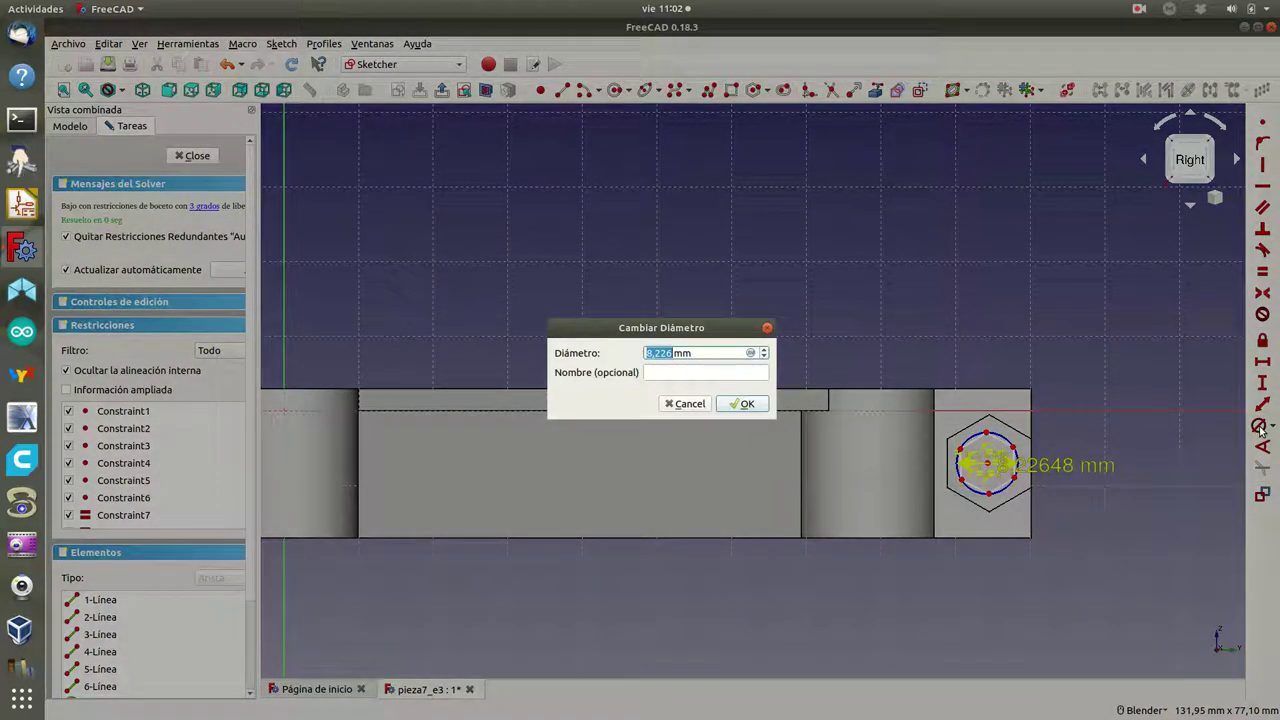
pyautogui.write('7')
pyautogui.click(742, 403)
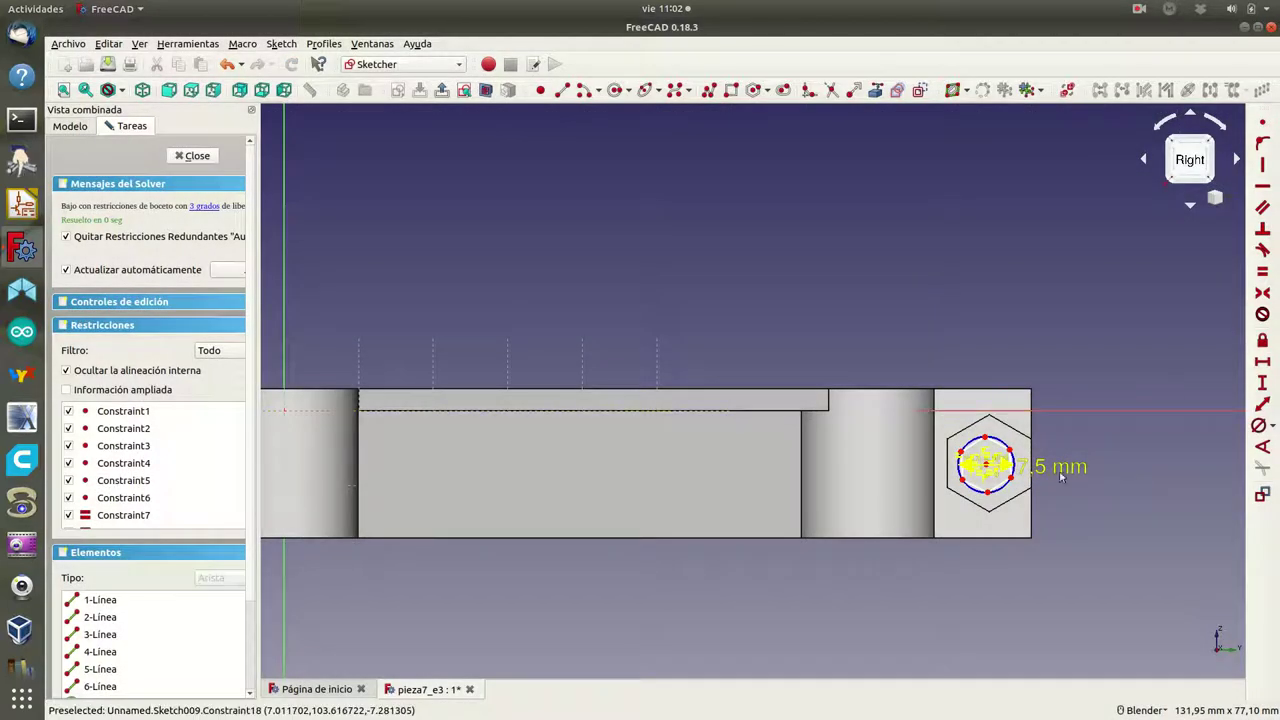
# - Place the hexagon centre 7 mm vertically from the horizontal axis
pyautogui.scroll(2, 965, 450)
pyautogui.scroll(3, 965, 450)
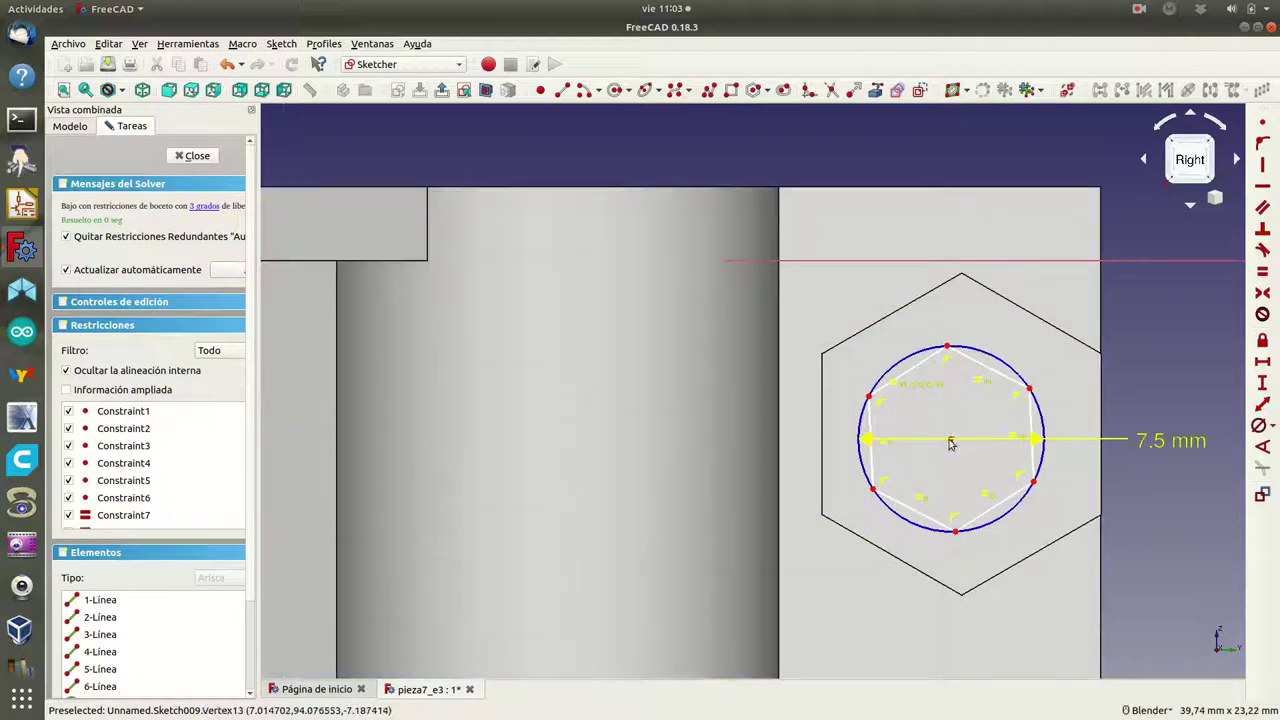
pyautogui.click(951, 441)
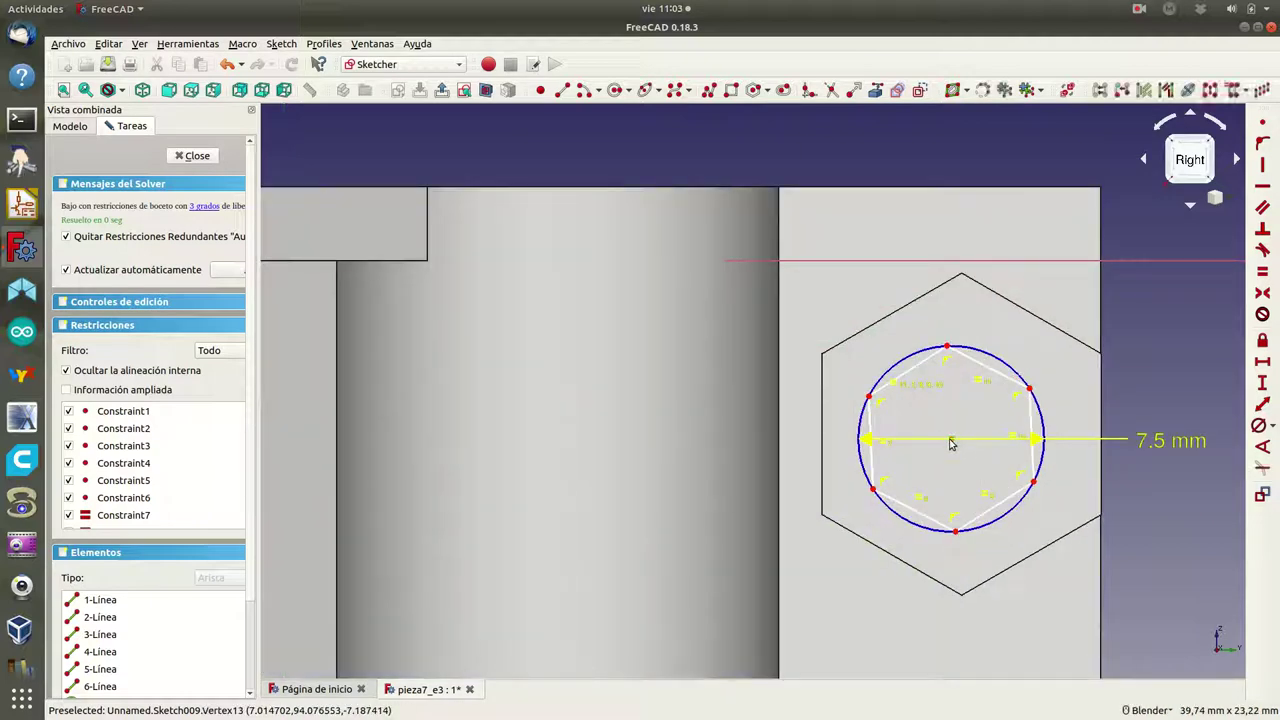
pyautogui.click(1095, 262)
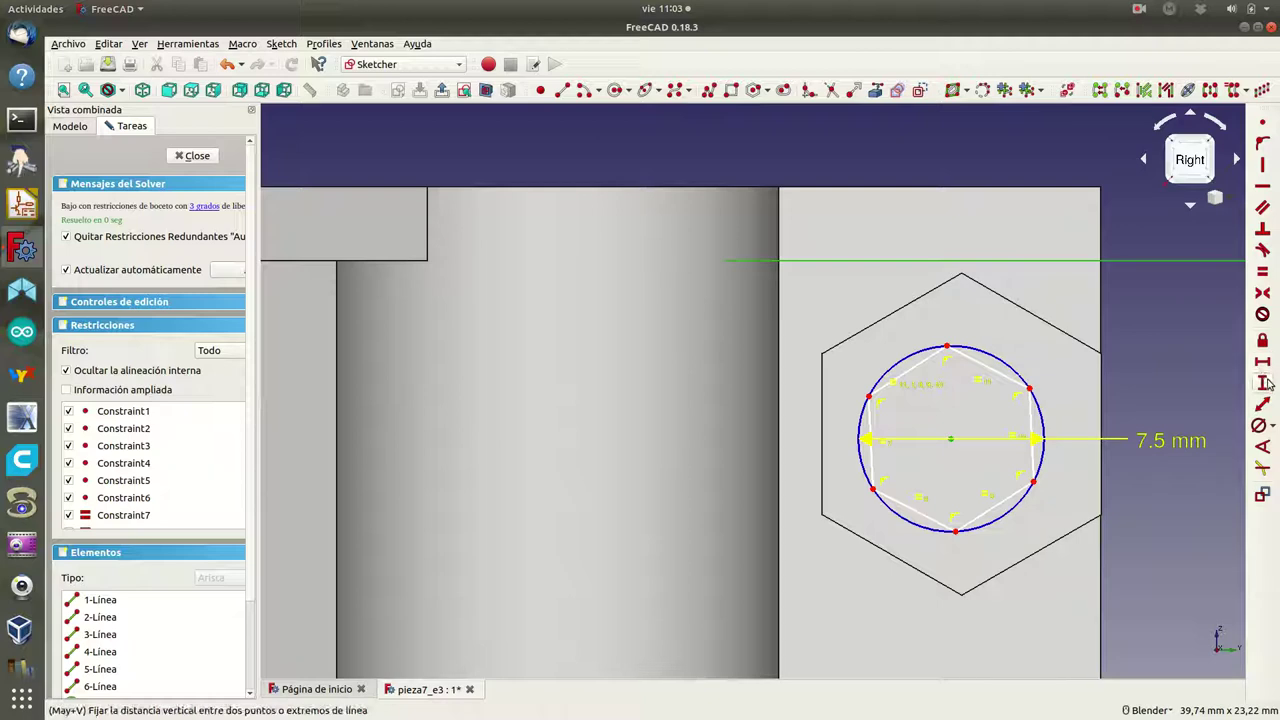
pyautogui.click(1264, 383)
pyautogui.write('7')
pyautogui.press('Return')
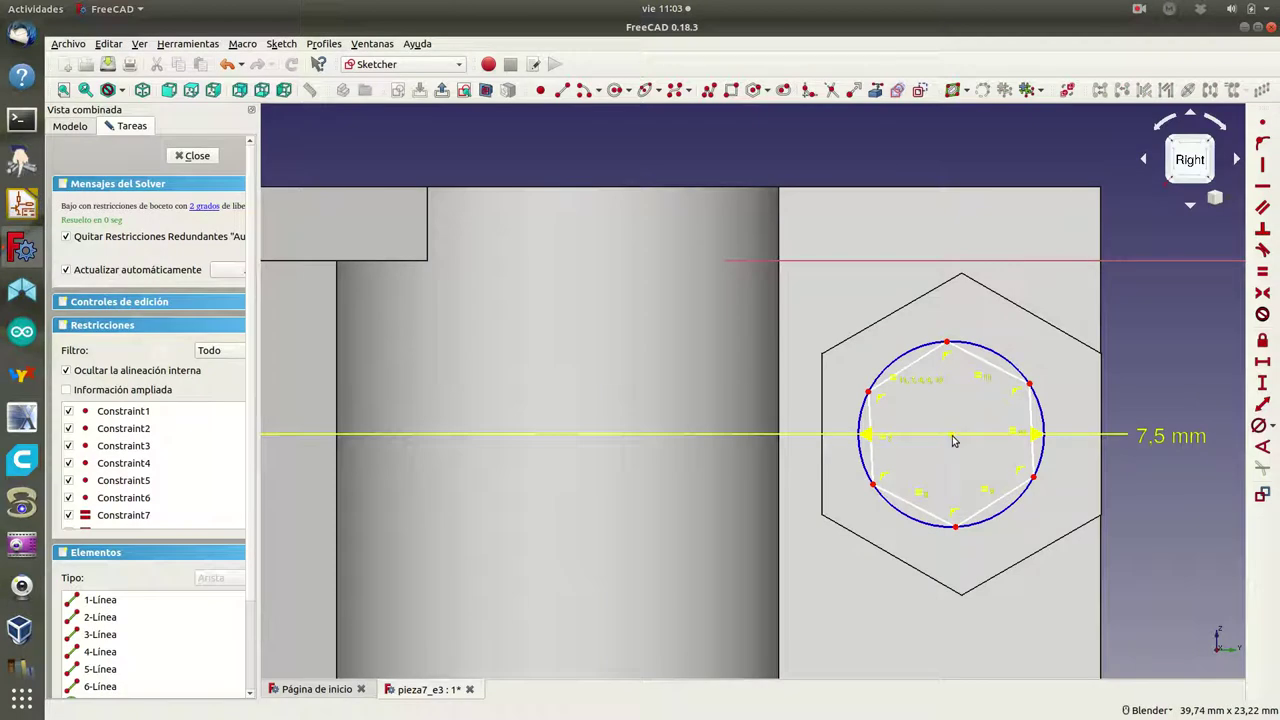
# - Place the hexagon centre 94.5 mm horizontally from the vertical axis
pyautogui.scroll(-5, 953, 441)
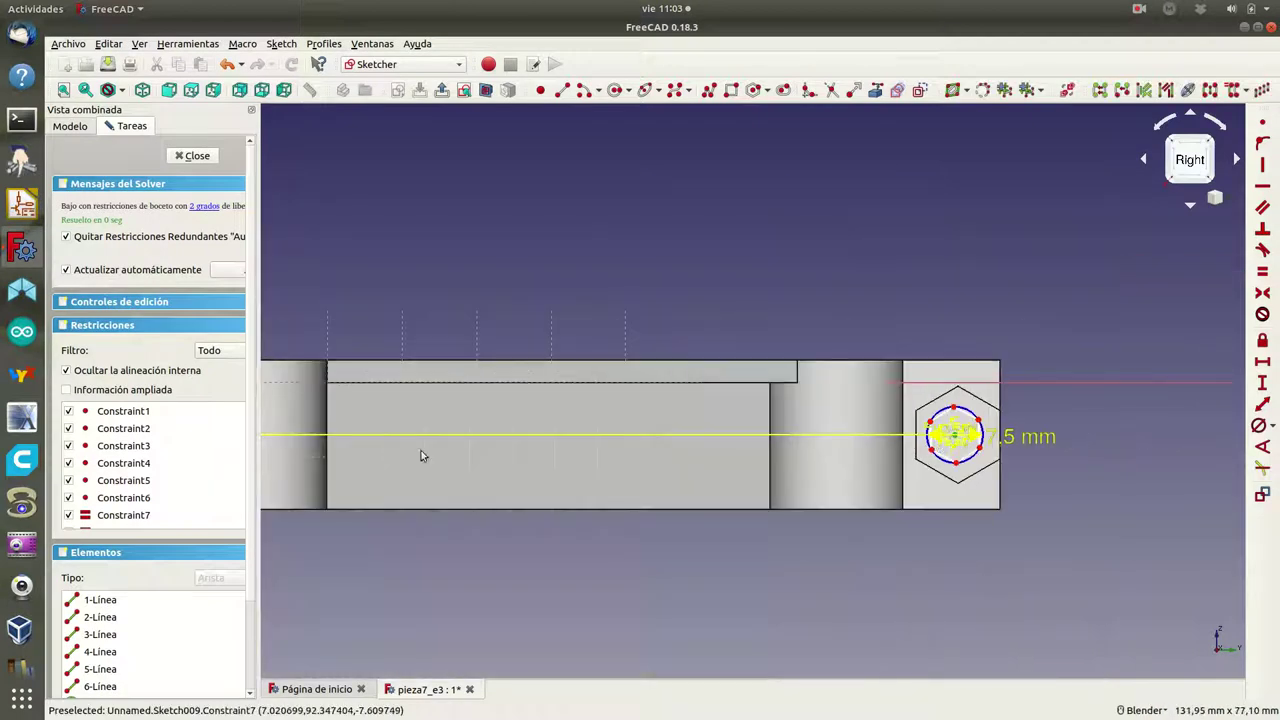
pyautogui.scroll(-2, 381, 421)
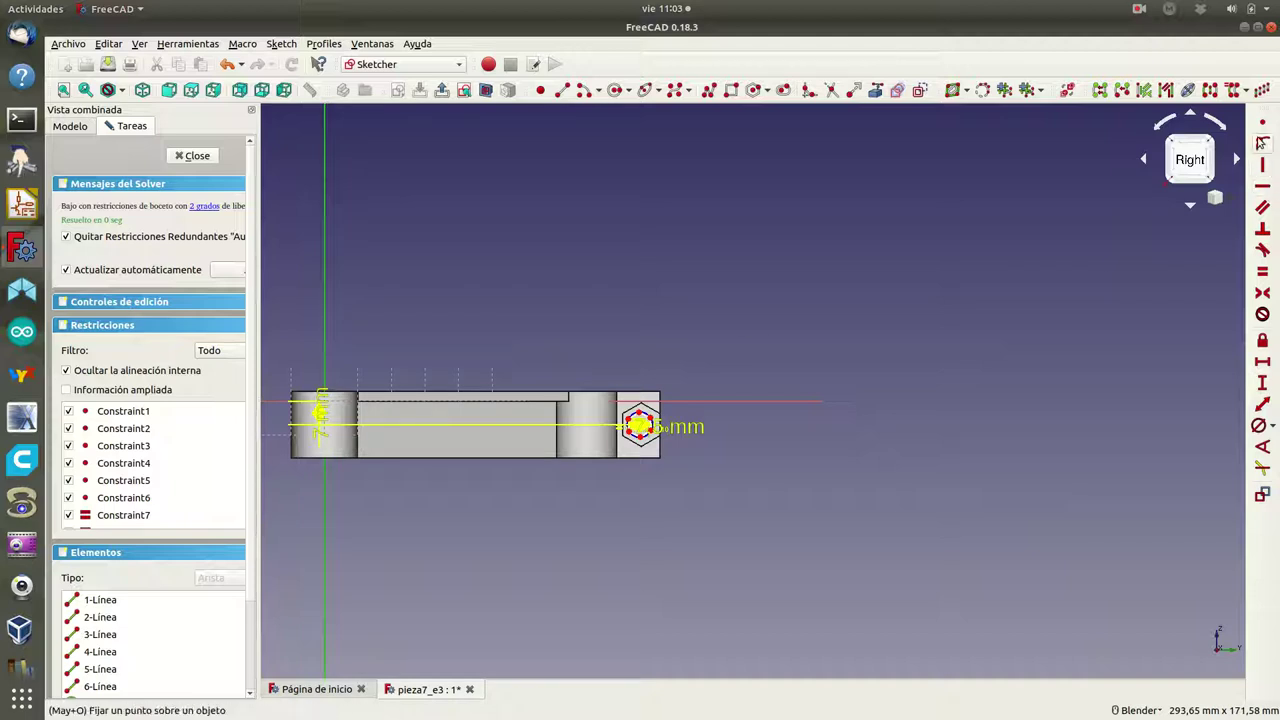
pyautogui.click(1261, 364)
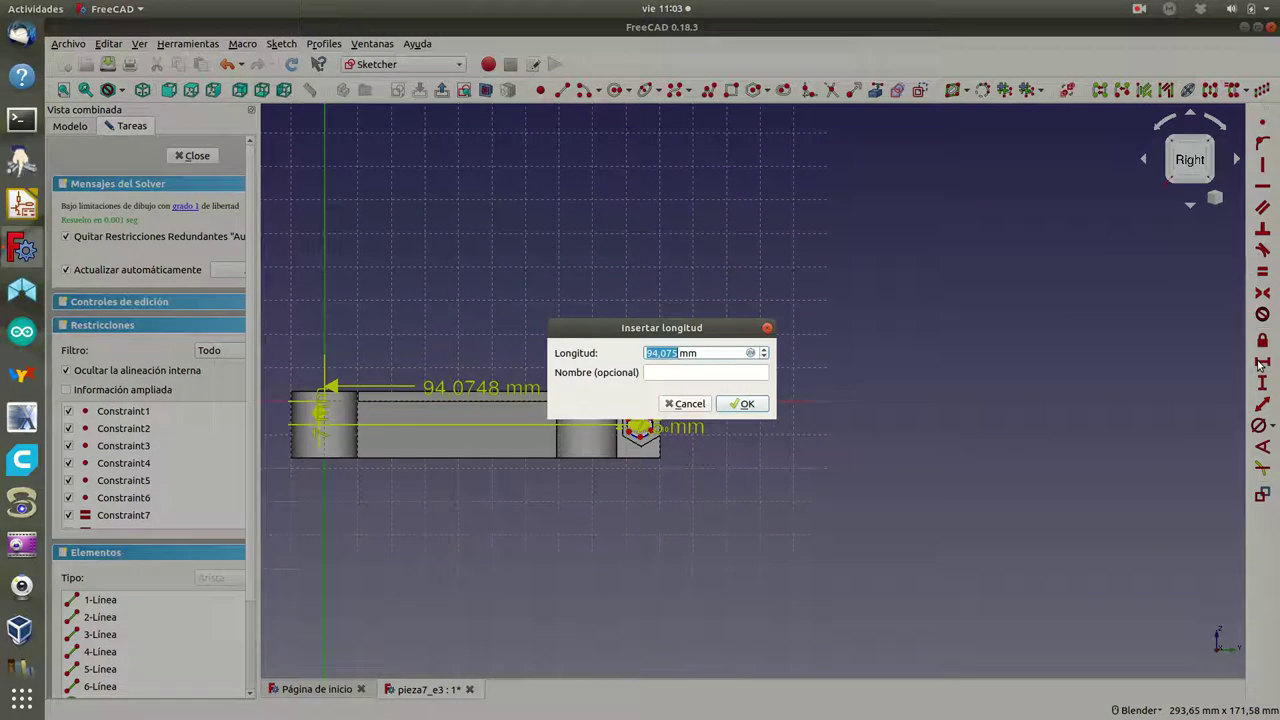
pyautogui.write('94.5')
pyautogui.press('Return')
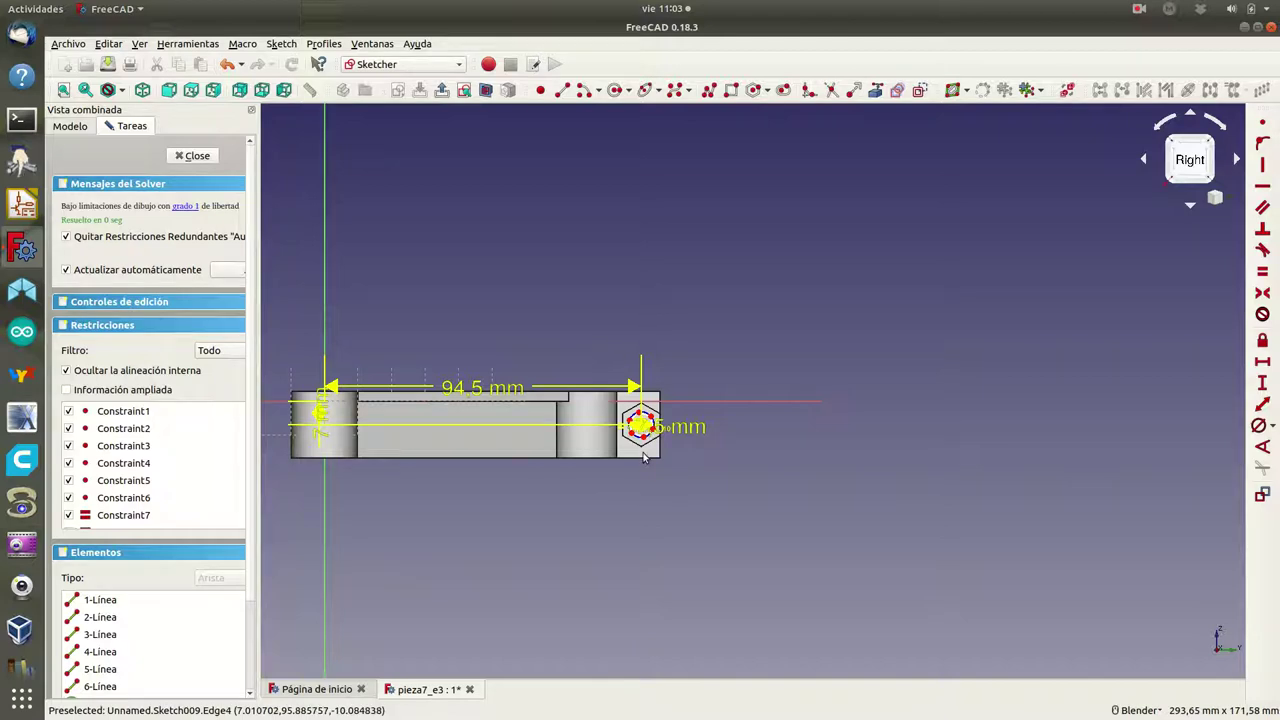
# - Constrain one hexagon edge vertical and close the sketch
pyautogui.scroll(3, 645, 455)
pyautogui.scroll(2, 647, 453)
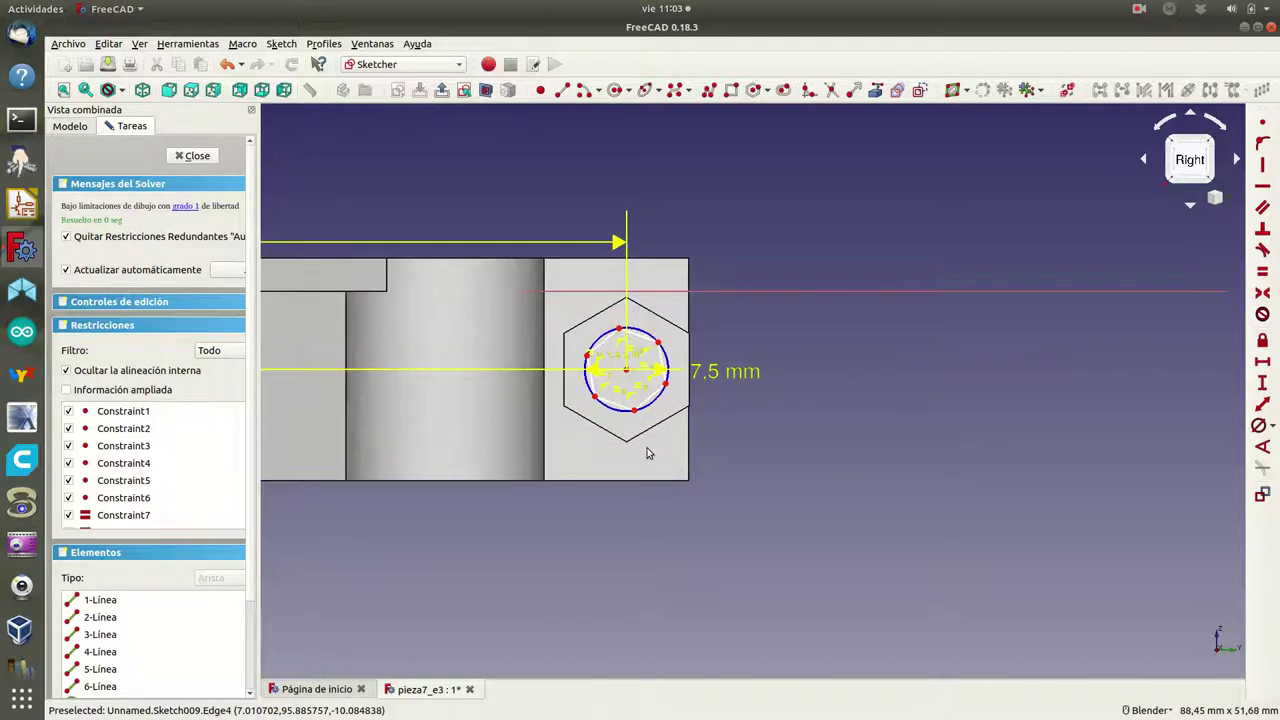
pyautogui.click(662, 362)
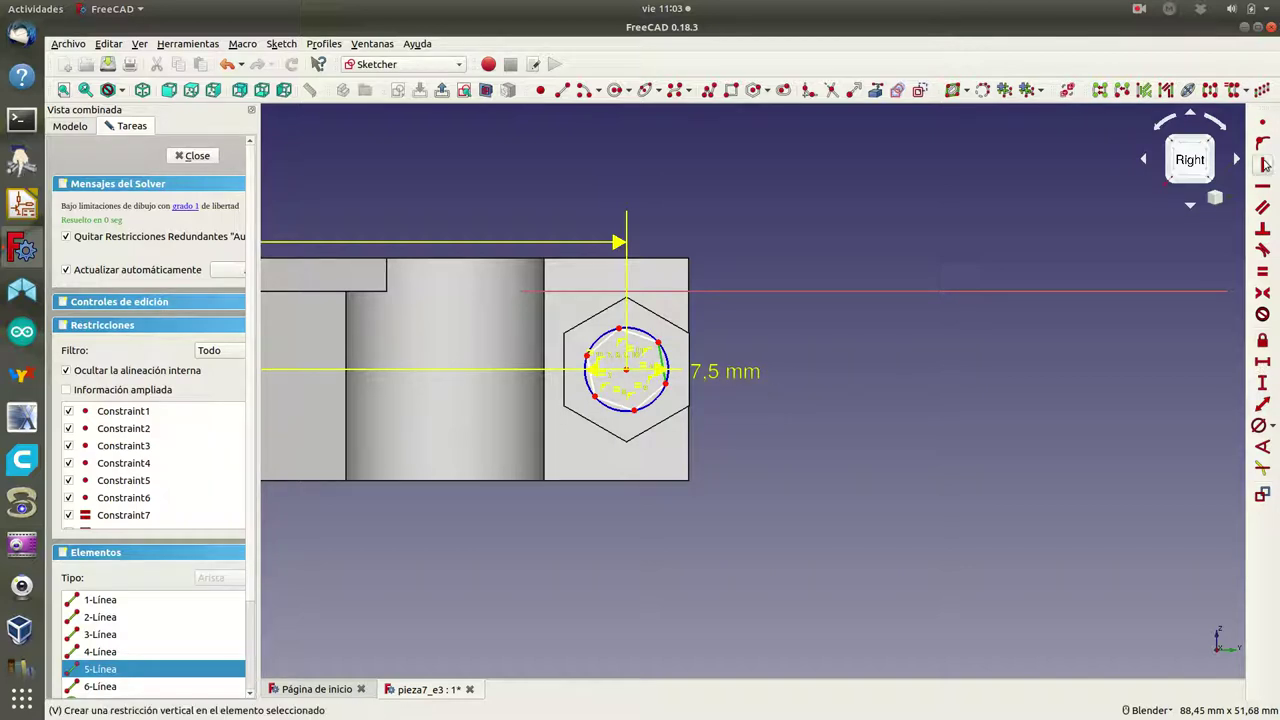
pyautogui.click(1264, 163)
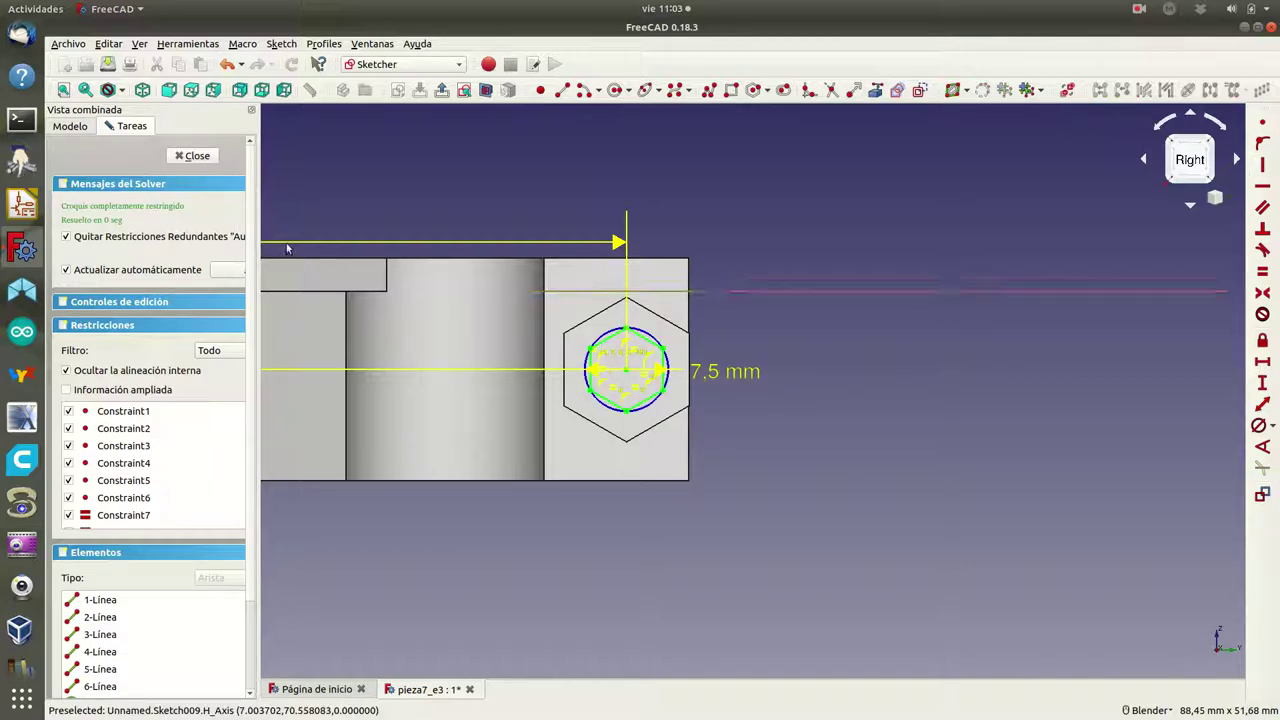
pyautogui.click(190, 157)
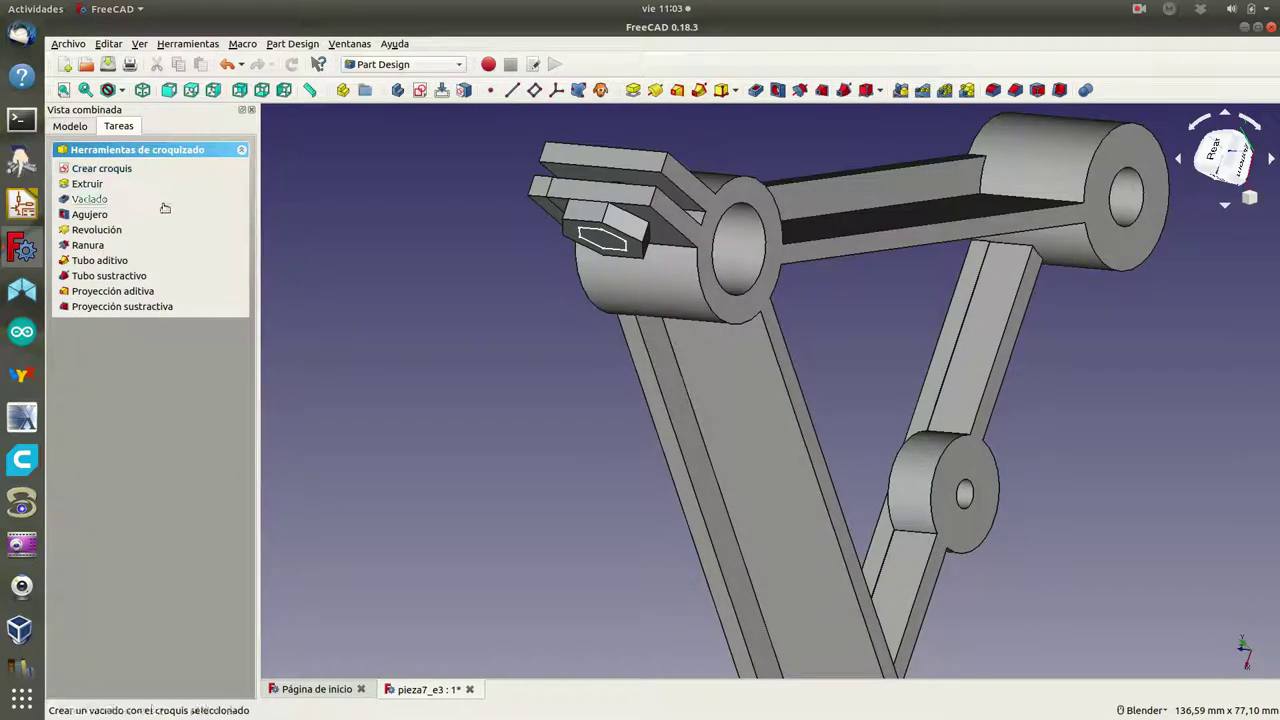
# - Pocket the hexagon sketch 3 mm deep, then show the part in isometric view
pyautogui.click(92, 200)
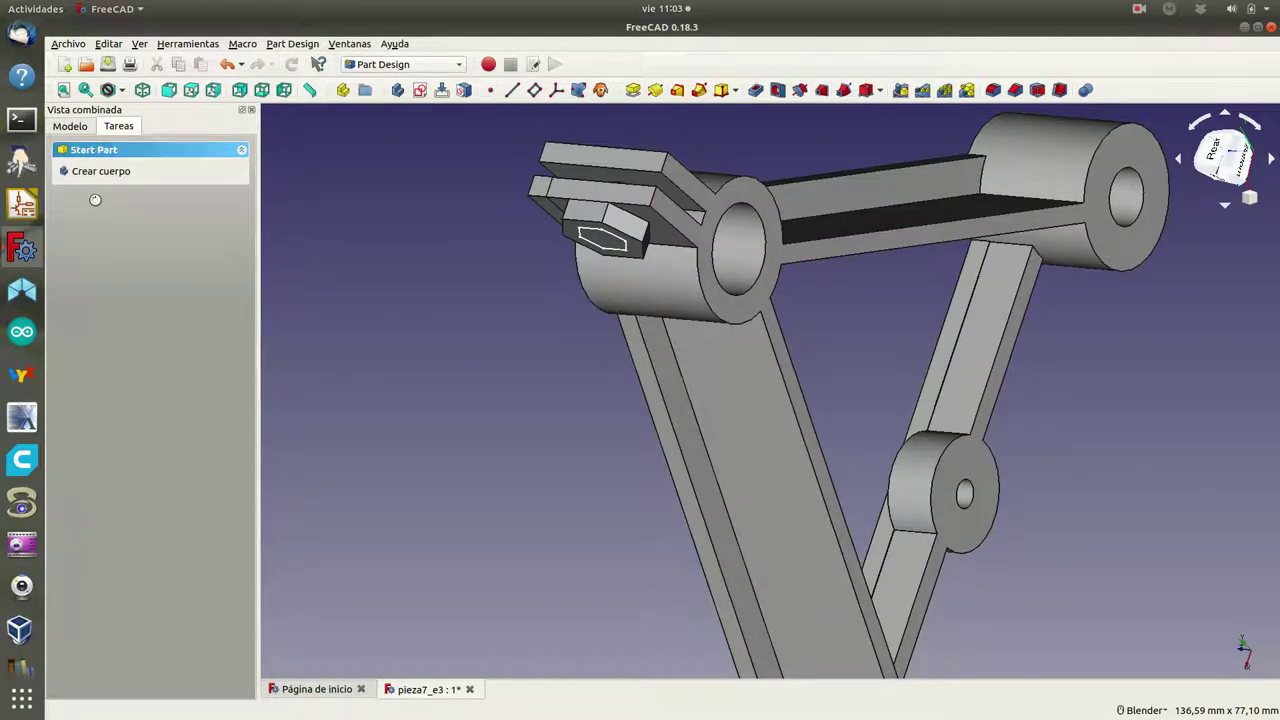
pyautogui.moveTo(479, 290); pyautogui.dragTo(691, 209, button='middle')
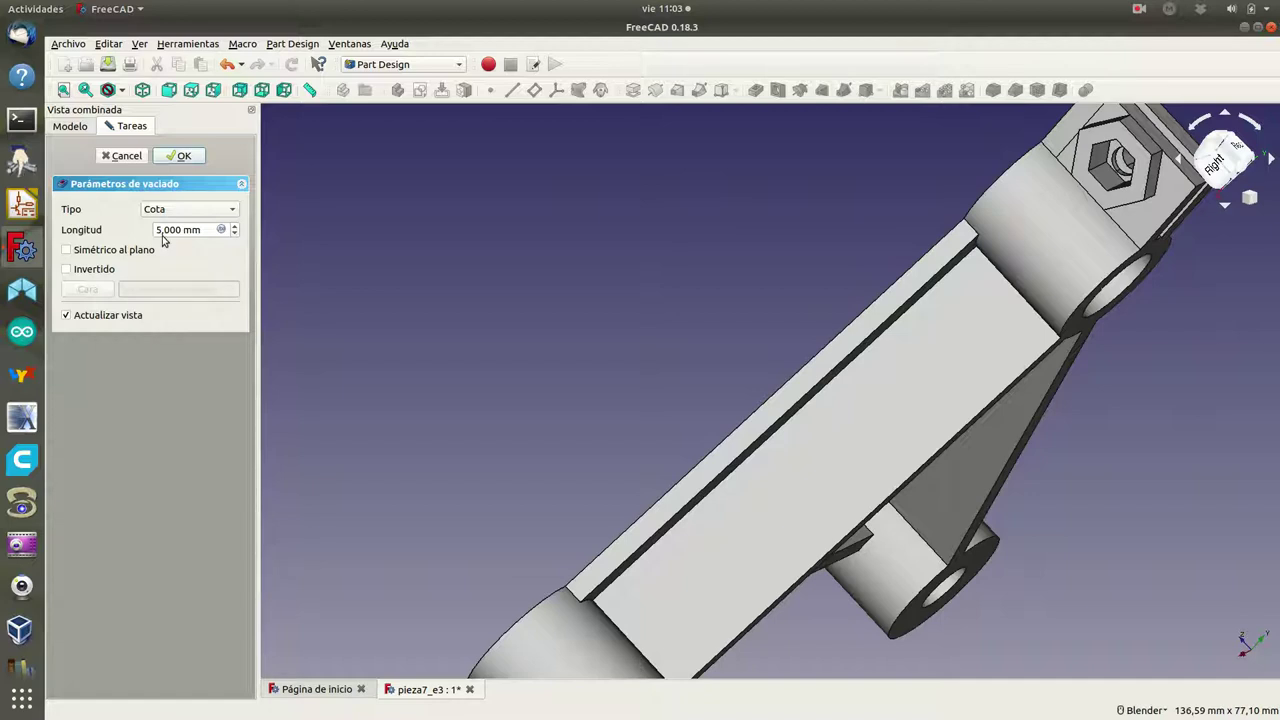
pyautogui.press('3')
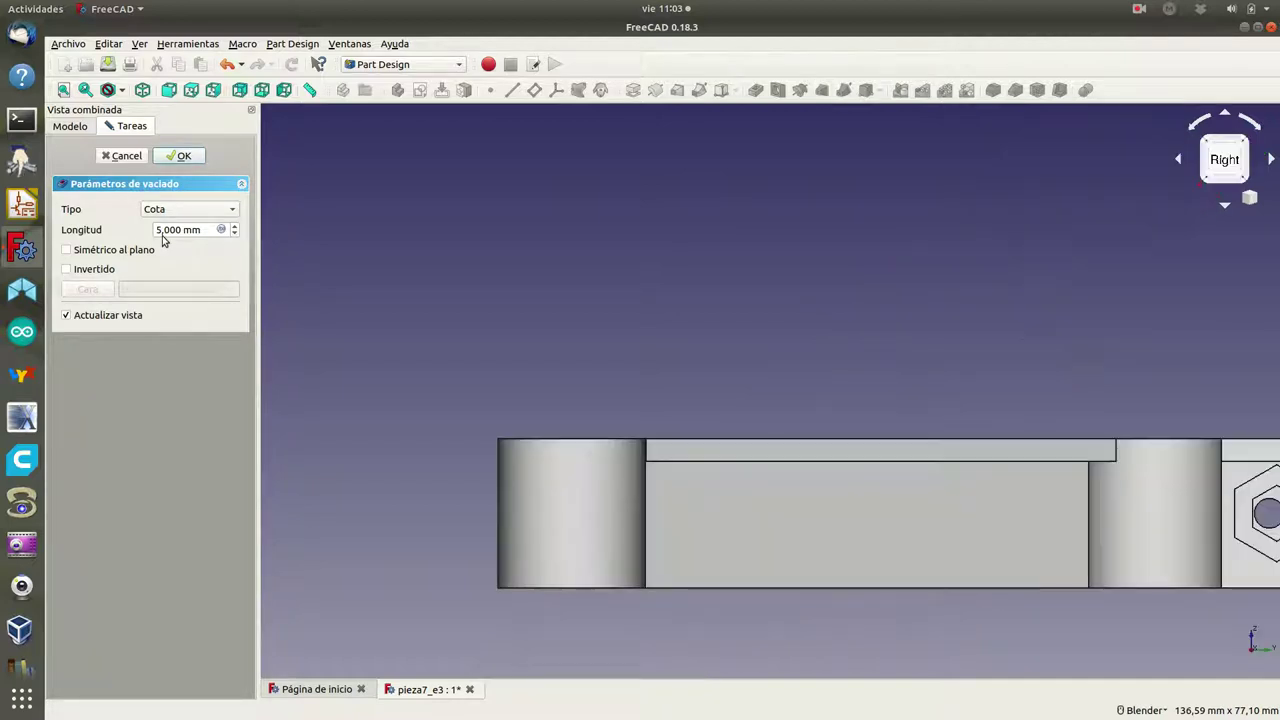
pyautogui.click(160, 229)
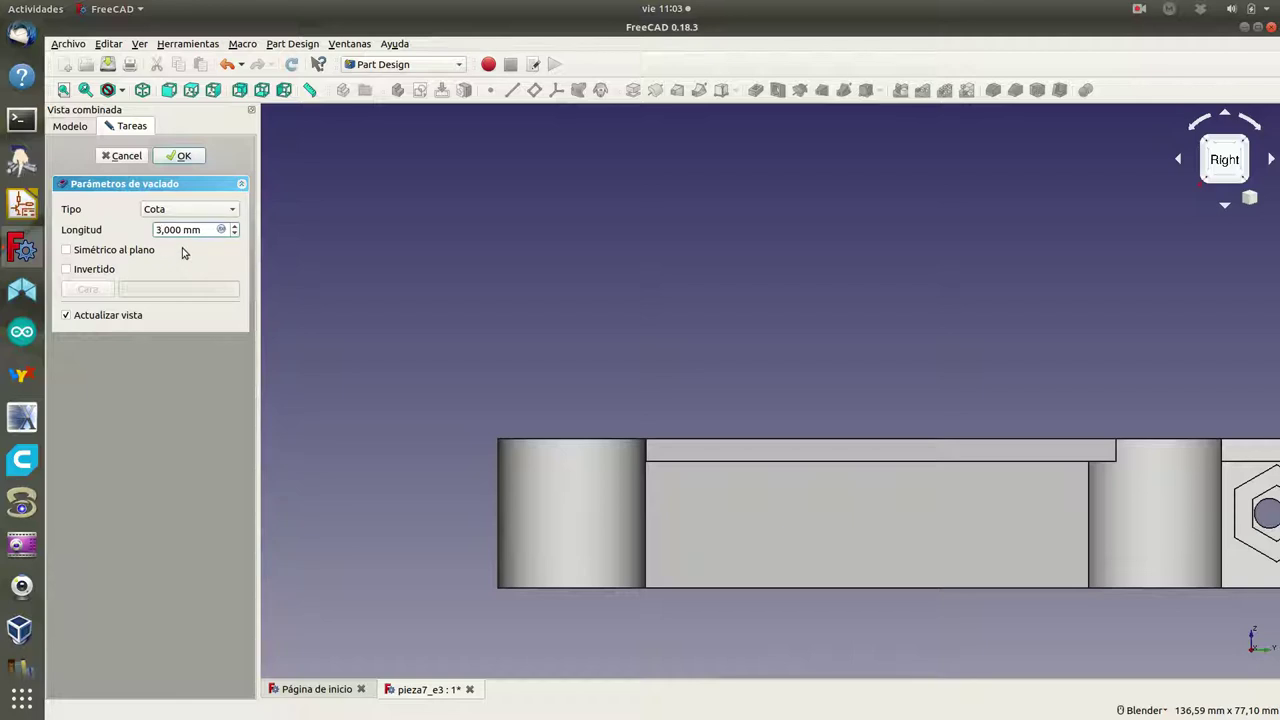
pyautogui.click(188, 156)
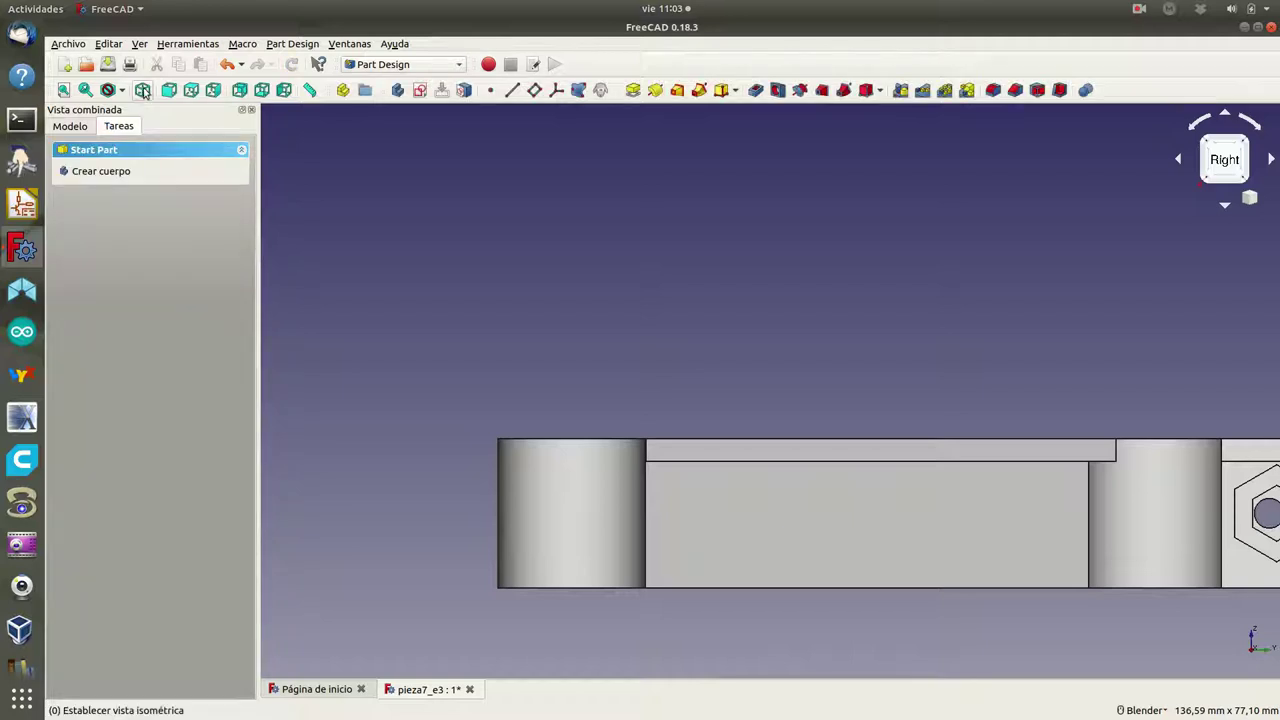
pyautogui.click(143, 90)
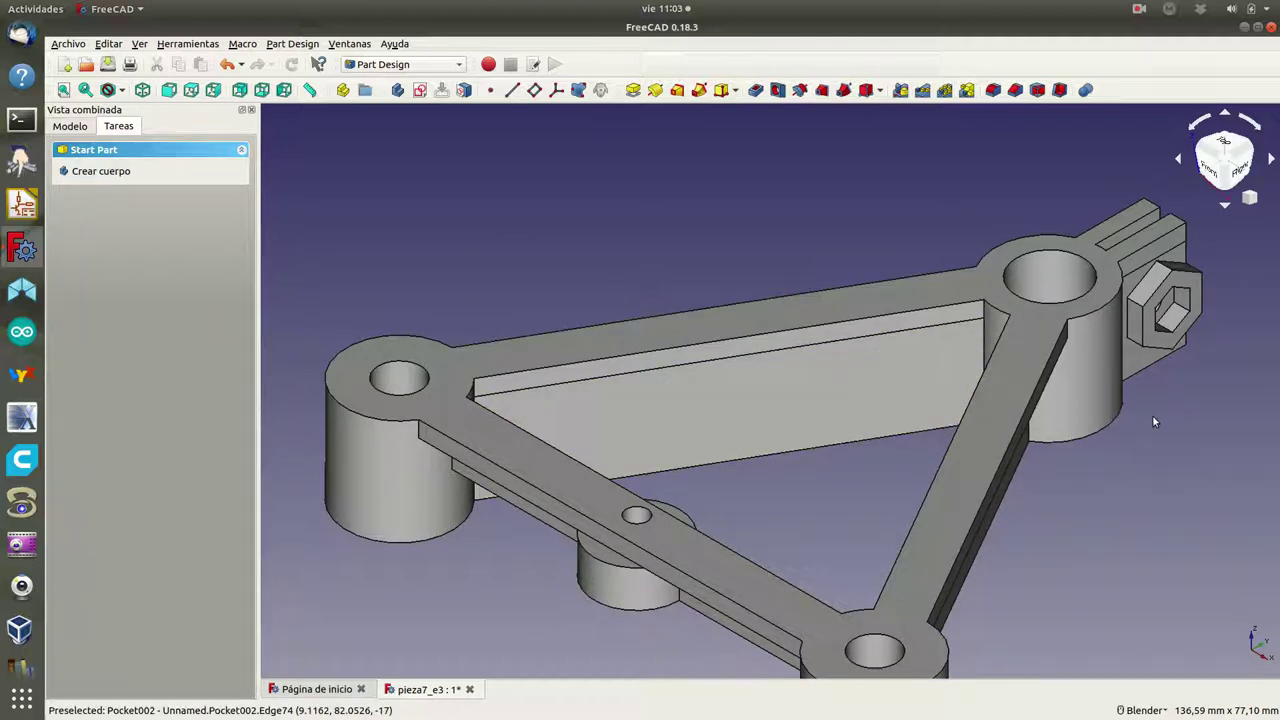
pyautogui.scroll(3, 1080, 423)
pyautogui.moveTo(1080, 423)
pyautogui.mouseDown(button='middle')
pyautogui.moveTo(1068, 424)
pyautogui.moveTo(1127, 467)
pyautogui.moveTo(1000, 434)
pyautogui.moveTo(966, 457)
pyautogui.moveTo(1077, 420)
pyautogui.moveTo(1097, 400)
pyautogui.moveTo(990, 380)
pyautogui.mouseUp(button='middle')
pyautogui.scroll(-5, 1068, 424)
pyautogui.moveTo(816, 383)
pyautogui.mouseDown(button='middle')
pyautogui.moveTo(851, 327)
pyautogui.moveTo(726, 432)
pyautogui.mouseUp(button='middle')
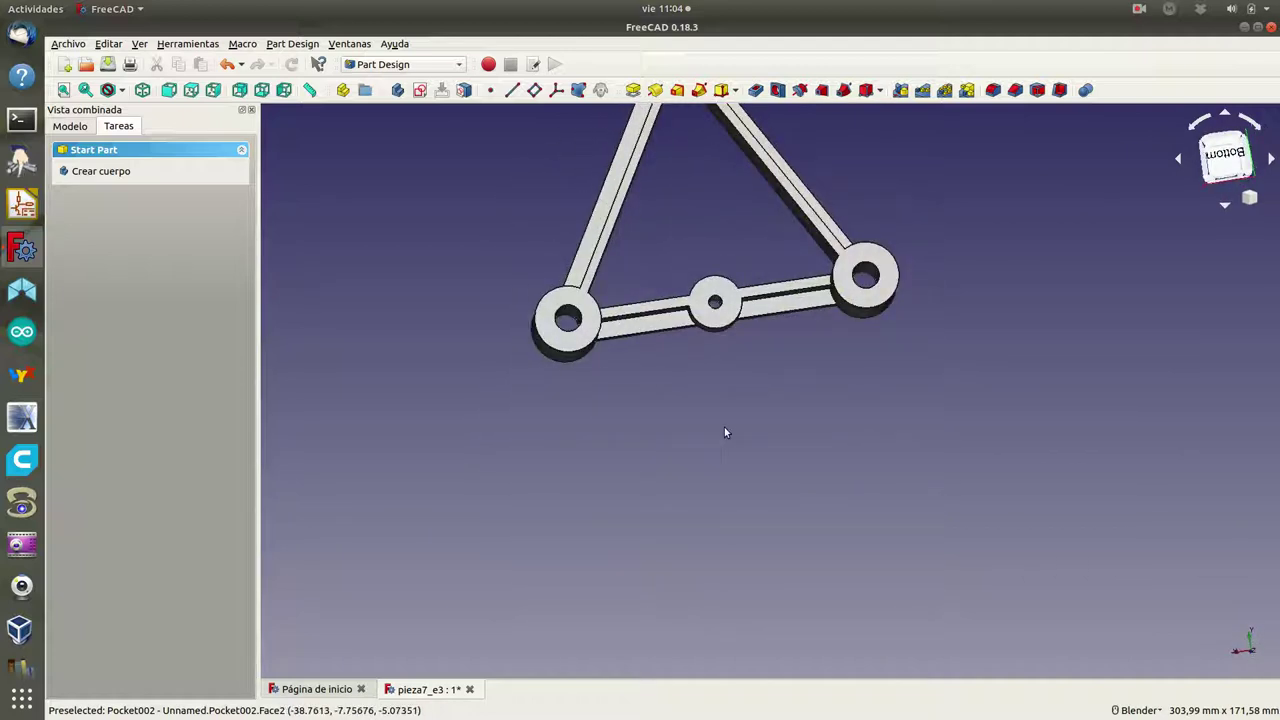
pyautogui.keyDown('shift'); pyautogui.moveTo(724, 432); pyautogui.dragTo(743, 548, button='middle'); pyautogui.keyUp('shift')
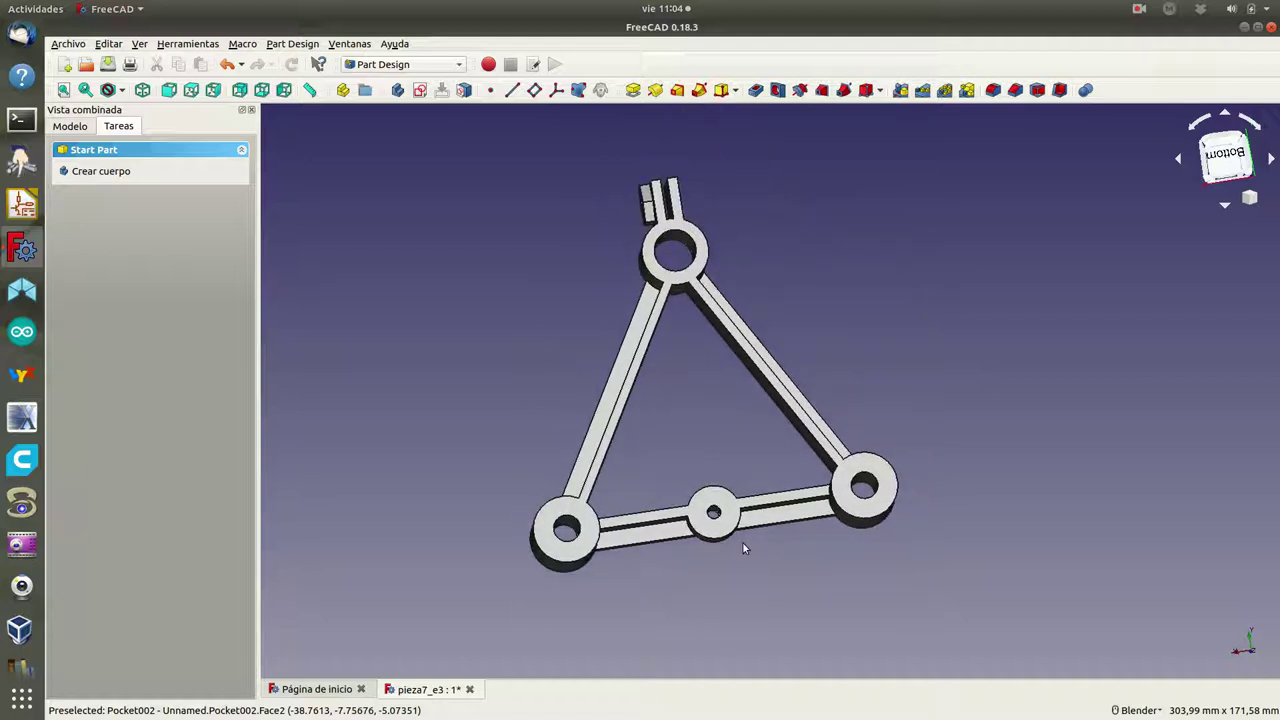
pyautogui.moveTo(910, 275)
pyautogui.mouseDown(button='middle')
pyautogui.moveTo(817, 306)
pyautogui.moveTo(694, 286)
pyautogui.mouseUp(button='middle')
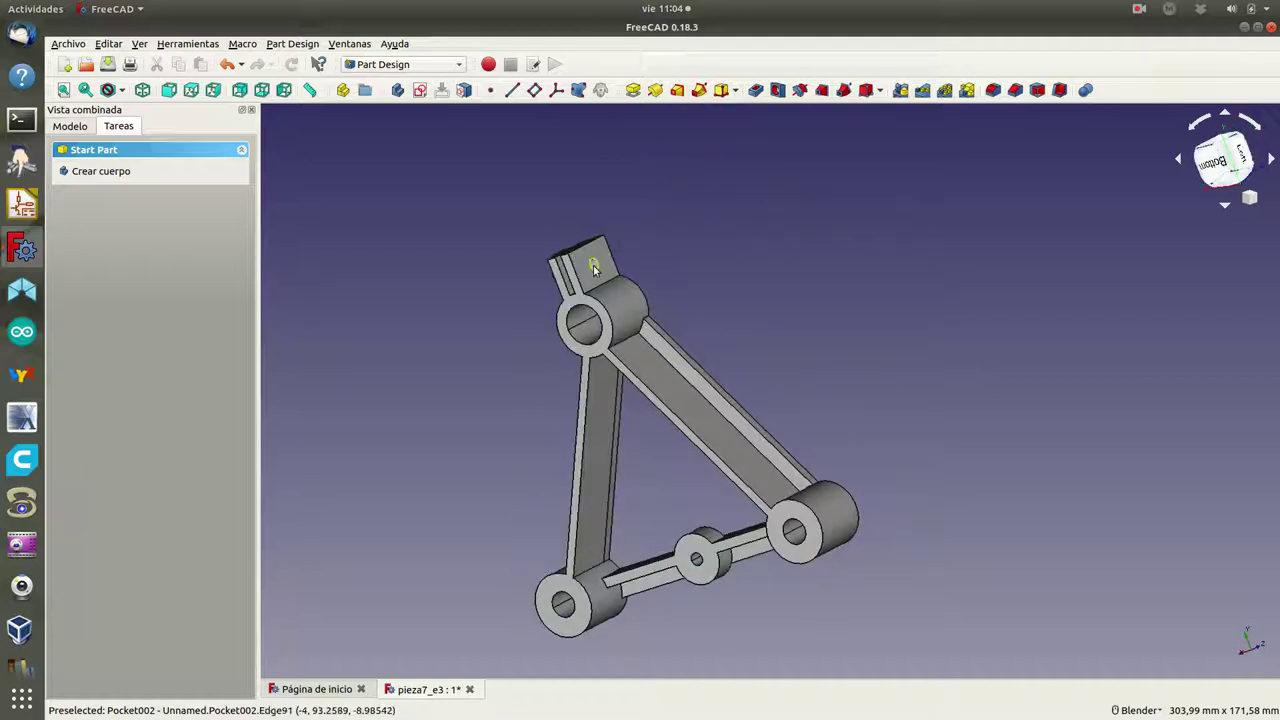
pyautogui.moveTo(537, 303); pyautogui.dragTo(720, 293, button='middle')
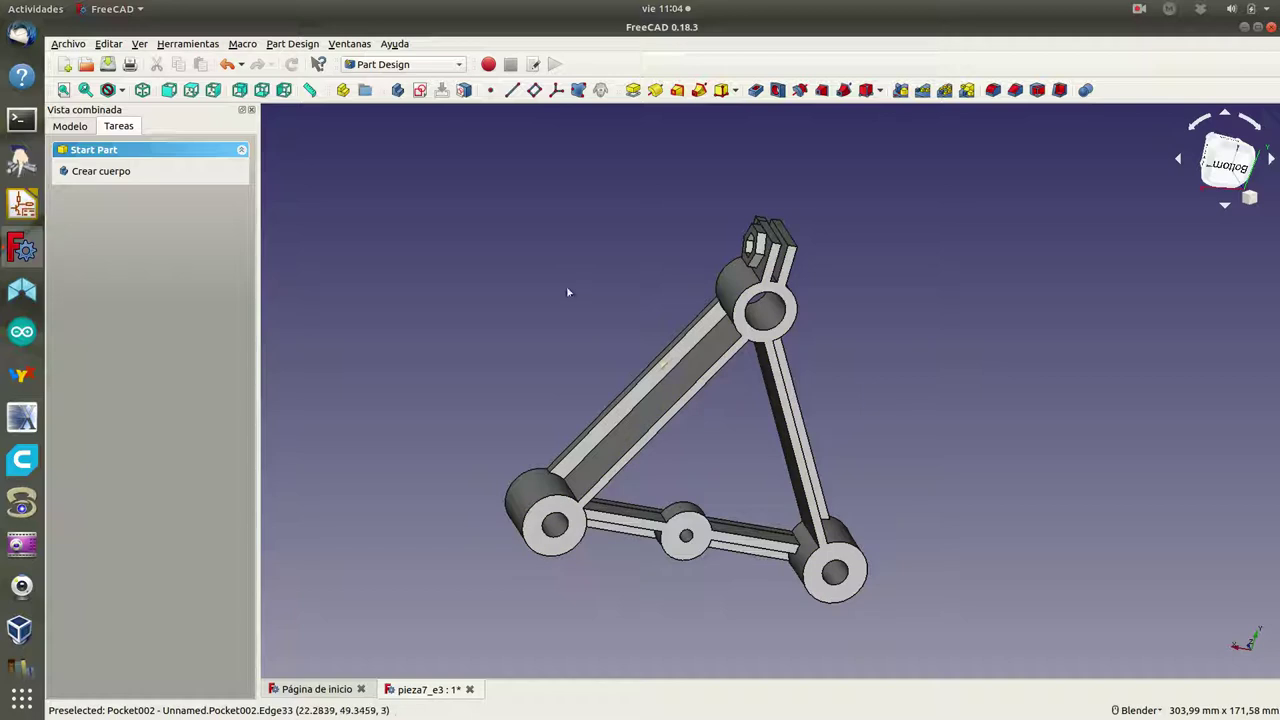
pyautogui.scroll(2, 566, 285)
pyautogui.moveTo(566, 285)
pyautogui.mouseDown(button='middle')
pyautogui.moveTo(483, 260)
pyautogui.moveTo(497, 271)
pyautogui.mouseUp(button='middle')
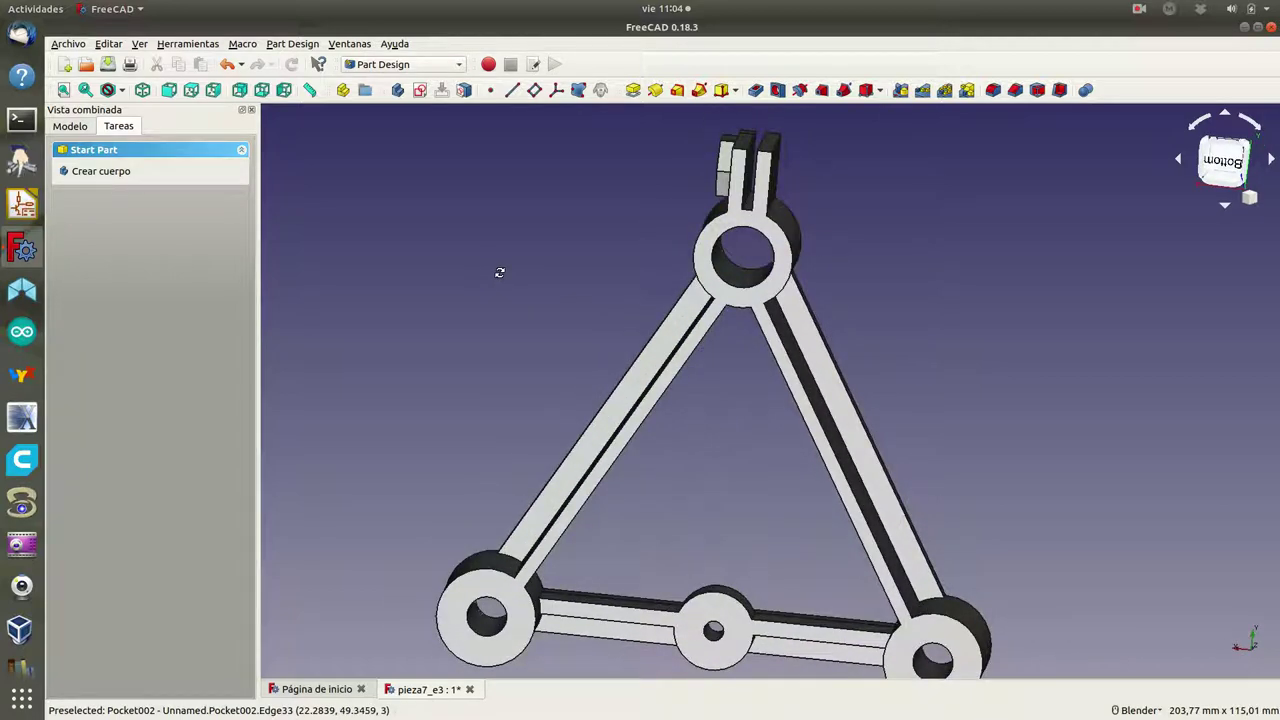